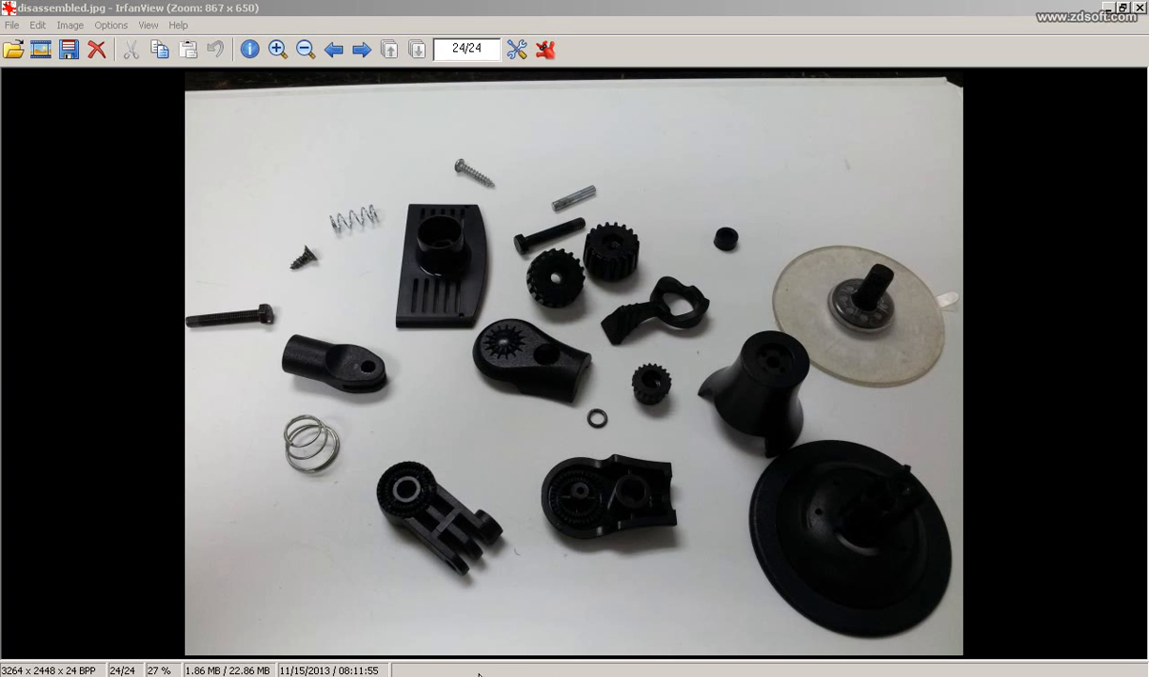
# Browse the reference photos of the disassembled mount, examining the suction cup, the conical support, and the base with its ribbed post
pyautogui.doubleClick(357, 587)
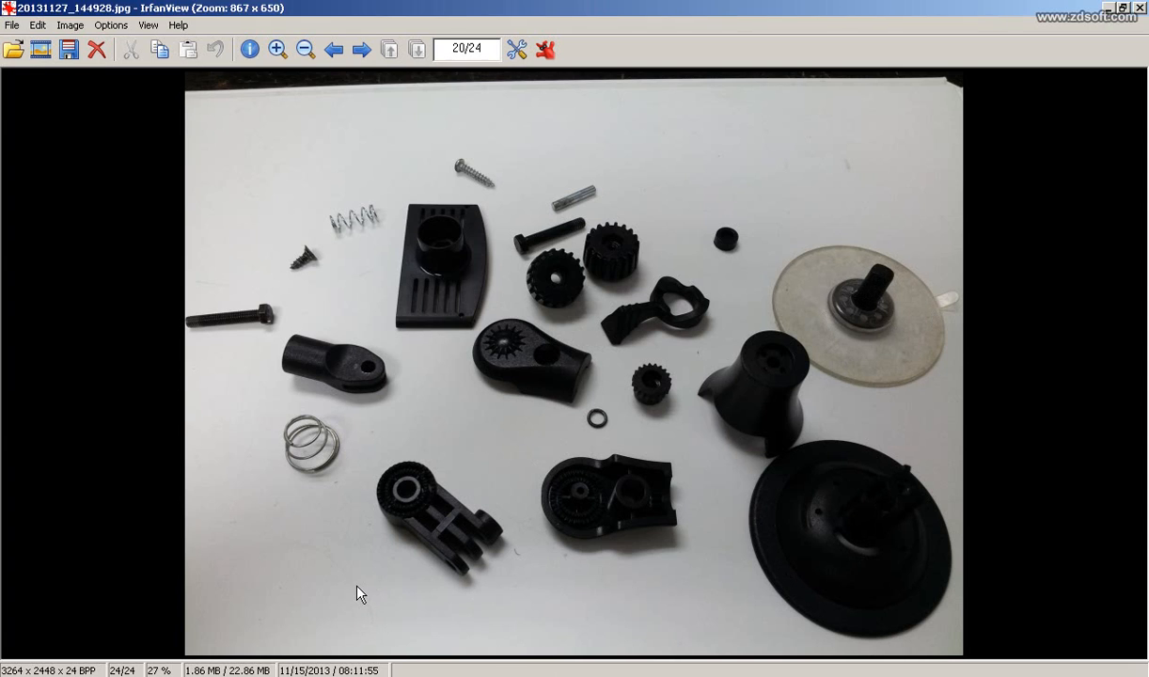
pyautogui.click(365, 617)
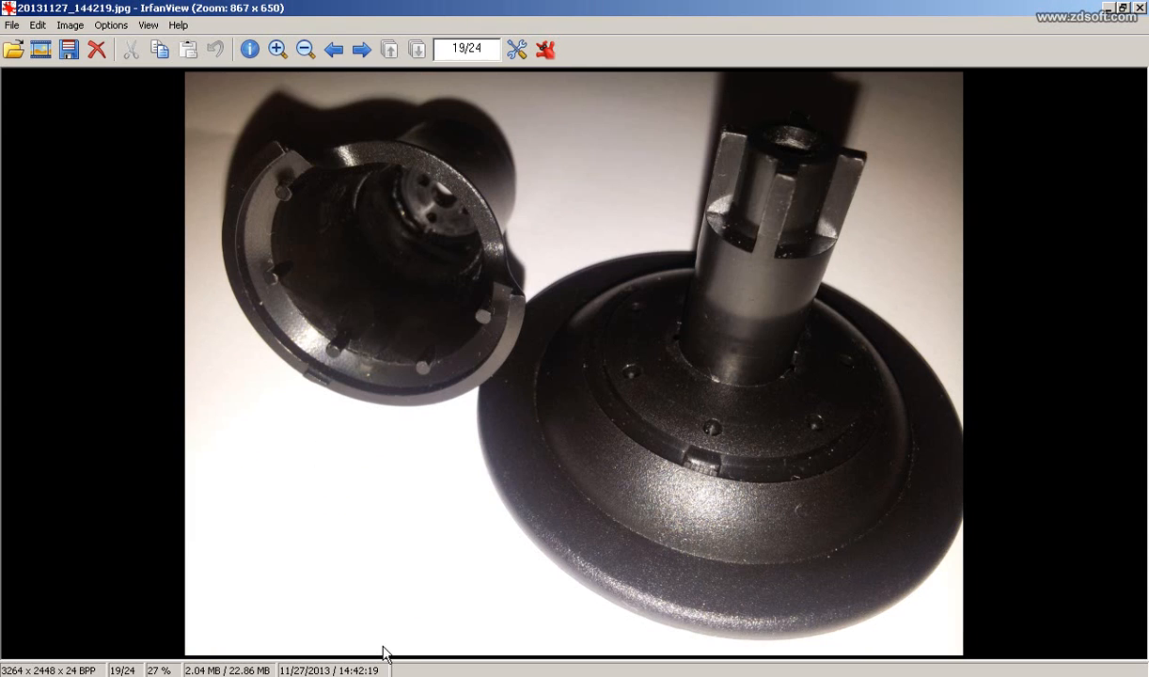
pyautogui.click(392, 495)
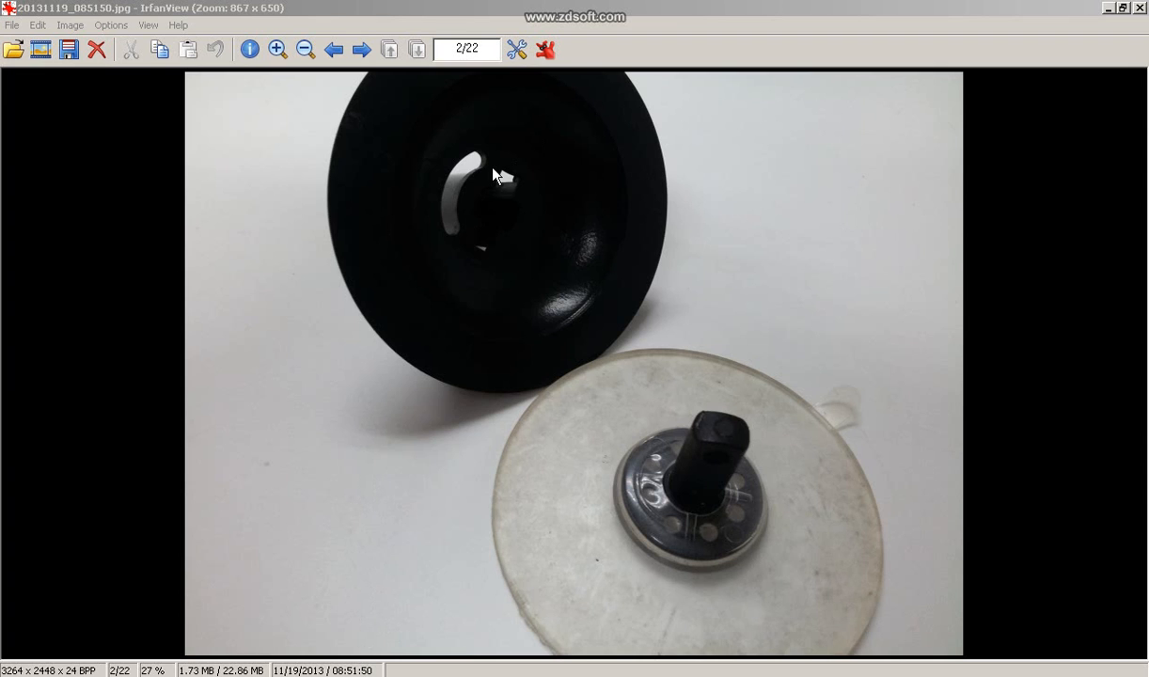
pyautogui.click(399, 484)
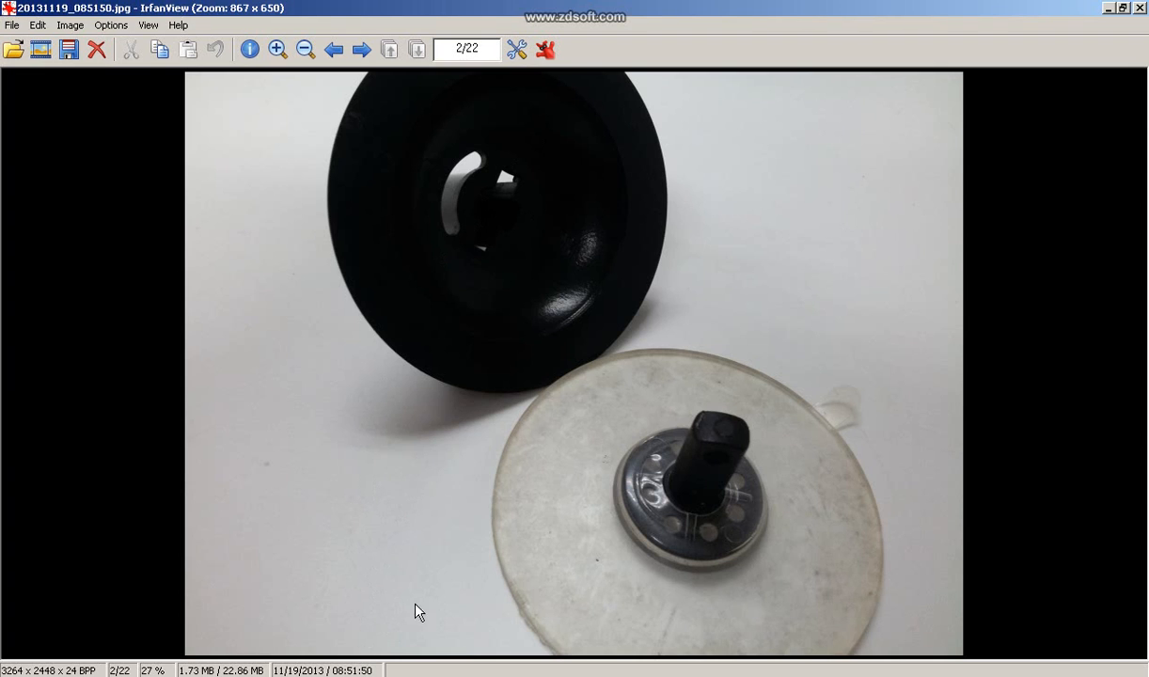
pyautogui.press('Right')
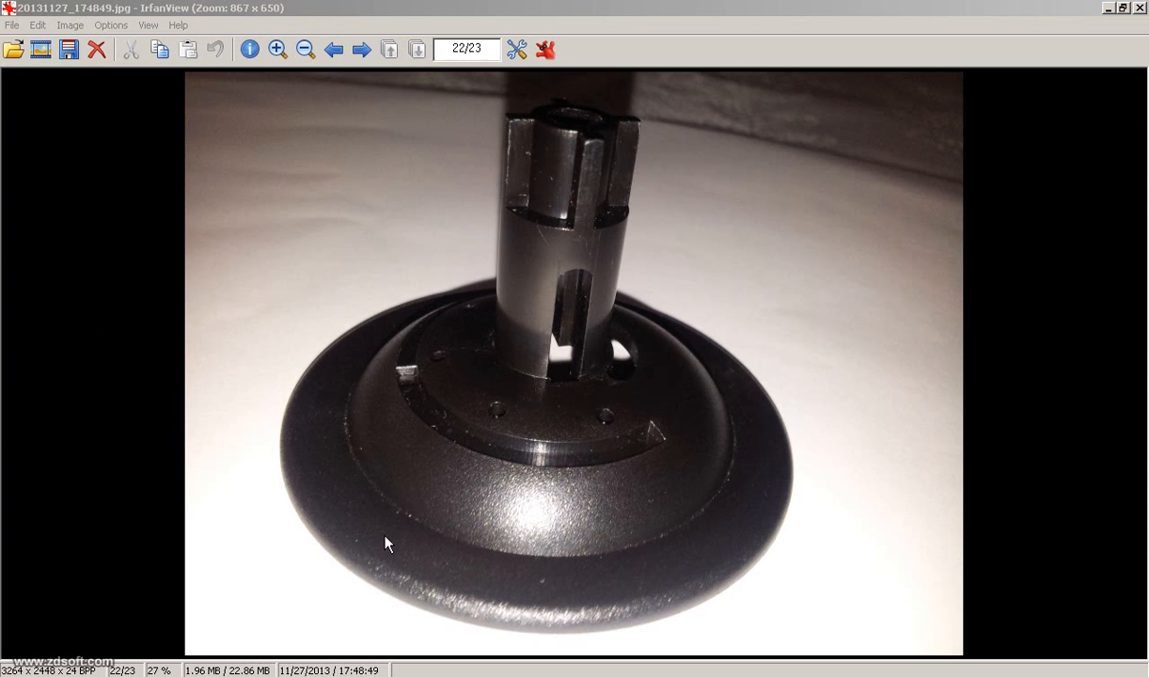
pyautogui.click(341, 562)
pyautogui.scroll(-1, 341, 563)
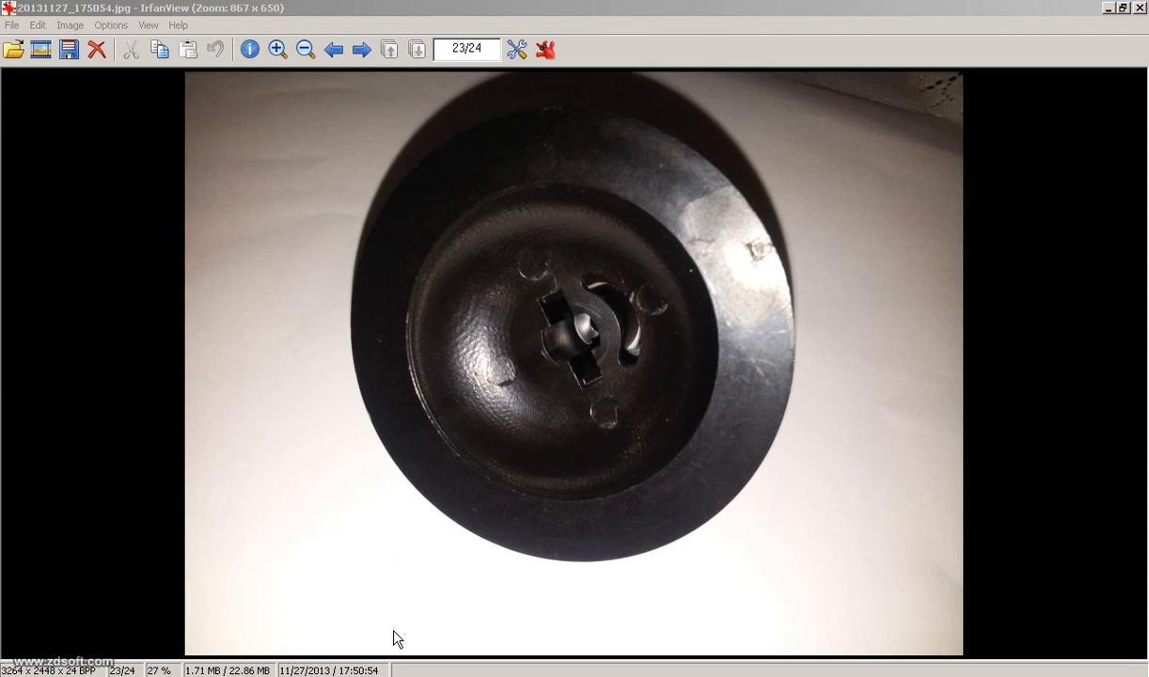
pyautogui.scroll(4, 380, 610)
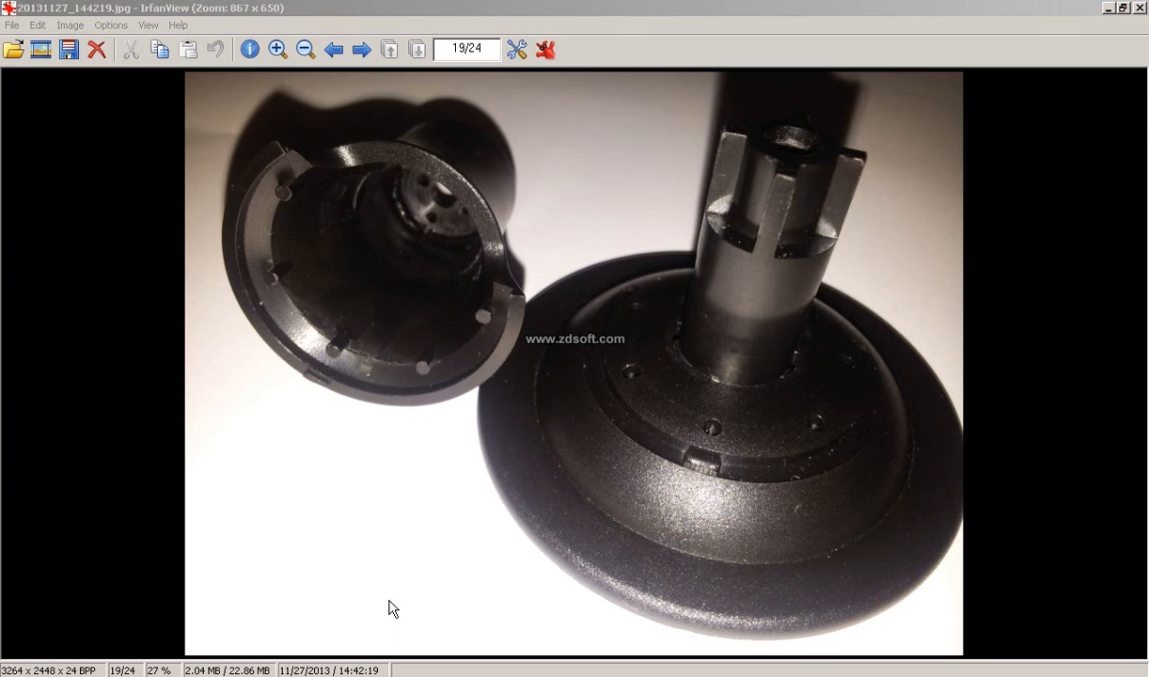
pyautogui.scroll(-1, 393, 602)
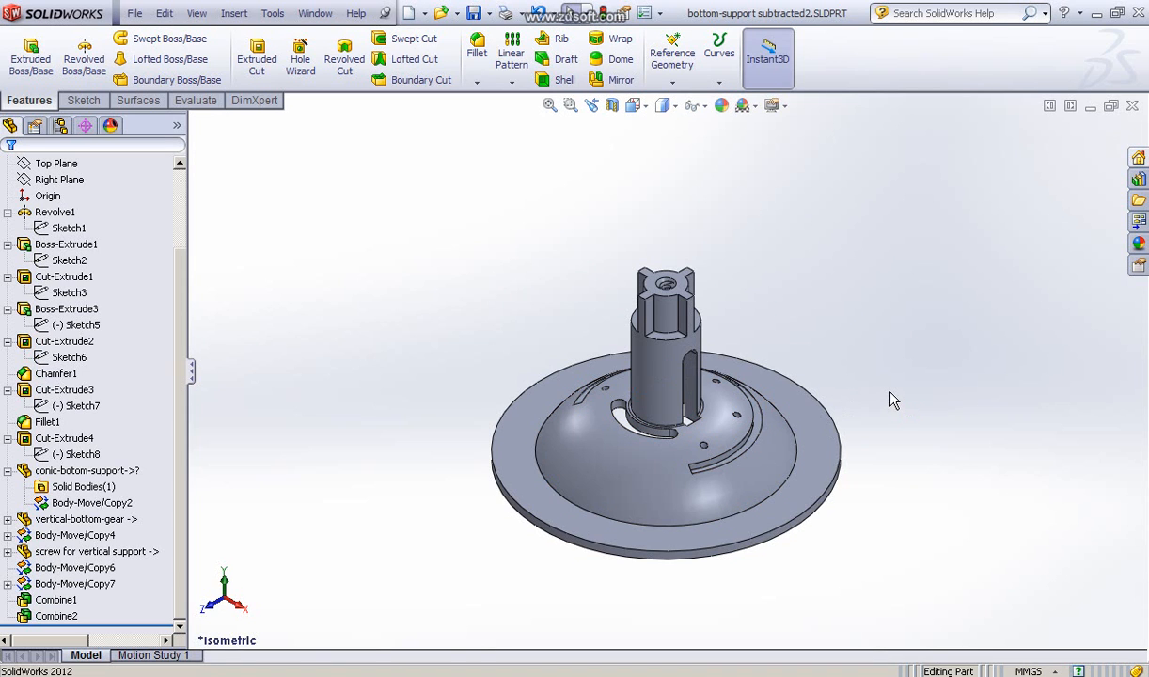
# Roll the bottom support's feature history back to just after Revolve1
pyautogui.keyDown('ctrl'); pyautogui.moveTo(883, 413); pyautogui.dragTo(840, 380, button='middle'); pyautogui.keyUp('ctrl')
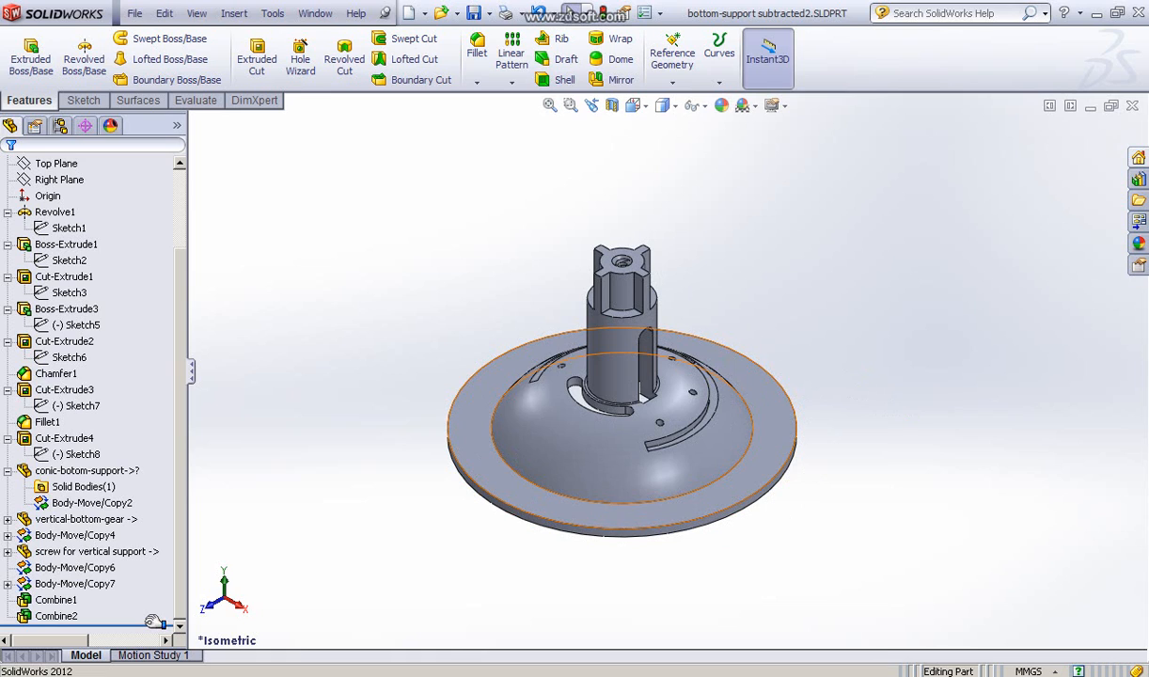
pyautogui.moveTo(152, 623); pyautogui.dragTo(141, 528)
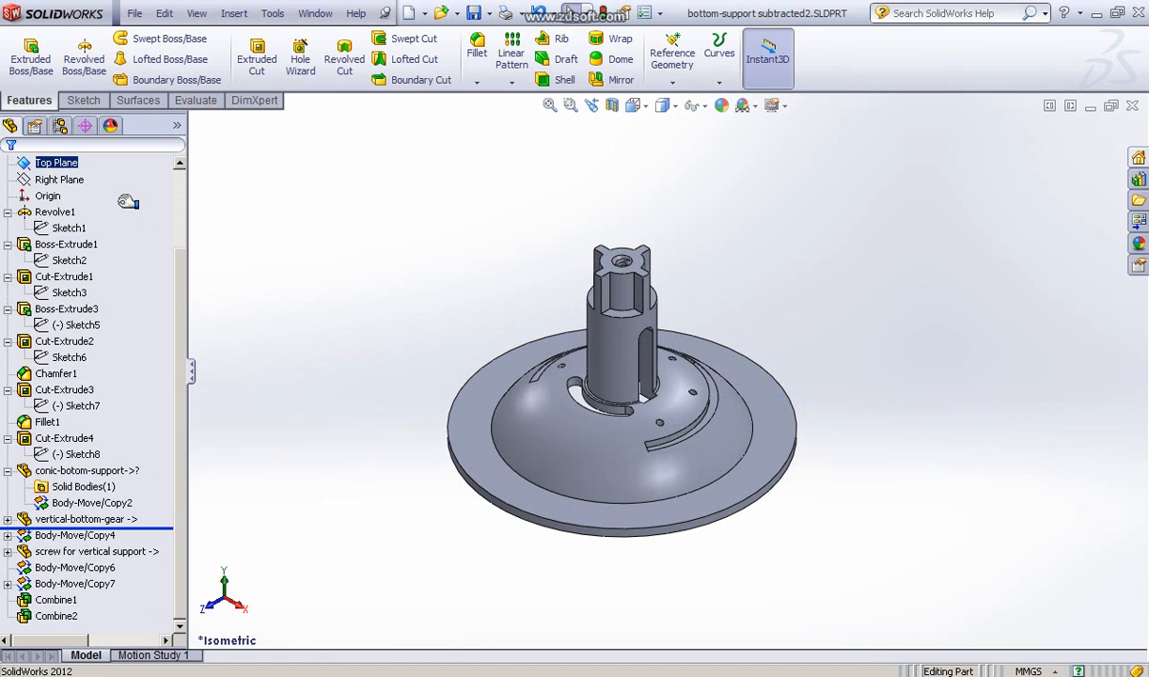
pyautogui.moveTo(128, 202); pyautogui.dragTo(125, 205)
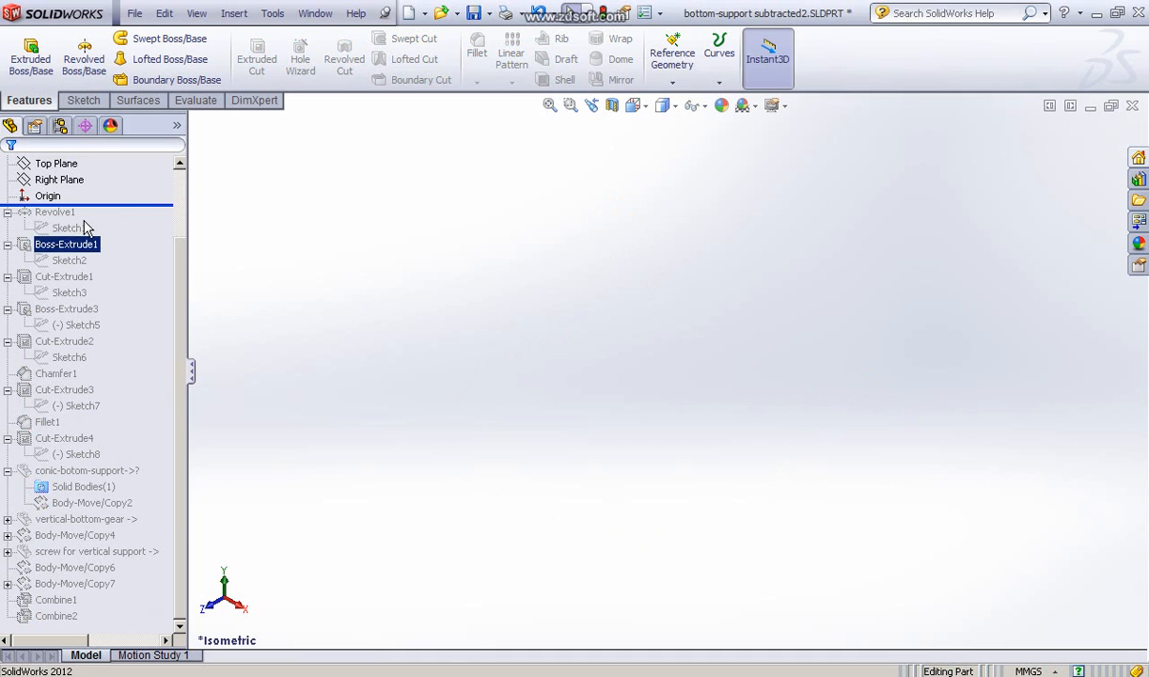
pyautogui.moveTo(129, 206); pyautogui.dragTo(129, 237)
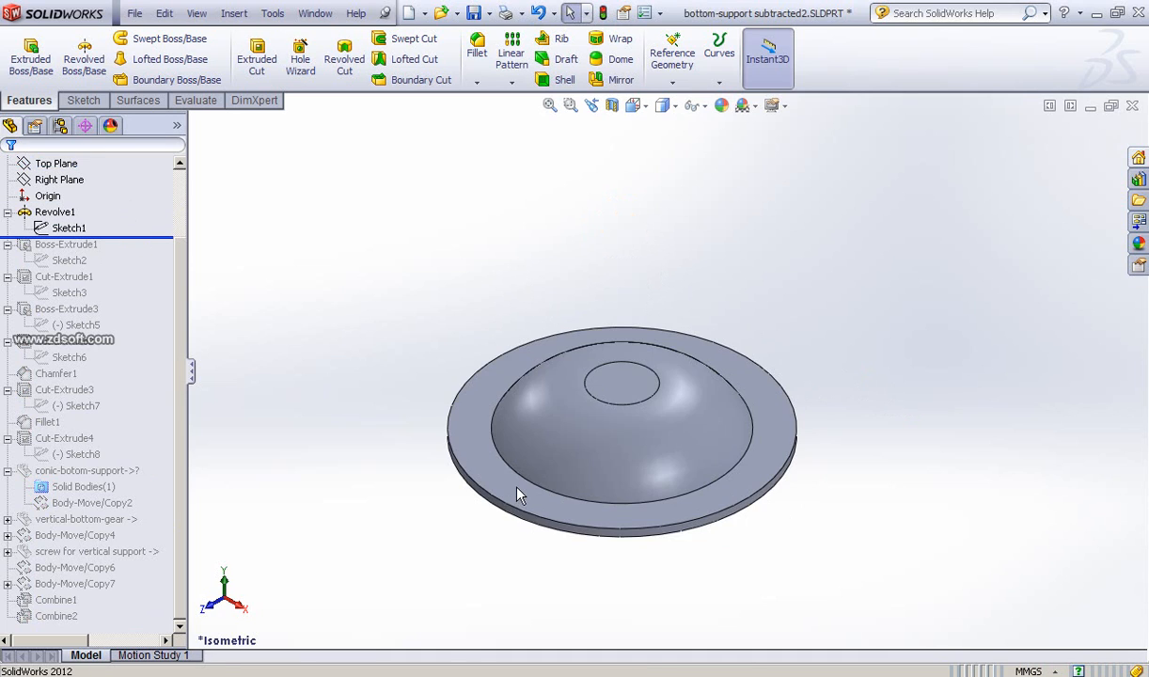
# Open Sketch1 of the revolved base for editing and view it normal to the sketch plane
pyautogui.click(68, 229)
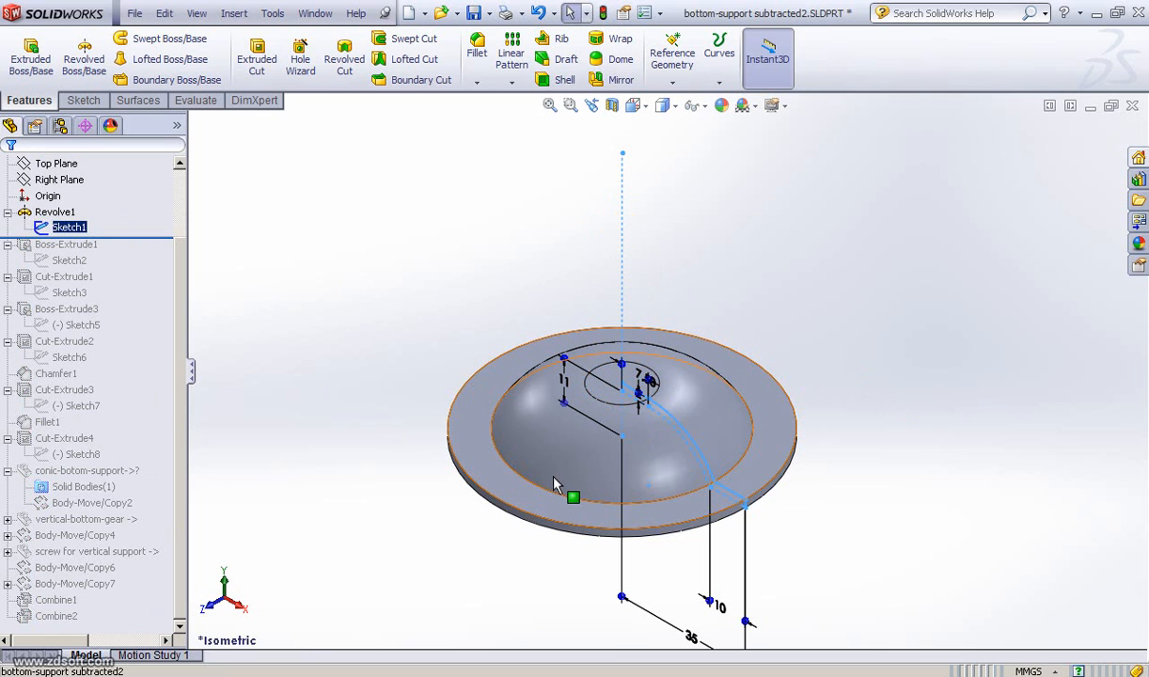
pyautogui.scroll(-1, 585, 434)
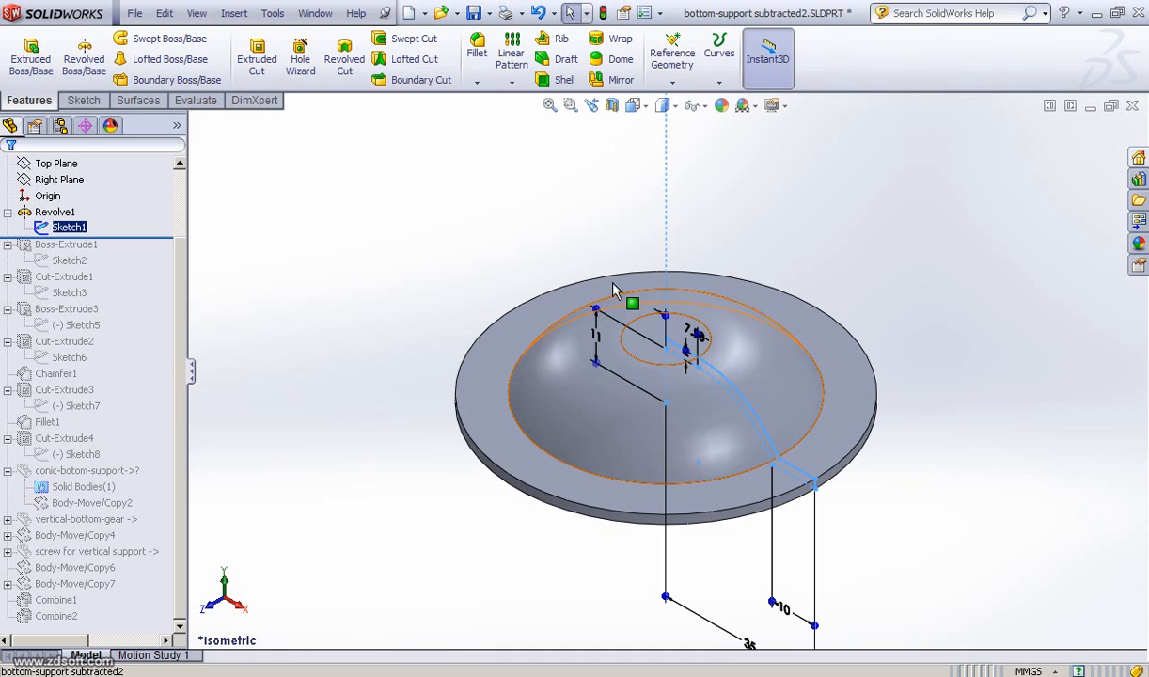
pyautogui.click(93, 231)
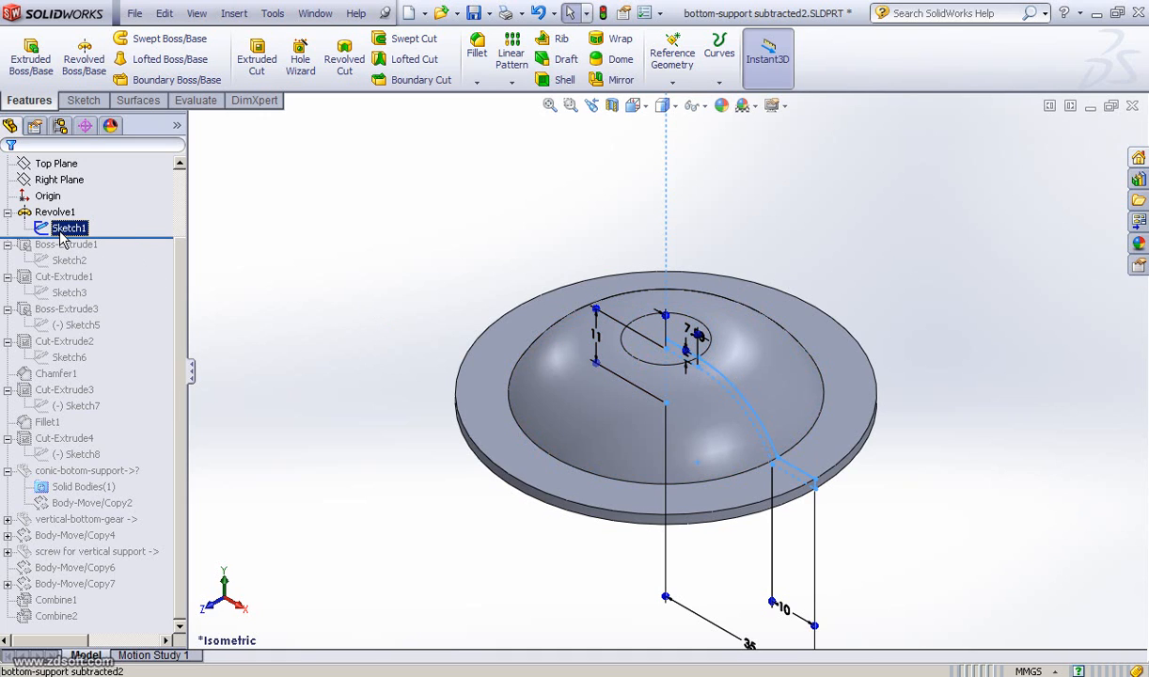
pyautogui.click(42, 233)
pyautogui.click(49, 174)
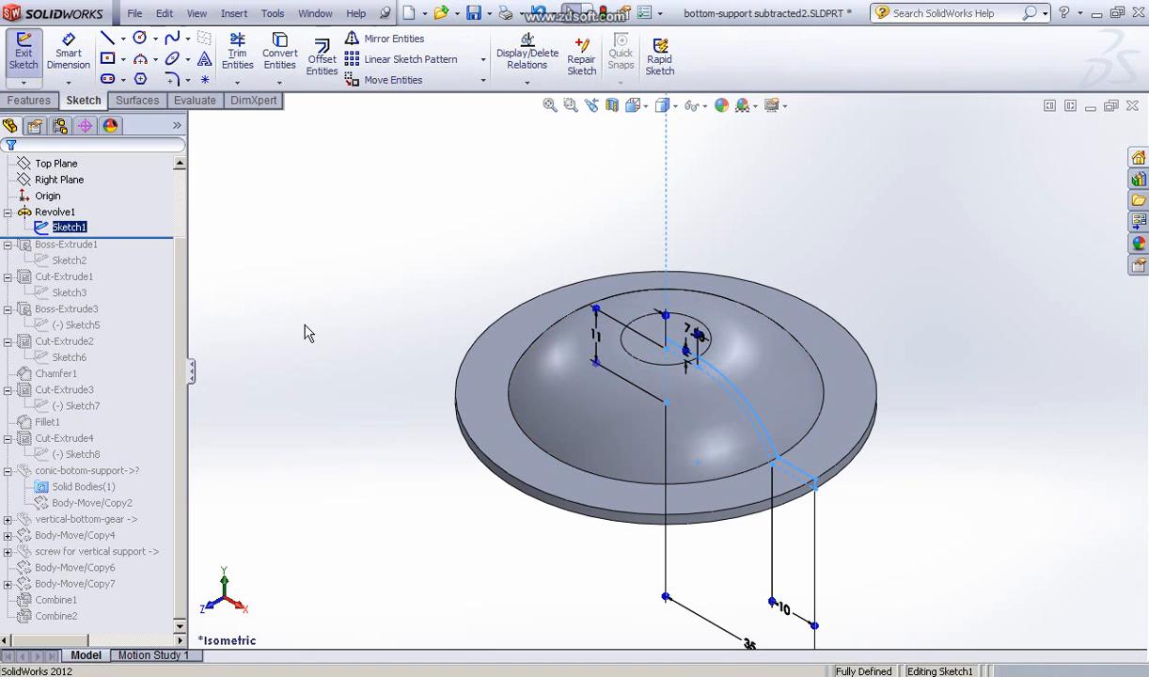
pyautogui.press('space')
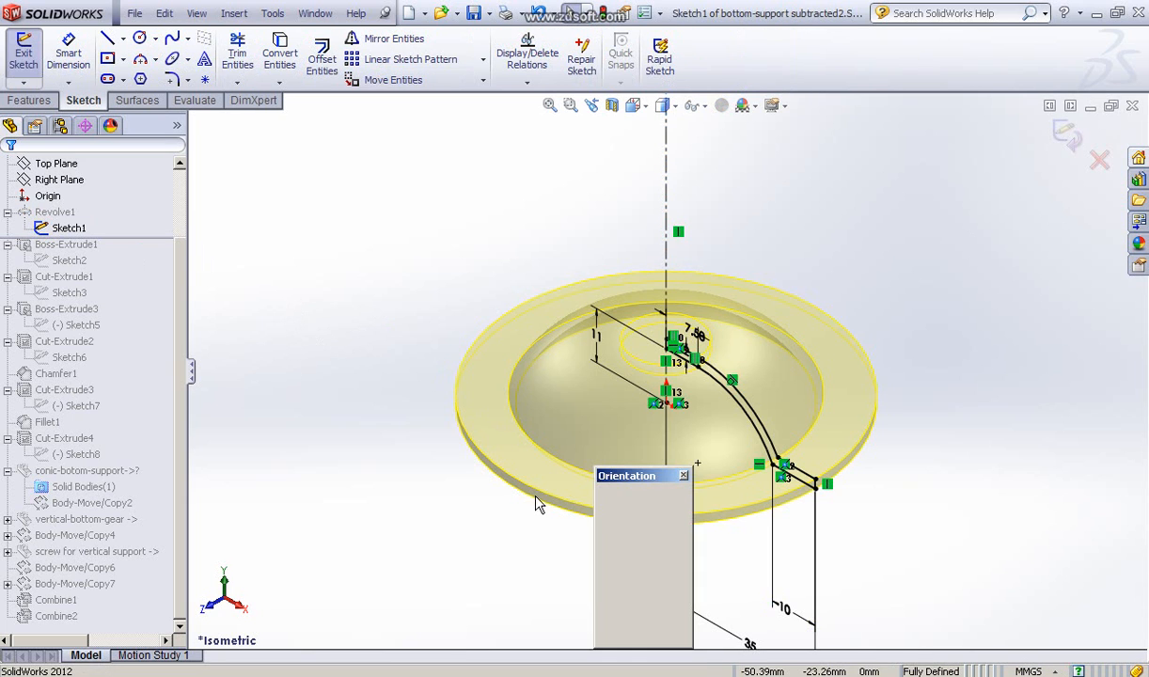
pyautogui.click(619, 523)
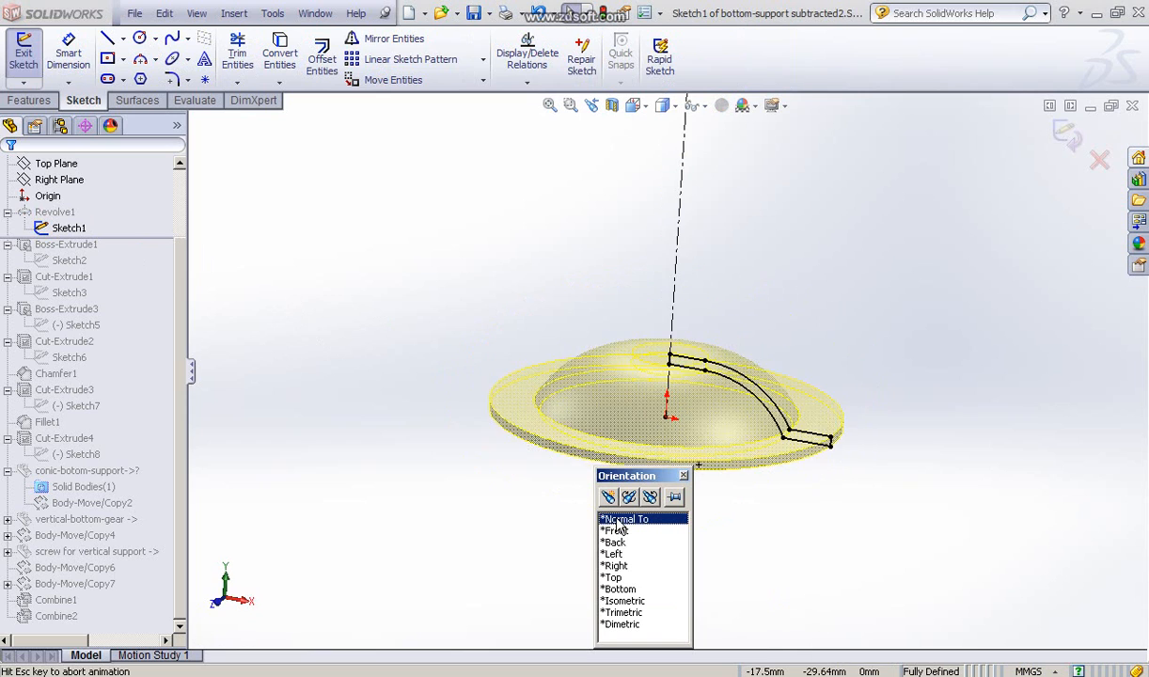
pyautogui.scroll(-5, 743, 493)
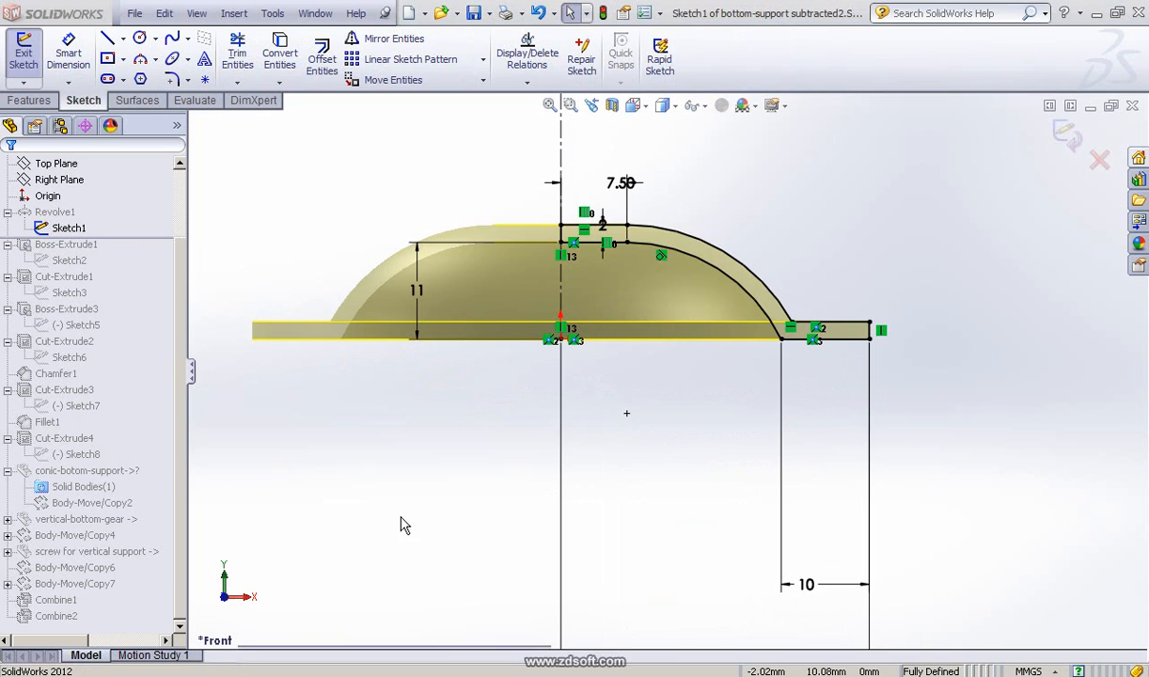
# Compare the base with its reference photo, examine the dimensions and arcs of the revolve profile, and exit the sketch
pyautogui.hotkey('alt', 'Tab')
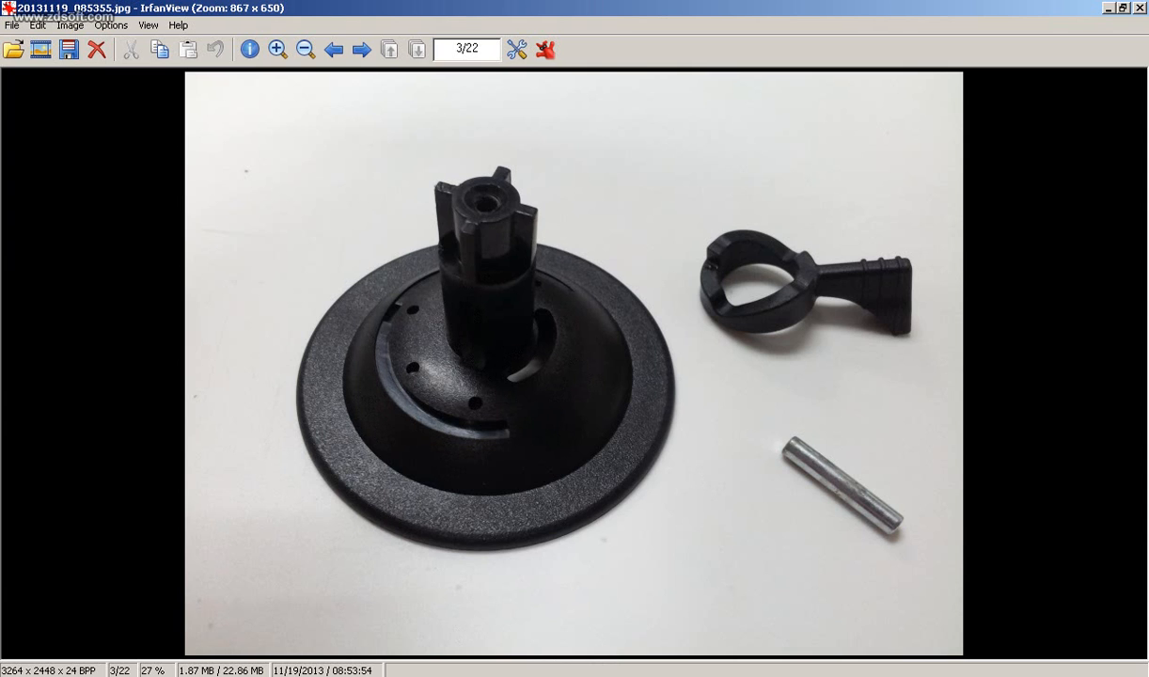
pyautogui.hotkey('alt', 'Tab')
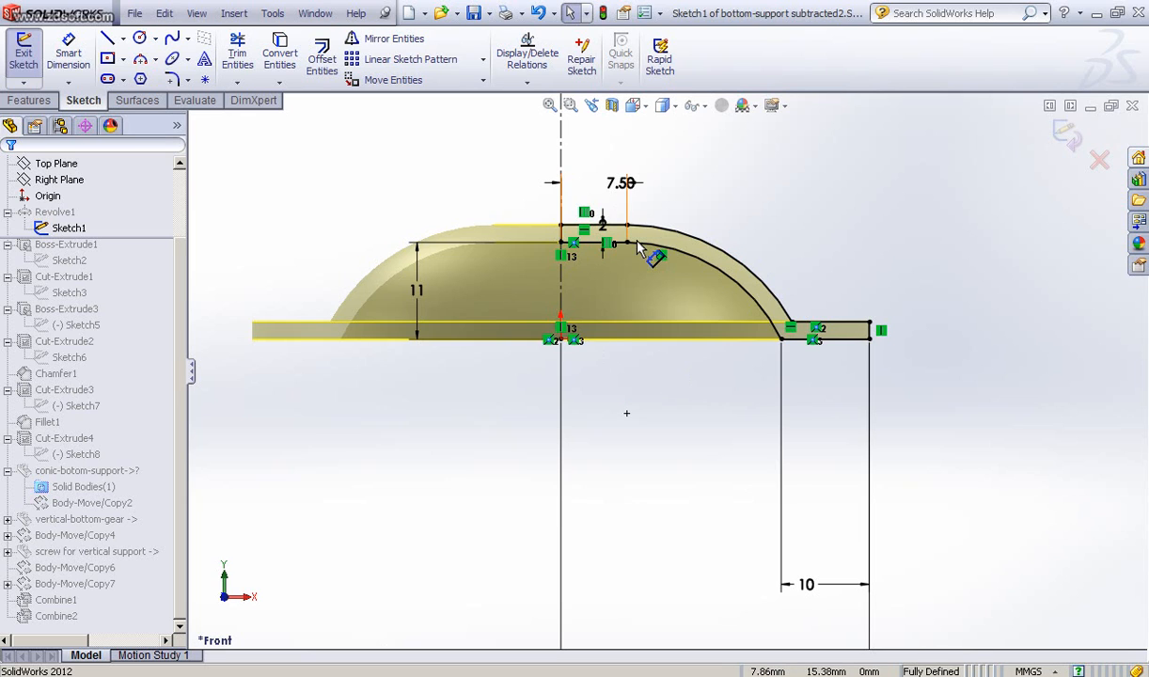
pyautogui.press('f')
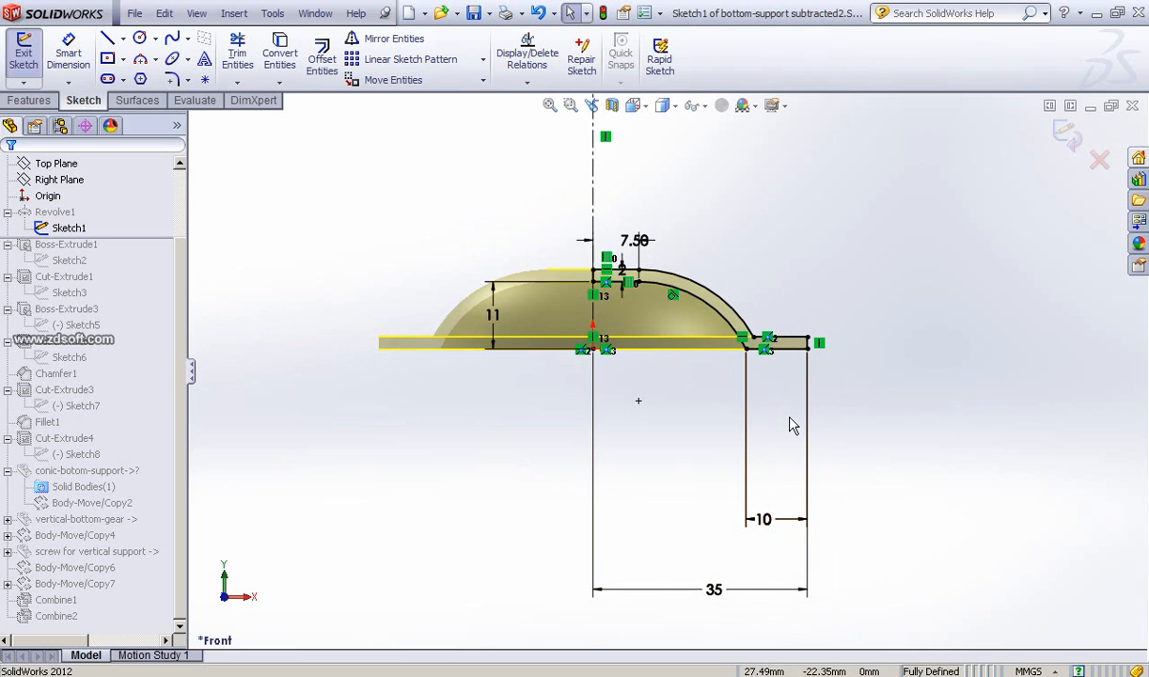
pyautogui.scroll(-1, 651, 300)
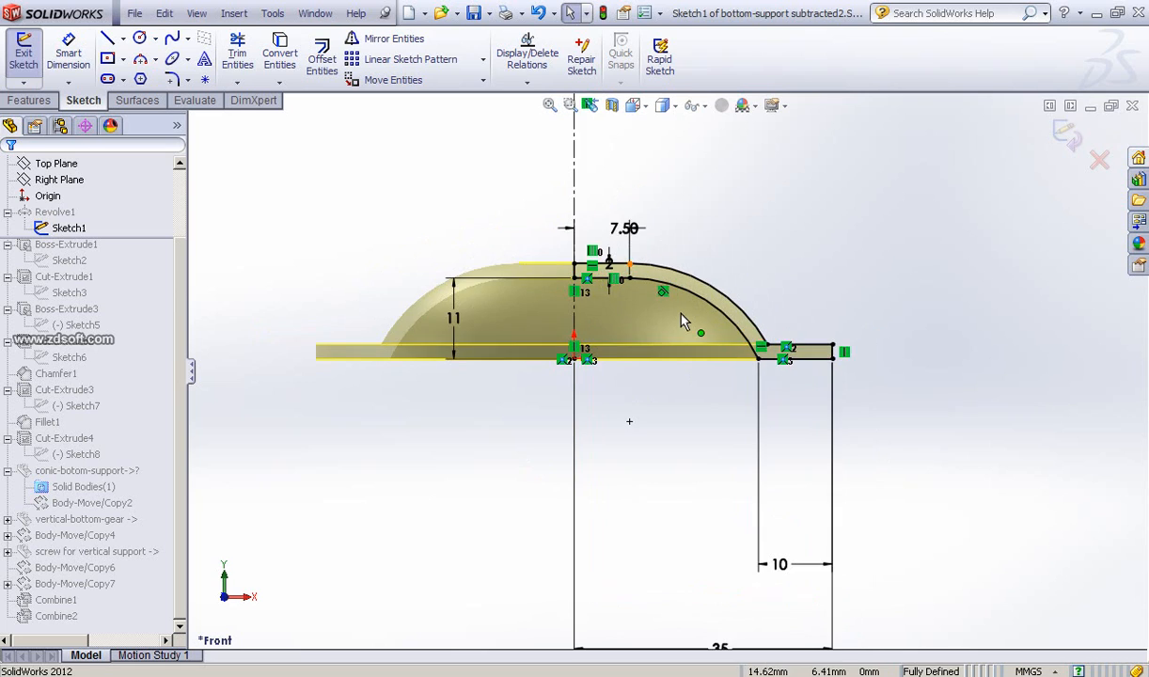
pyautogui.scroll(-1, 433, 290)
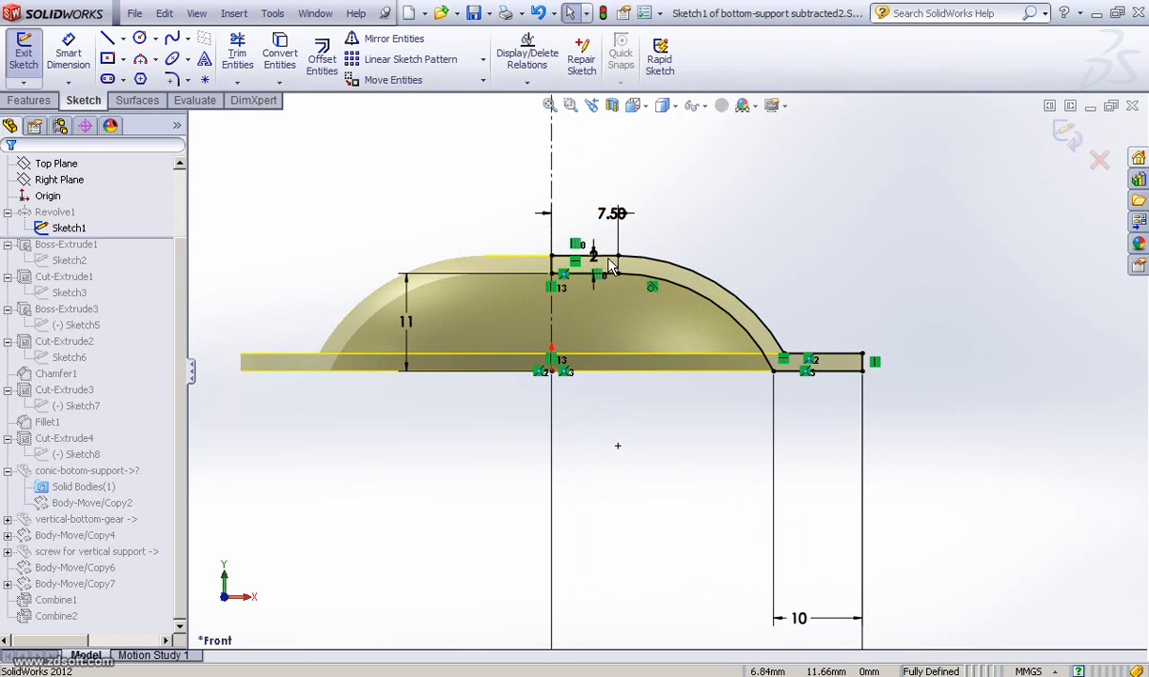
pyautogui.scroll(-1, 587, 256)
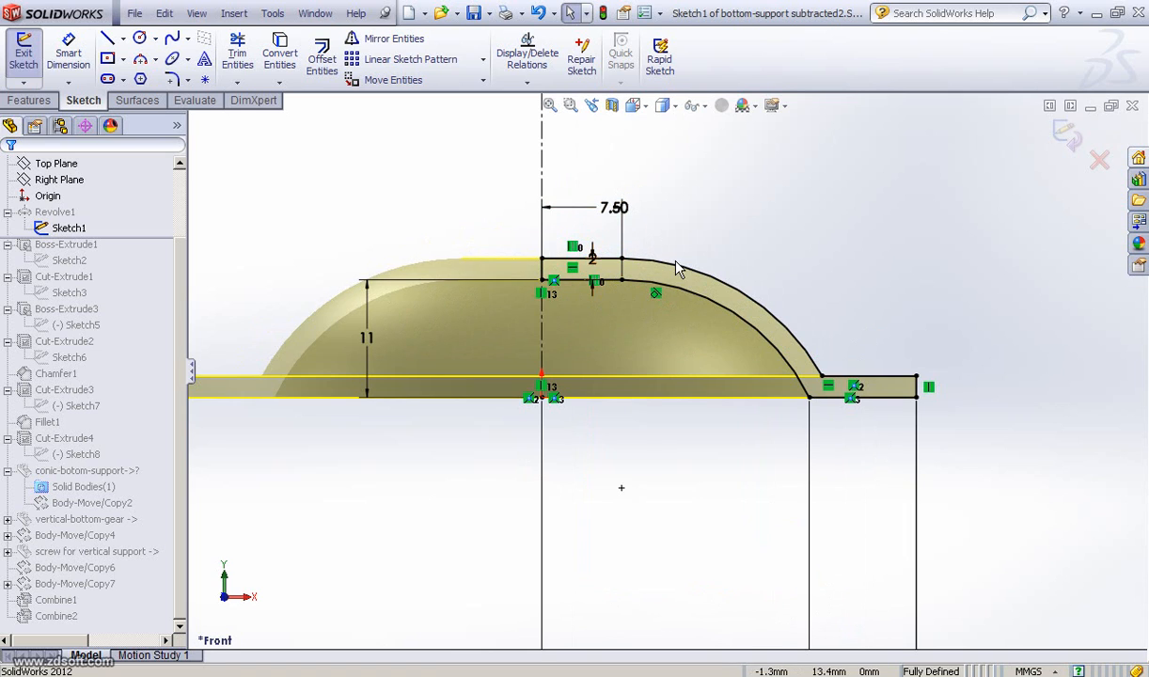
pyautogui.scroll(3, 640, 397)
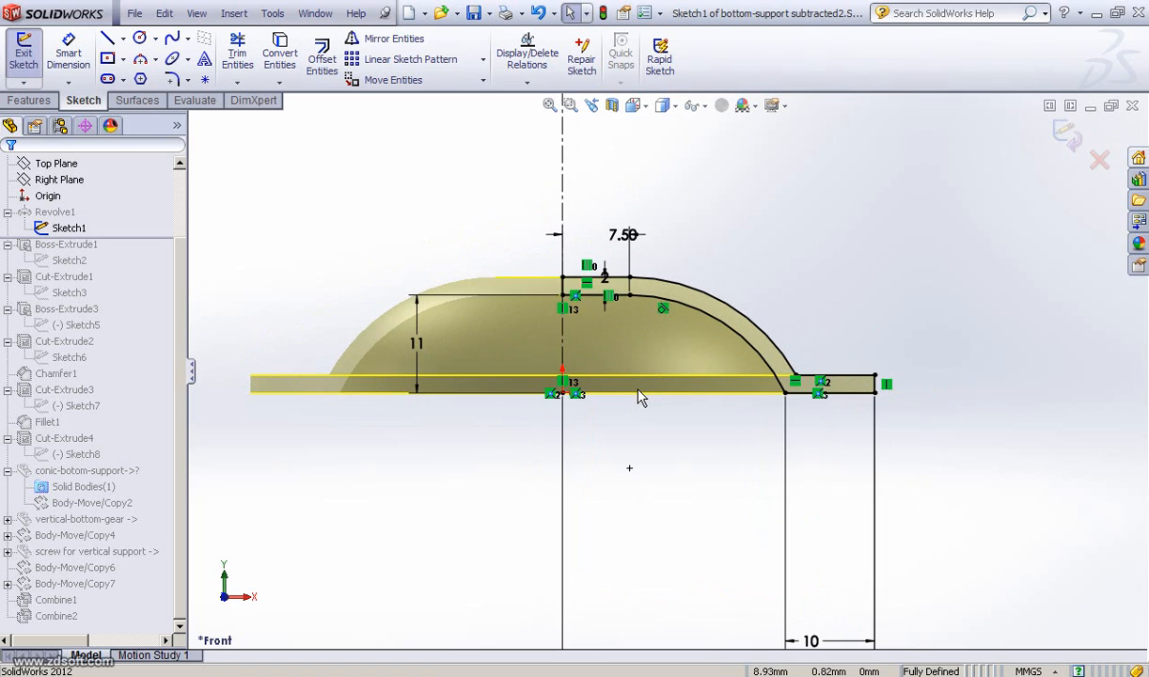
pyautogui.moveTo(822, 290); pyautogui.dragTo(831, 298, button='middle')
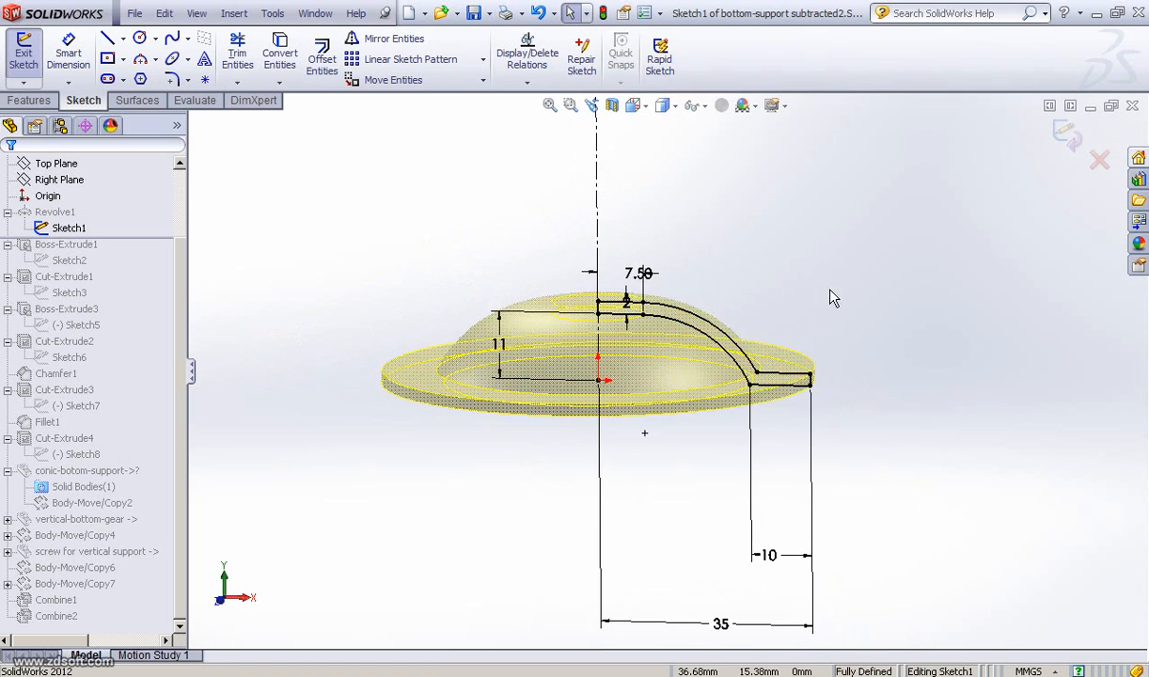
pyautogui.click(1062, 136)
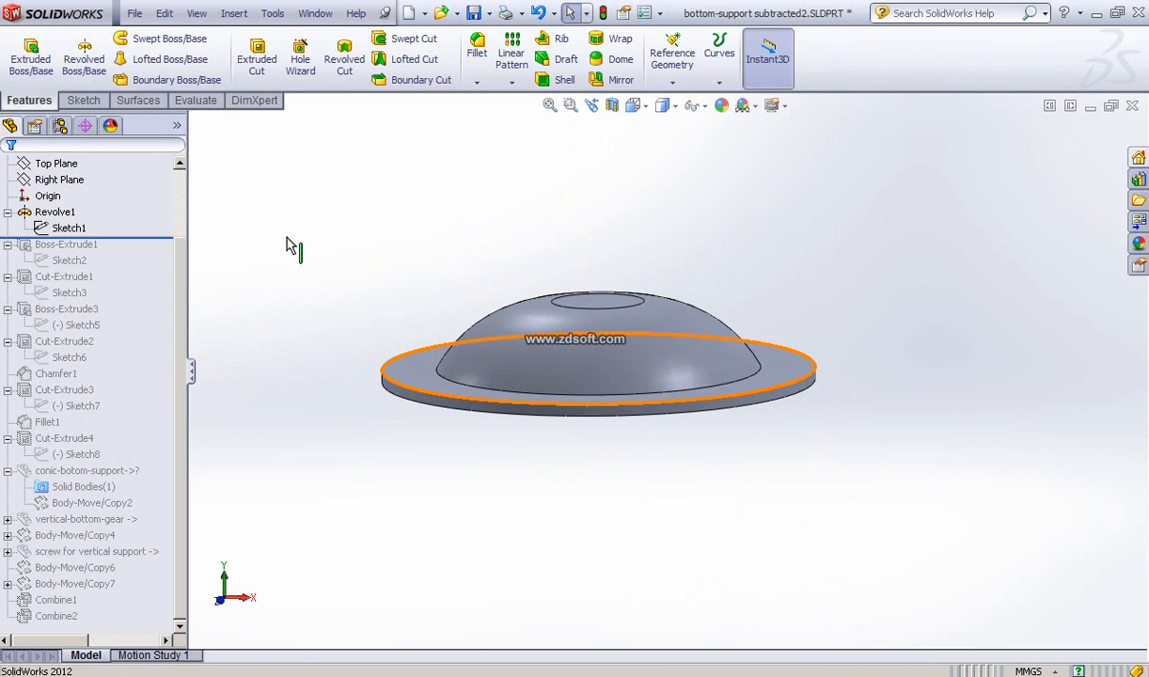
# Roll the feature history forward to include Boss-Extrude1 and compare the cylindrical post with the reference photo
pyautogui.moveTo(394, 265); pyautogui.dragTo(392, 274, button='middle')
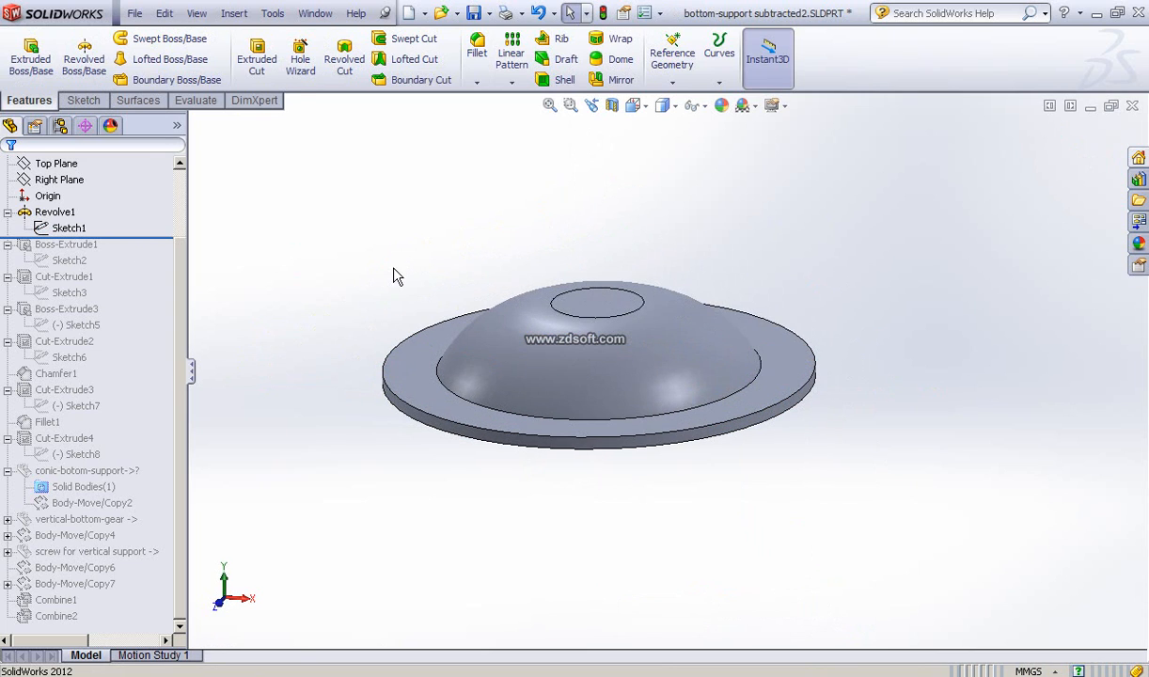
pyautogui.moveTo(146, 238)
pyautogui.mouseDown()
pyautogui.moveTo(103, 266)
pyautogui.moveTo(117, 268)
pyautogui.mouseUp()
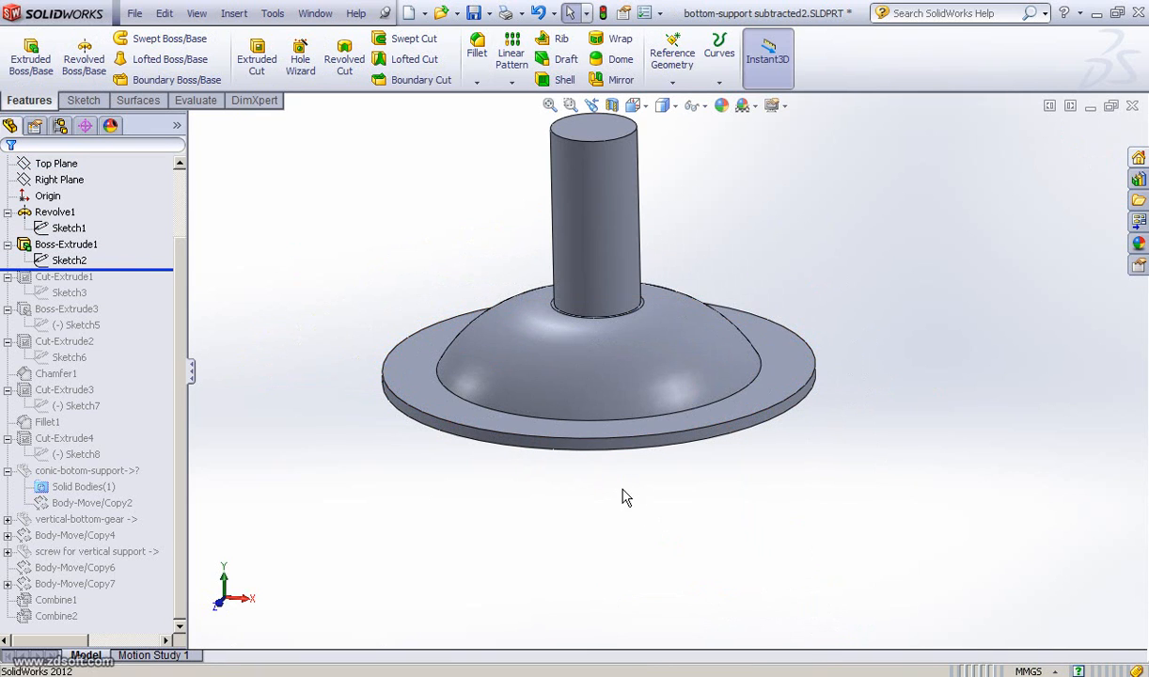
pyautogui.keyDown('ctrl'); pyautogui.moveTo(640, 502); pyautogui.dragTo(675, 543, button='middle'); pyautogui.keyUp('ctrl')
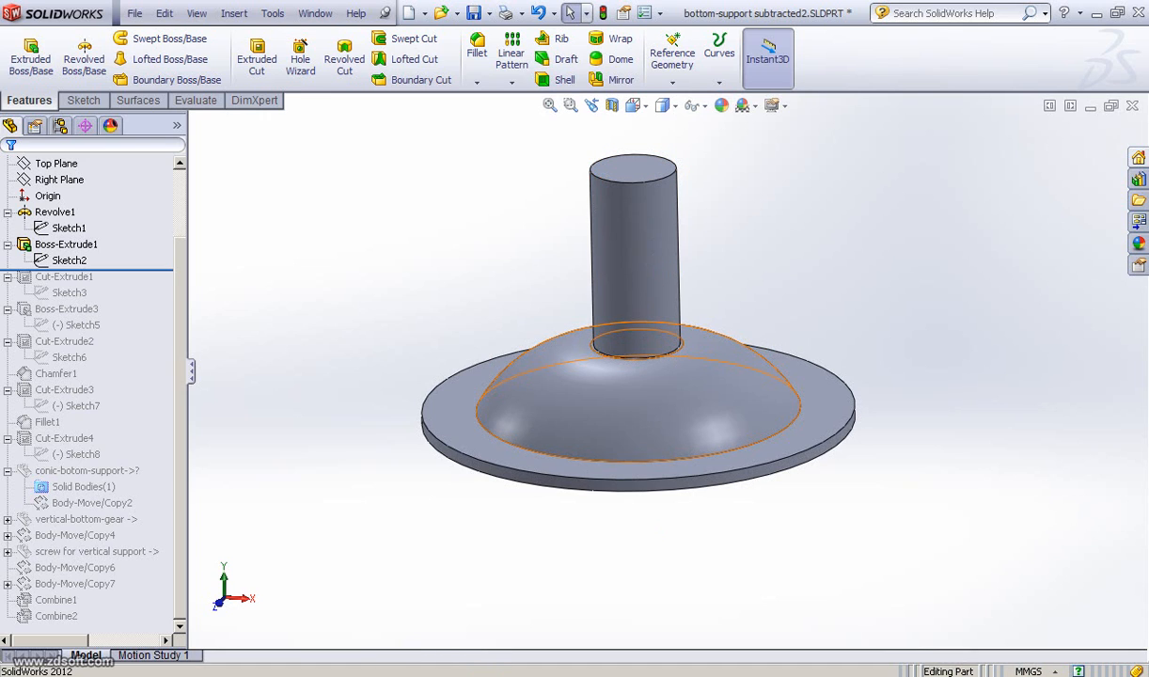
pyautogui.hotkey('alt', 'Tab')
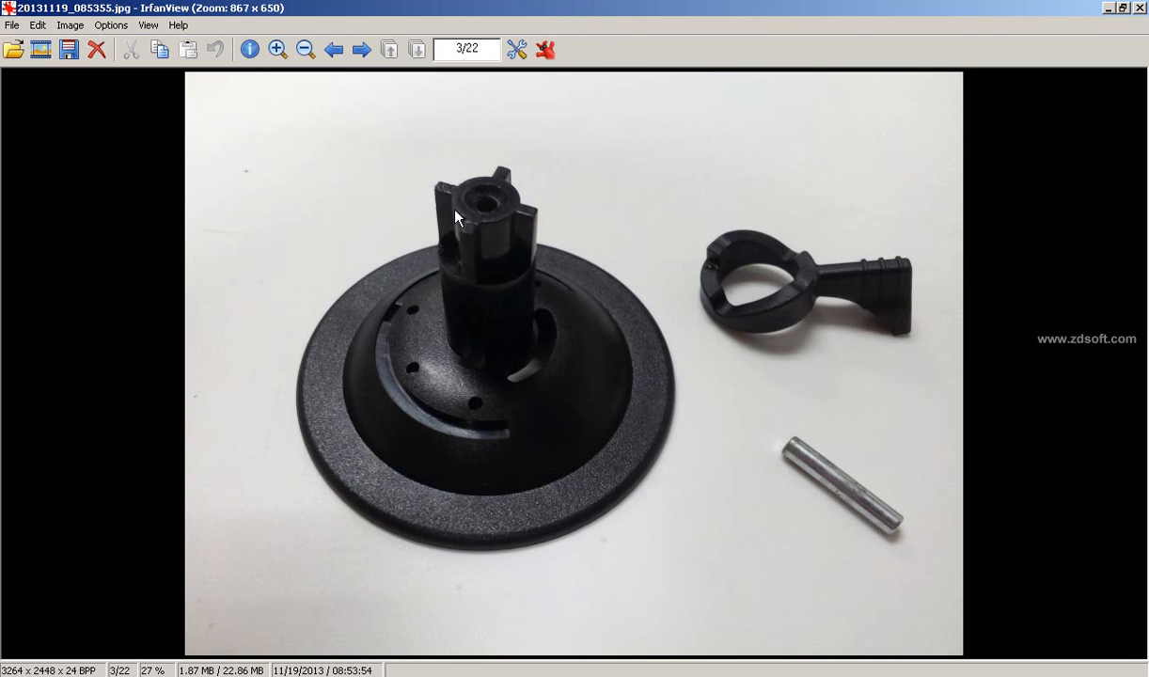
pyautogui.hotkey('alt', 'Tab')
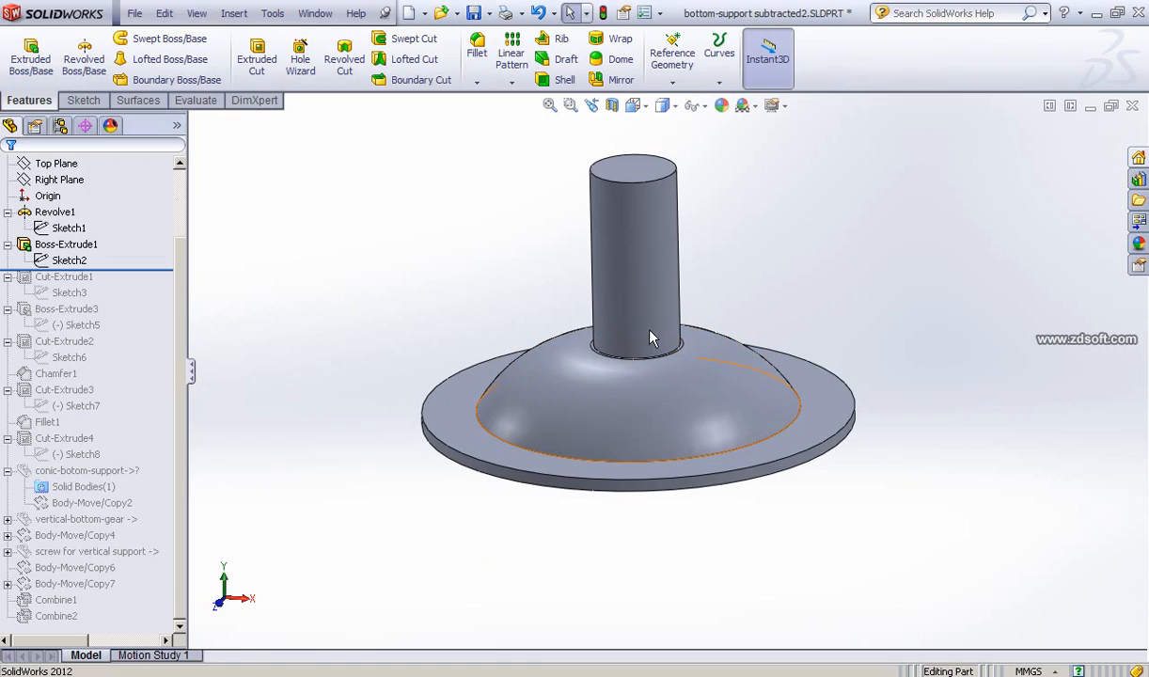
# Examine the circle in the post's Sketch2, exit the sketch, and check the extrusion settings of Boss-Extrude1
pyautogui.click(67, 261)
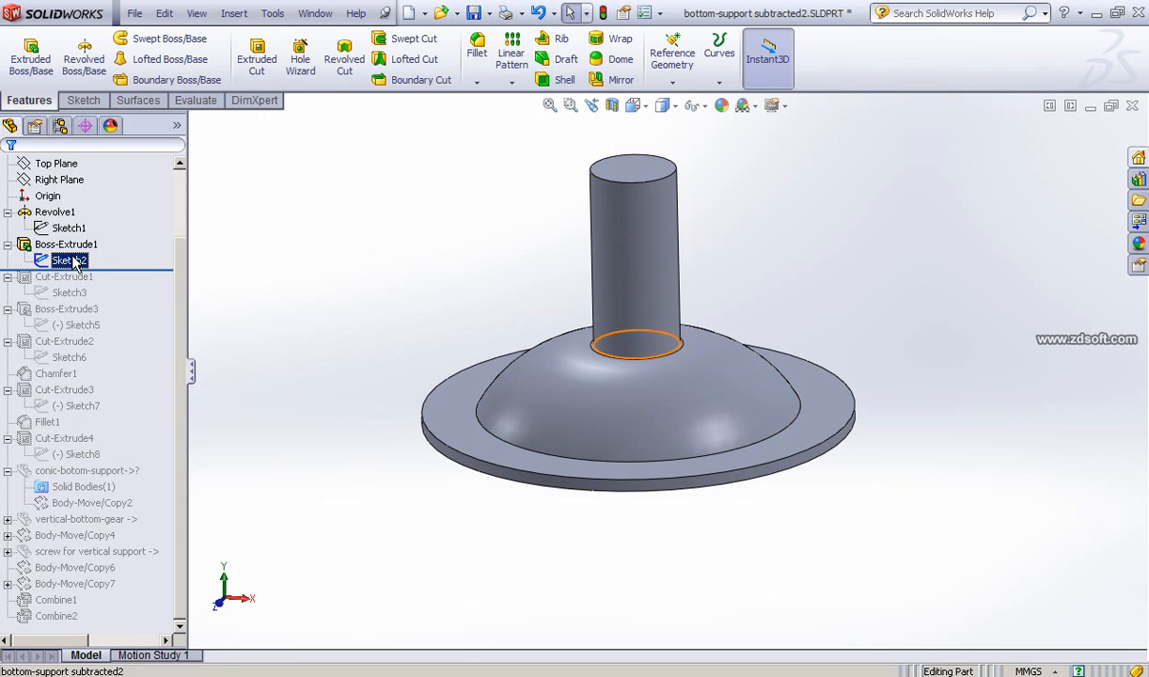
pyautogui.doubleClick(75, 259)
pyautogui.click(77, 219)
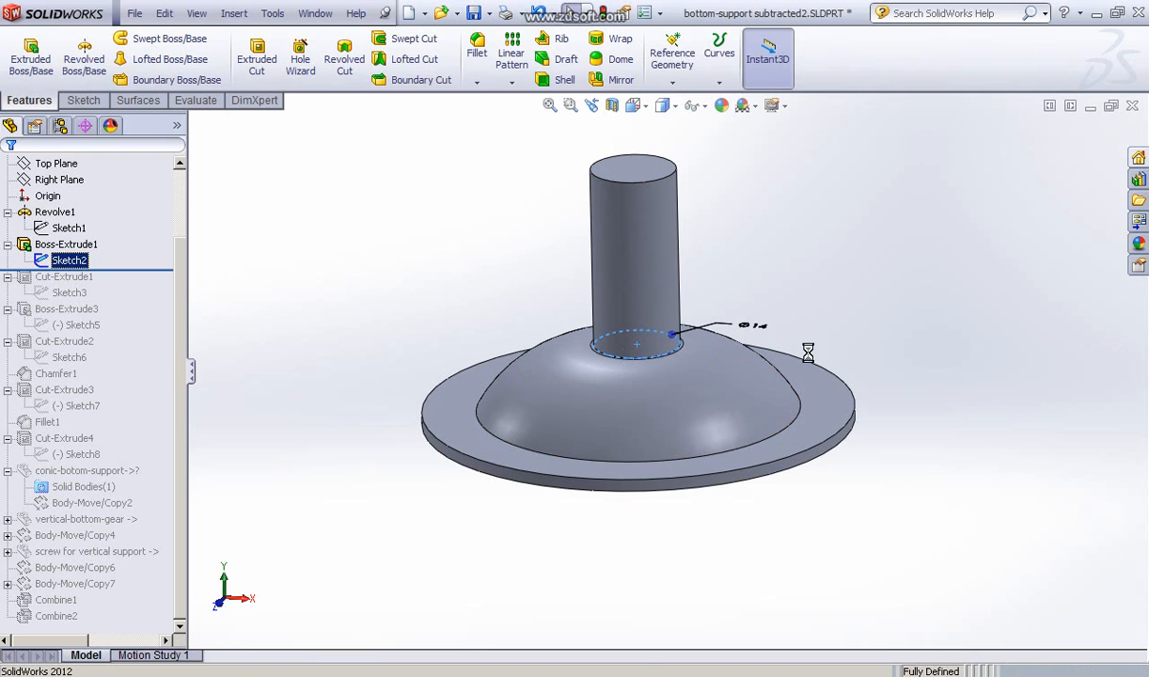
pyautogui.moveTo(800, 304); pyautogui.dragTo(797, 337, button='middle')
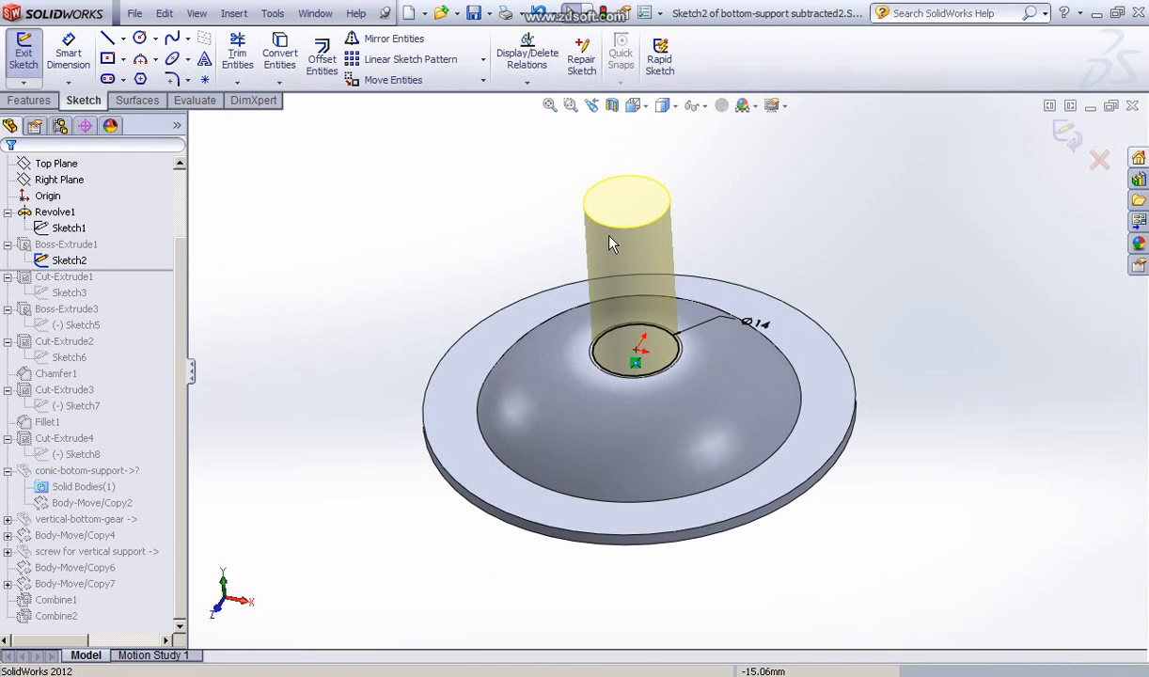
pyautogui.click(1066, 137)
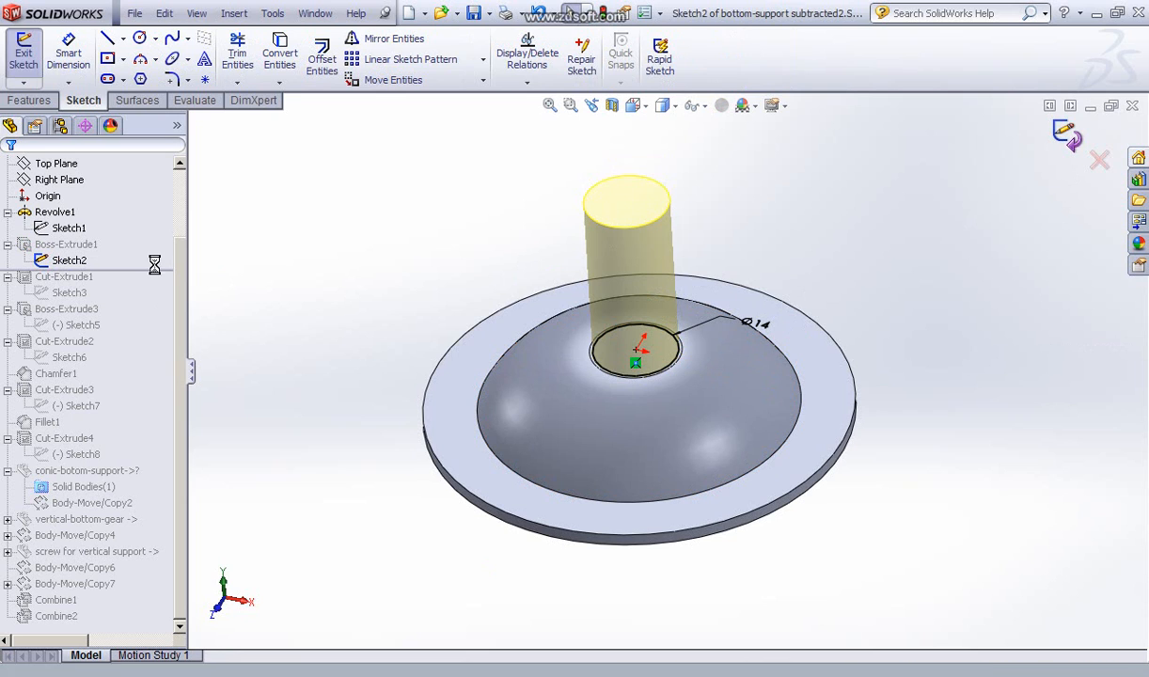
pyautogui.click(31, 244)
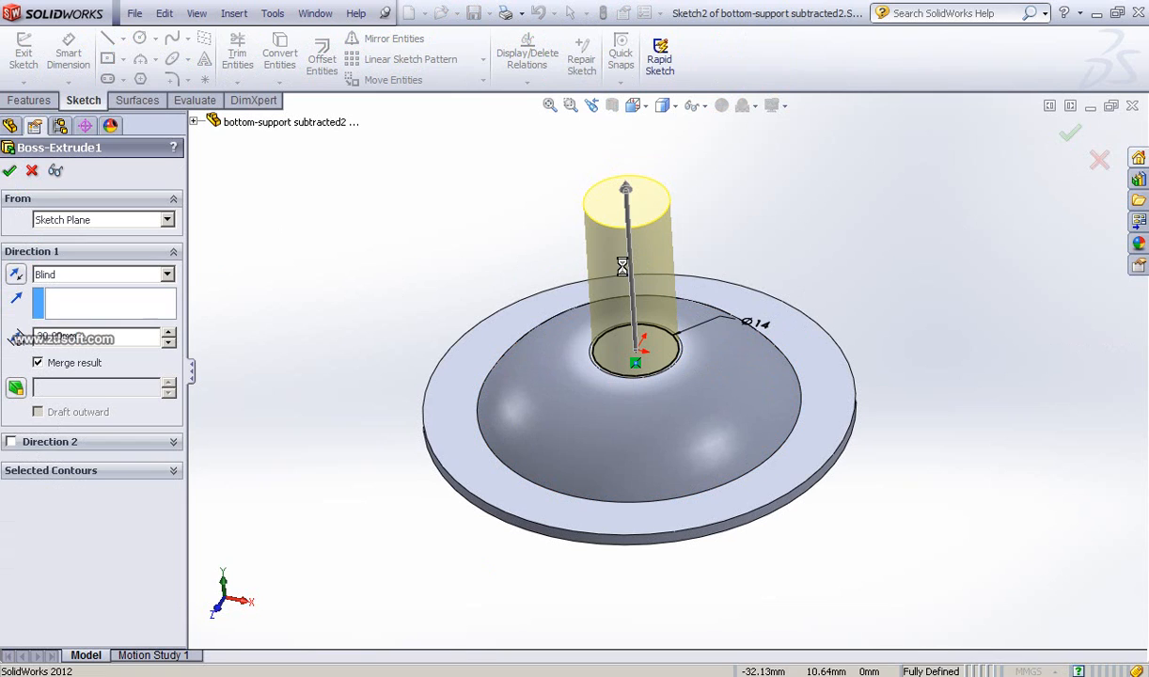
pyautogui.press('Escape')
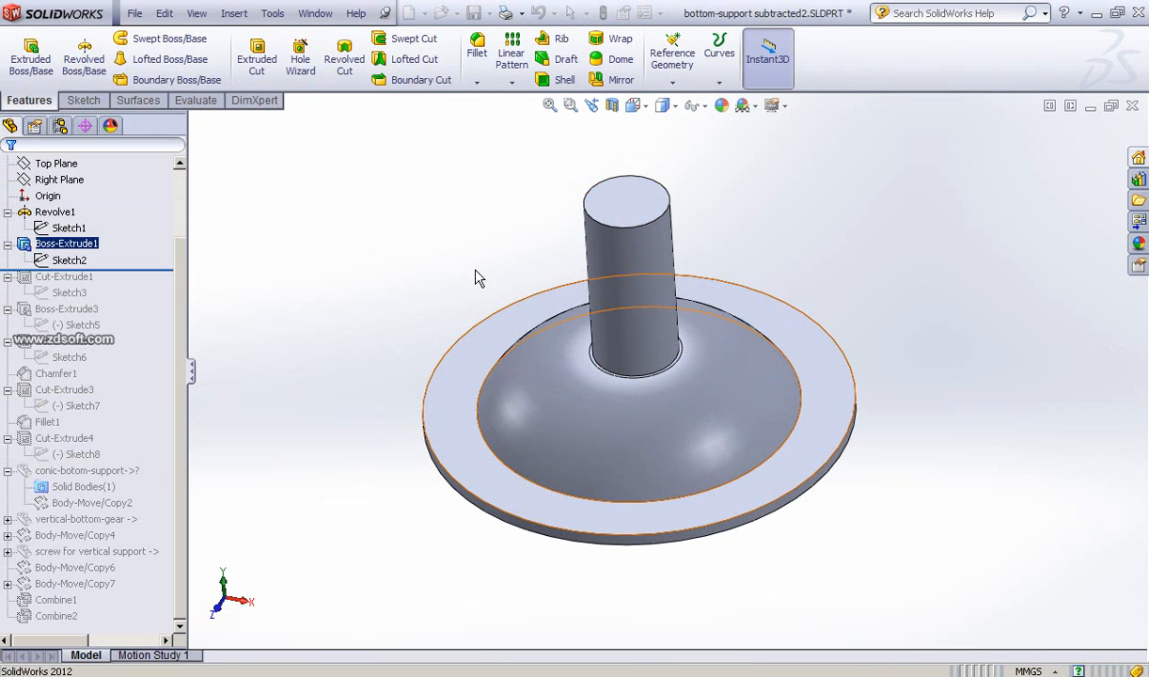
# Roll the feature history forward to include Cut-Extrude1 and compare the stepped post with the reference photo
pyautogui.moveTo(123, 270); pyautogui.dragTo(123, 302)
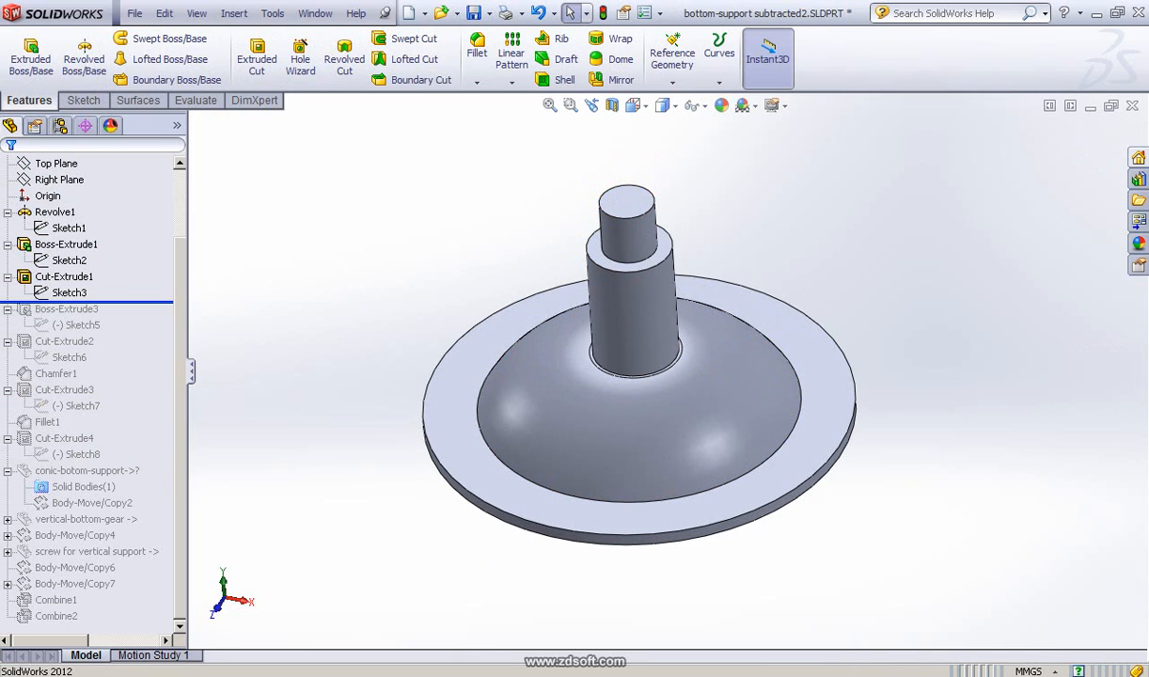
pyautogui.hotkey('alt', 'Tab')
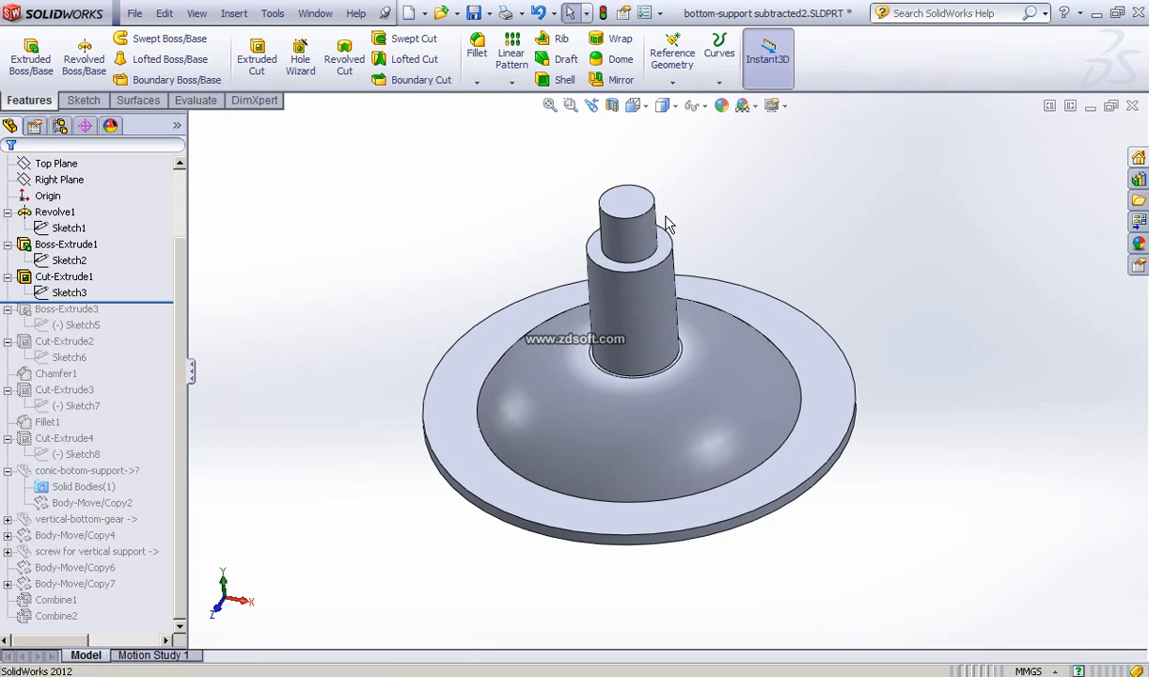
# Examine Sketch3's circle and the depth and flipped cut side in Cut-Extrude1's definition, then accept the definition
pyautogui.click(68, 293)
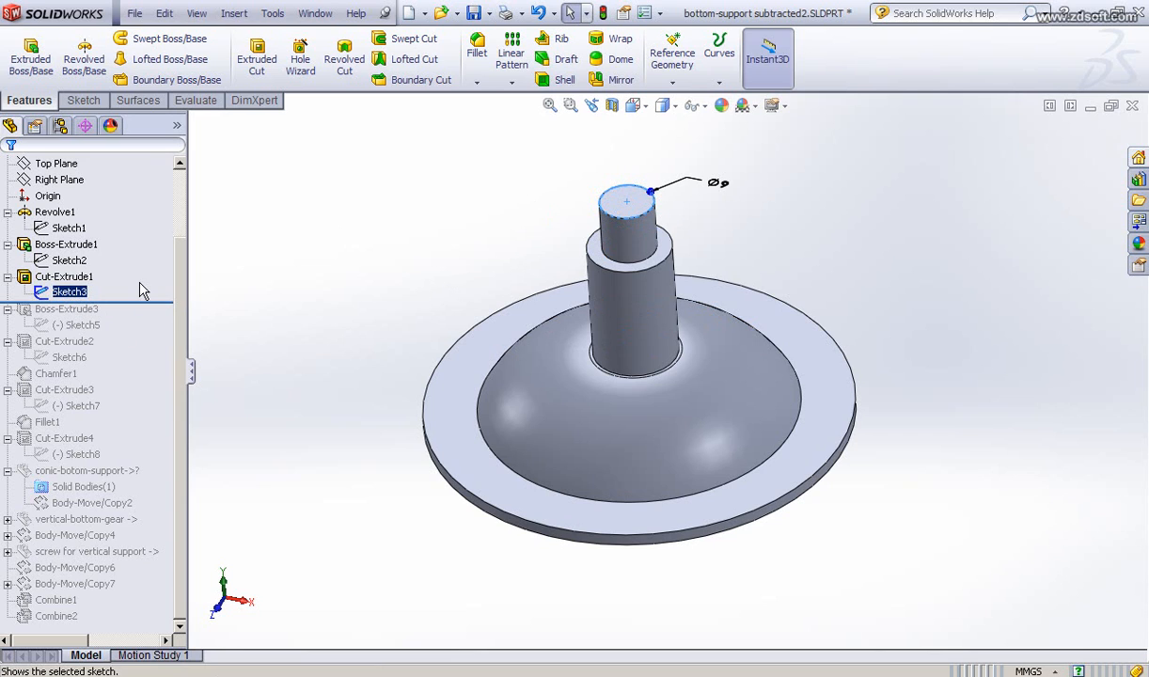
pyautogui.click(26, 280)
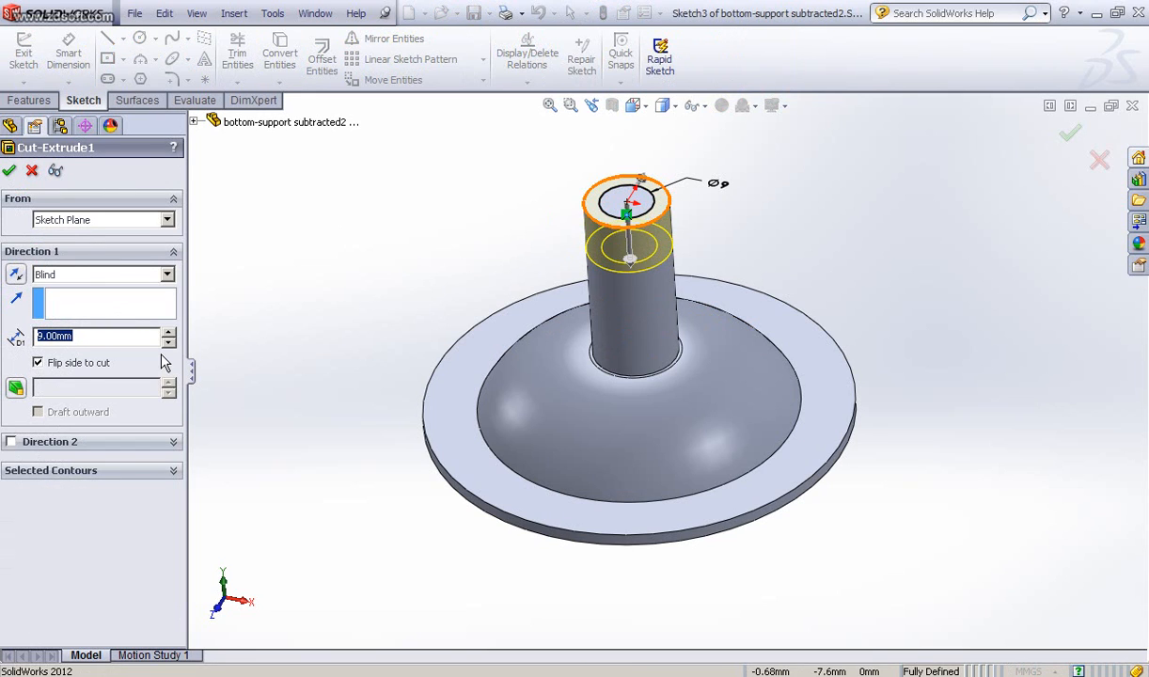
pyautogui.click(10, 172)
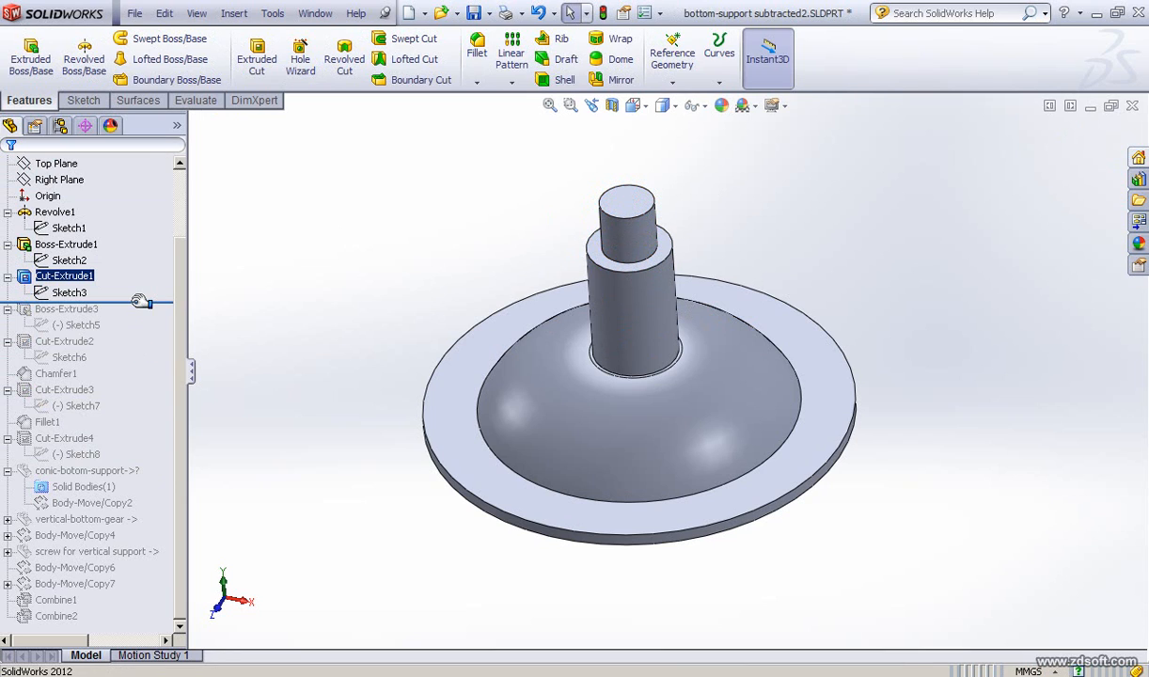
# Roll the feature history forward to include Boss-Extrude3 and look closely at the ribs around the post's tip
pyautogui.moveTo(141, 301); pyautogui.dragTo(130, 331)
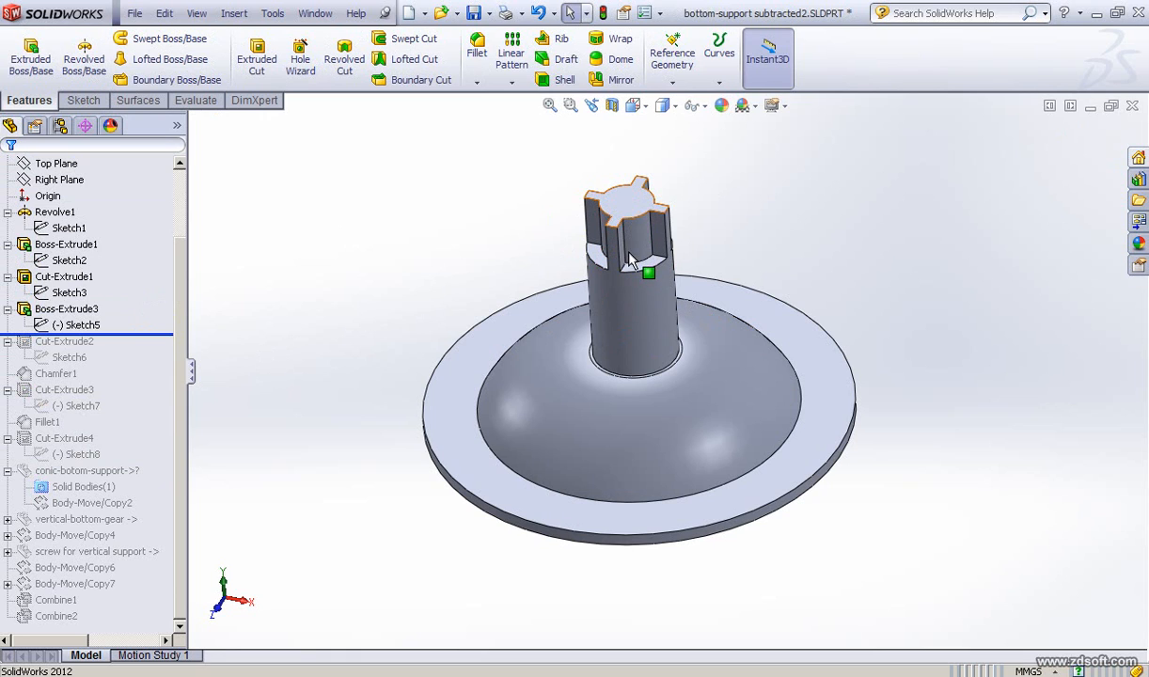
pyautogui.scroll(-2, 628, 268)
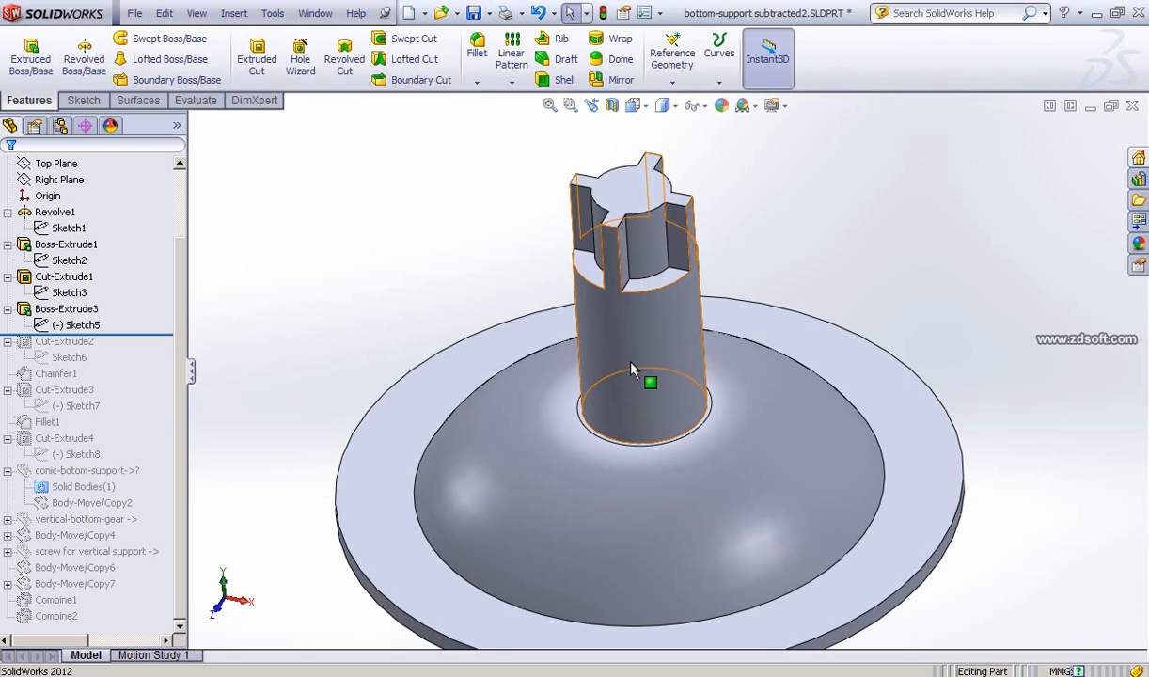
pyautogui.keyDown('ctrl'); pyautogui.moveTo(631, 363); pyautogui.dragTo(637, 386, button='middle'); pyautogui.keyUp('ctrl')
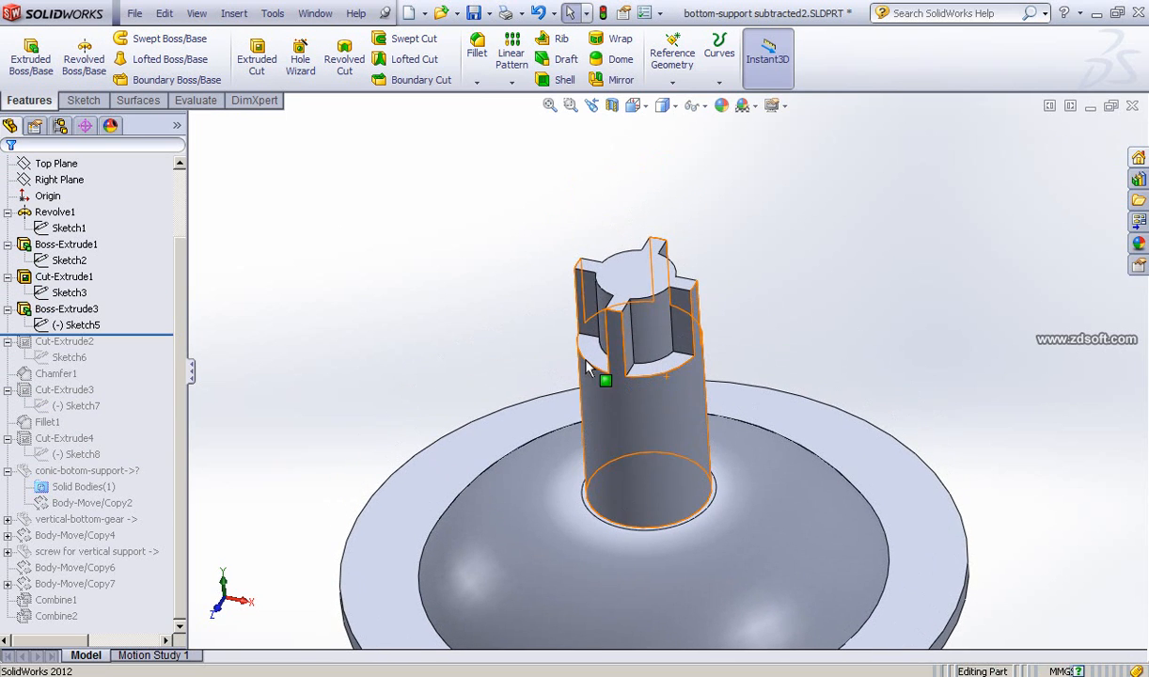
# Open Sketch5 of the ribs for editing, view it normal to the sketch plane, examine the rib profiles, and exit the sketch
pyautogui.click(80, 324)
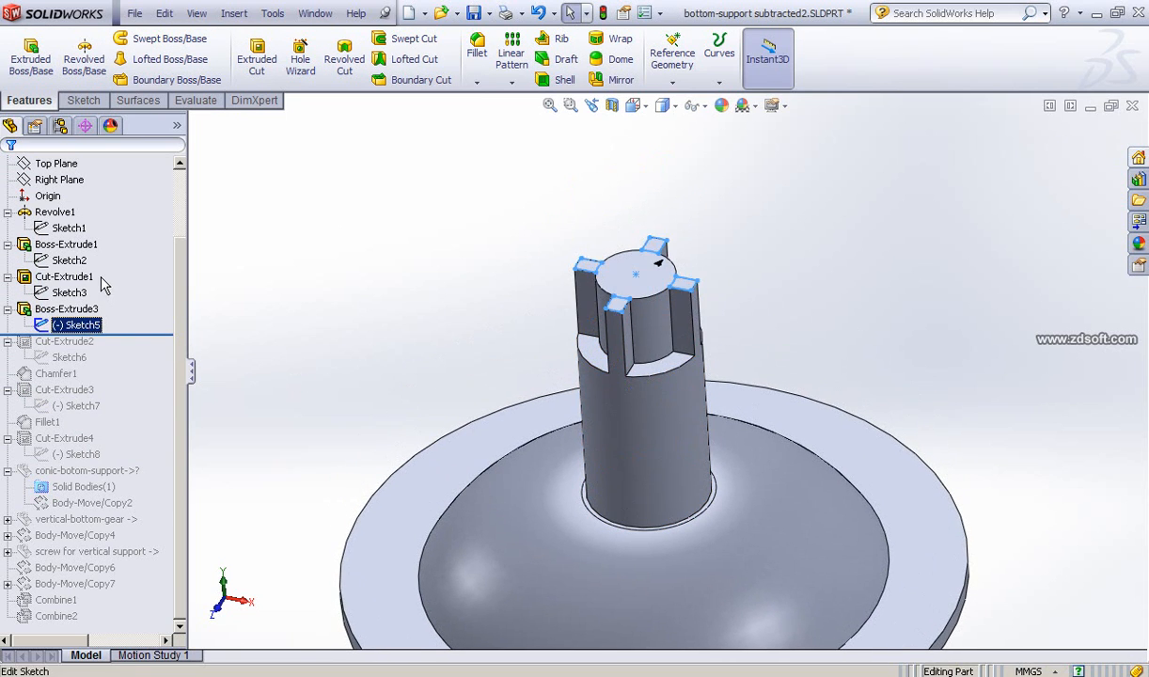
pyautogui.click(102, 280)
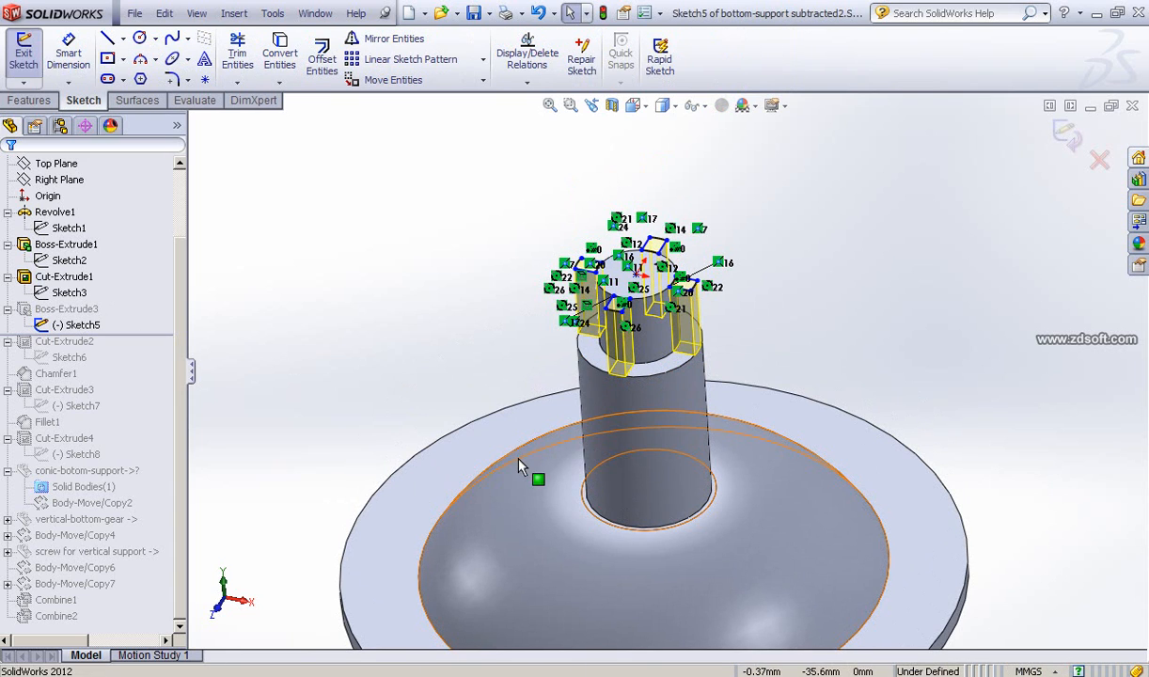
pyautogui.press('space')
pyautogui.click(550, 513)
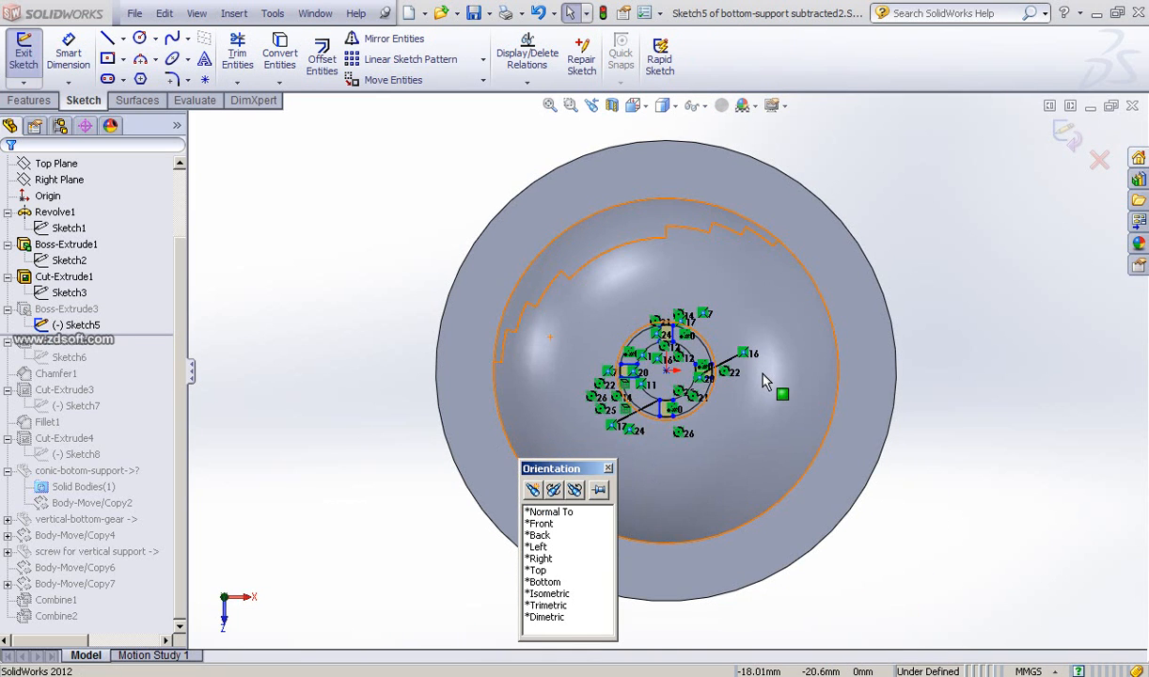
pyautogui.scroll(-3, 764, 381)
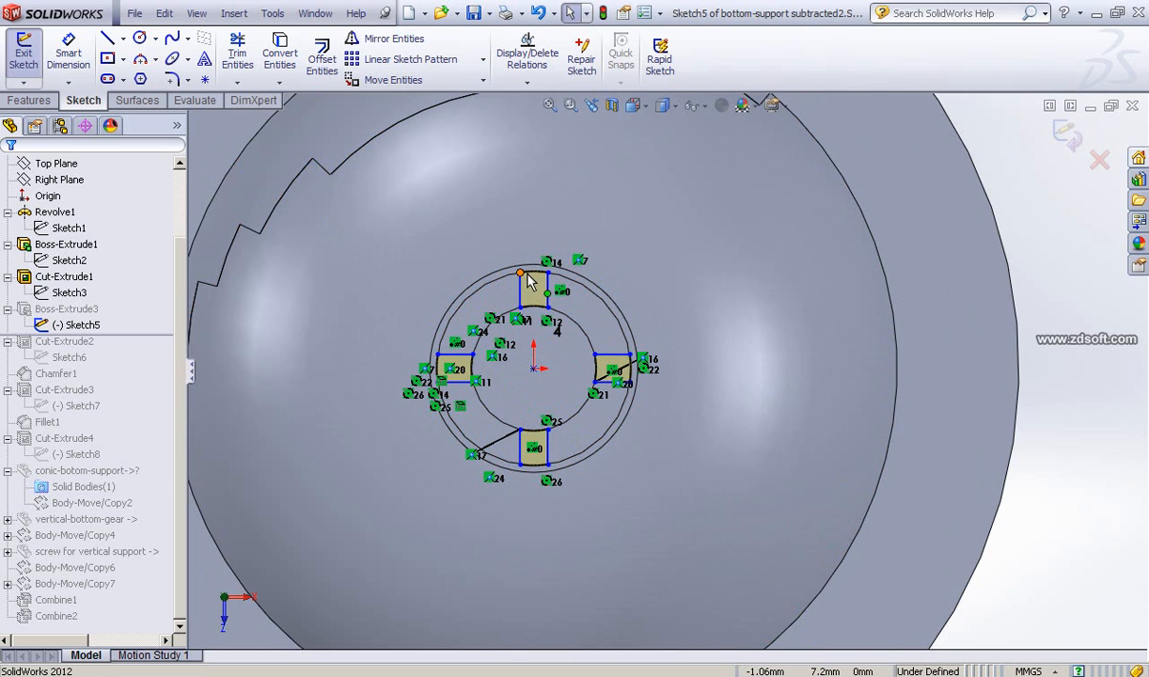
pyautogui.scroll(-2, 529, 280)
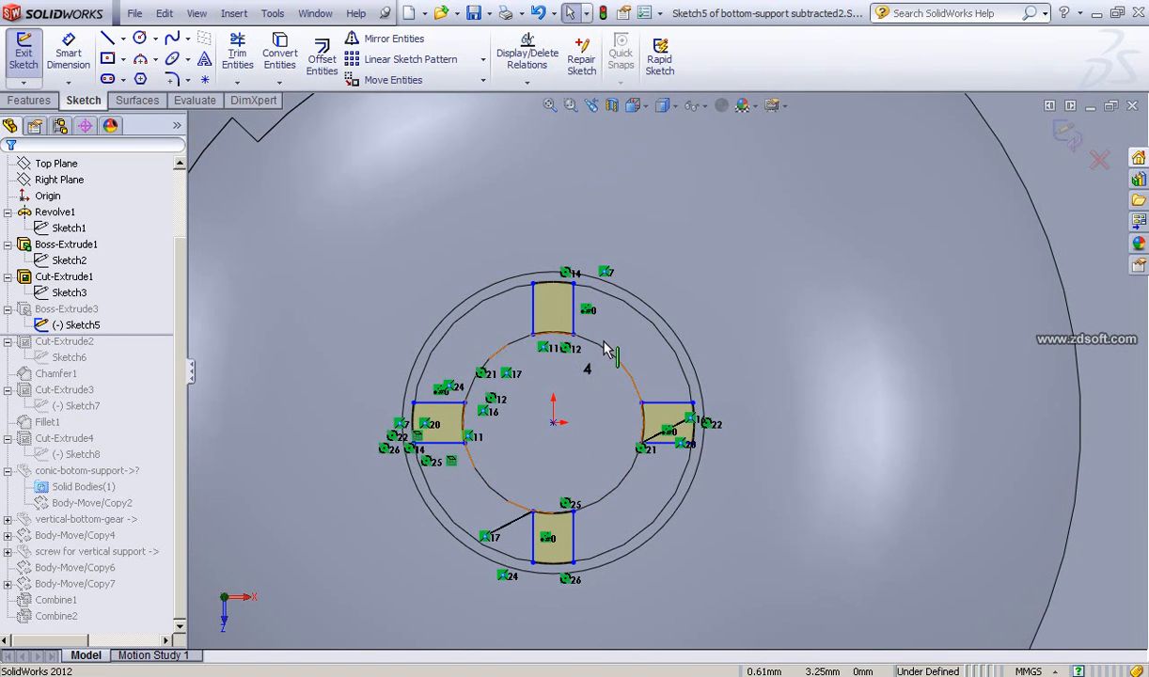
pyautogui.scroll(2, 593, 404)
pyautogui.scroll(-1, 585, 404)
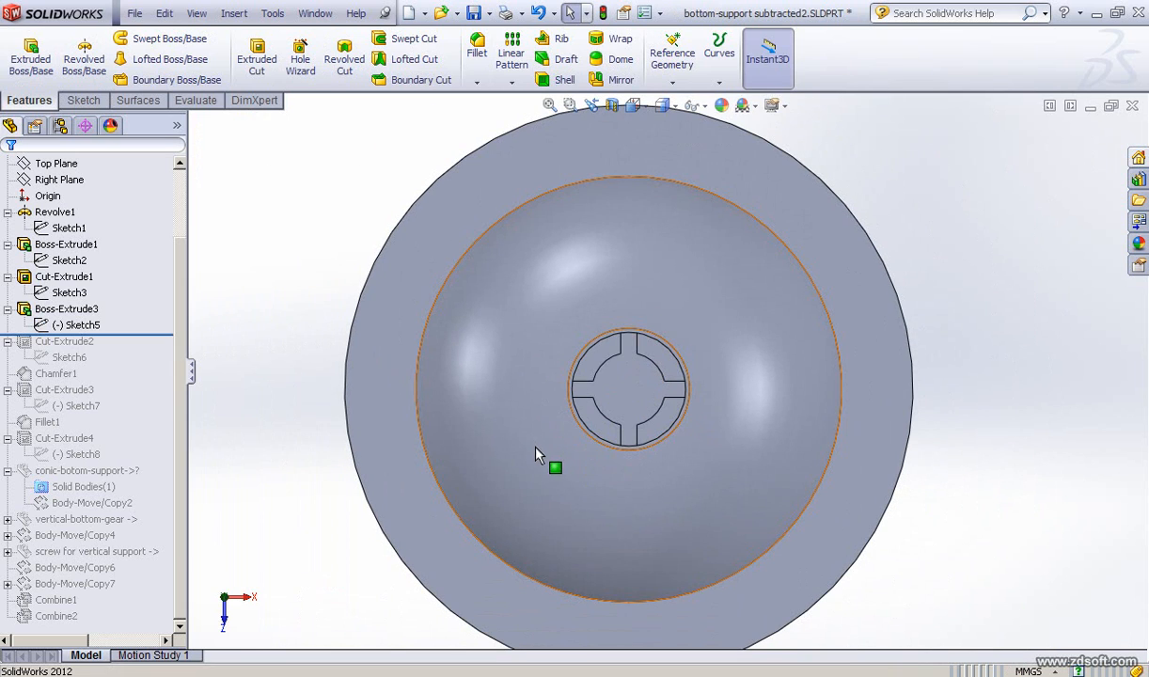
# Open Boss-Extrude3's definition, review its end condition choices and target face, keep Up To Surface, and accept the definition
pyautogui.moveTo(536, 387); pyautogui.dragTo(526, 367, button='middle')
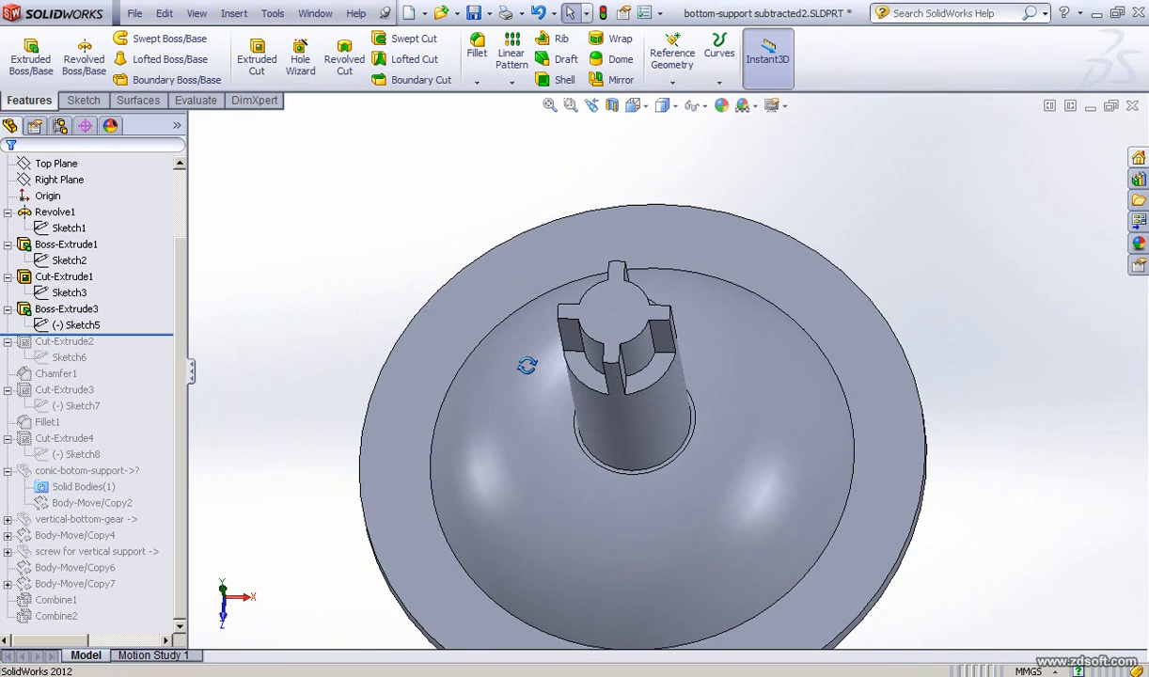
pyautogui.click(55, 373)
pyautogui.click(80, 325)
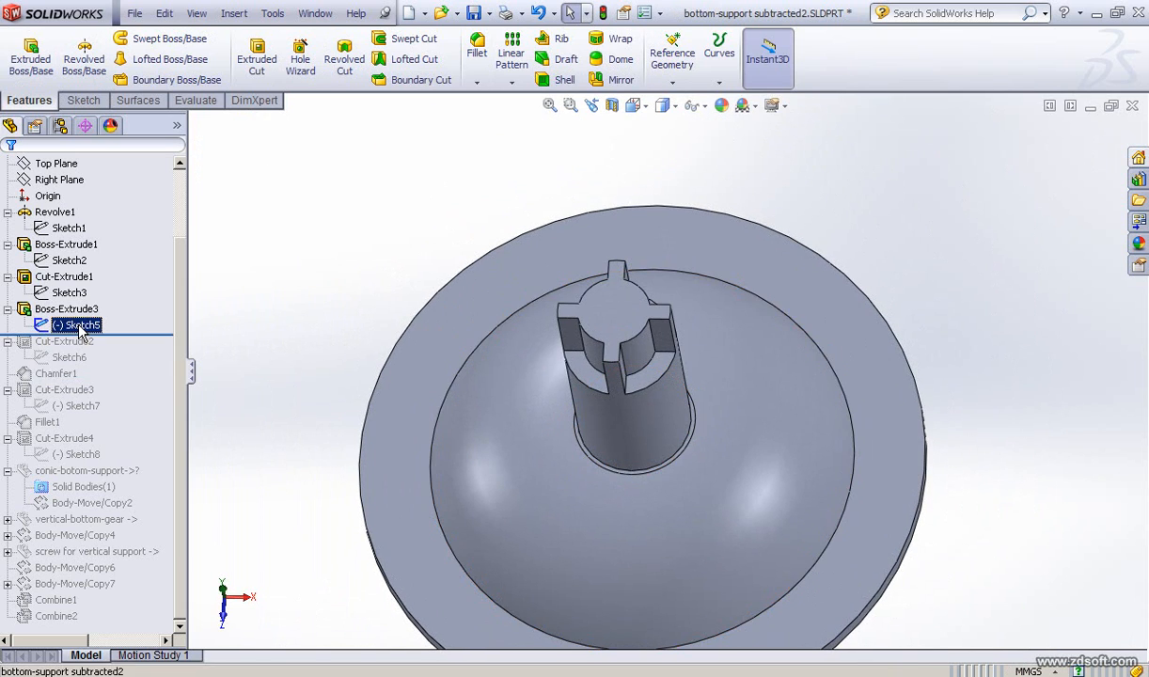
pyautogui.click(28, 311)
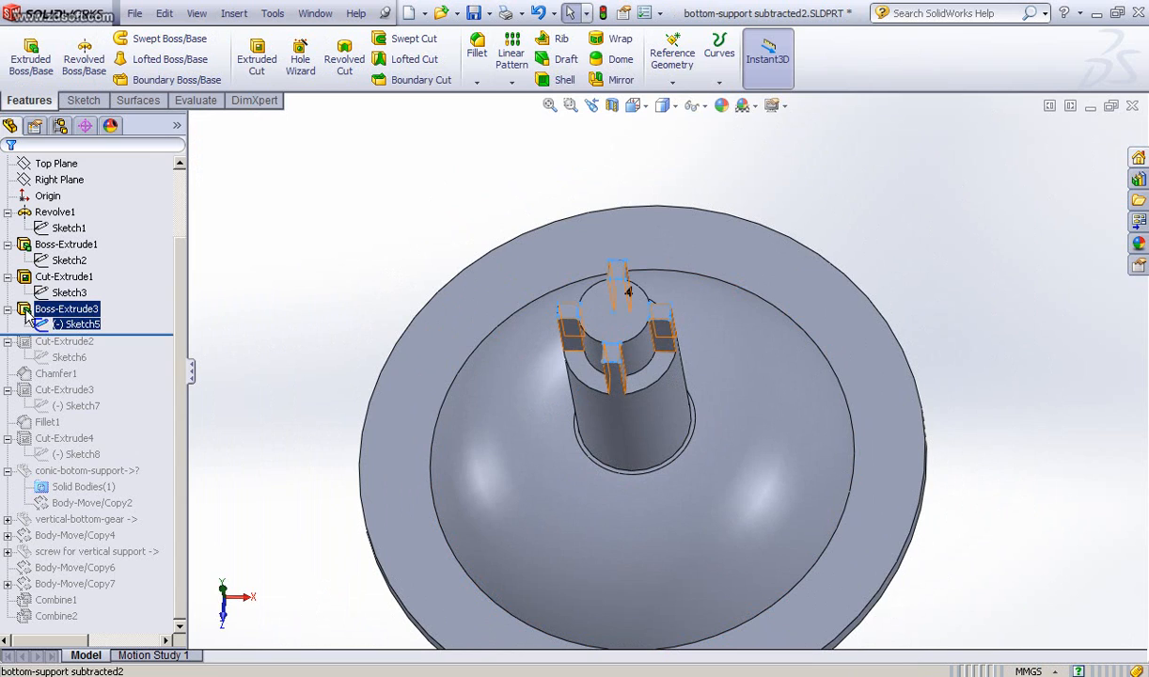
pyautogui.click(36, 260)
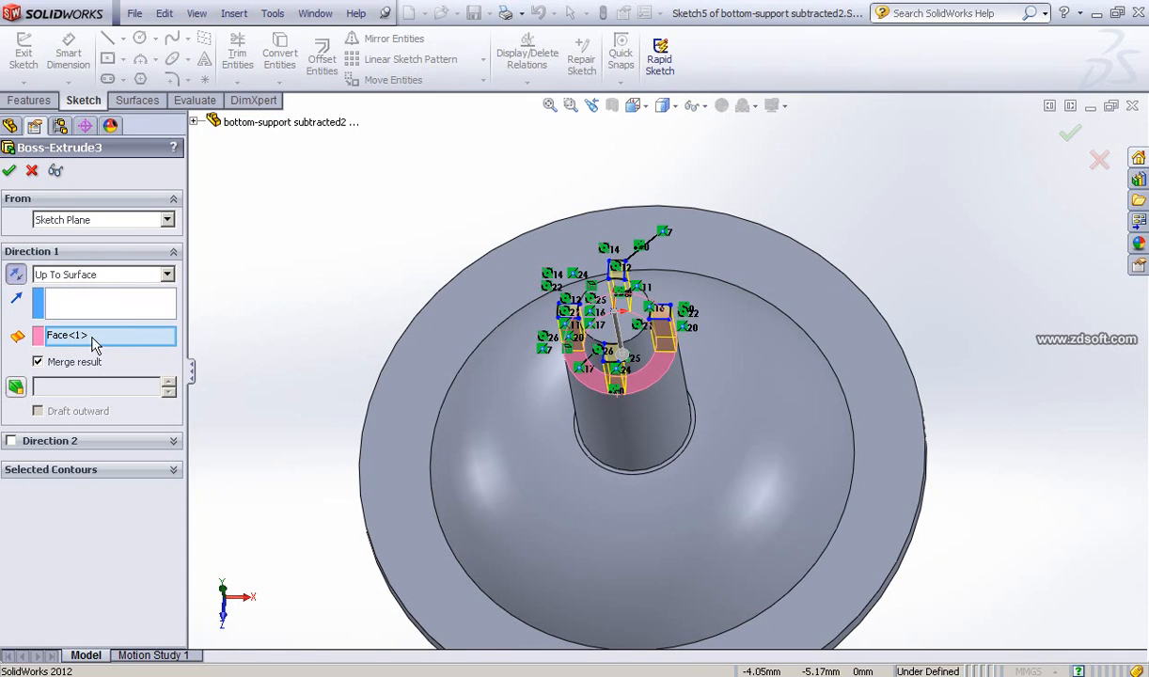
pyautogui.click(137, 278)
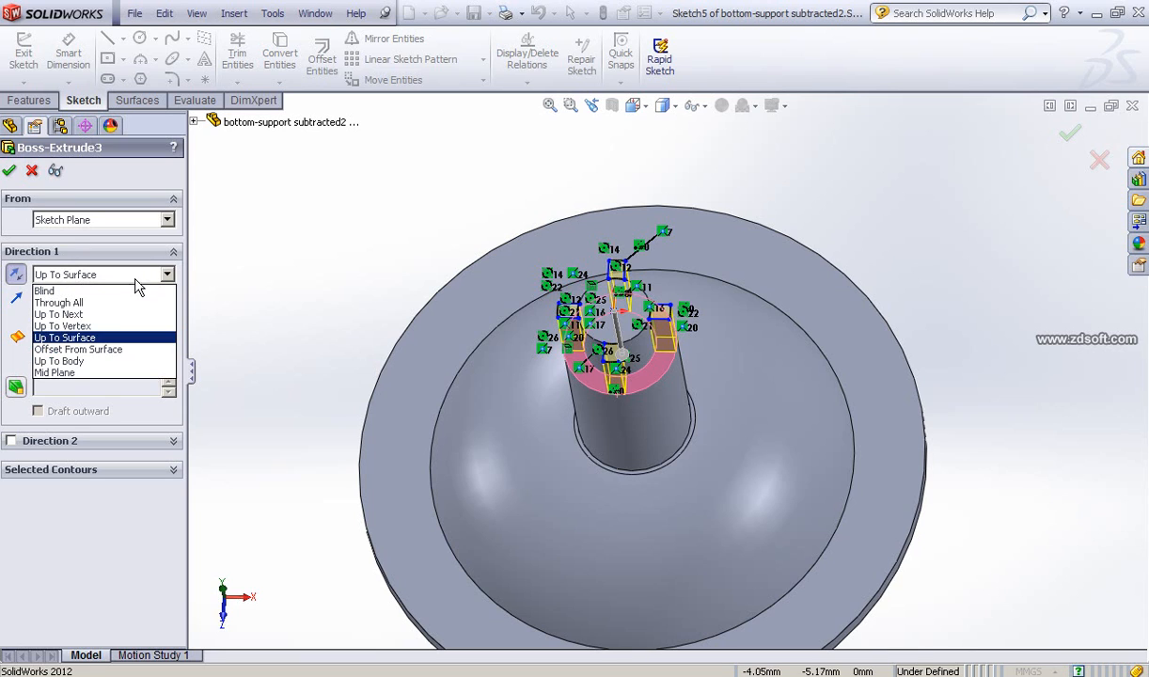
pyautogui.click(94, 338)
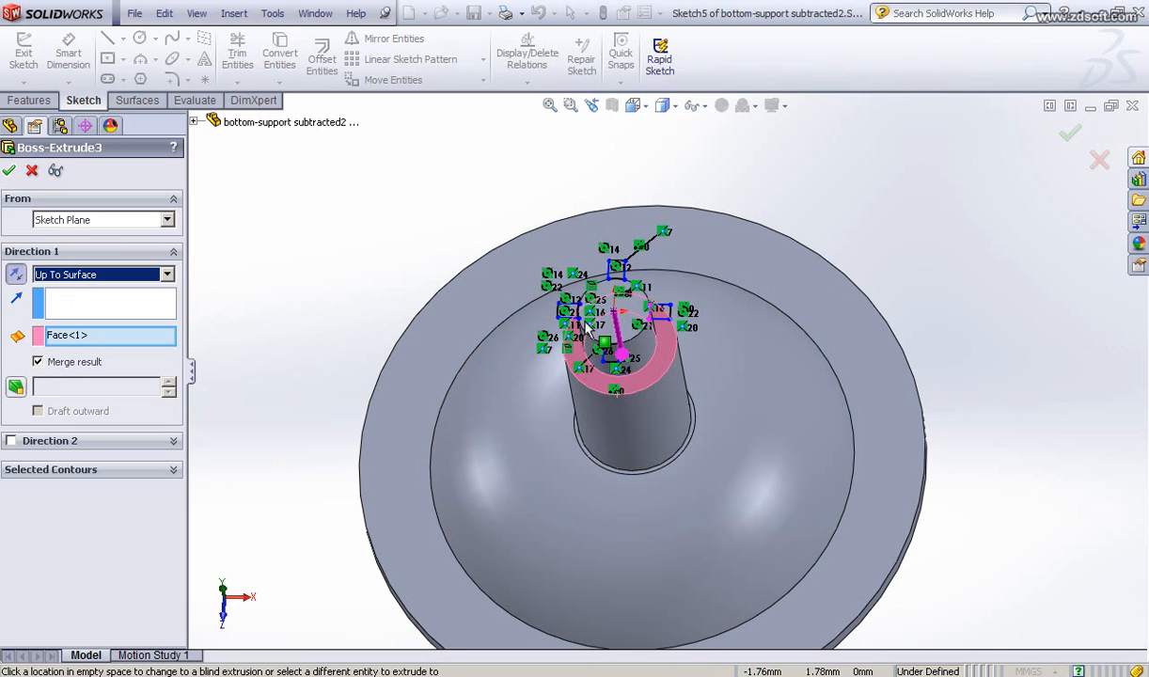
pyautogui.click(9, 171)
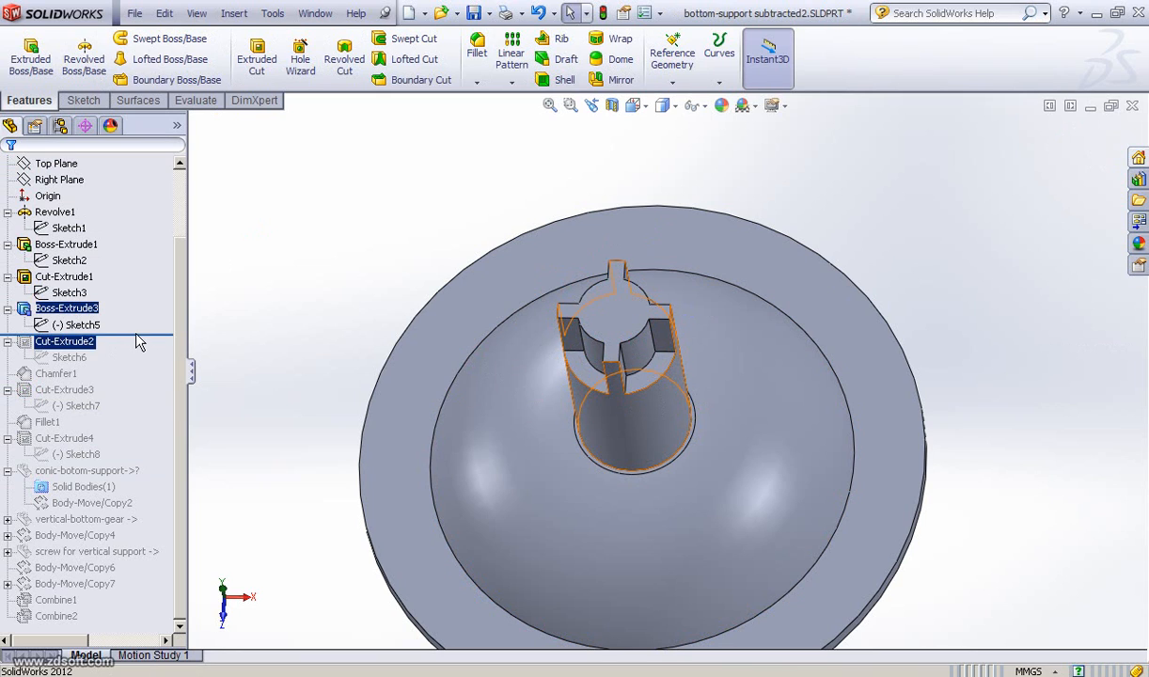
# Roll the feature history forward to include Cut-Extrude2 and inspect the central hole in the ribbed post
pyautogui.moveTo(153, 335); pyautogui.dragTo(146, 367)
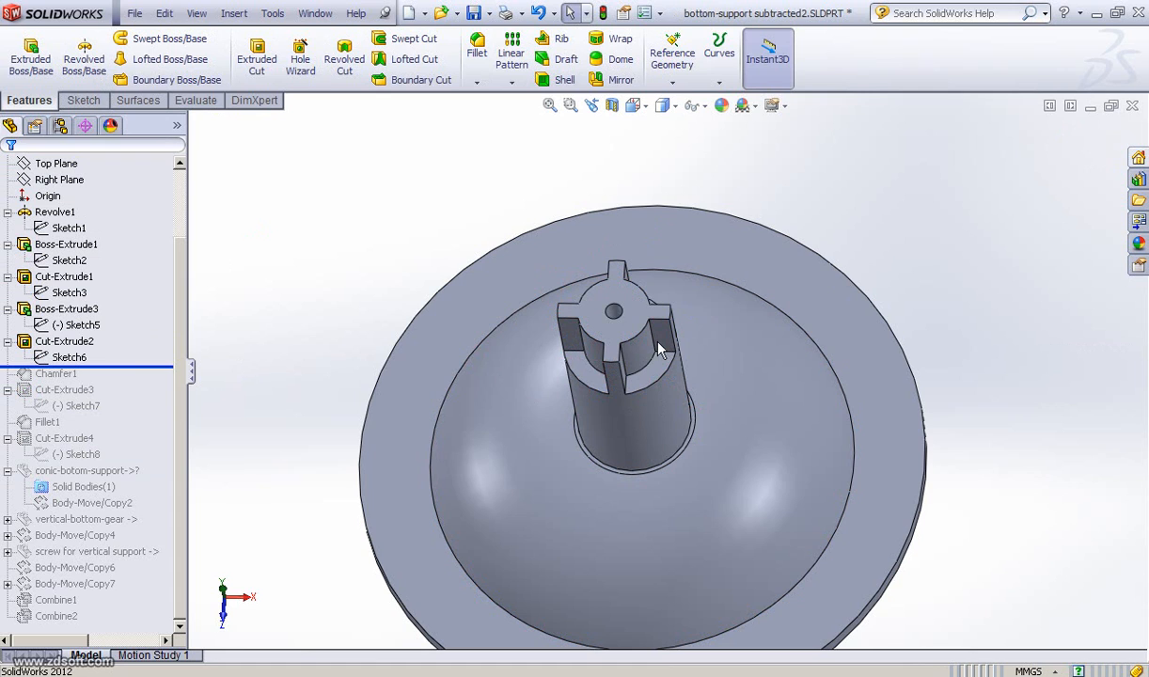
pyautogui.scroll(-3, 621, 324)
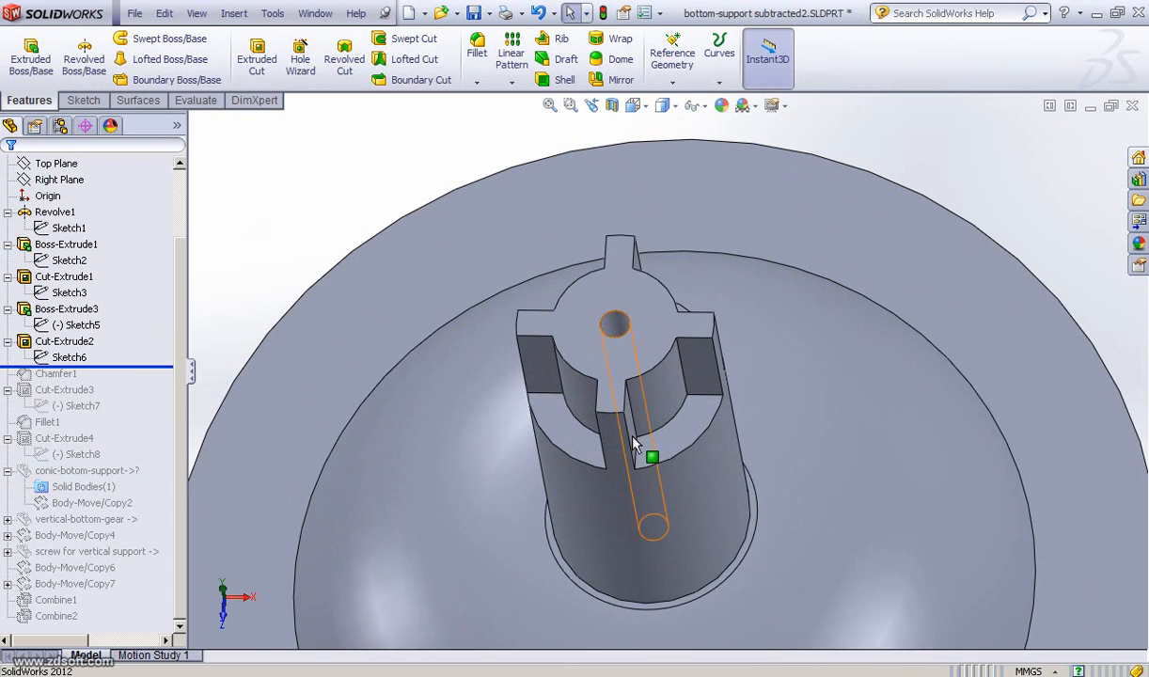
pyautogui.scroll(3, 635, 442)
pyautogui.moveTo(658, 395); pyautogui.dragTo(637, 355, button='middle')
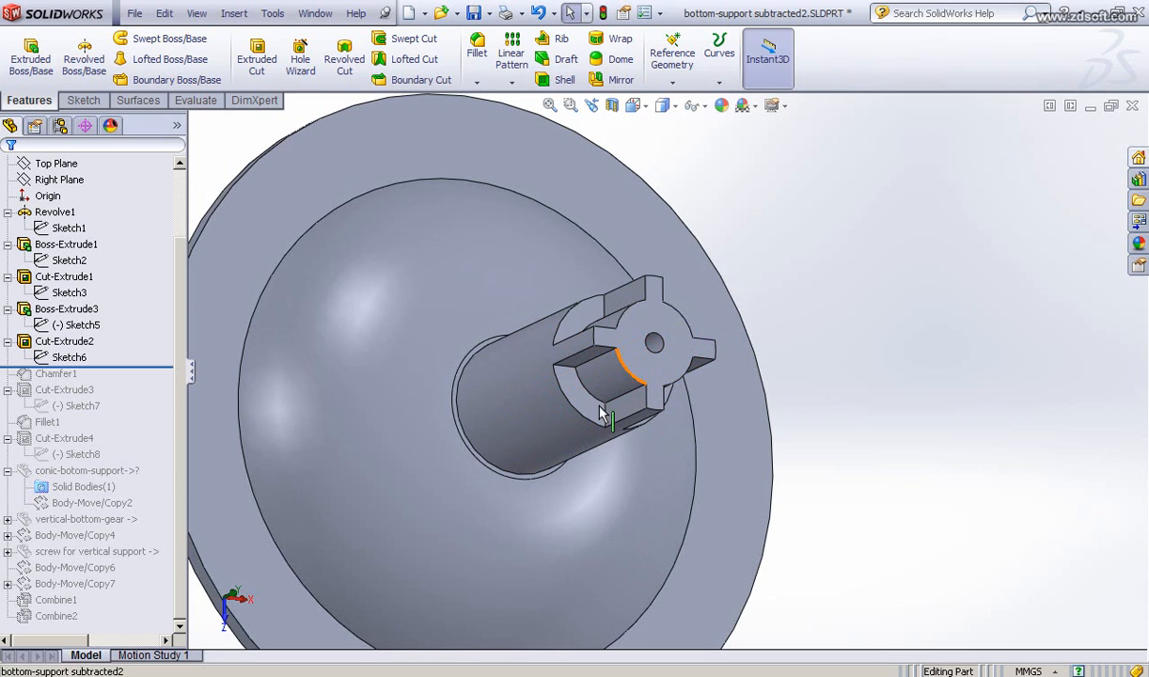
# Check Sketch6 of the central hole, open Cut-Extrude2's definition to review its end condition and cut direction, and accept it as is
pyautogui.click(70, 362)
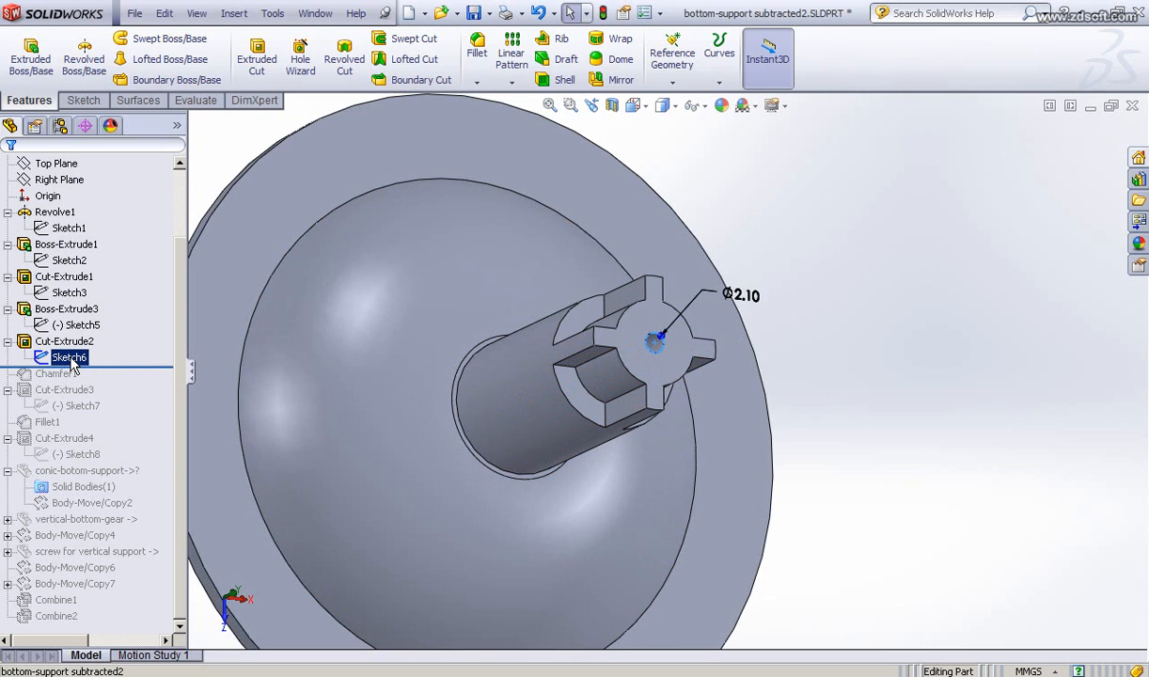
pyautogui.click(53, 344)
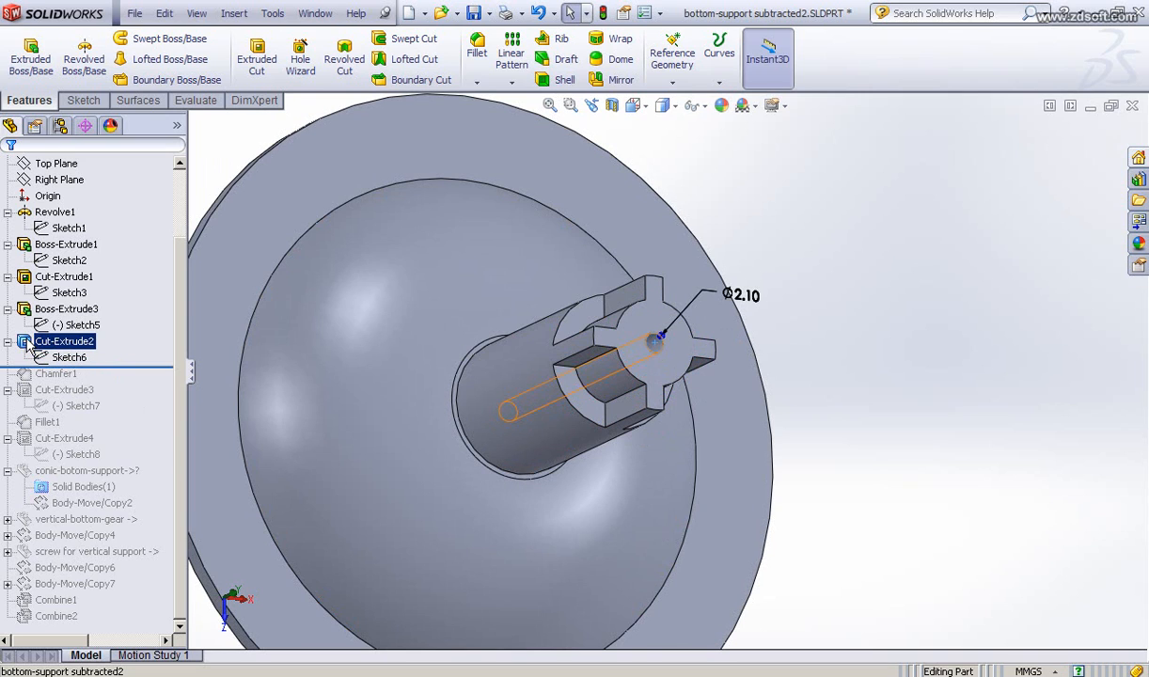
pyautogui.click(34, 287)
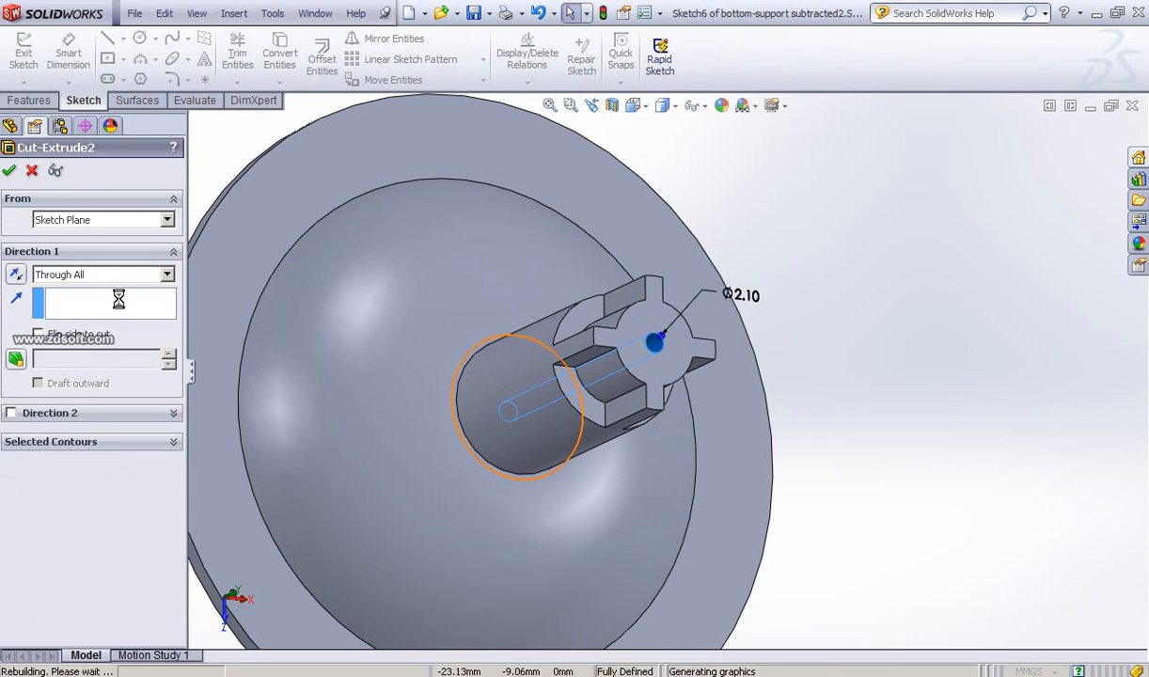
pyautogui.moveTo(456, 369); pyautogui.dragTo(828, 374, button='middle')
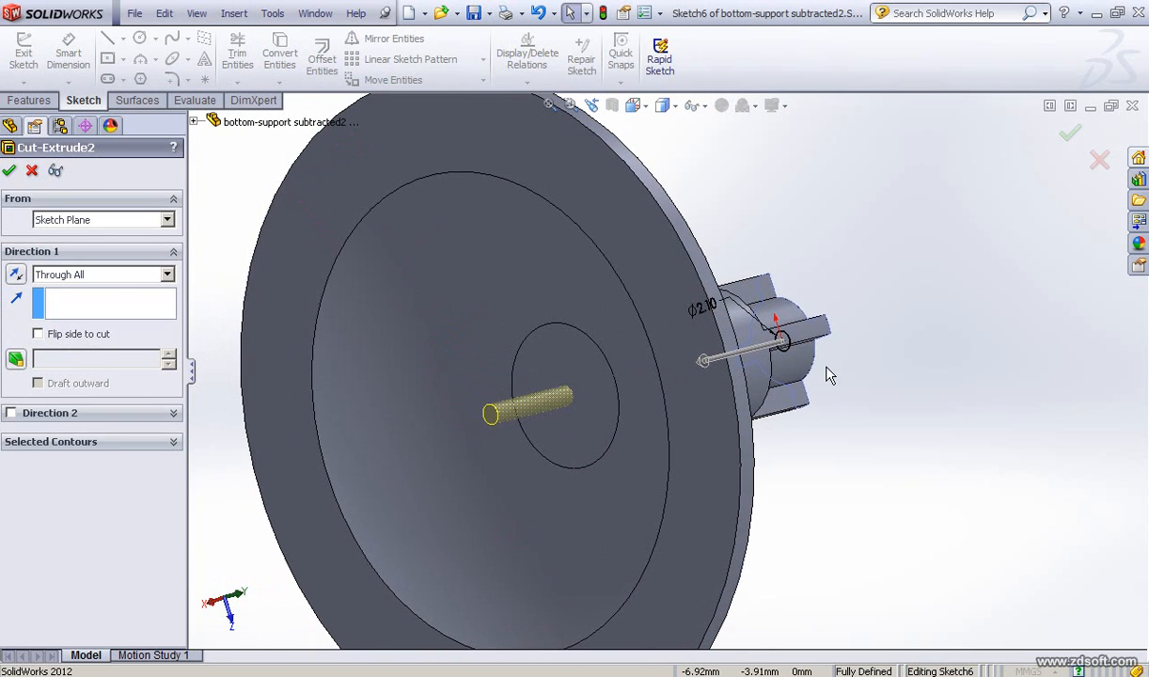
pyautogui.moveTo(763, 428); pyautogui.dragTo(670, 453, button='middle')
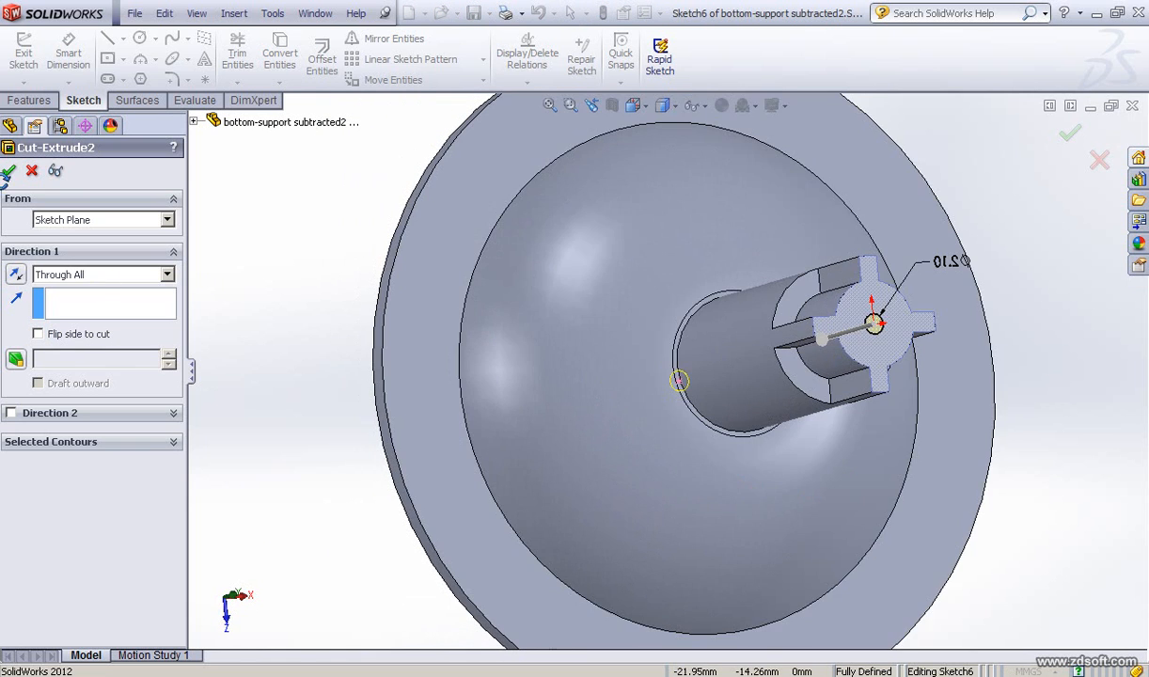
pyautogui.moveTo(6, 178); pyautogui.dragTo(17, 178, button='middle')
pyautogui.click(9, 175)
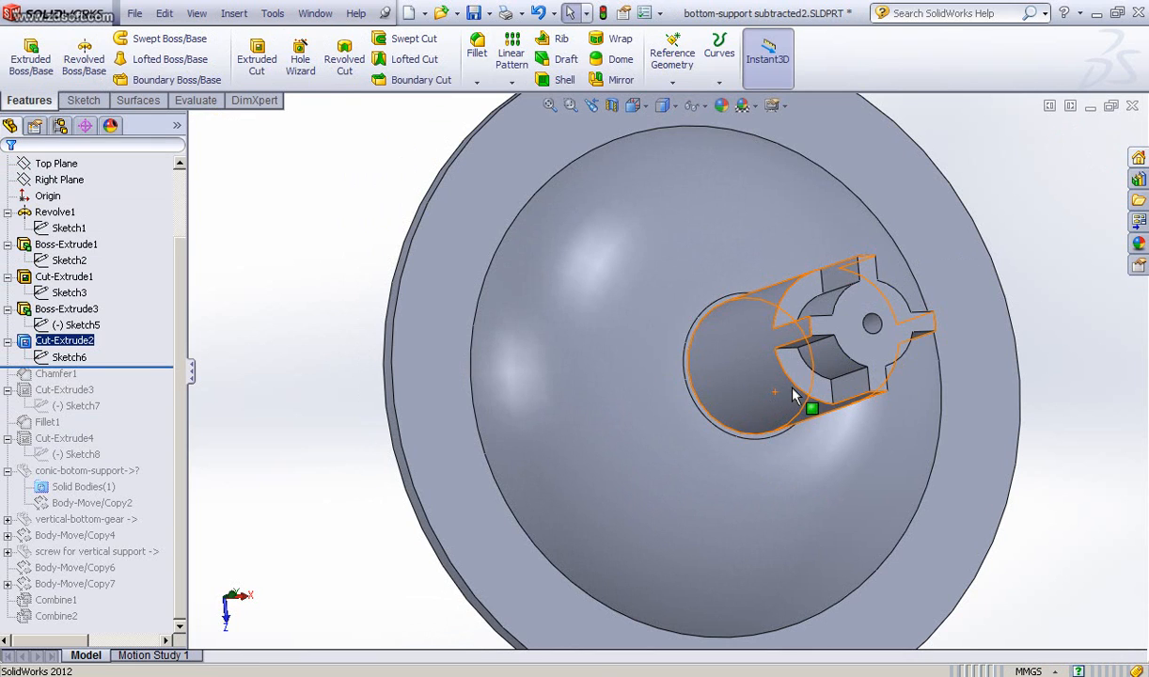
pyautogui.moveTo(777, 394); pyautogui.dragTo(824, 337, button='middle')
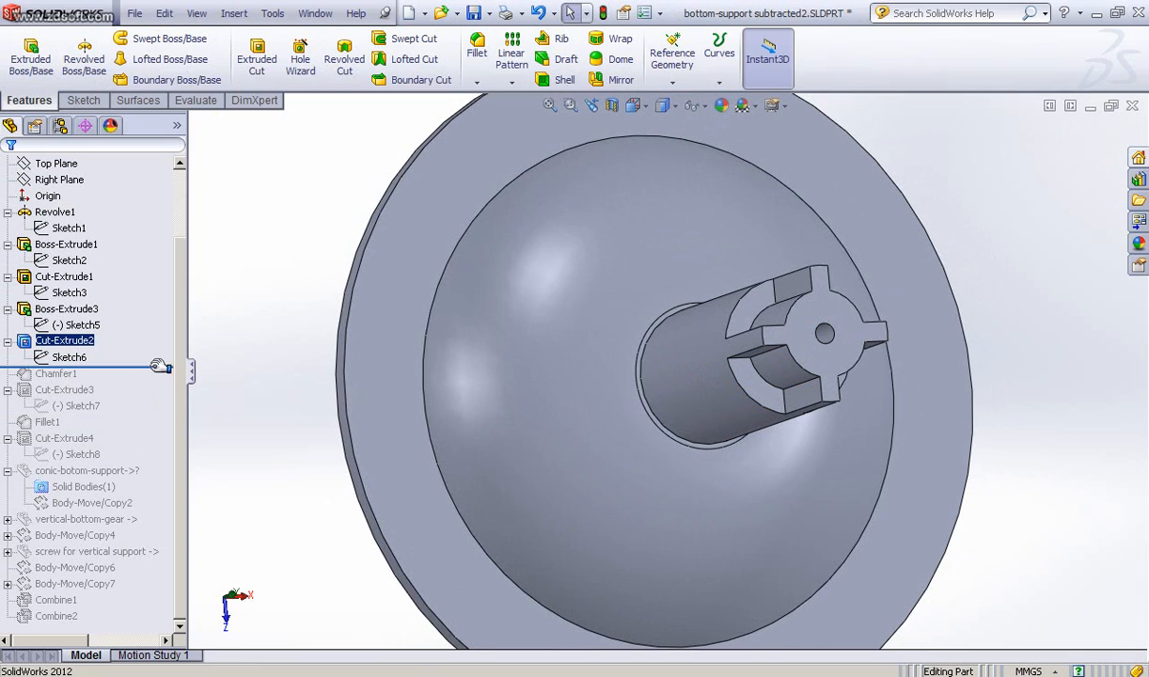
# Roll the feature history forward to include Chamfer1 and review the chamfer's definition at the mouth of the central hole
pyautogui.moveTo(160, 366); pyautogui.dragTo(156, 380)
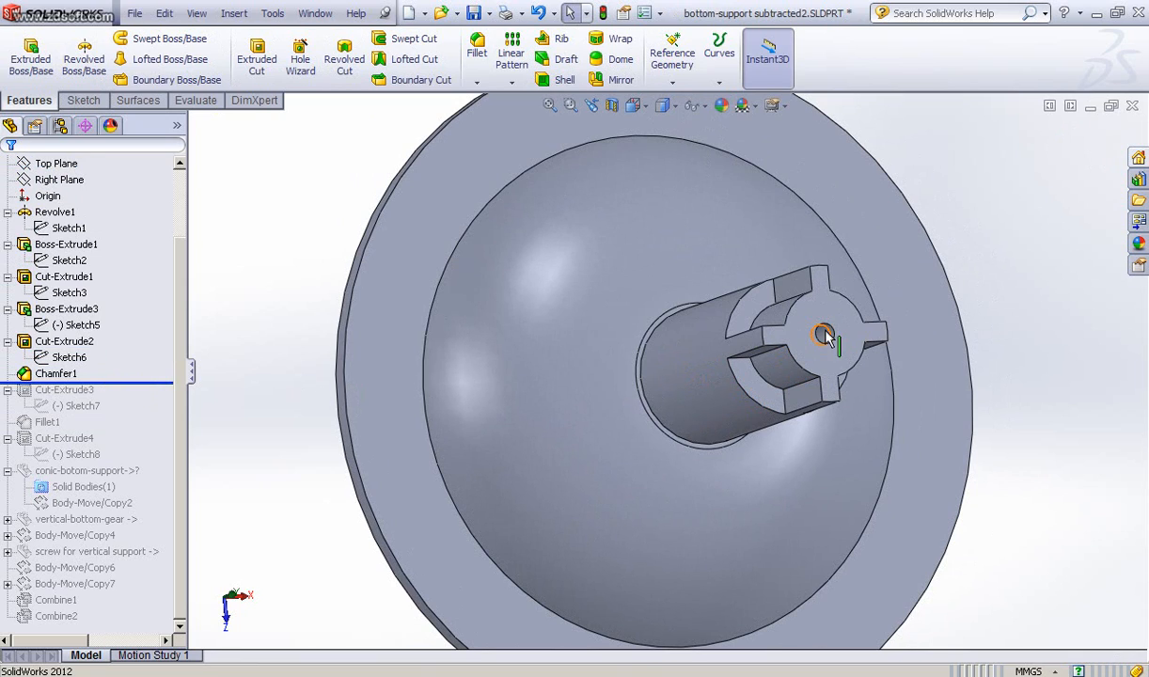
pyautogui.scroll(-2, 852, 355)
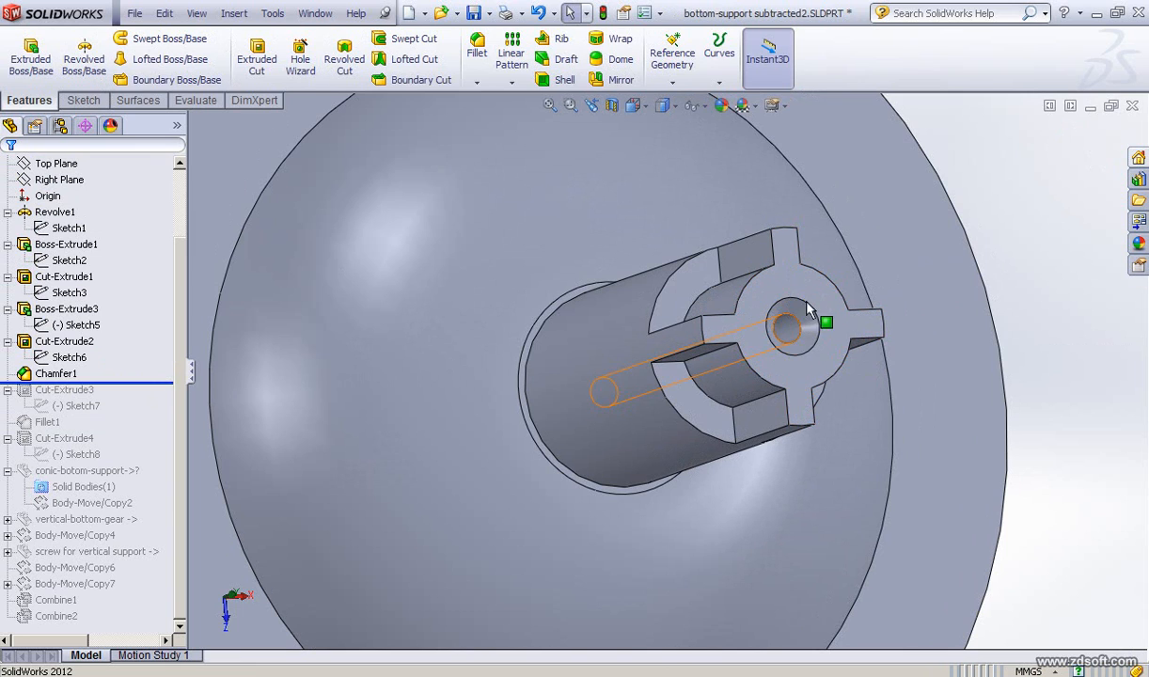
pyautogui.click(47, 374)
pyautogui.click(28, 357)
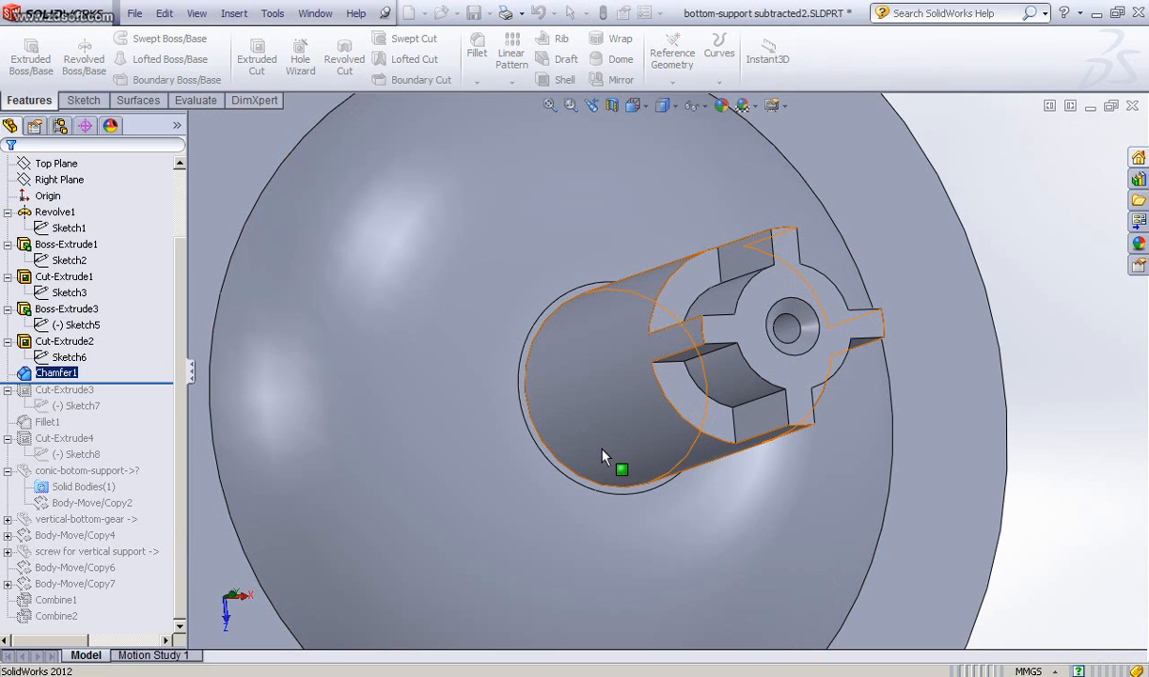
pyautogui.moveTo(602, 448); pyautogui.dragTo(494, 480, button='middle')
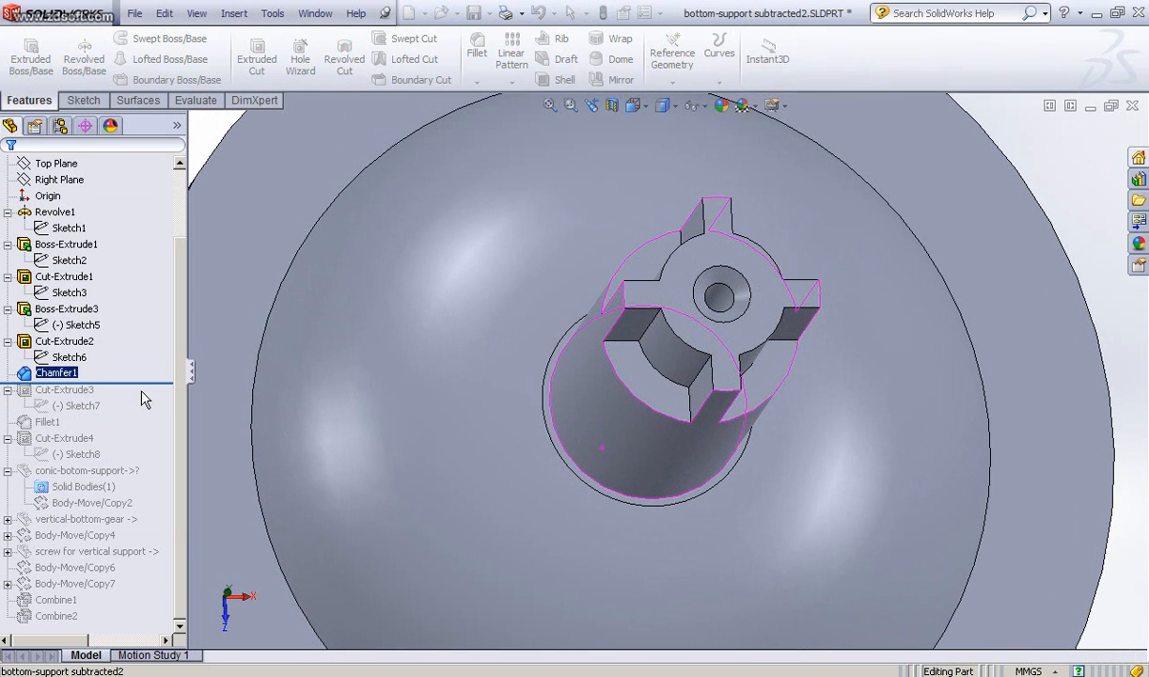
pyautogui.scroll(2, 491, 475)
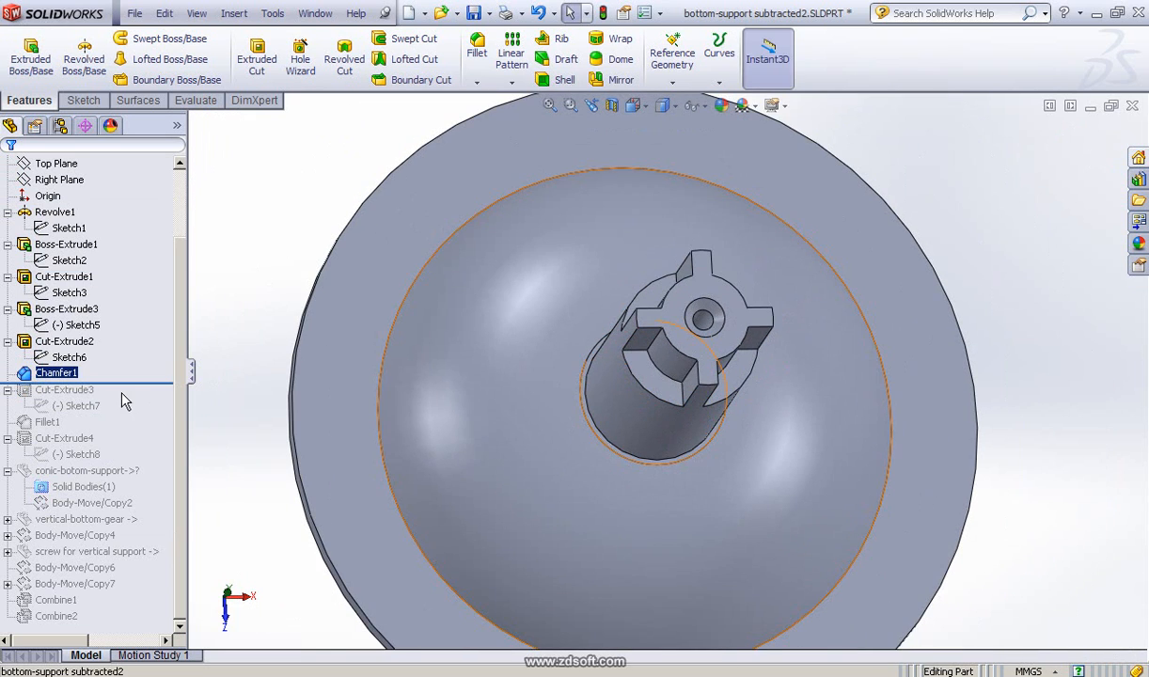
# Roll the feature history forward to include Cut-Extrude3, stepping back and forth once to compare the post with and without its slot
pyautogui.moveTo(136, 384); pyautogui.dragTo(145, 414)
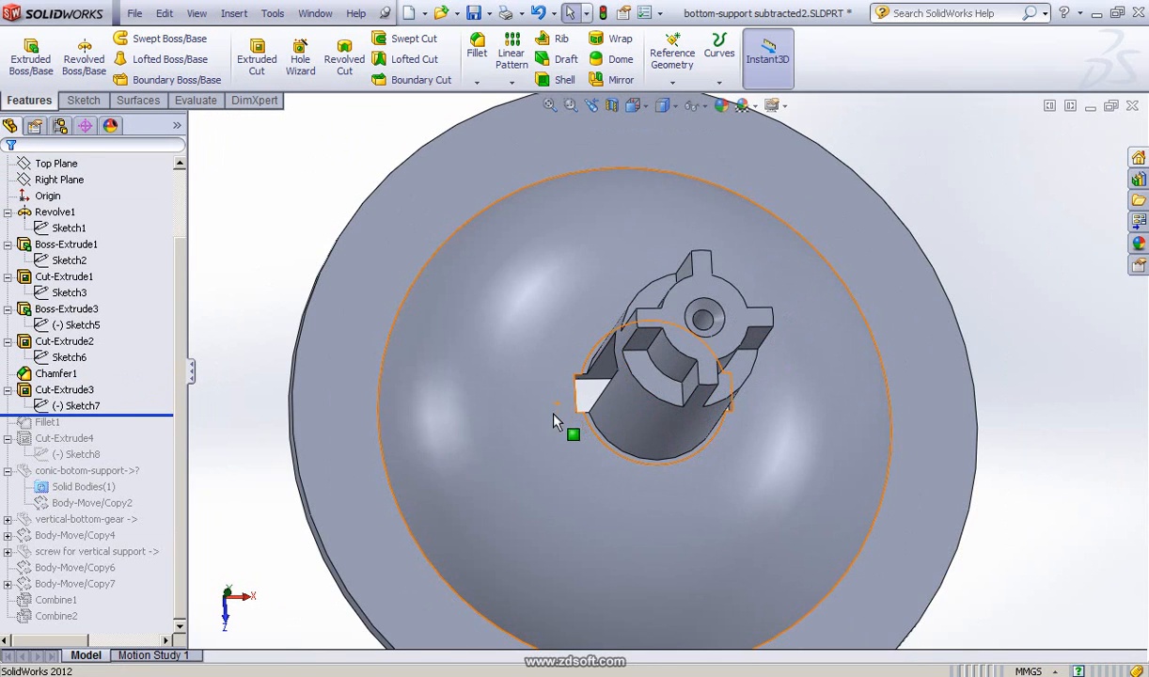
pyautogui.moveTo(553, 457)
pyautogui.mouseDown(button='middle')
pyautogui.moveTo(610, 465)
pyautogui.moveTo(574, 459)
pyautogui.mouseUp(button='middle')
pyautogui.moveTo(154, 412)
pyautogui.mouseDown()
pyautogui.moveTo(152, 389)
pyautogui.moveTo(165, 384)
pyautogui.mouseUp()
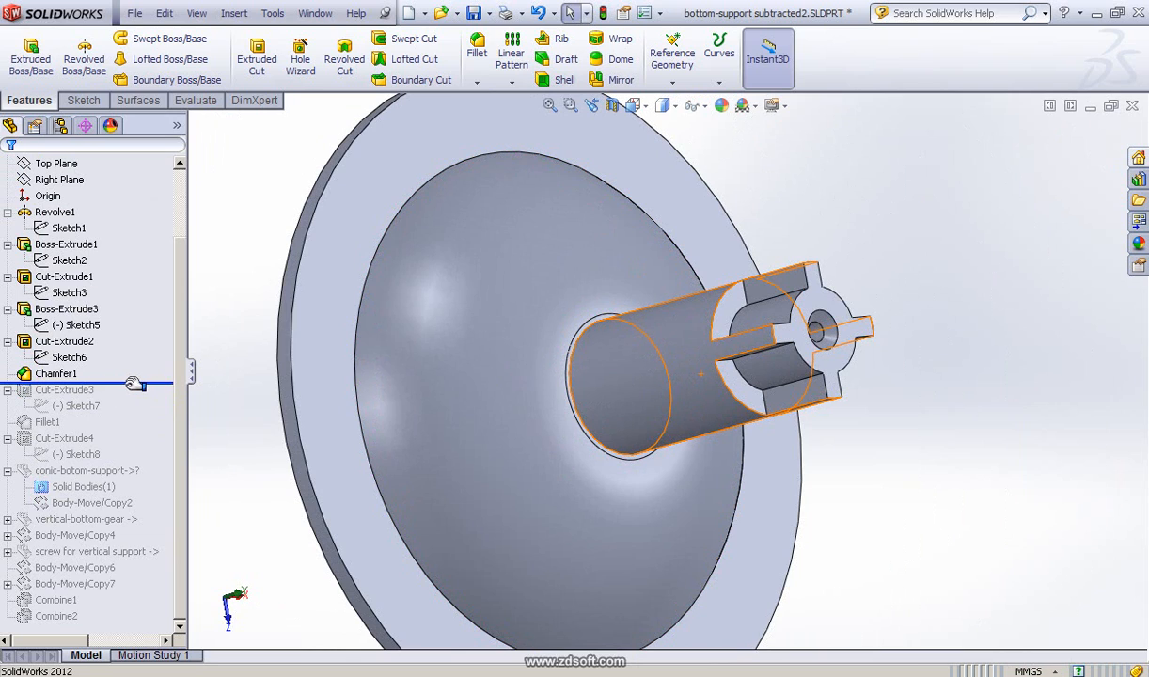
pyautogui.moveTo(136, 384); pyautogui.dragTo(131, 414)
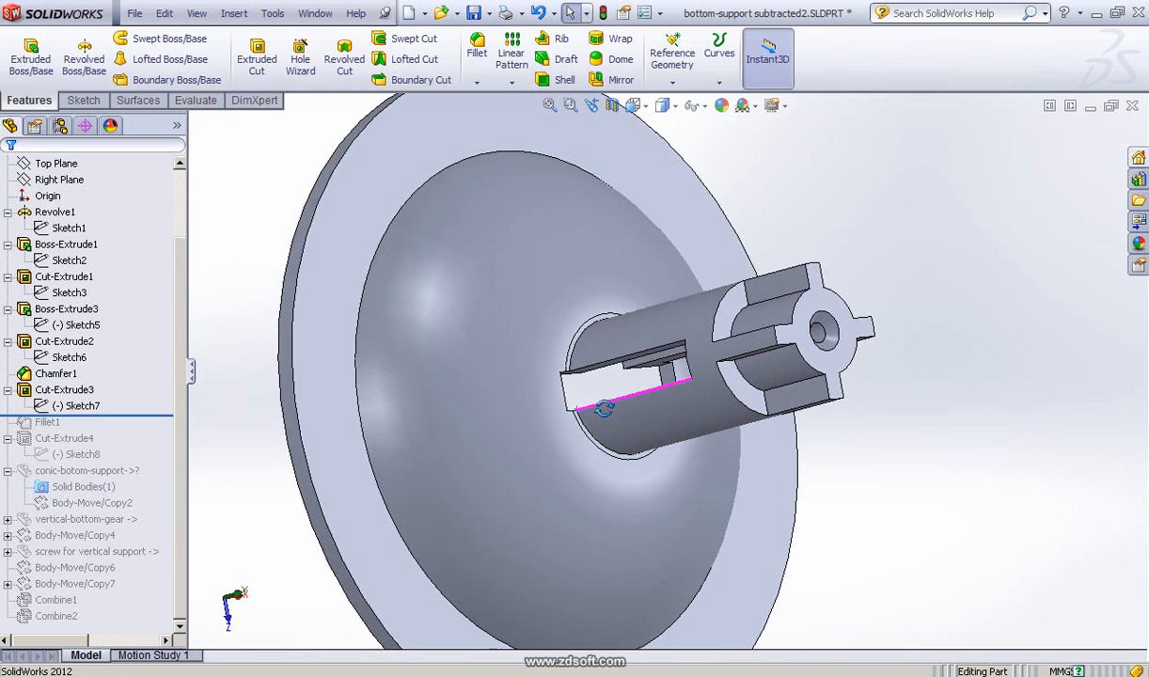
pyautogui.moveTo(602, 406); pyautogui.dragTo(679, 418, button='middle')
pyautogui.moveTo(639, 424); pyautogui.dragTo(658, 357, button='middle')
# Switch to IrfanView, compare the slotted post with the photos of the real part's top and underside, and return to SolidWorks
pyautogui.hotkey('alt', 'Tab')
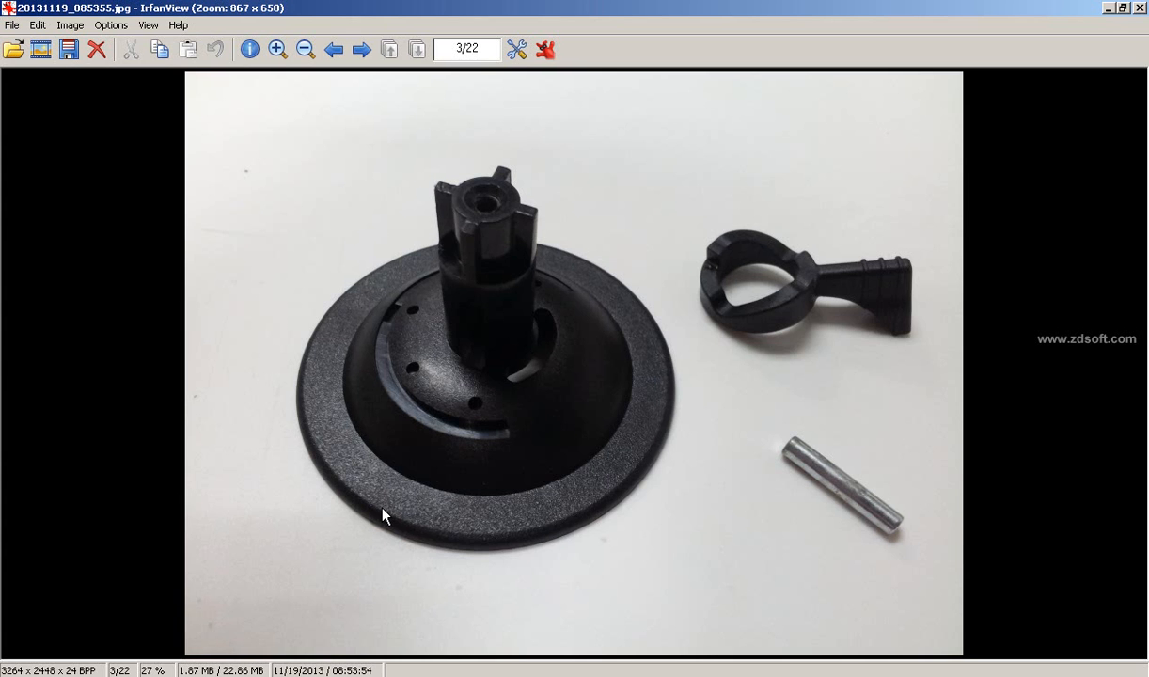
pyautogui.hotkey('alt', 'Tab')
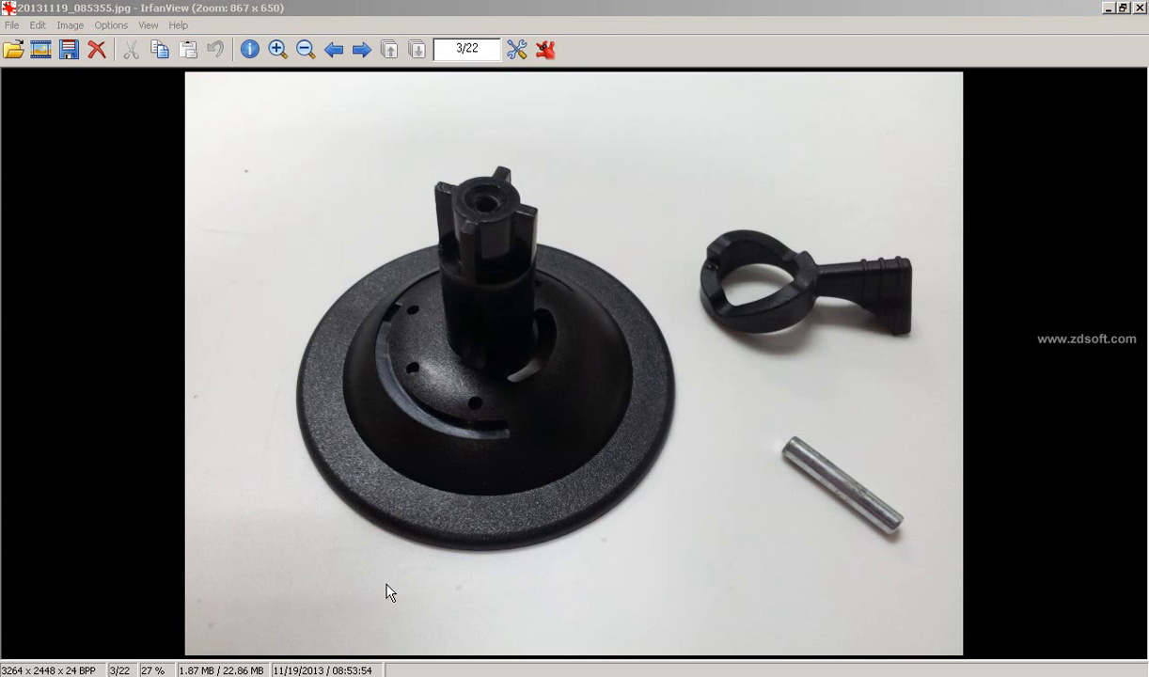
pyautogui.hotkey('alt', 'Tab')
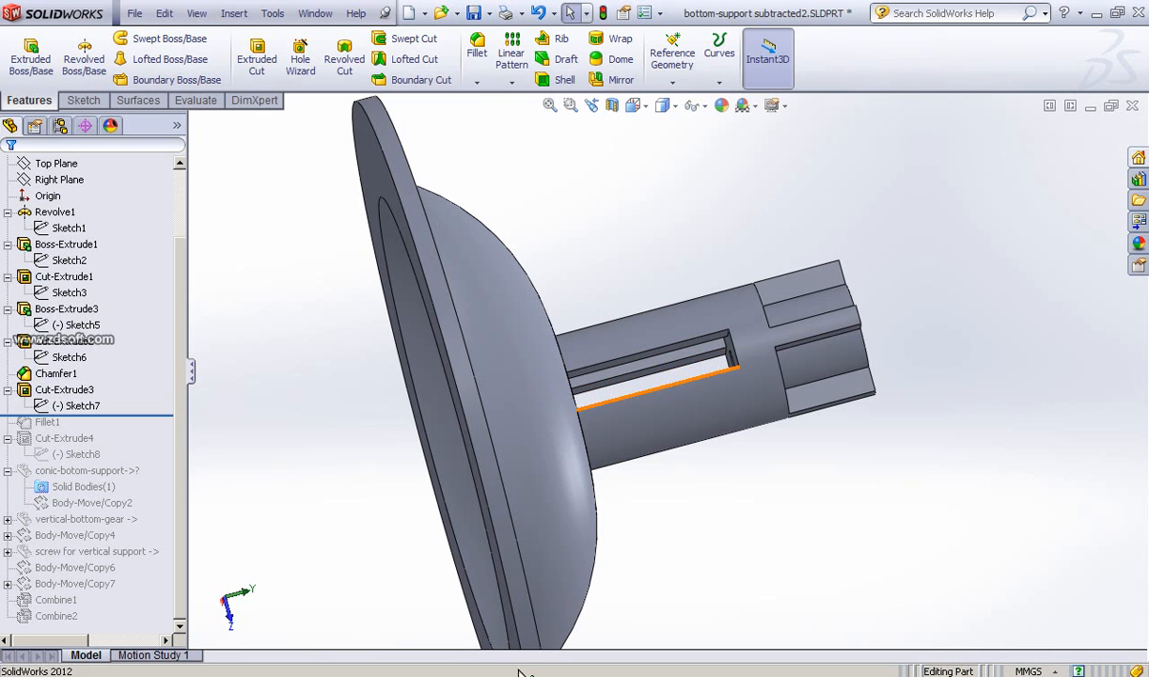
pyautogui.click(403, 676)
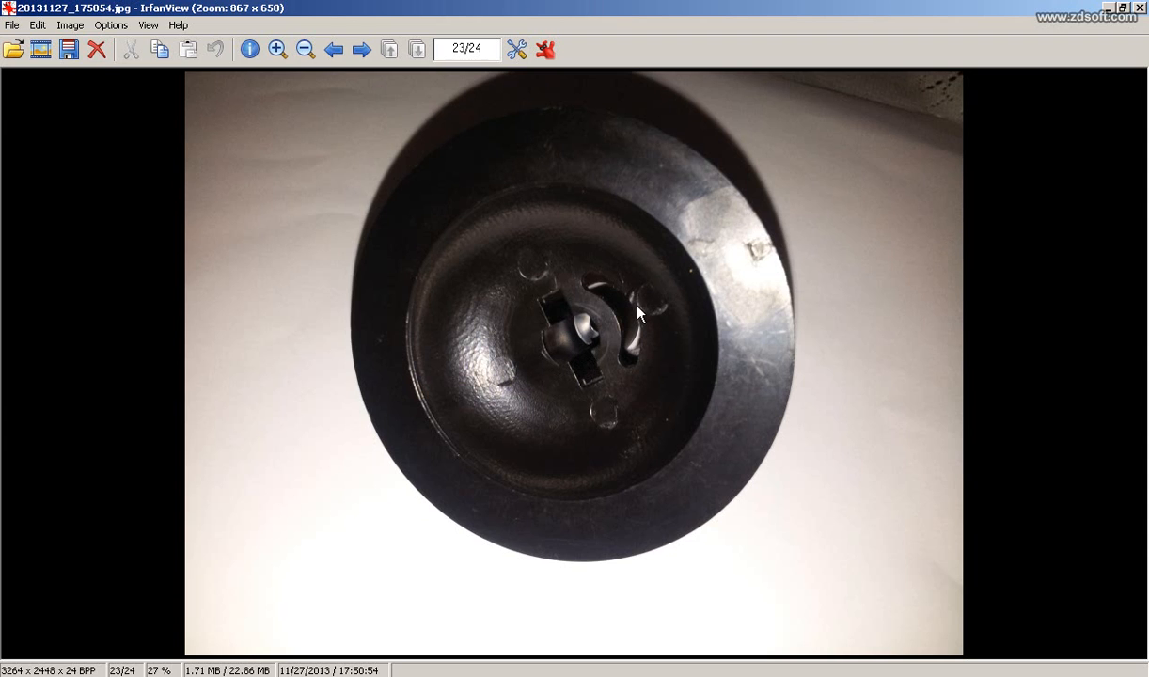
pyautogui.hotkey('alt', 'Tab')
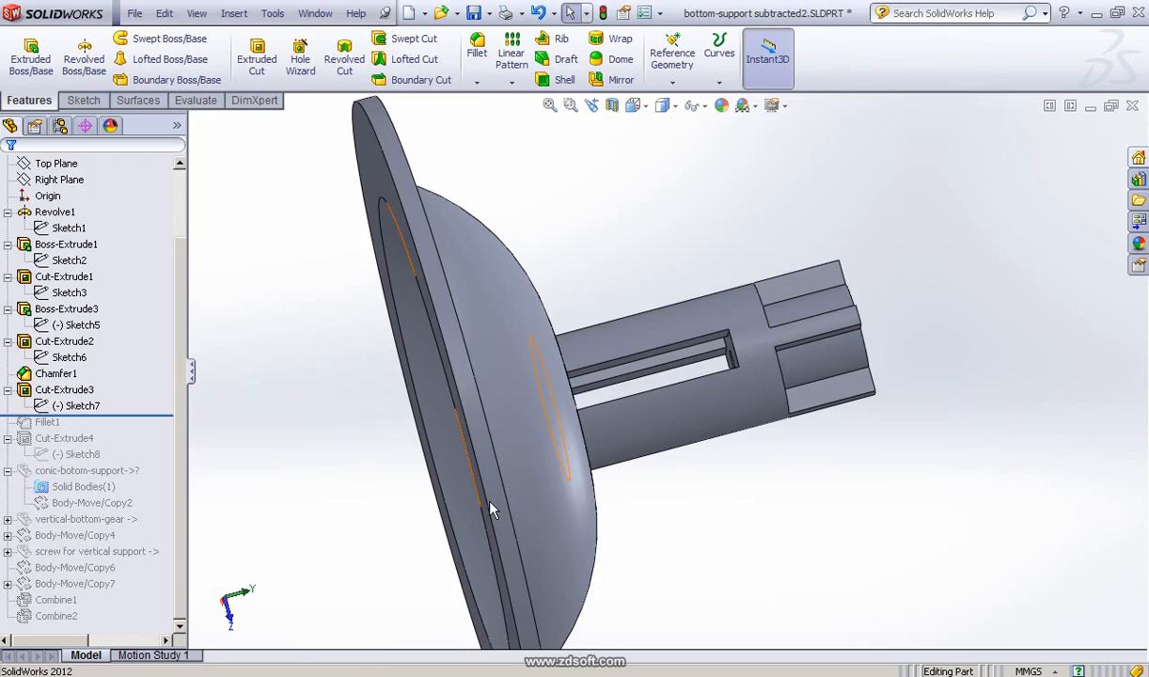
# Examine the slot opening from the underside of the dome and along the sides of the post
pyautogui.moveTo(373, 482); pyautogui.dragTo(770, 422, button='middle')
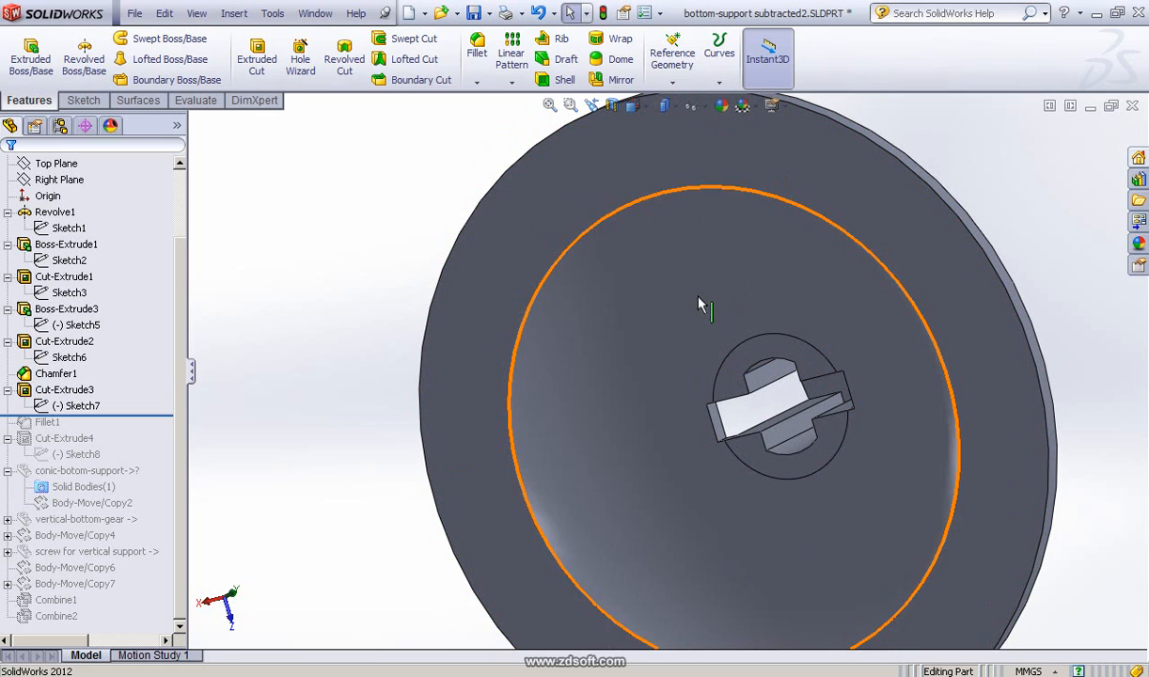
pyautogui.moveTo(646, 300); pyautogui.dragTo(715, 433, button='middle')
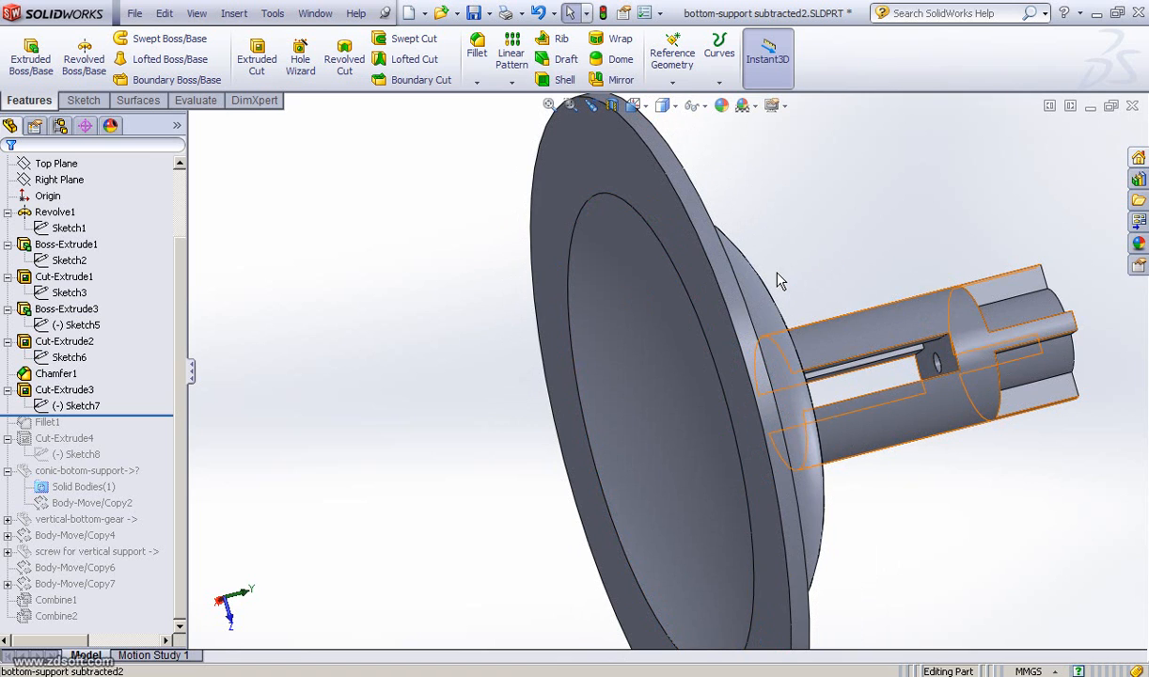
pyautogui.moveTo(758, 280); pyautogui.dragTo(876, 359, button='middle')
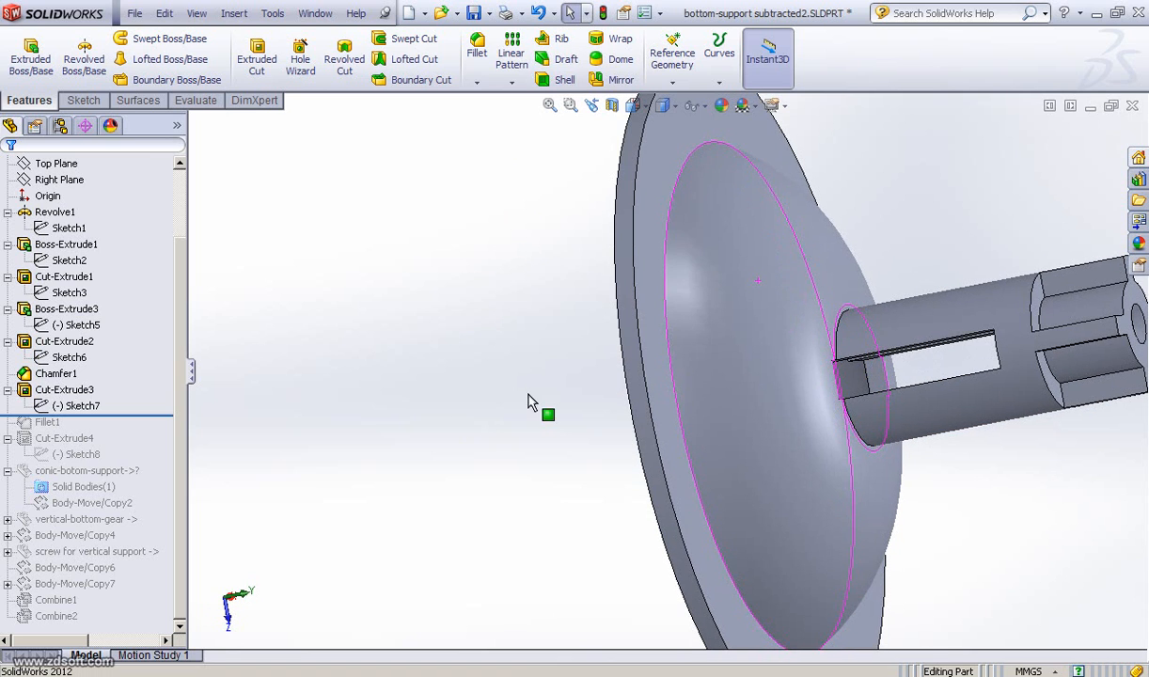
pyautogui.moveTo(530, 403); pyautogui.dragTo(489, 401, button='middle')
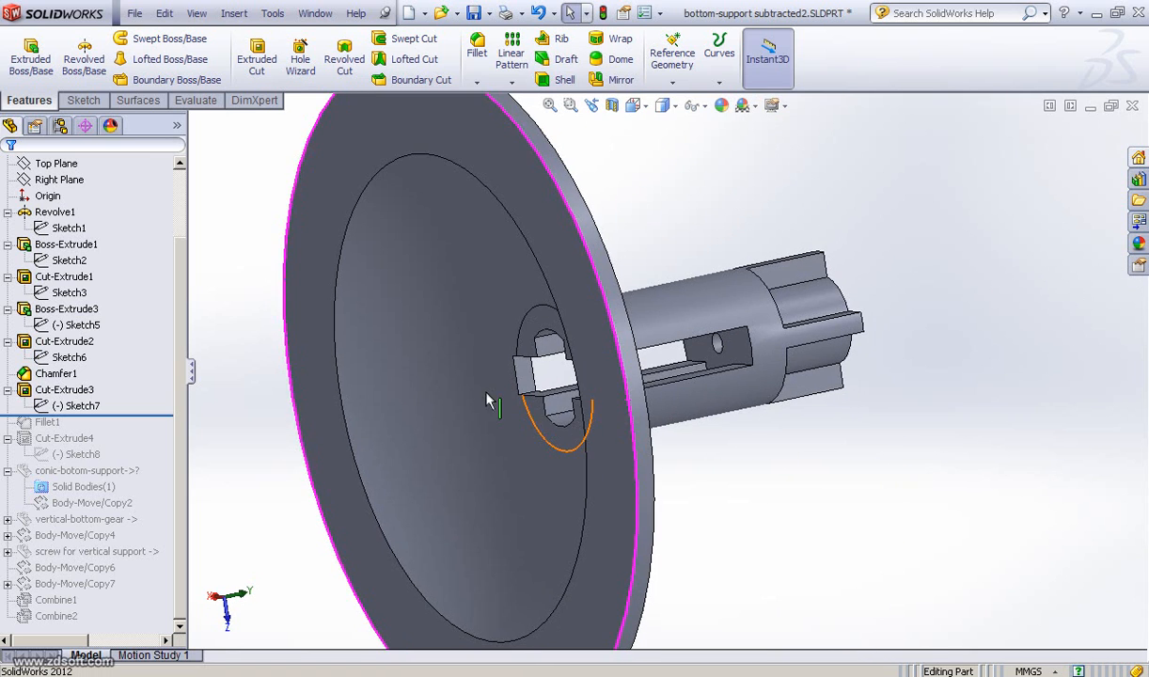
# Open Sketch7 of the slot cut for editing, examine its cross-shaped profile and dimensions, and exit the sketch
pyautogui.click(75, 405)
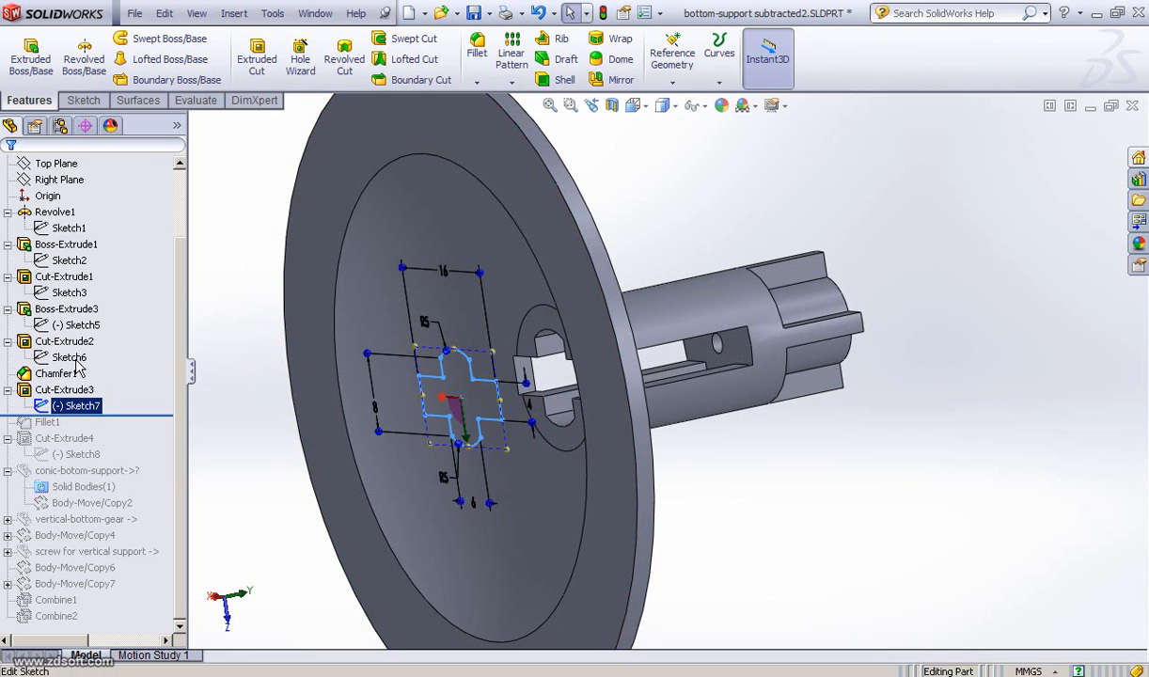
pyautogui.click(78, 367)
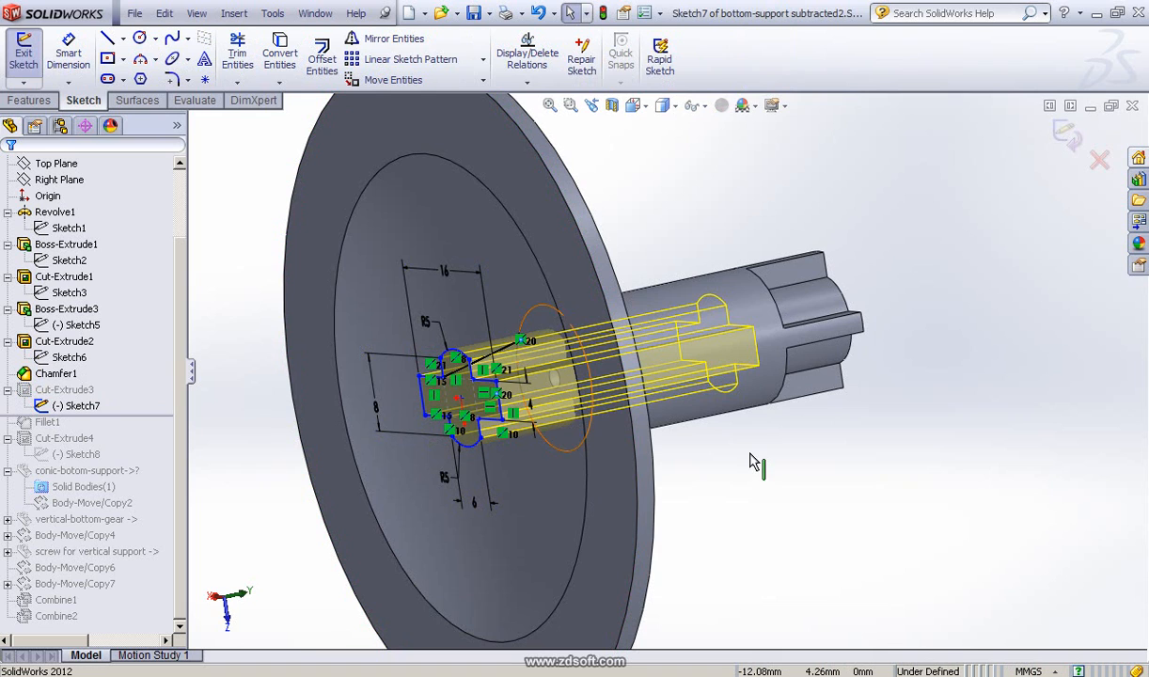
pyautogui.moveTo(762, 476); pyautogui.dragTo(743, 433, button='middle')
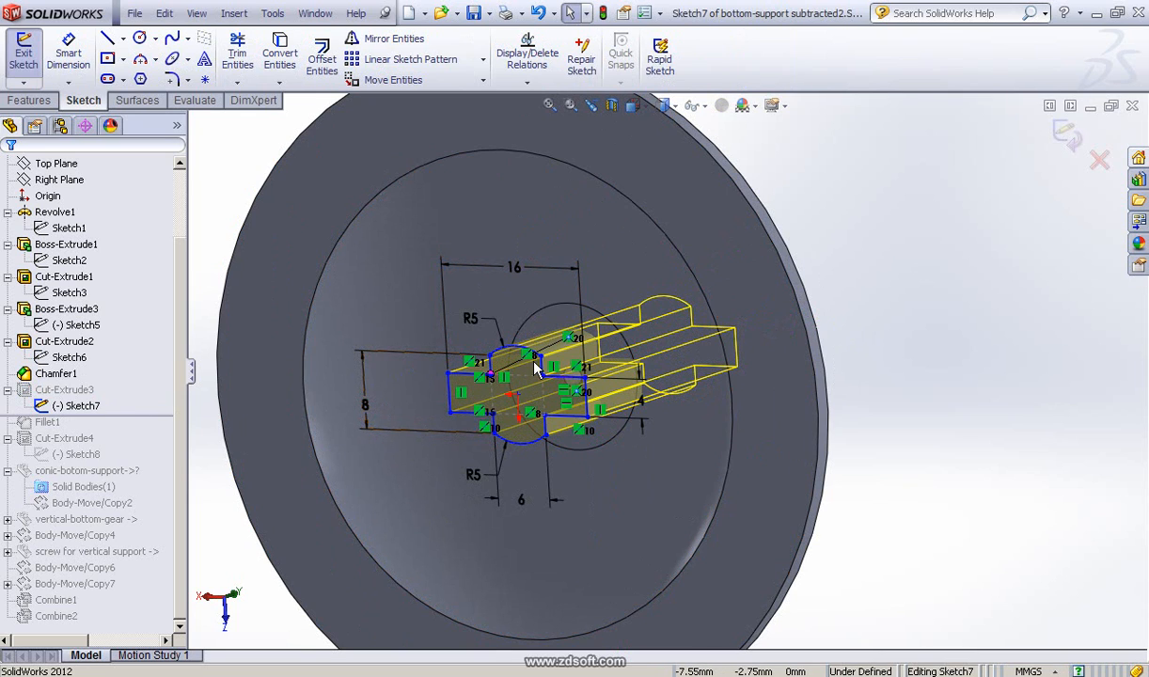
pyautogui.click(79, 407)
pyautogui.moveTo(575, 317); pyautogui.dragTo(543, 320, button='middle')
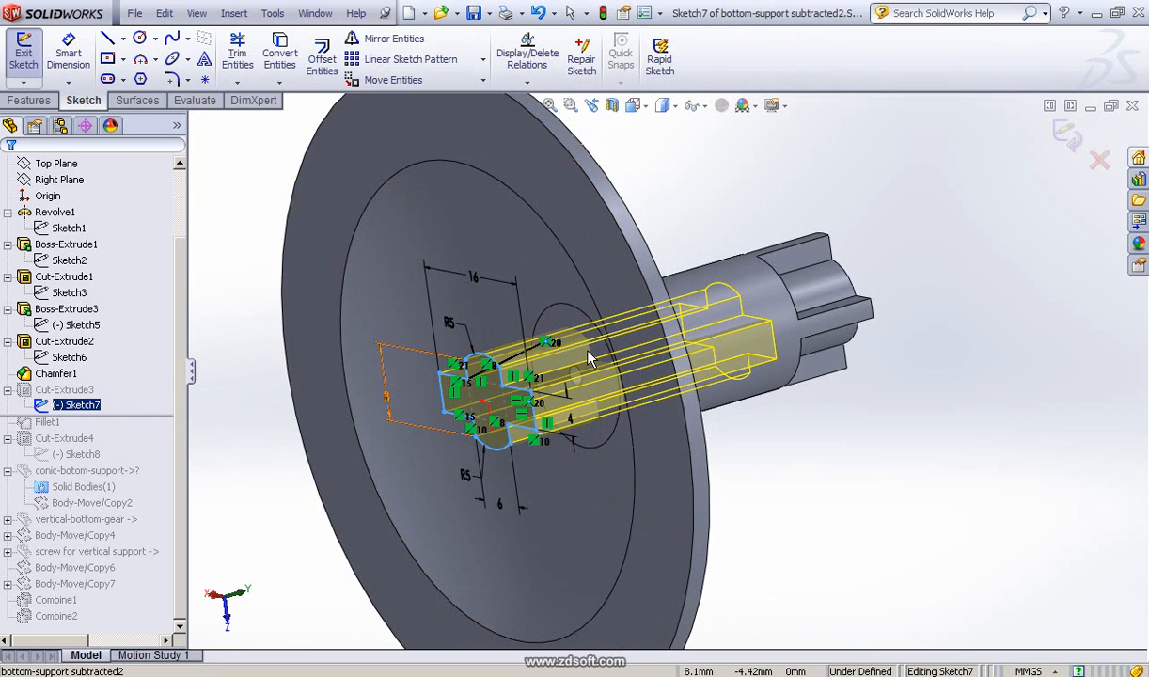
pyautogui.click(1065, 134)
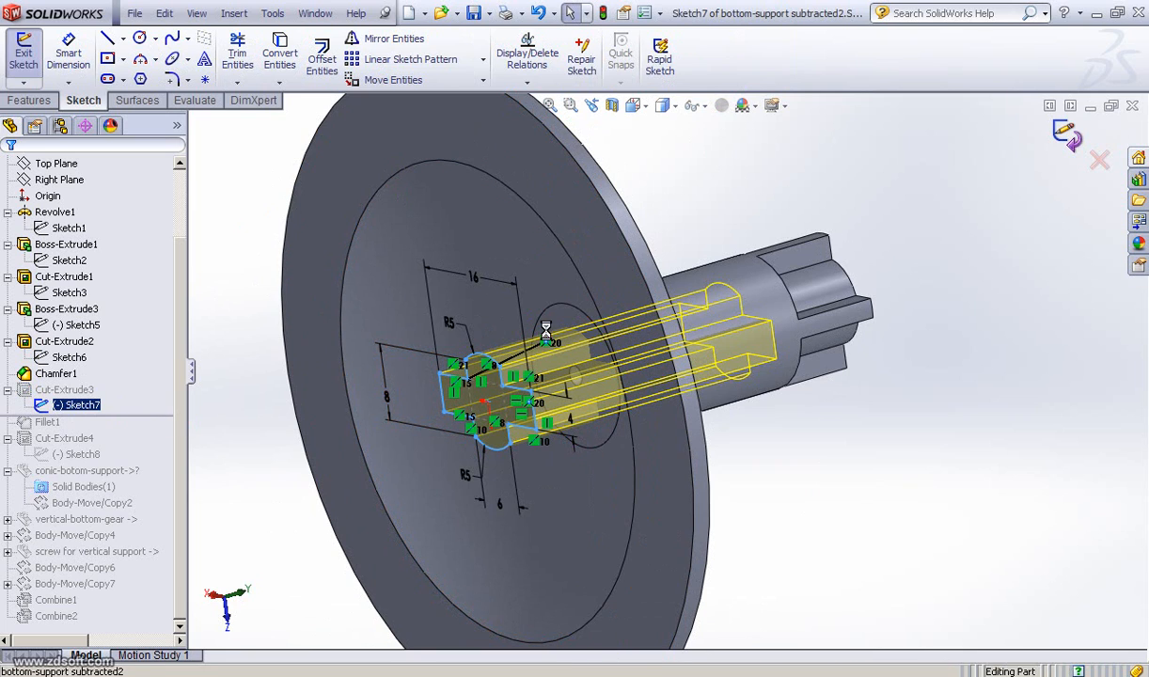
# Open Cut-Extrude3's definition, review its Blind end condition and cut depth along the post, and accept it as is
pyautogui.click(26, 389)
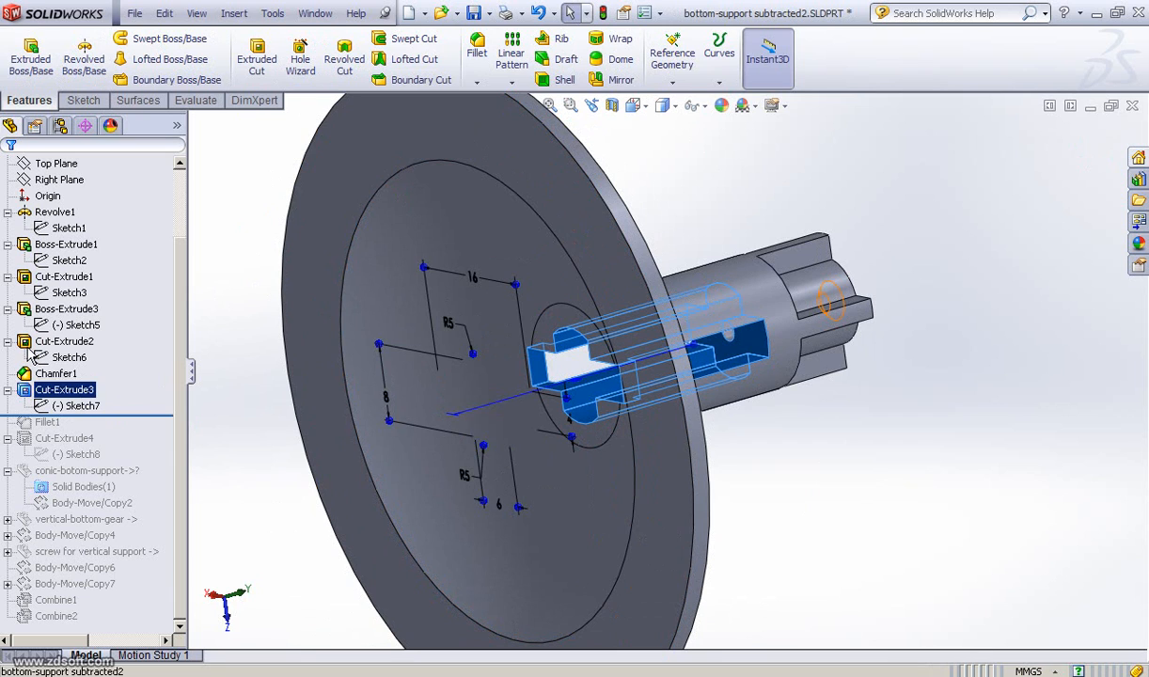
pyautogui.click(38, 356)
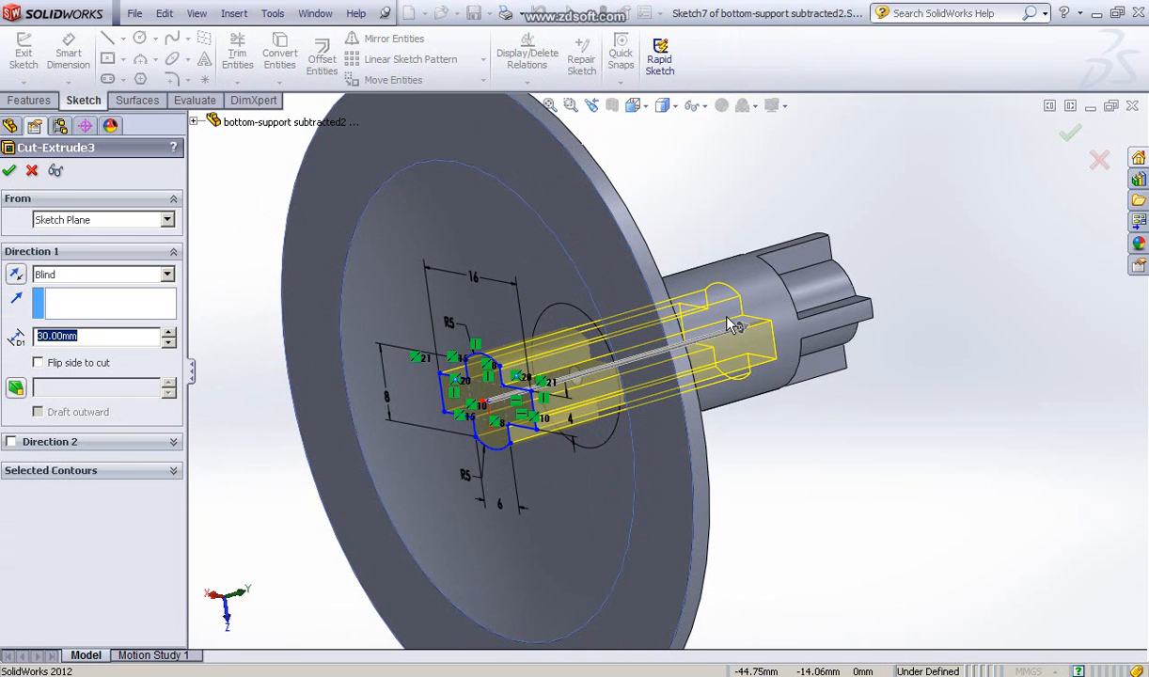
pyautogui.moveTo(828, 450); pyautogui.dragTo(802, 454, button='middle')
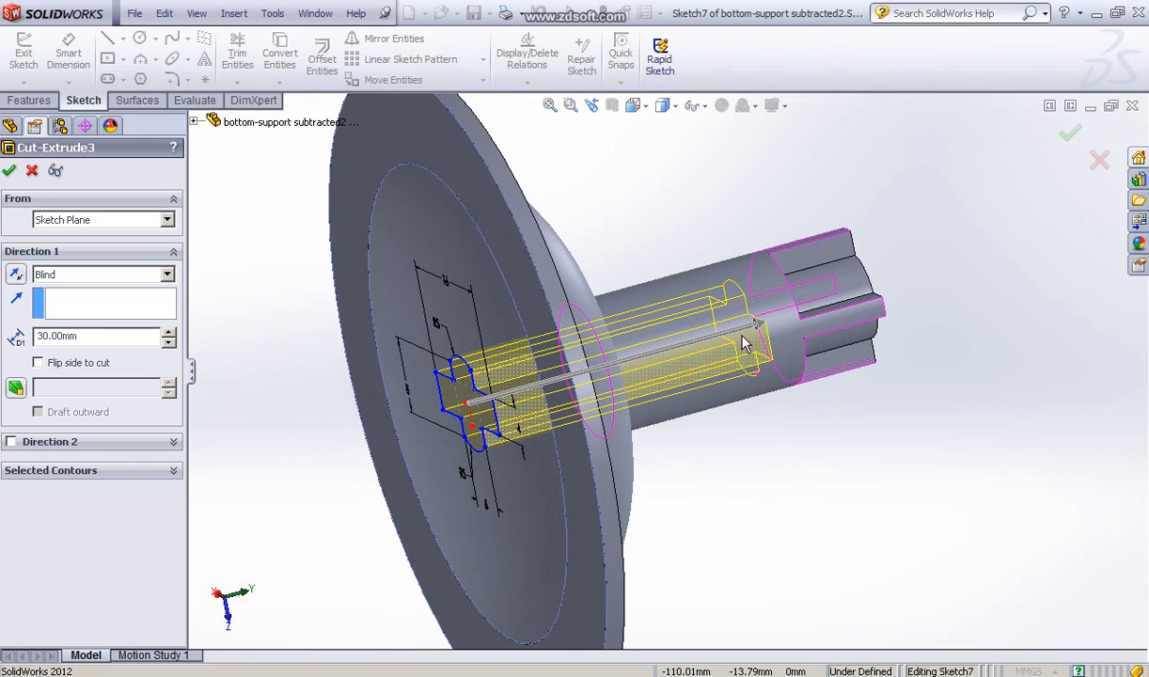
pyautogui.click(758, 329)
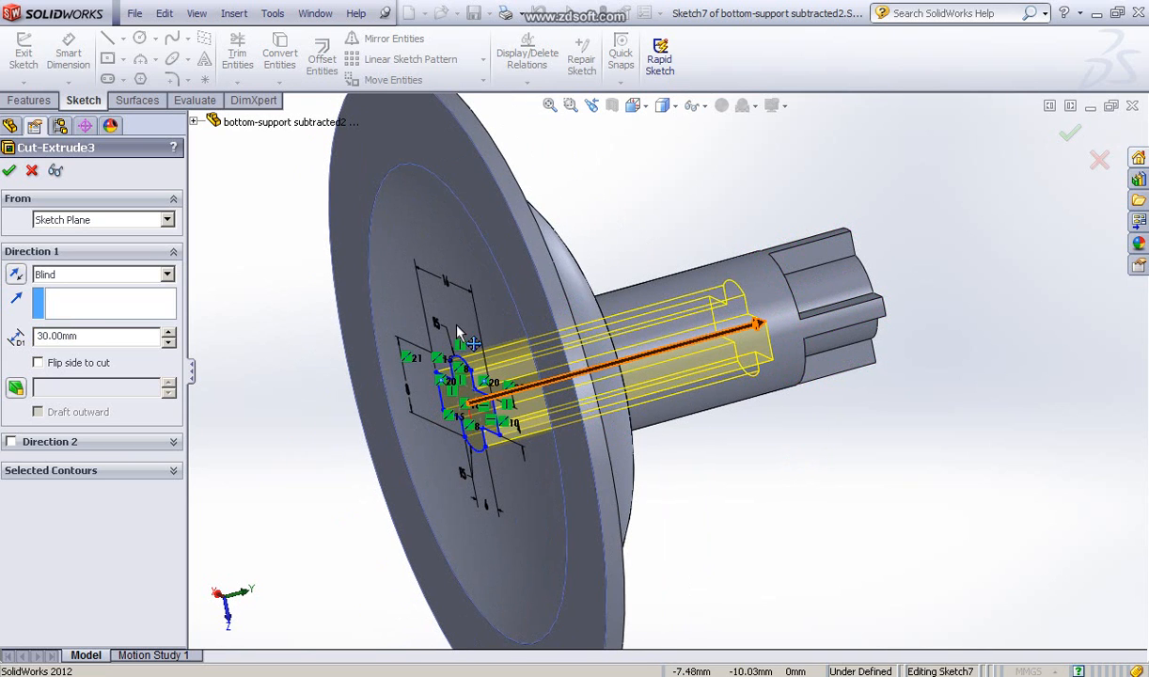
pyautogui.click(8, 170)
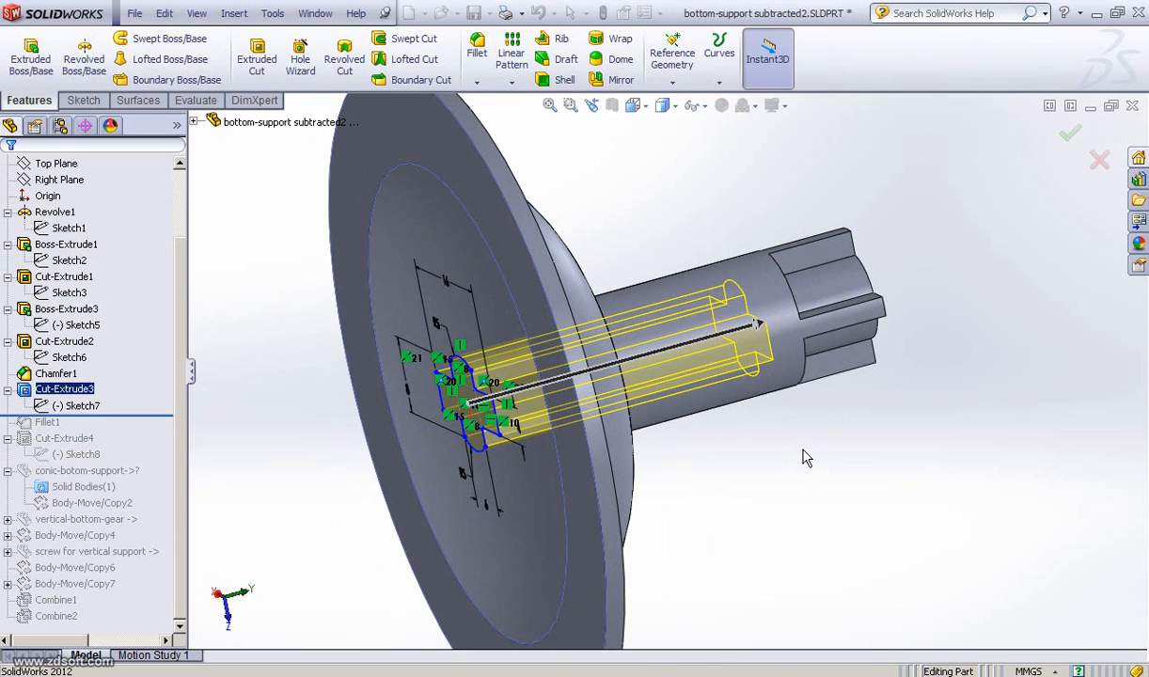
pyautogui.moveTo(806, 458); pyautogui.dragTo(812, 385, button='middle')
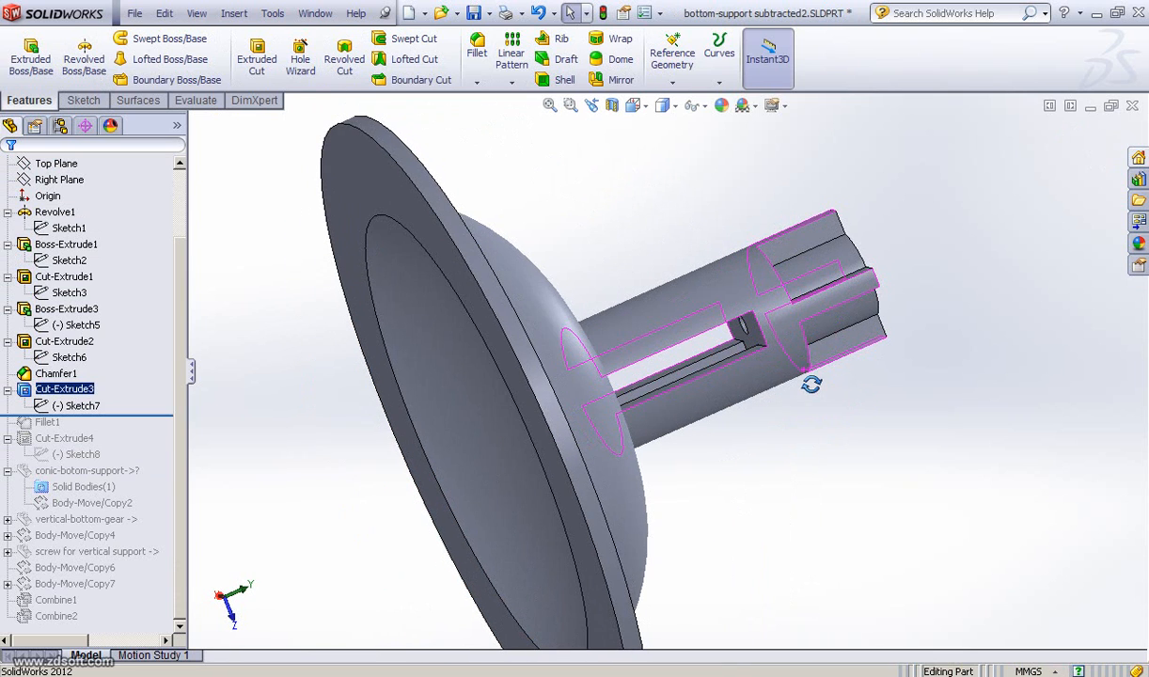
# Roll the model history forward past Fillet1 and examine the rounded slot ends on the post
pyautogui.moveTo(153, 415); pyautogui.dragTo(153, 431)
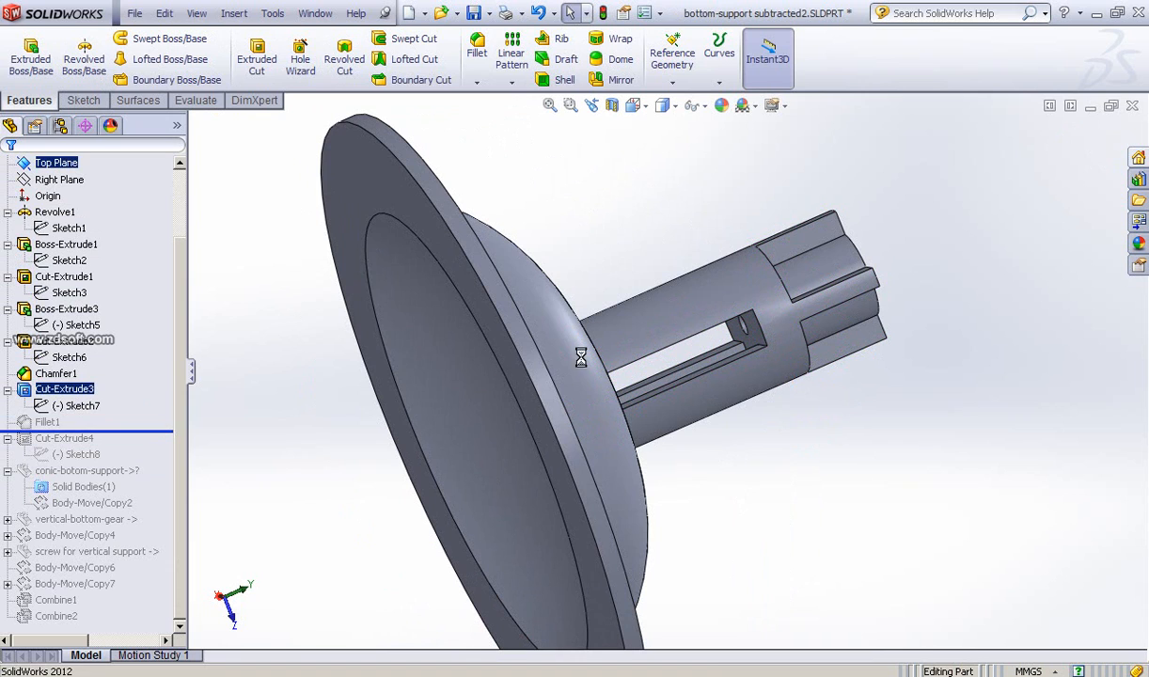
pyautogui.scroll(-3, 756, 399)
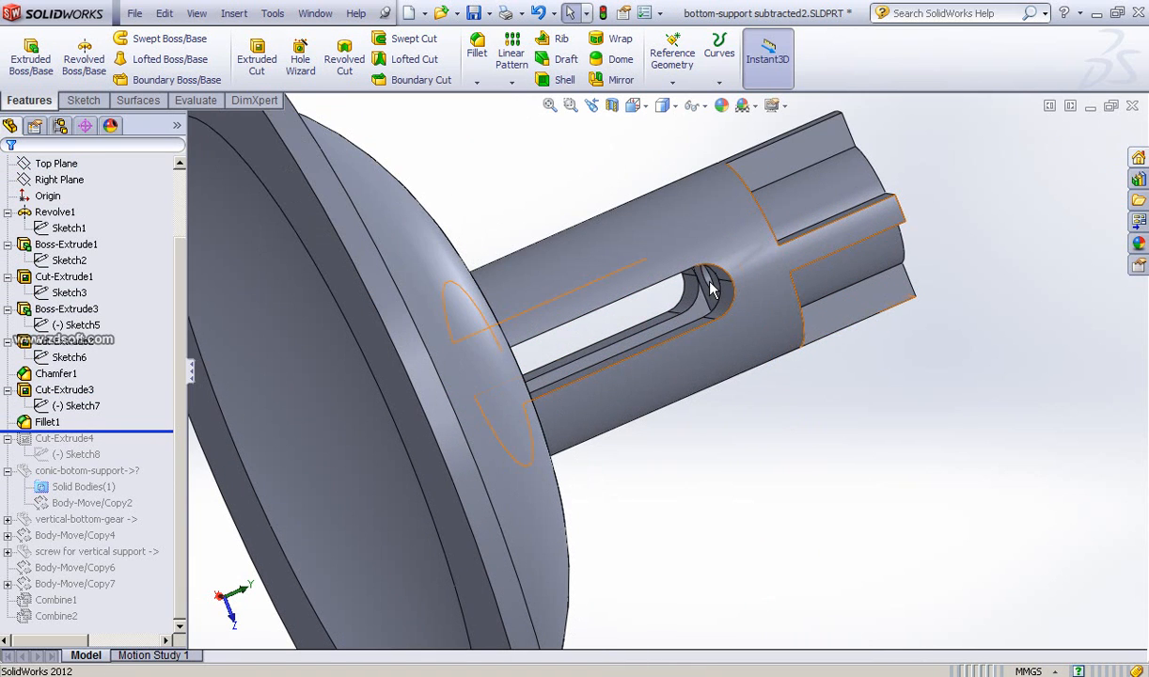
pyautogui.scroll(-2, 703, 284)
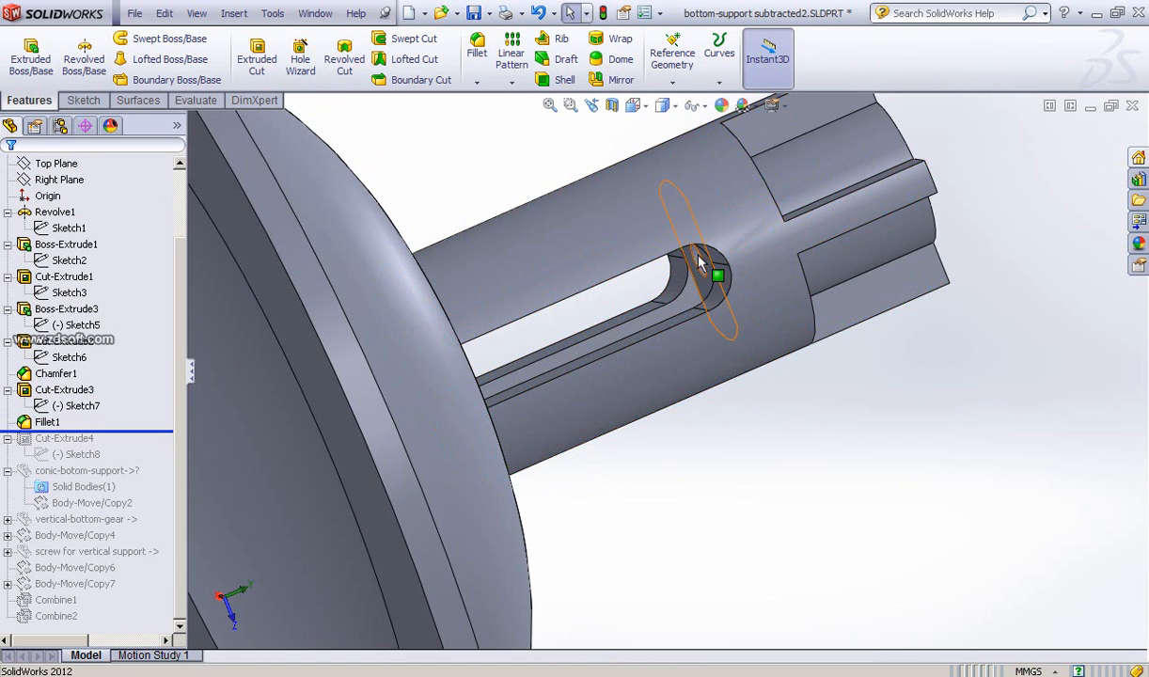
# Open Fillet1's definition, review its radius and selected edges on the slot, and accept it as is
pyautogui.click(47, 421)
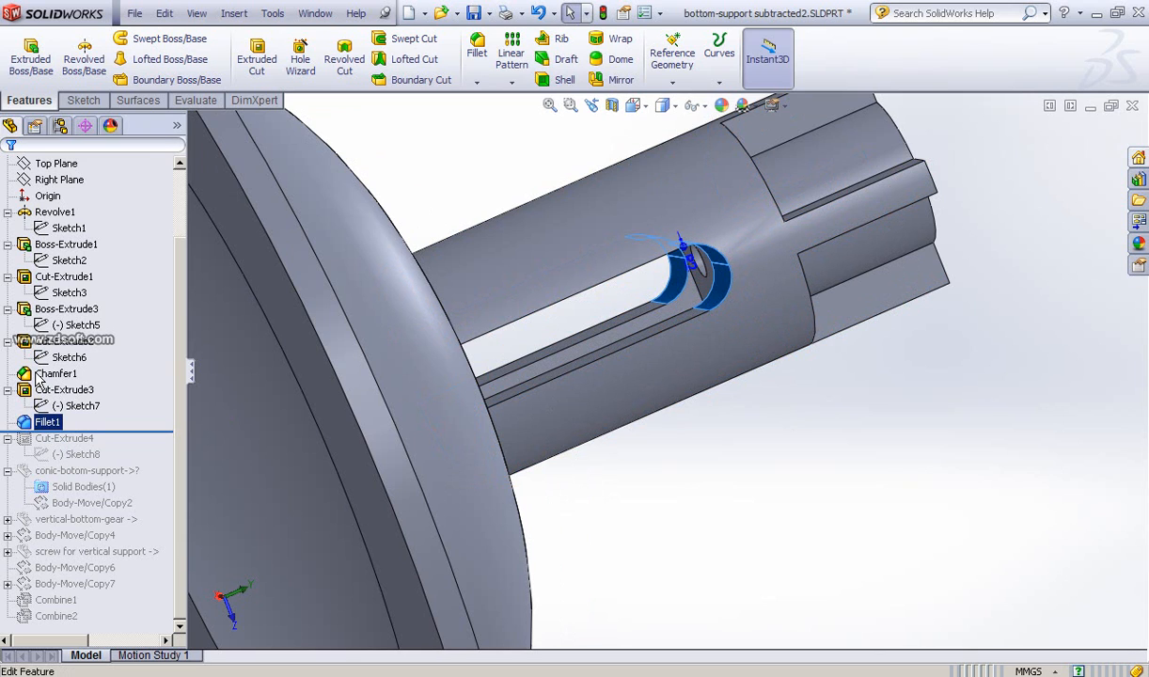
pyautogui.click(39, 380)
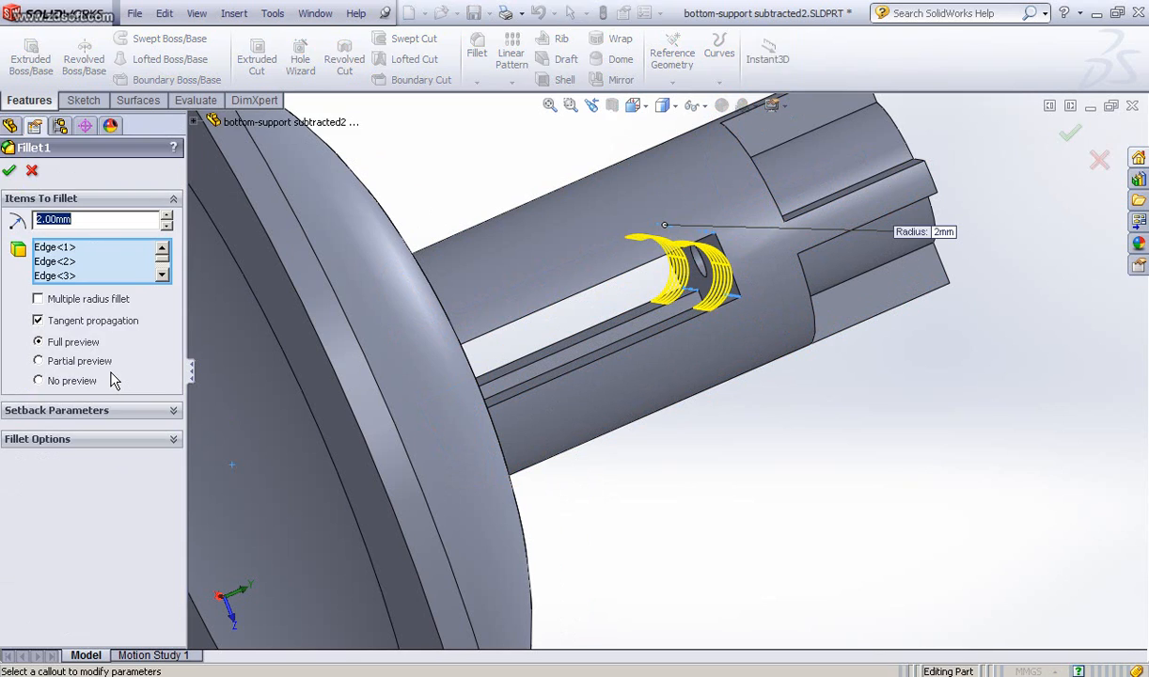
pyautogui.moveTo(698, 392); pyautogui.dragTo(631, 317, button='middle')
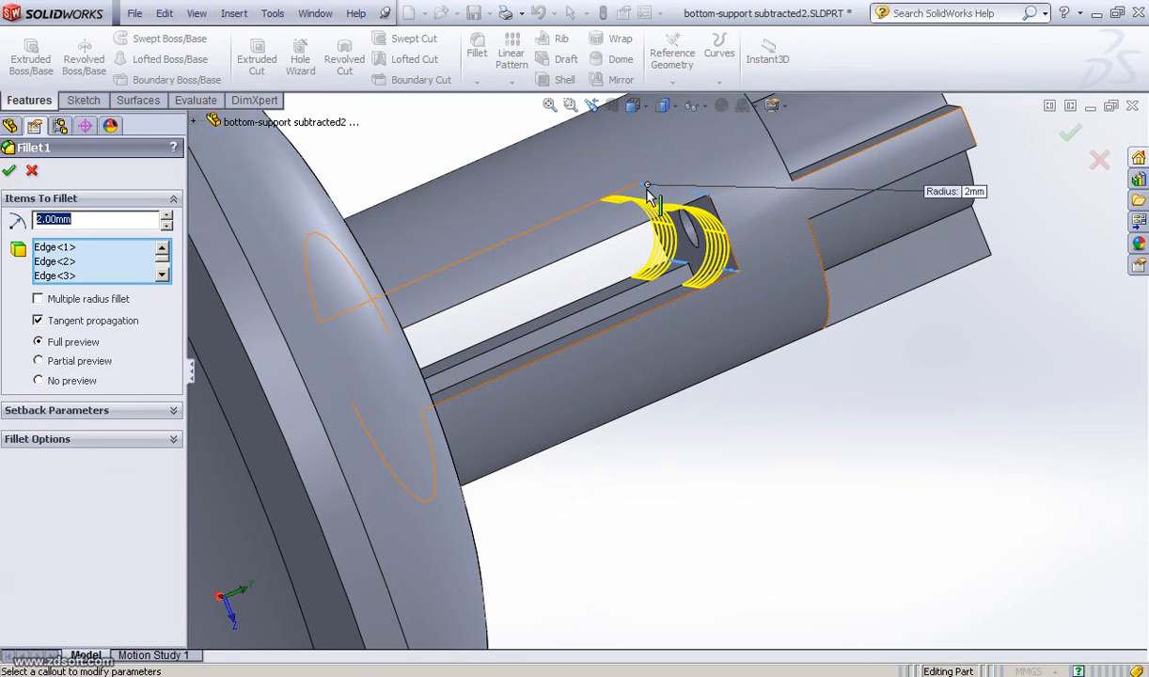
pyautogui.click(10, 170)
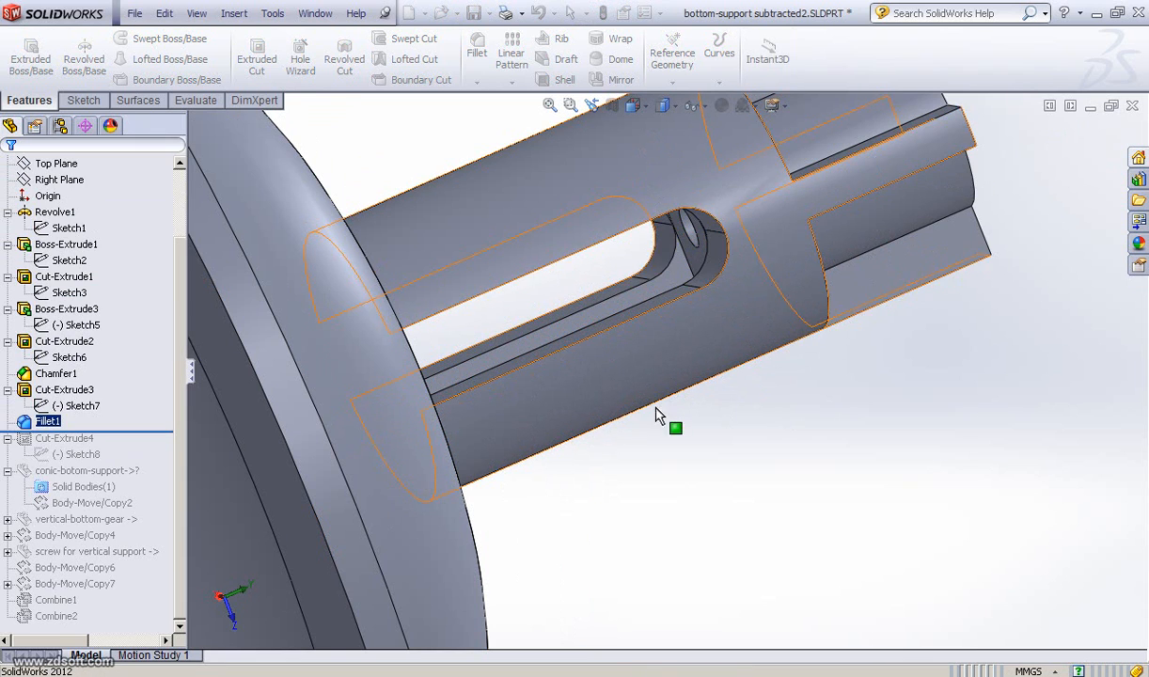
# Roll the history forward past Cut-Extrude4 and examine the highlighted curved slot in the dome in isometric view
pyautogui.scroll(-5, 705, 451)
pyautogui.moveTo(751, 462); pyautogui.dragTo(749, 458, button='middle')
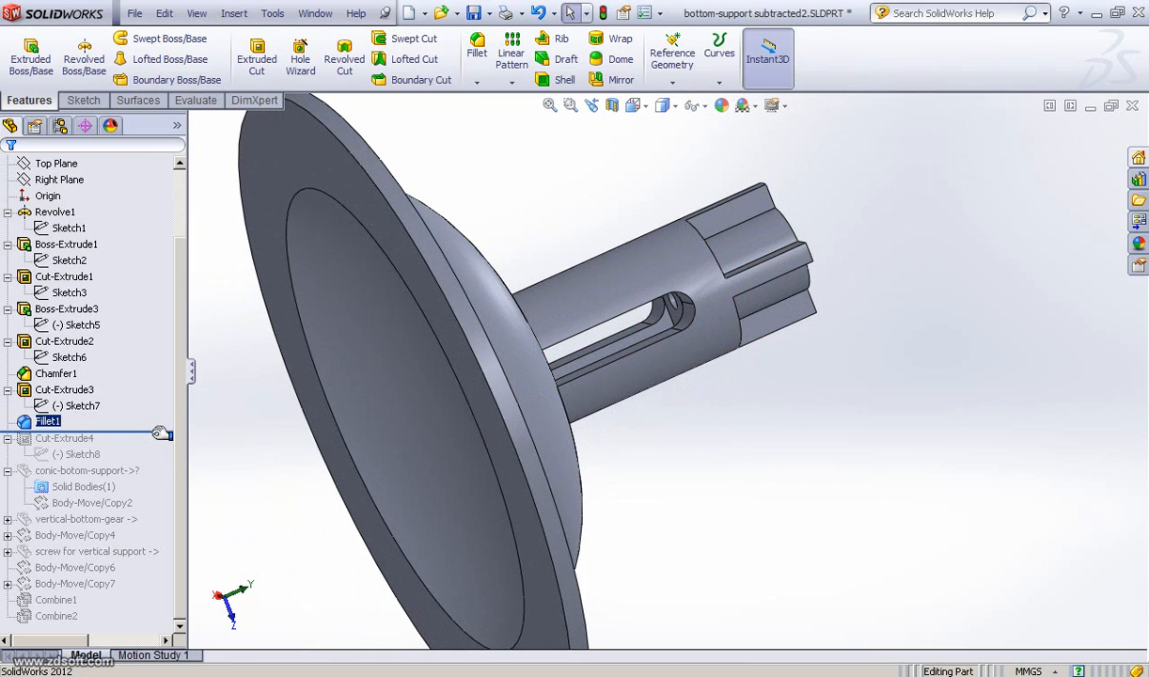
pyautogui.moveTo(160, 433)
pyautogui.mouseDown()
pyautogui.moveTo(146, 462)
pyautogui.moveTo(158, 465)
pyautogui.mouseUp()
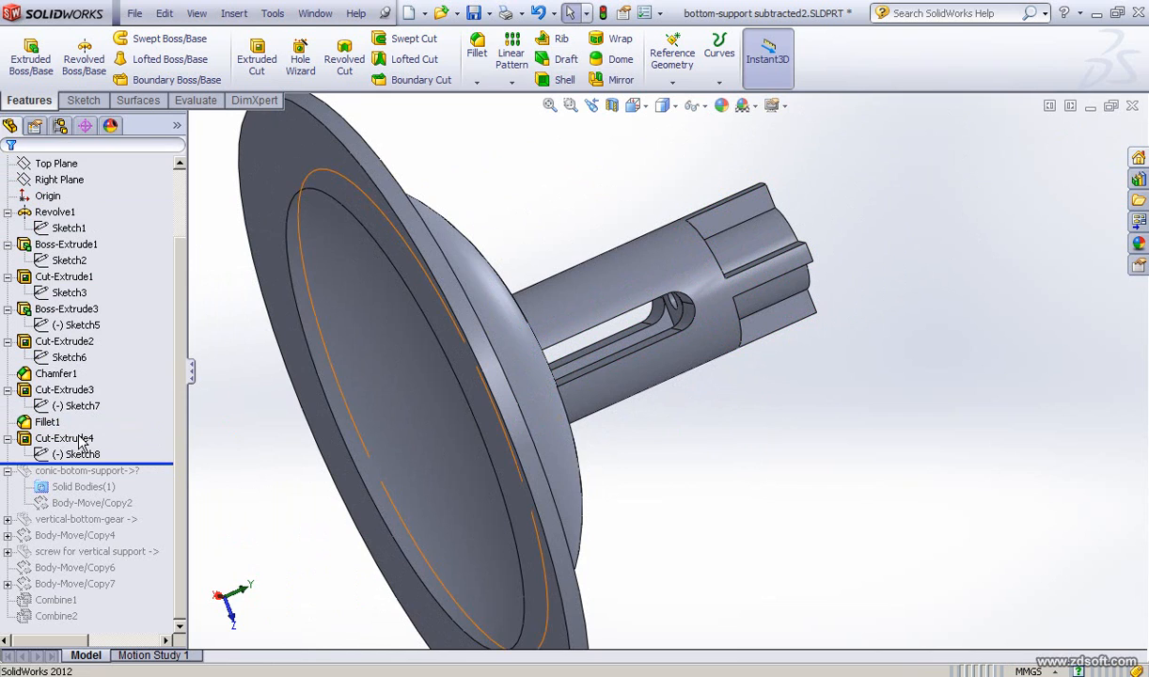
pyautogui.click(79, 440)
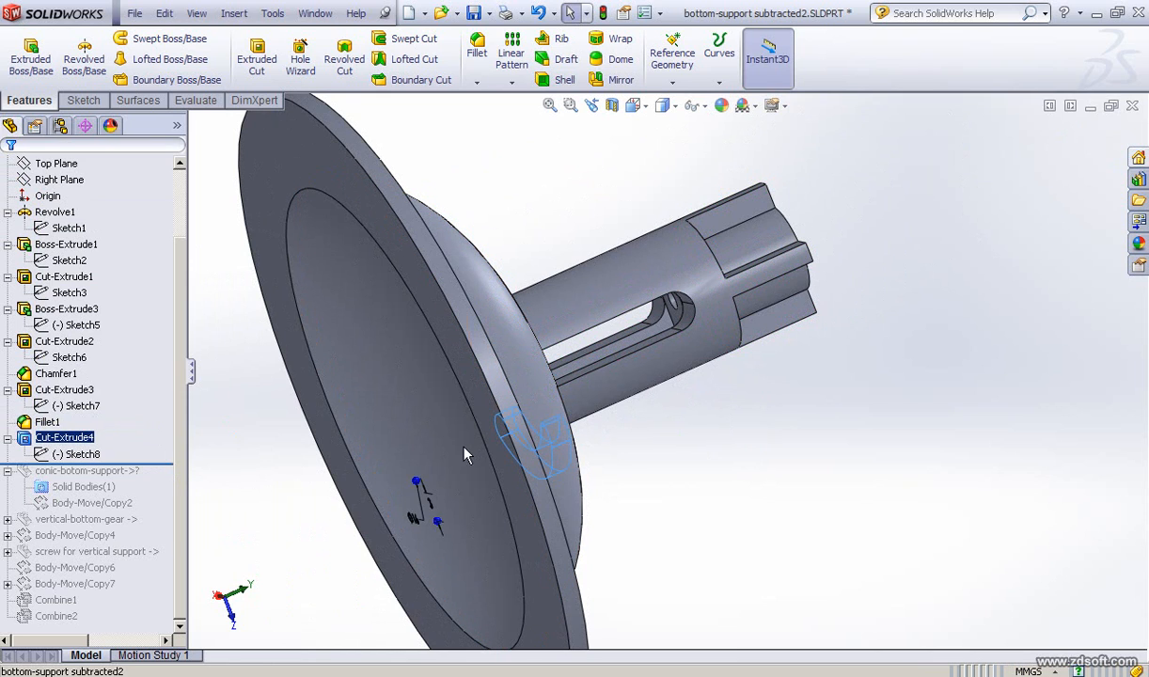
pyautogui.hotkey('ctrl', '7')
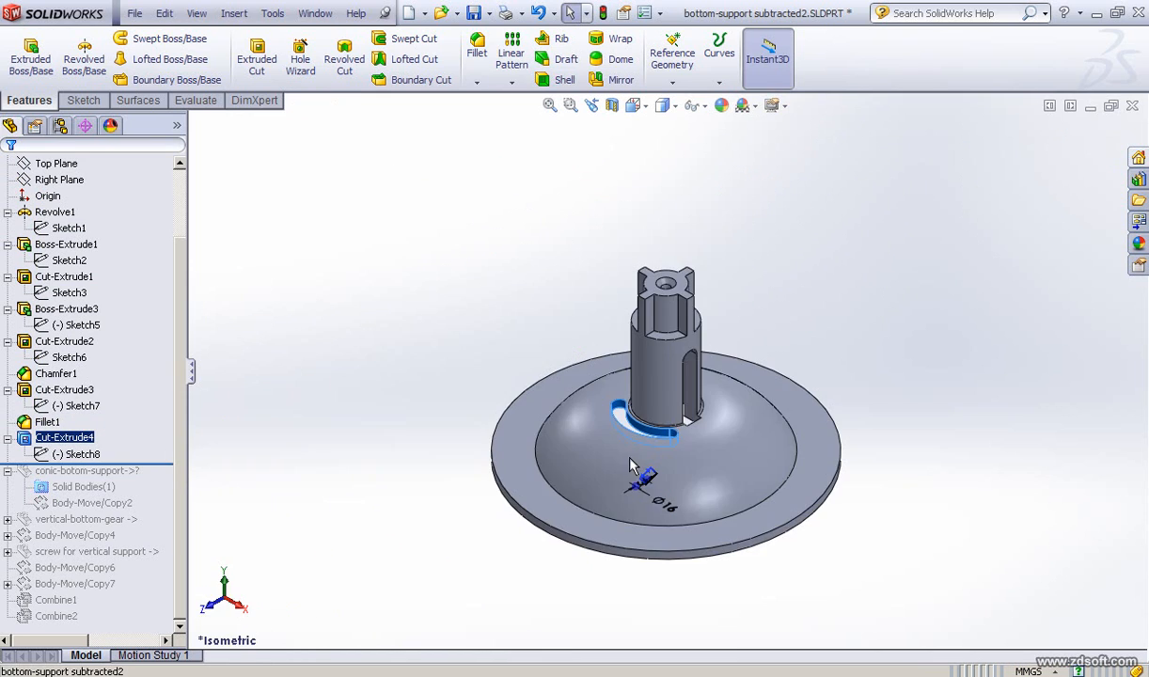
pyautogui.scroll(-3, 700, 483)
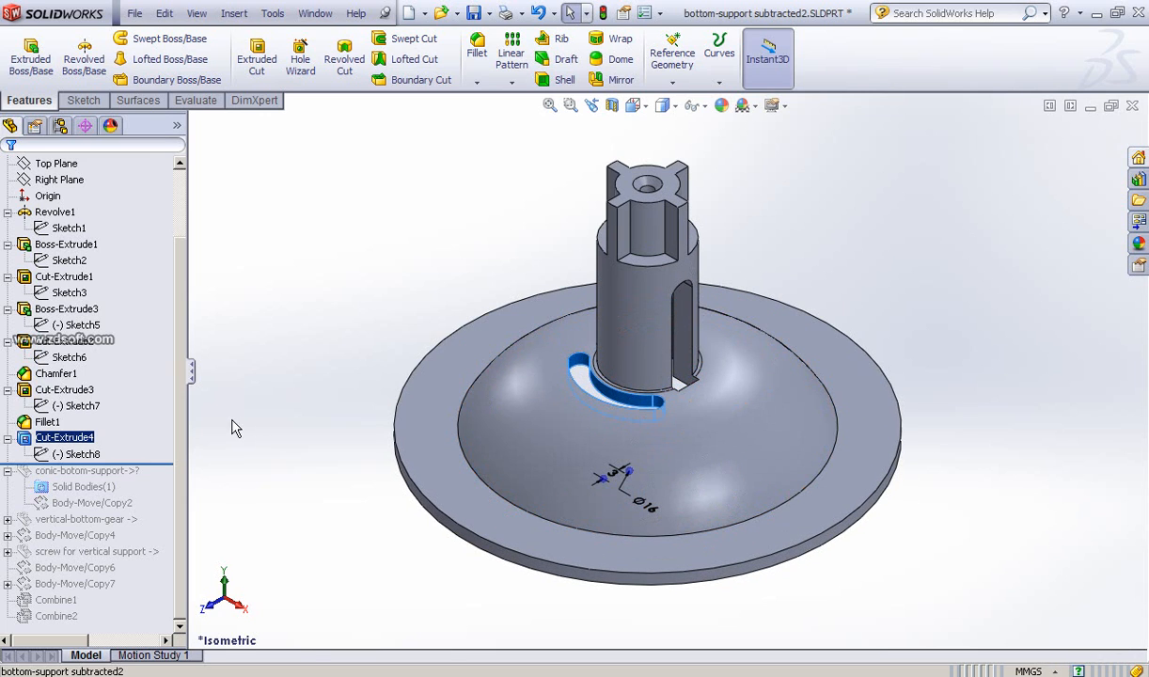
# Roll the history back before Cut-Extrude4 and forward again to compare the dome without and with the curved slot
pyautogui.moveTo(141, 475); pyautogui.dragTo(143, 430)
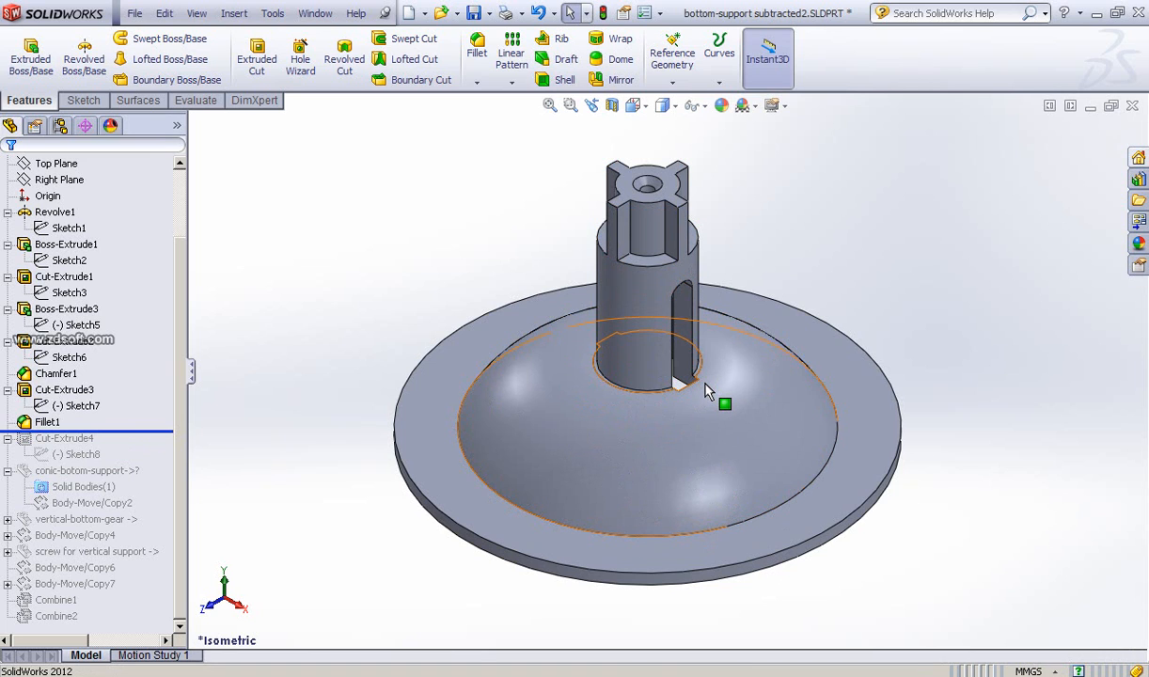
pyautogui.scroll(-2, 707, 392)
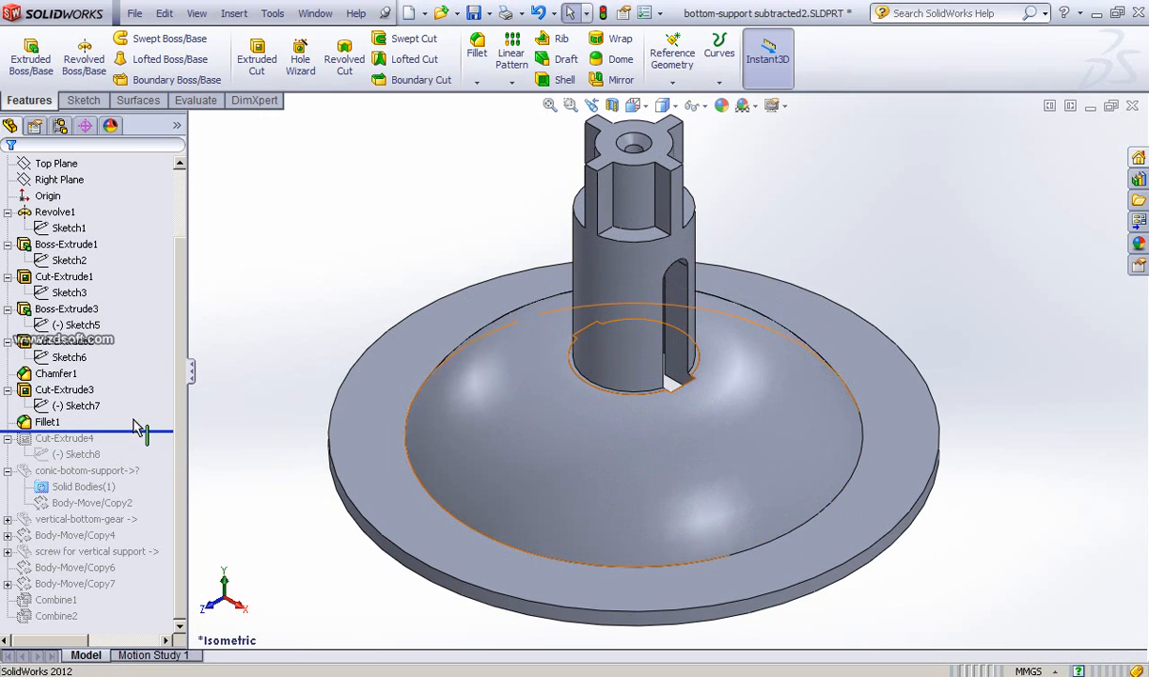
pyautogui.moveTo(154, 432); pyautogui.dragTo(148, 468)
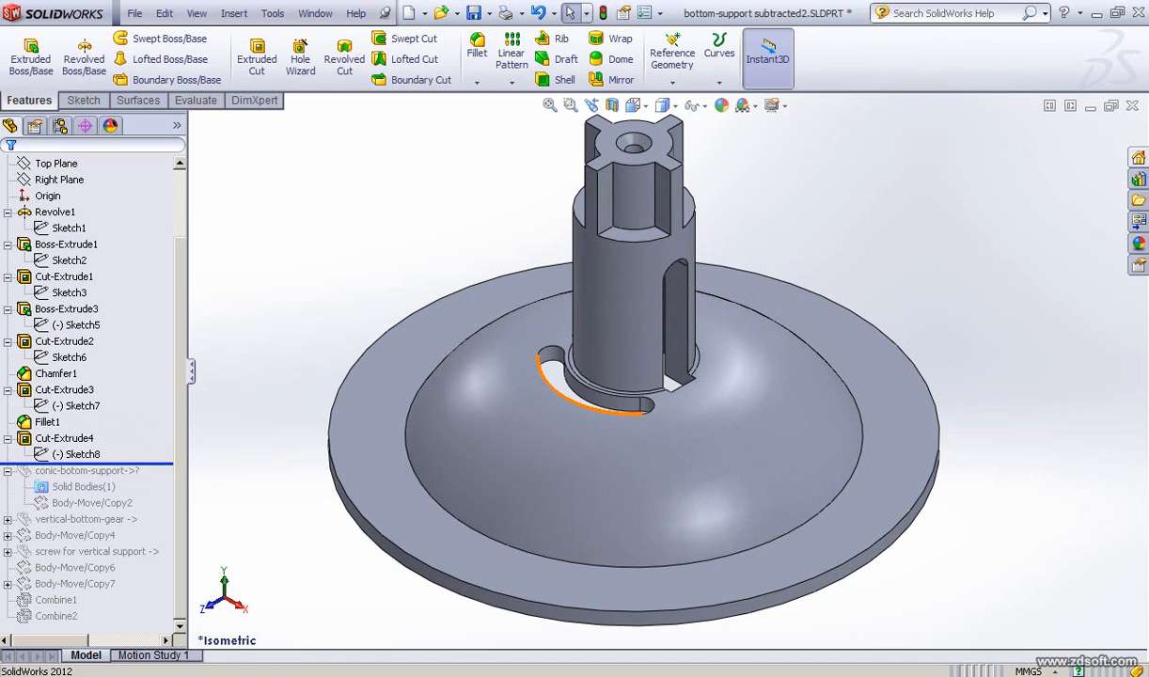
# Switch to IrfanView to compare the curved slot with the part photo, return to SolidWorks, and examine the slot from the dome's underside
pyautogui.hotkey('alt', 'Tab')
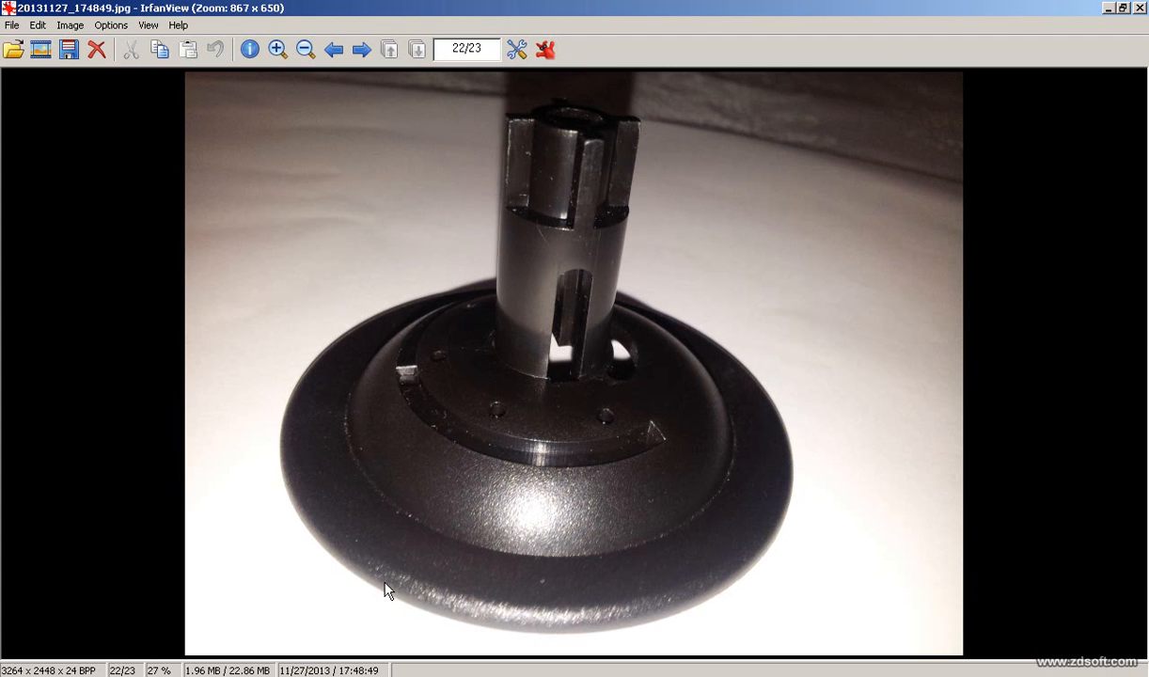
pyautogui.click(386, 518)
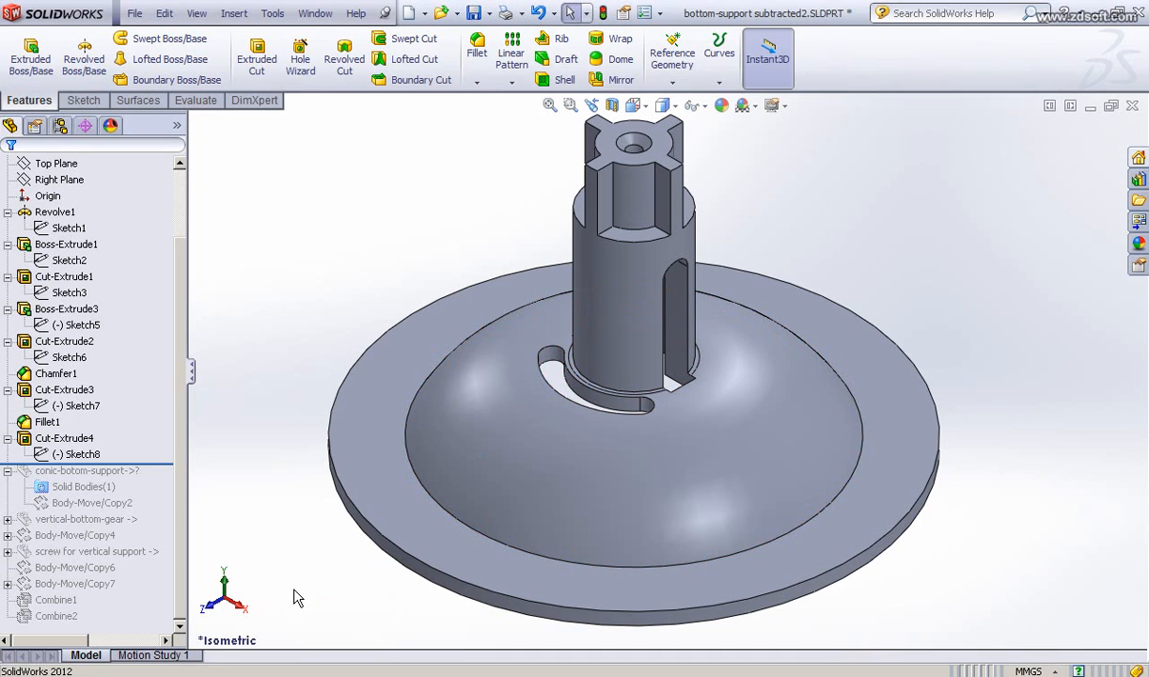
pyautogui.moveTo(294, 598); pyautogui.dragTo(589, 481, button='middle')
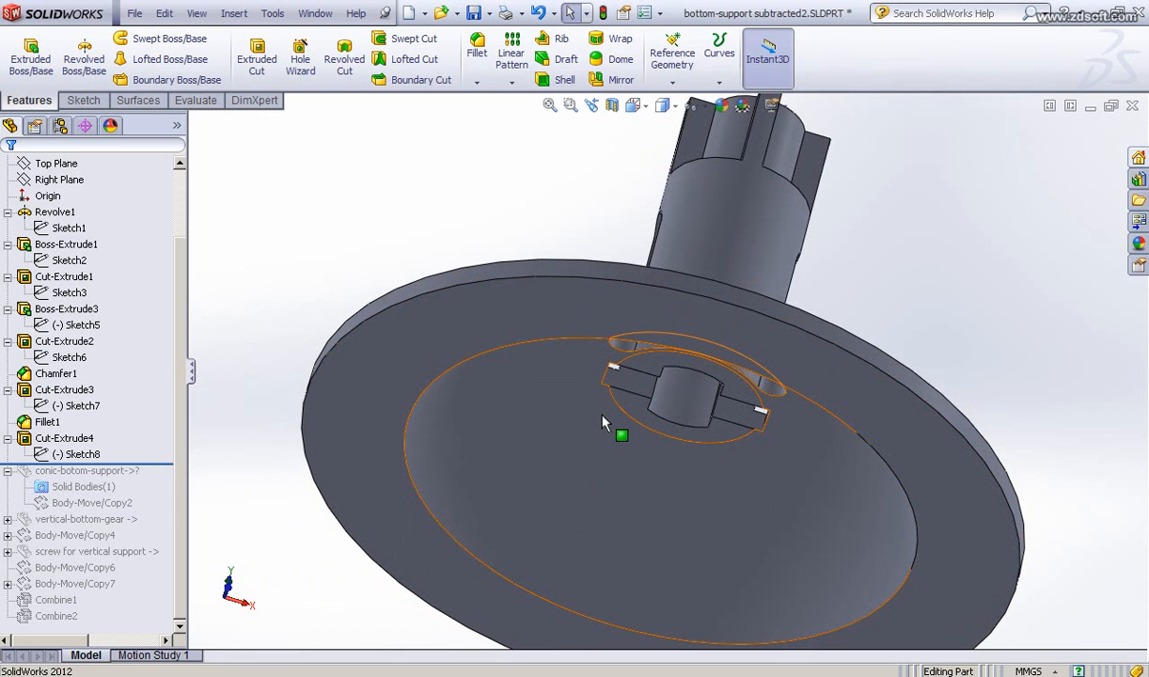
pyautogui.moveTo(602, 414); pyautogui.dragTo(603, 409, button='middle')
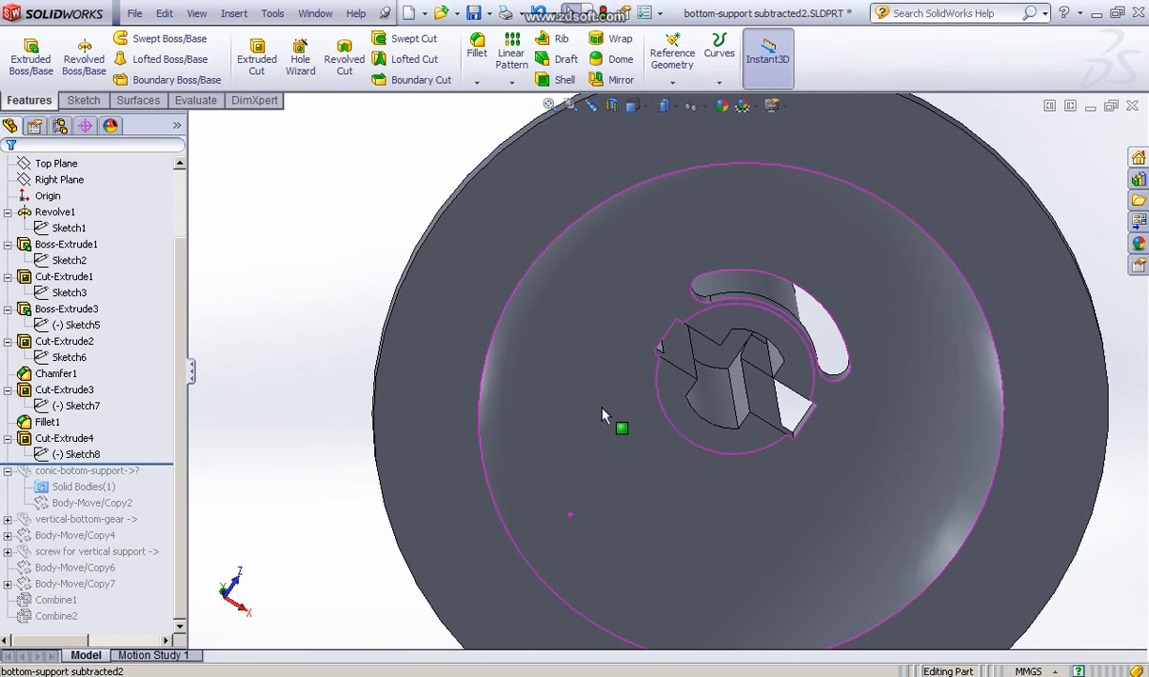
# Open Sketch8 of the curved slot cut for editing and view it normal to its sketch plane
pyautogui.click(81, 454)
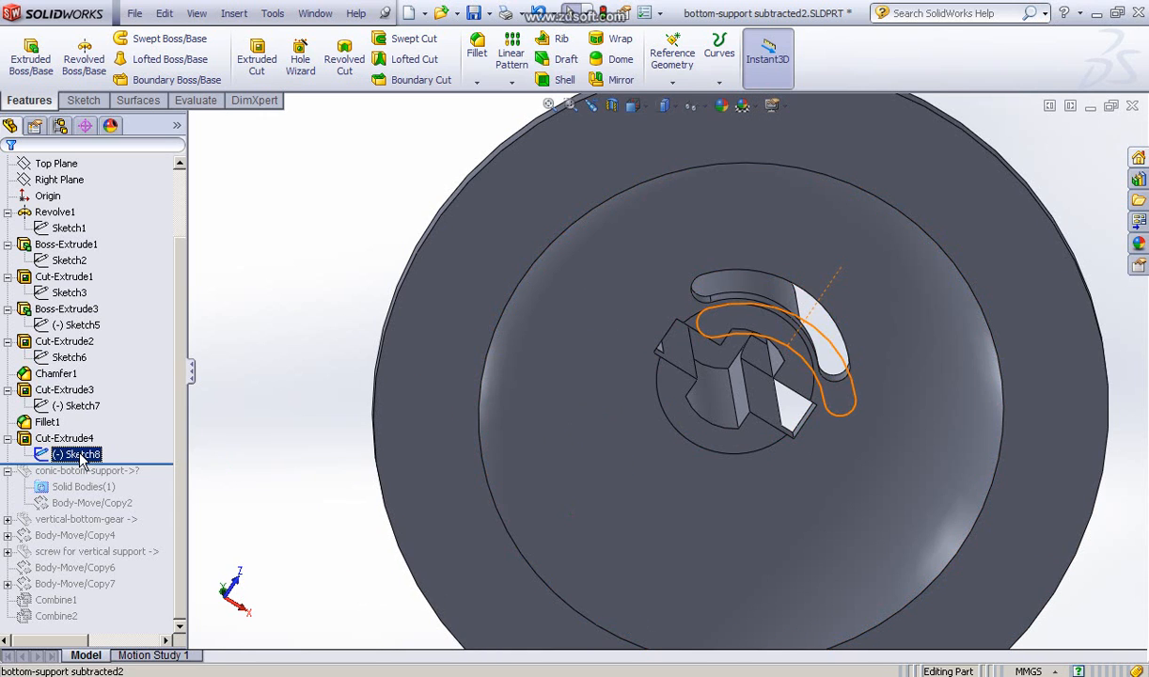
pyautogui.click(101, 399)
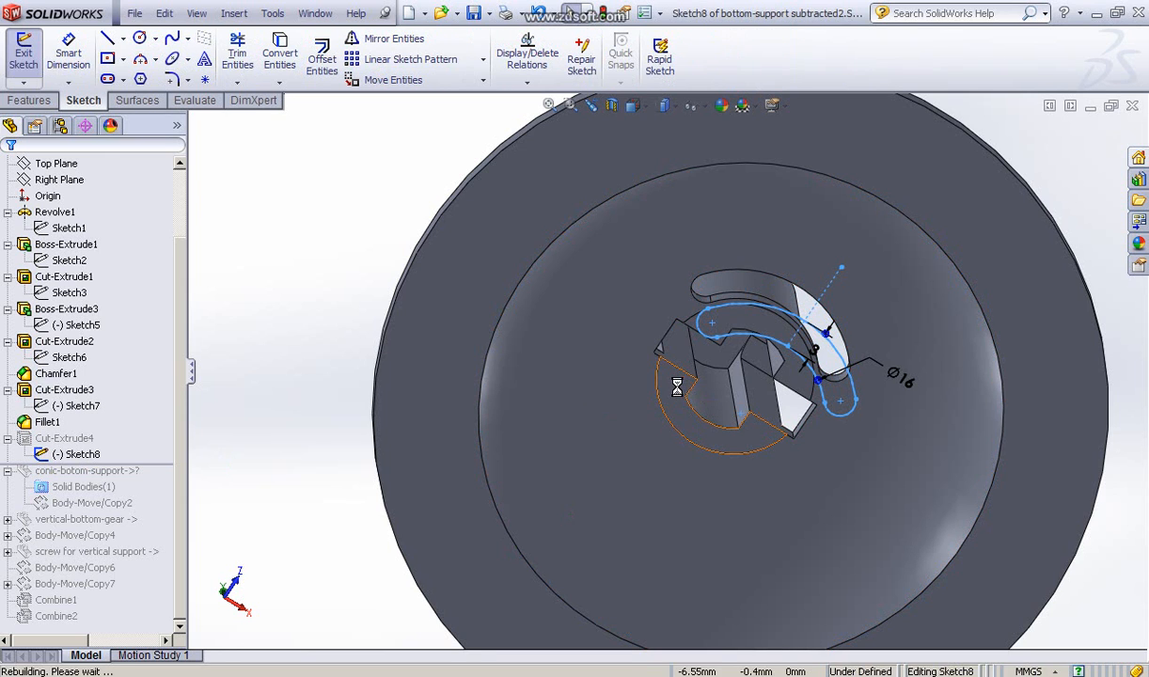
pyautogui.moveTo(760, 442)
pyautogui.mouseDown(button='middle')
pyautogui.moveTo(775, 423)
pyautogui.moveTo(761, 416)
pyautogui.moveTo(767, 402)
pyautogui.mouseUp(button='middle')
pyautogui.click(81, 455)
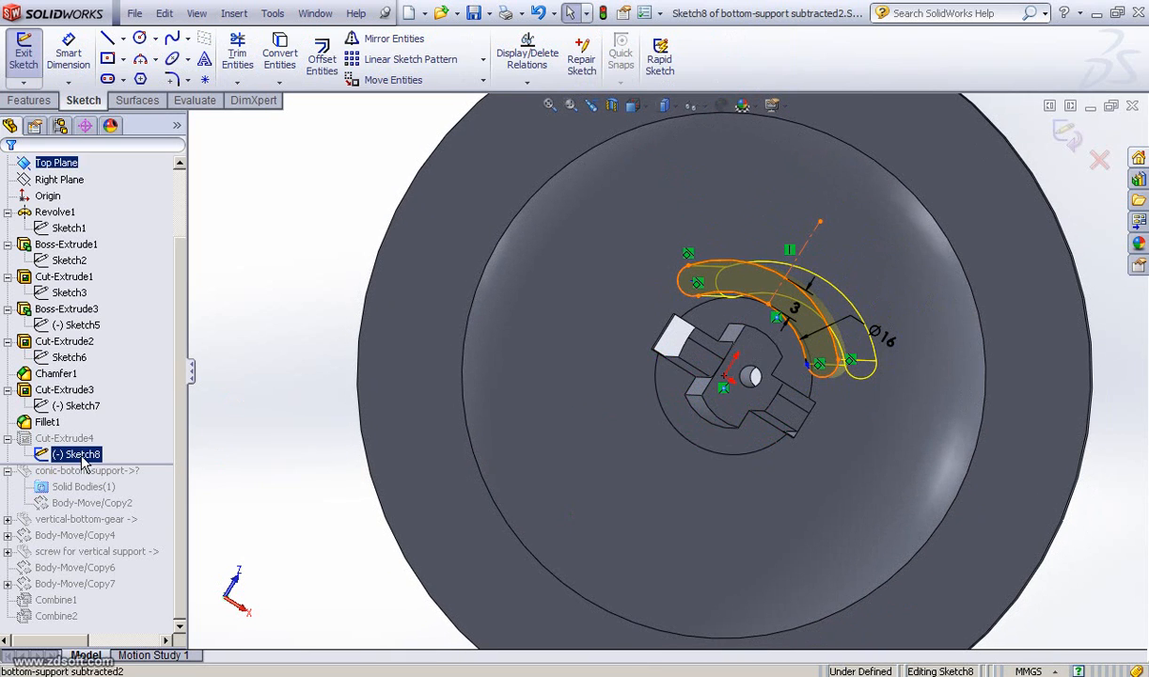
pyautogui.click(109, 411)
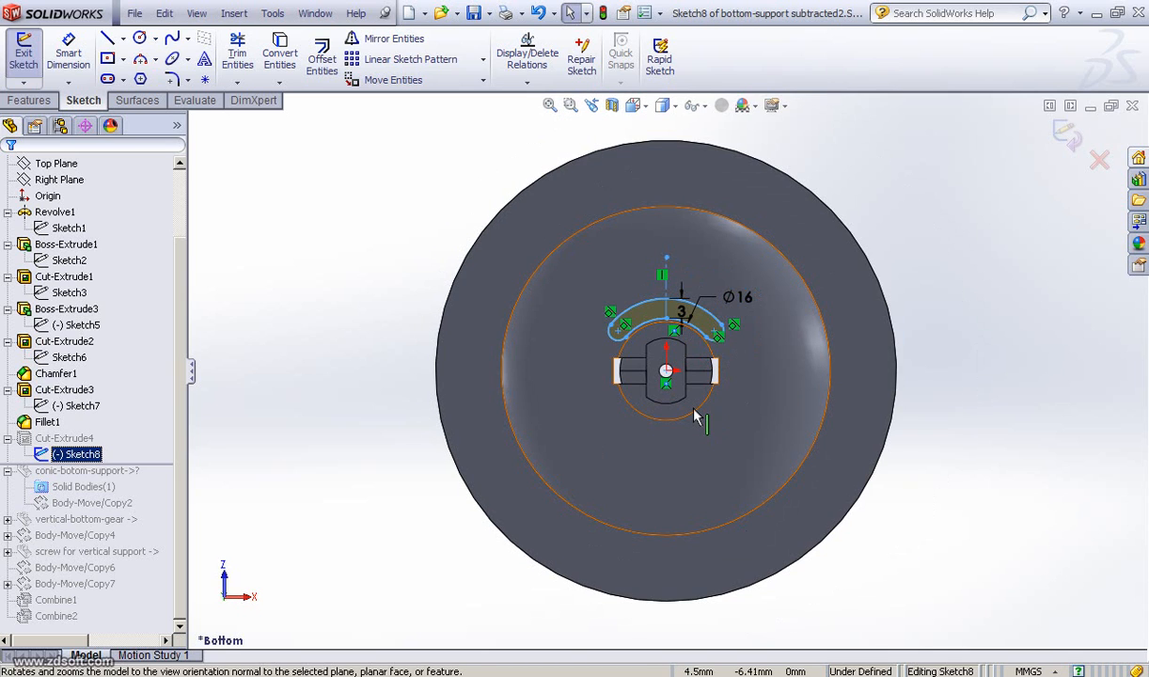
# Examine Sketch8's arc slot profile, its relations and its dimensions around the post, and exit the sketch
pyautogui.scroll(-3, 696, 417)
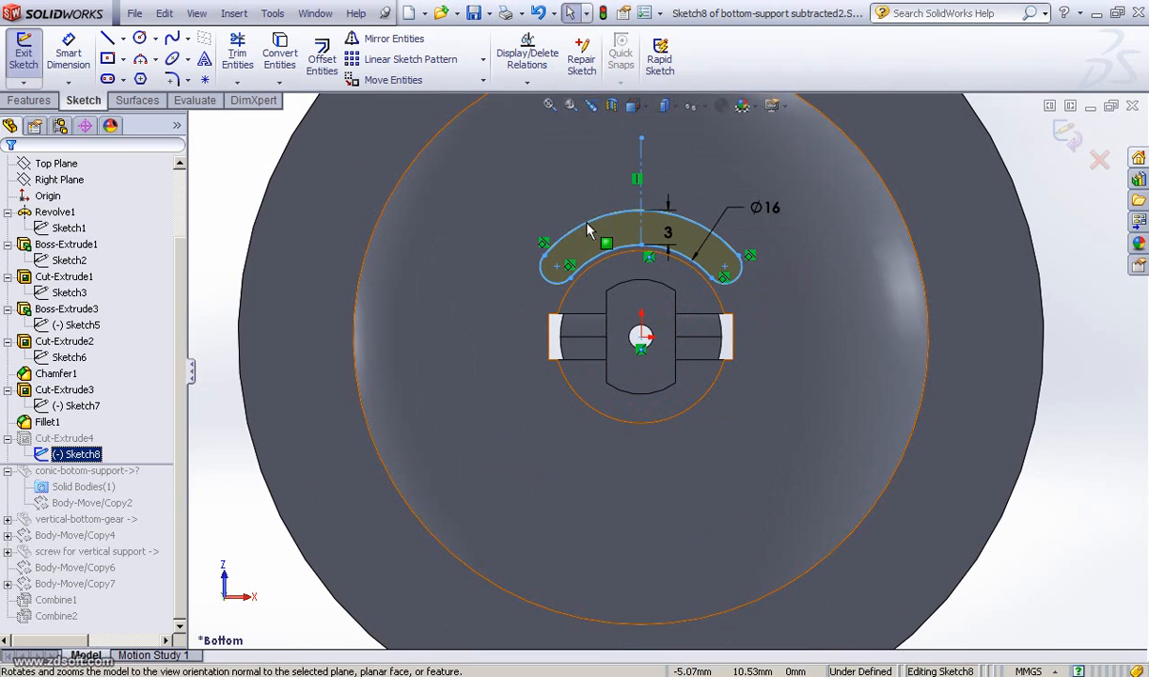
pyautogui.scroll(-1, 585, 228)
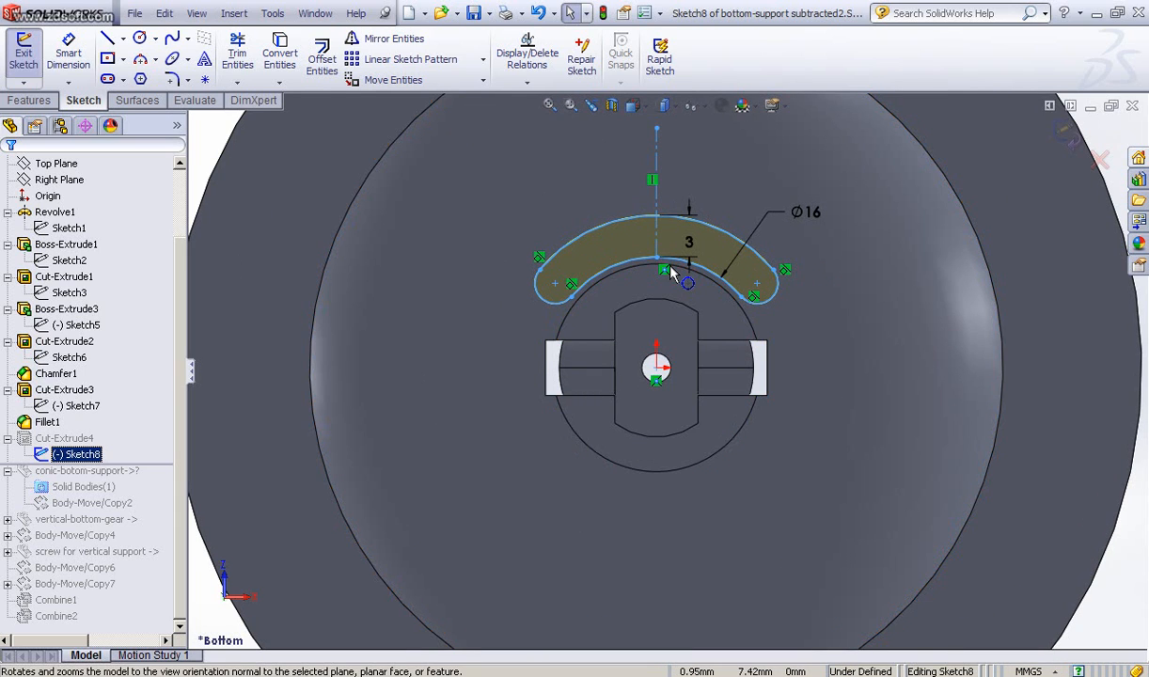
pyautogui.scroll(-1, 669, 273)
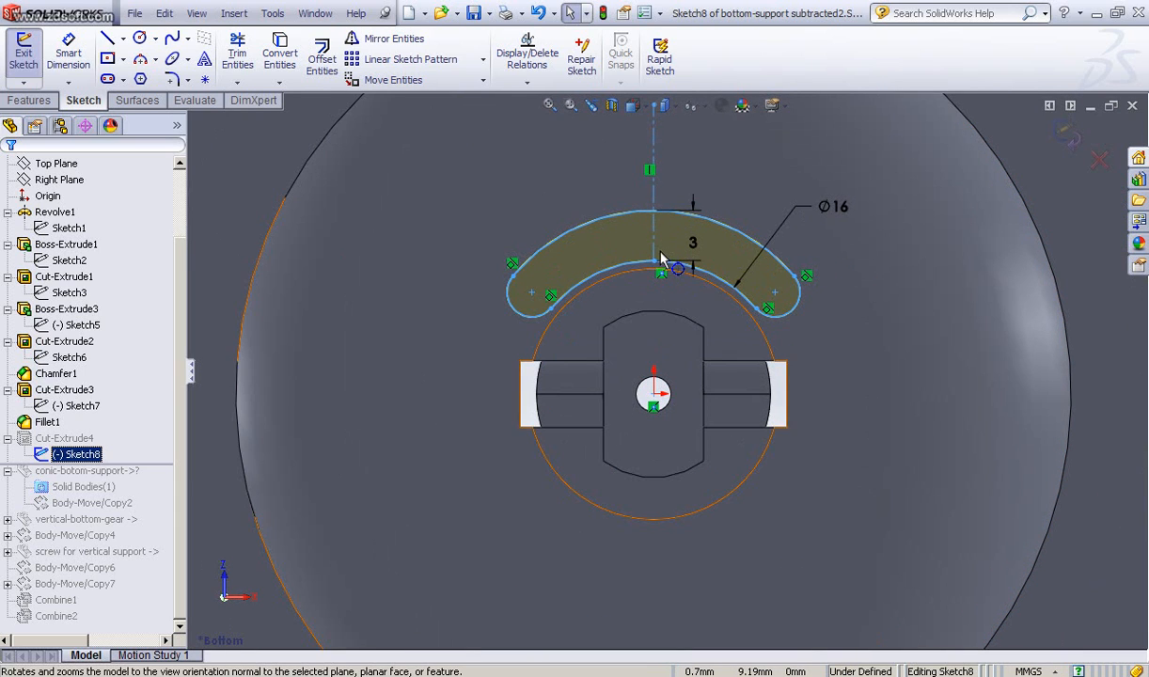
pyautogui.scroll(1, 743, 291)
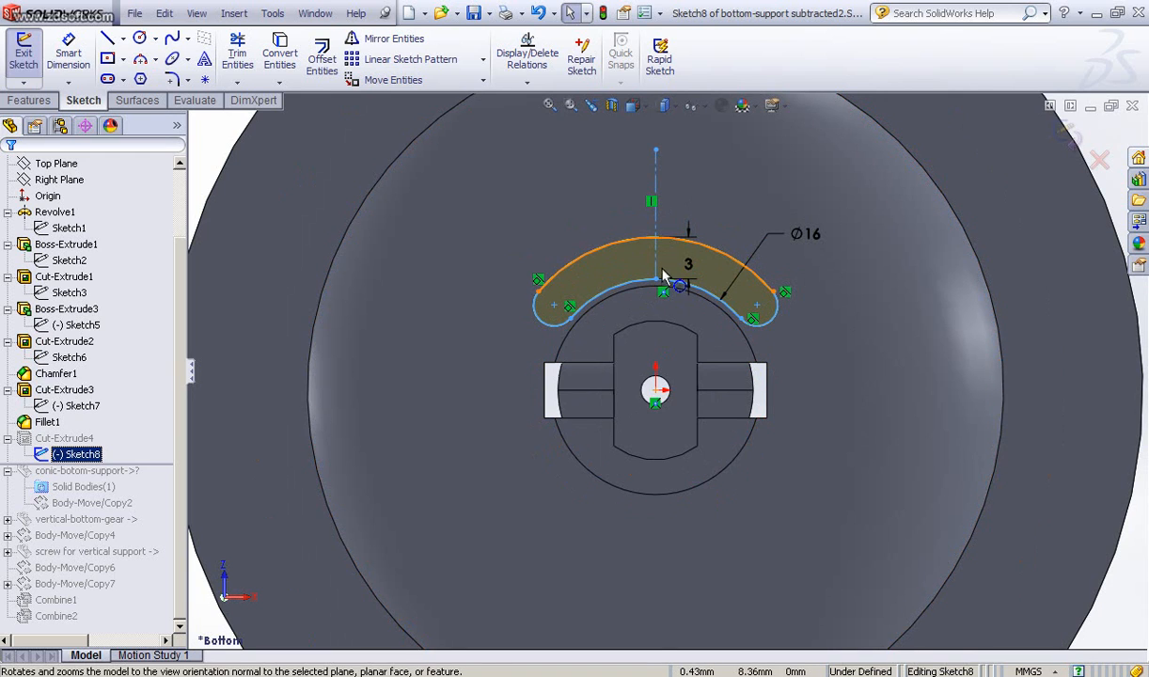
pyautogui.click(538, 306)
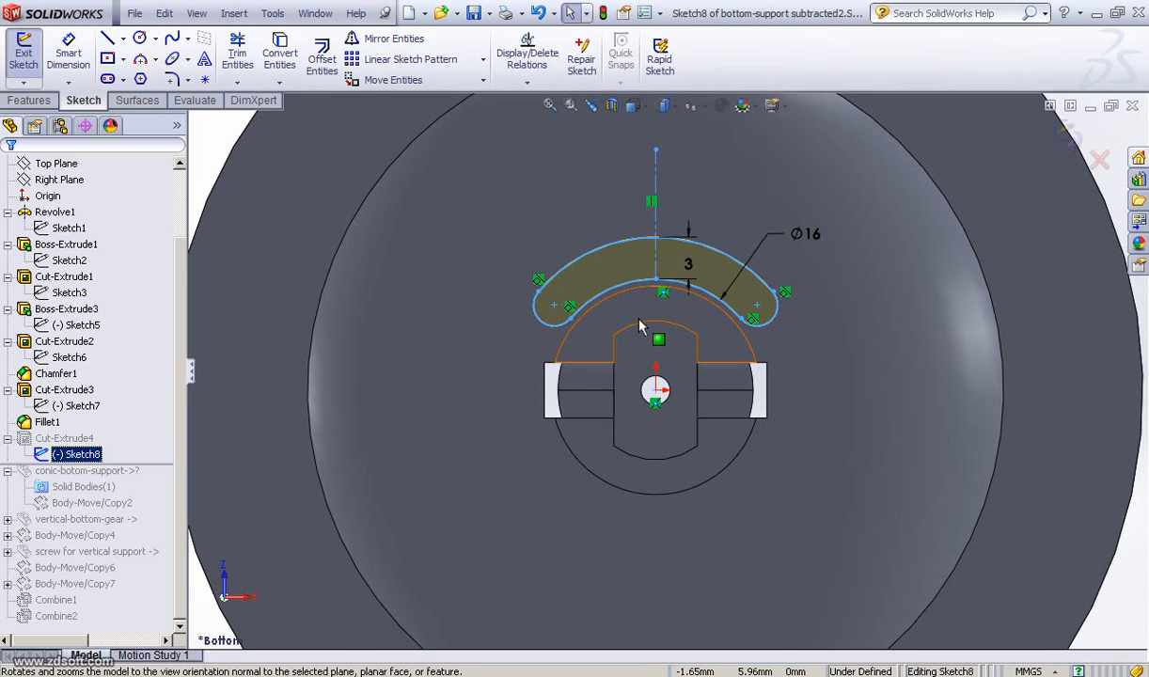
pyautogui.scroll(1, 640, 318)
pyautogui.scroll(-1, 640, 319)
pyautogui.scroll(1, 639, 326)
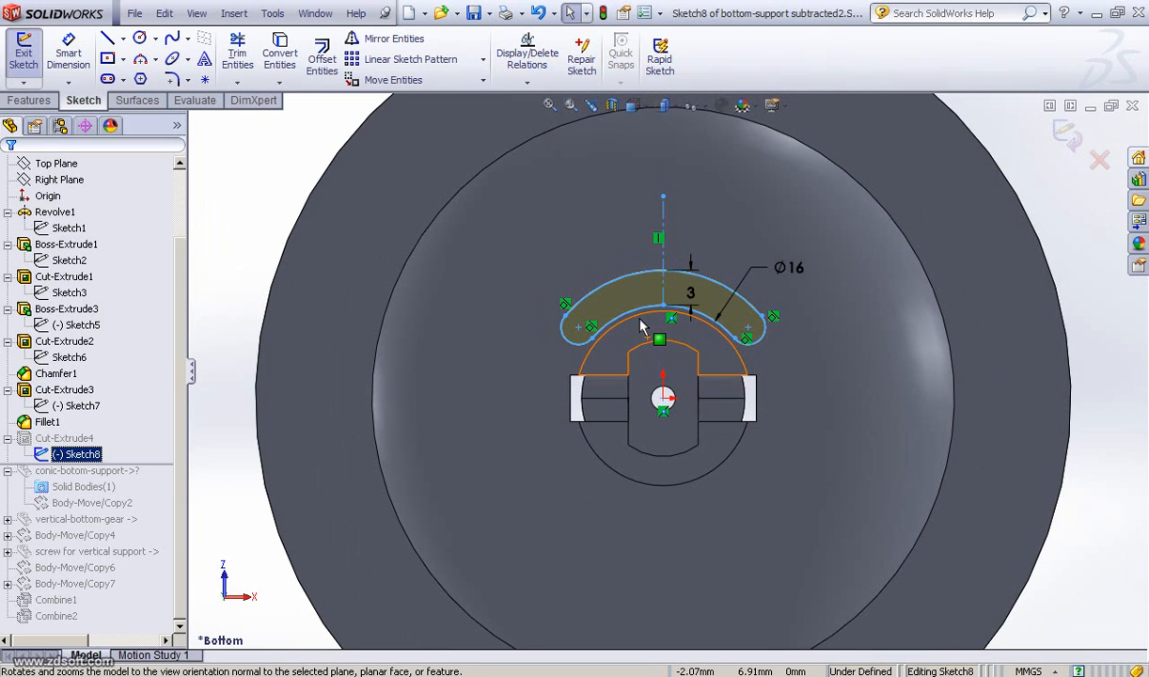
pyautogui.scroll(-3, 611, 311)
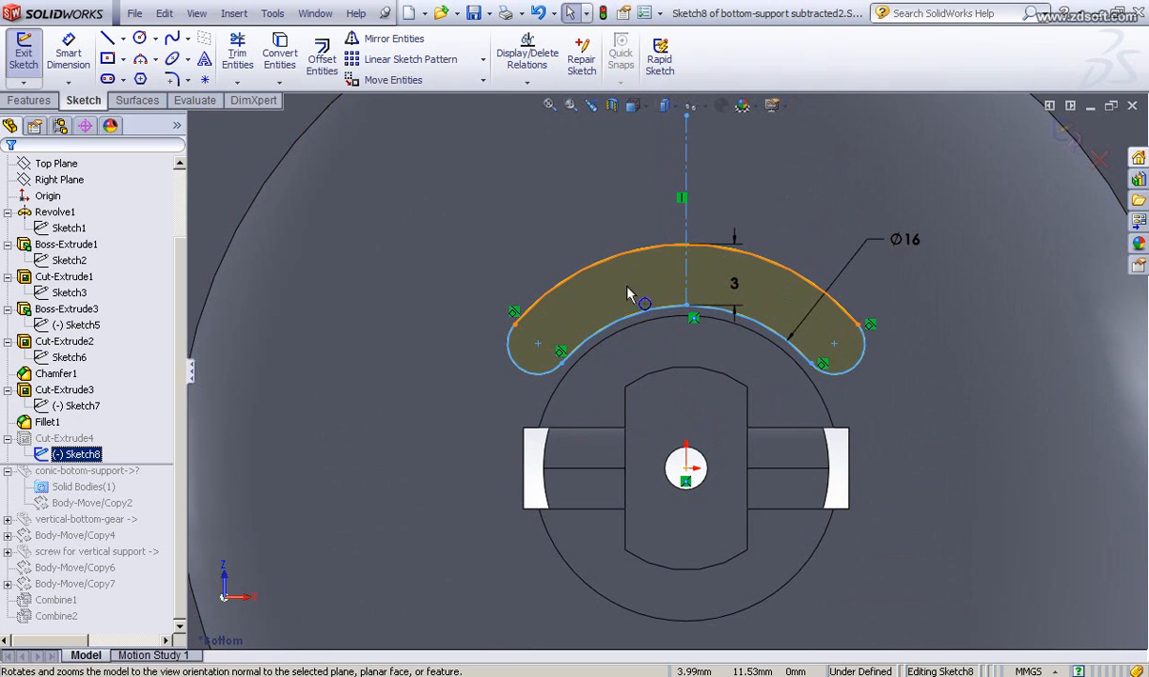
pyautogui.scroll(2, 681, 322)
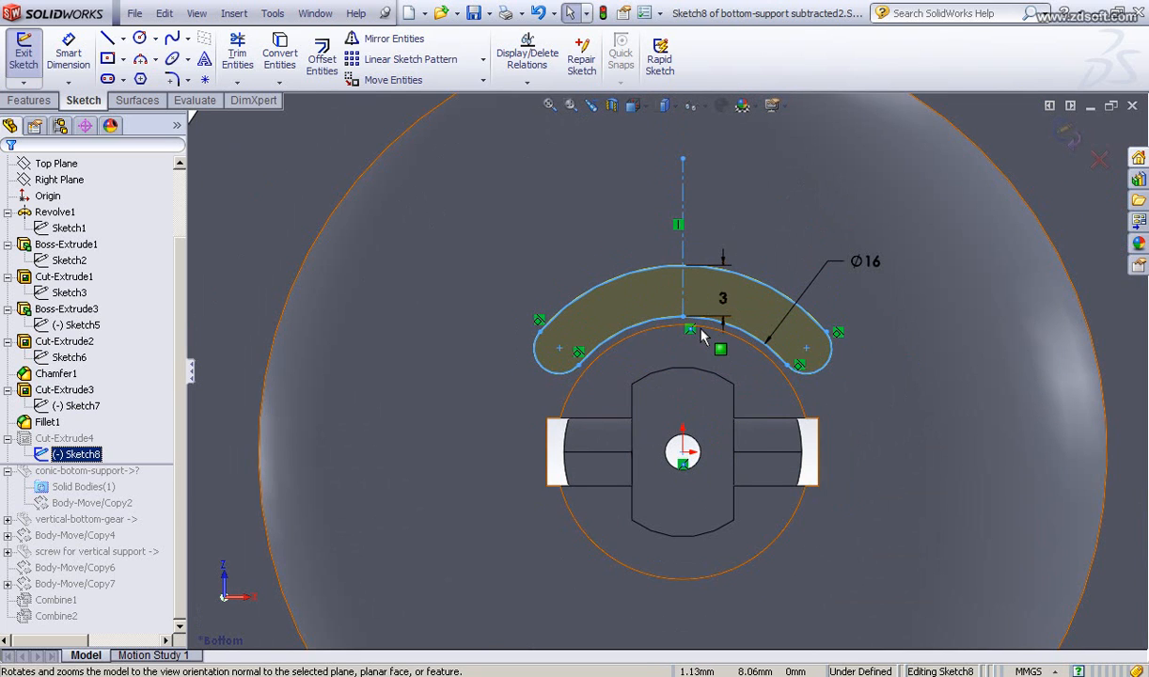
pyautogui.scroll(1, 701, 334)
pyautogui.scroll(1, 703, 337)
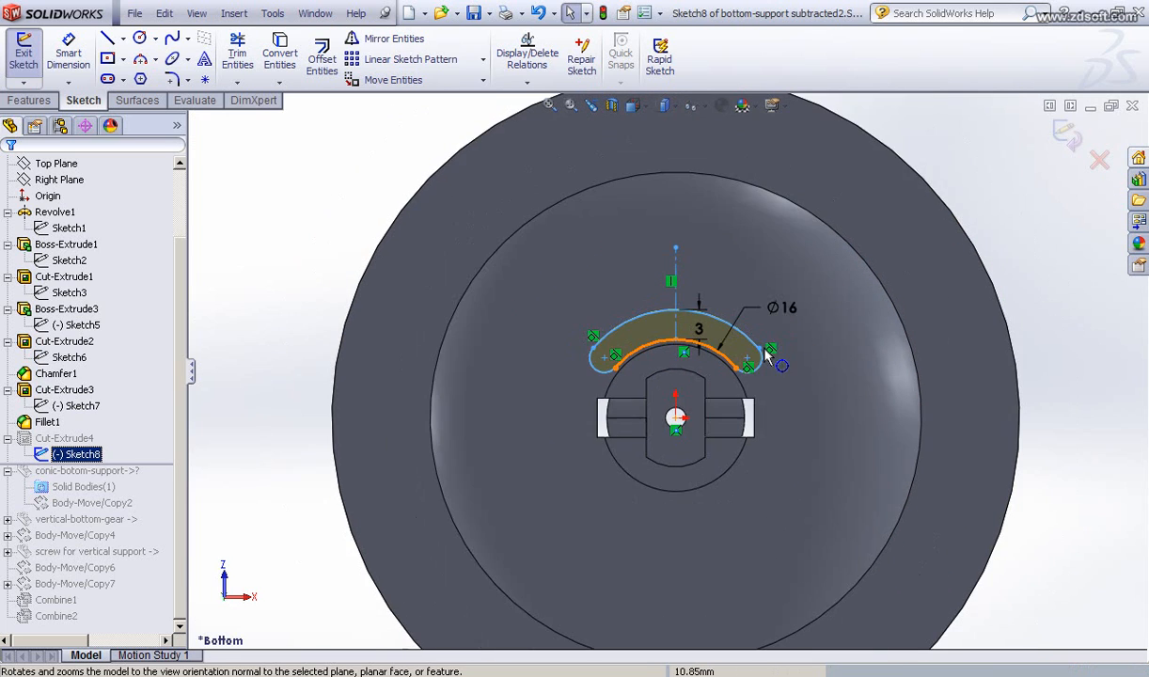
pyautogui.scroll(1, 828, 380)
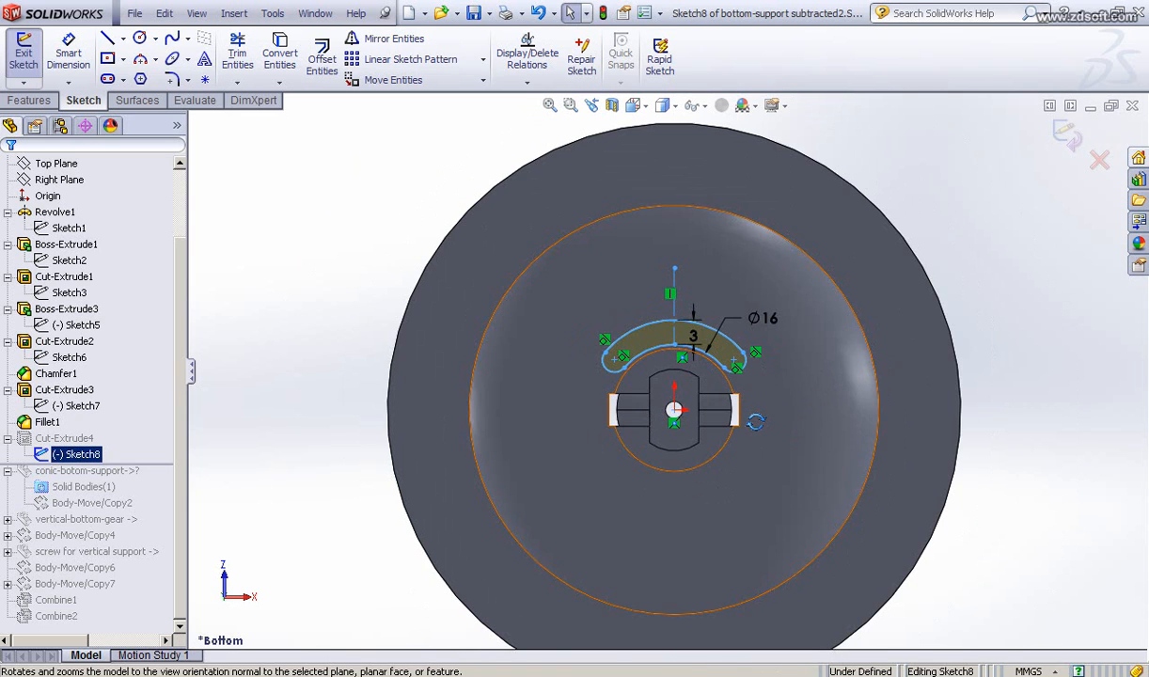
pyautogui.moveTo(767, 423); pyautogui.dragTo(529, 273, button='middle')
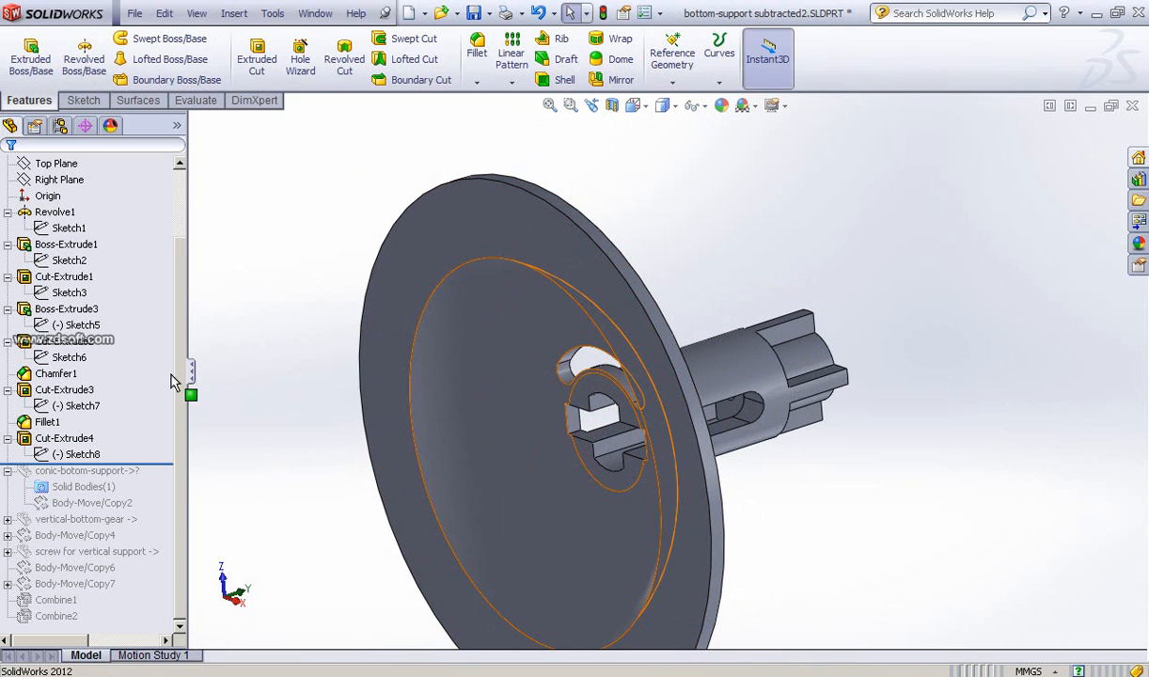
# Check the Cut-Extrude4 settings of the curved slot, close them, and view the dome from the side and in isometric
pyautogui.click(19, 440)
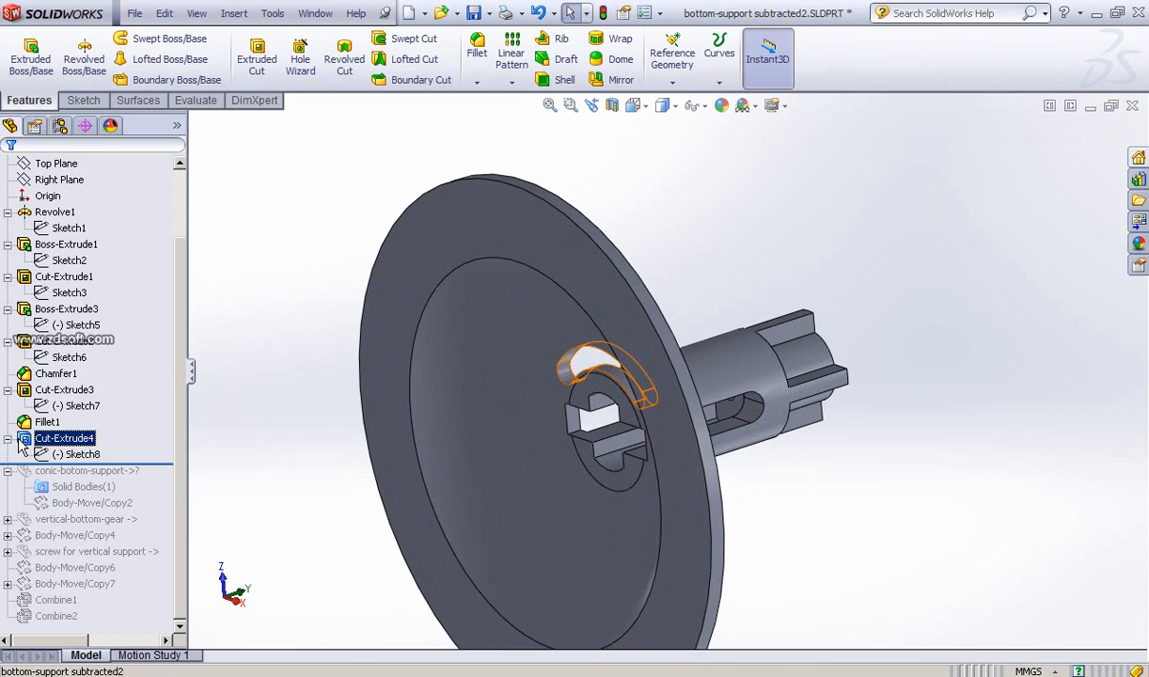
pyautogui.click(27, 390)
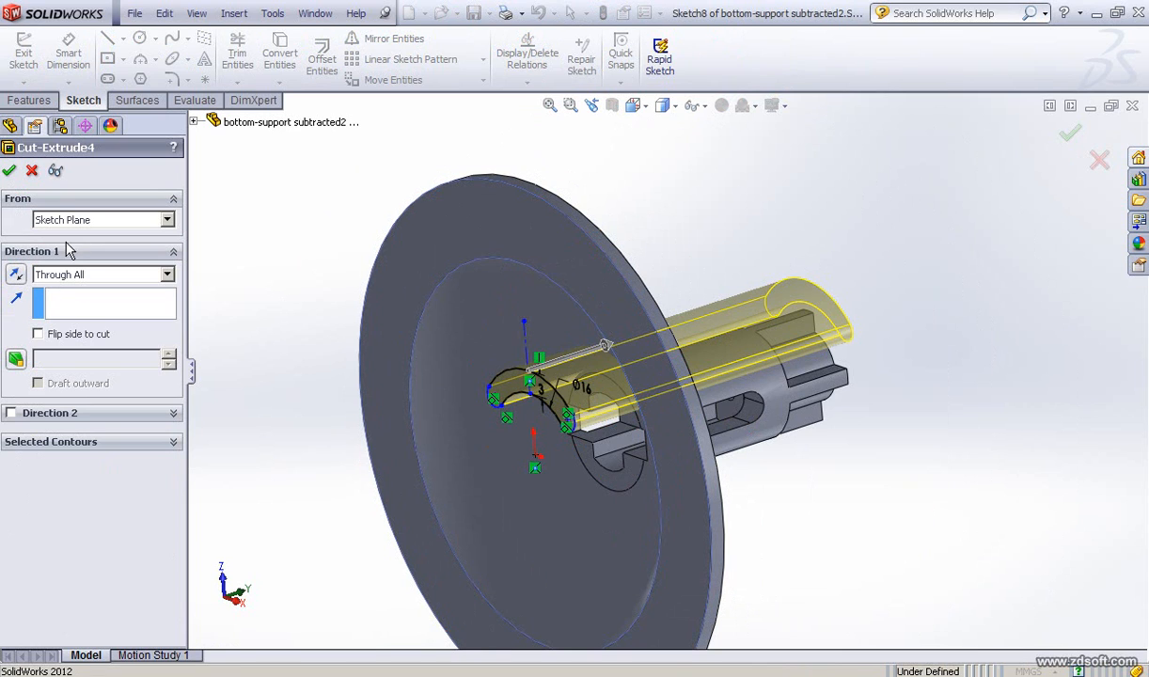
pyautogui.click(10, 171)
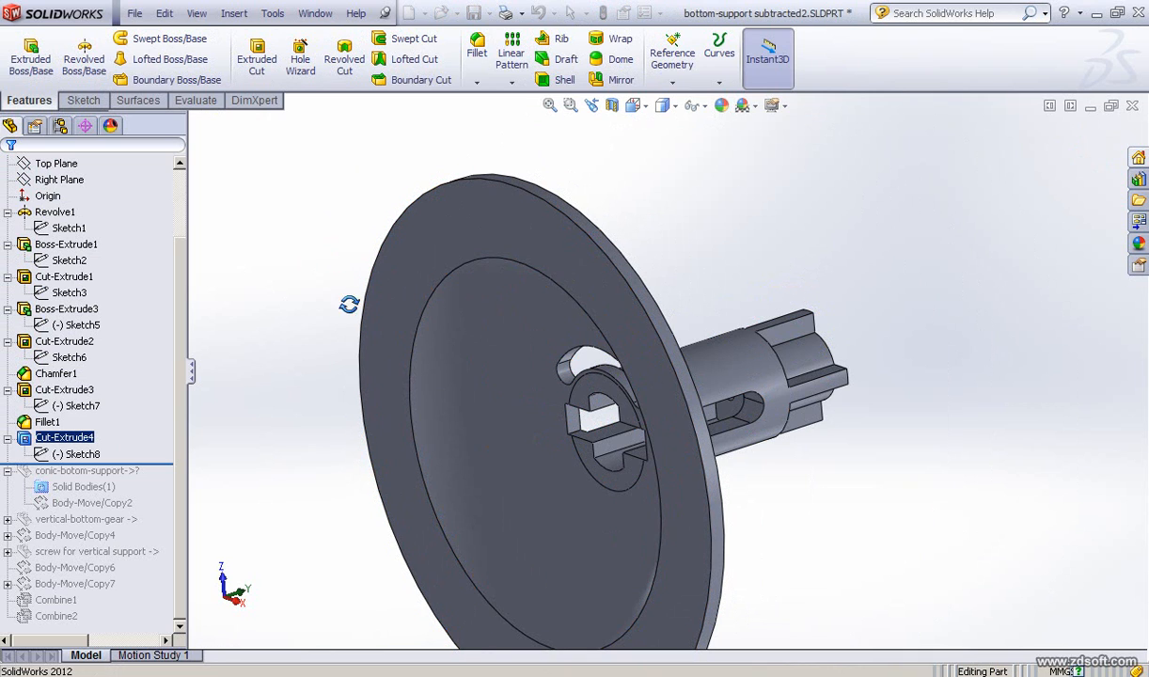
pyautogui.moveTo(349, 304); pyautogui.dragTo(448, 522, button='middle')
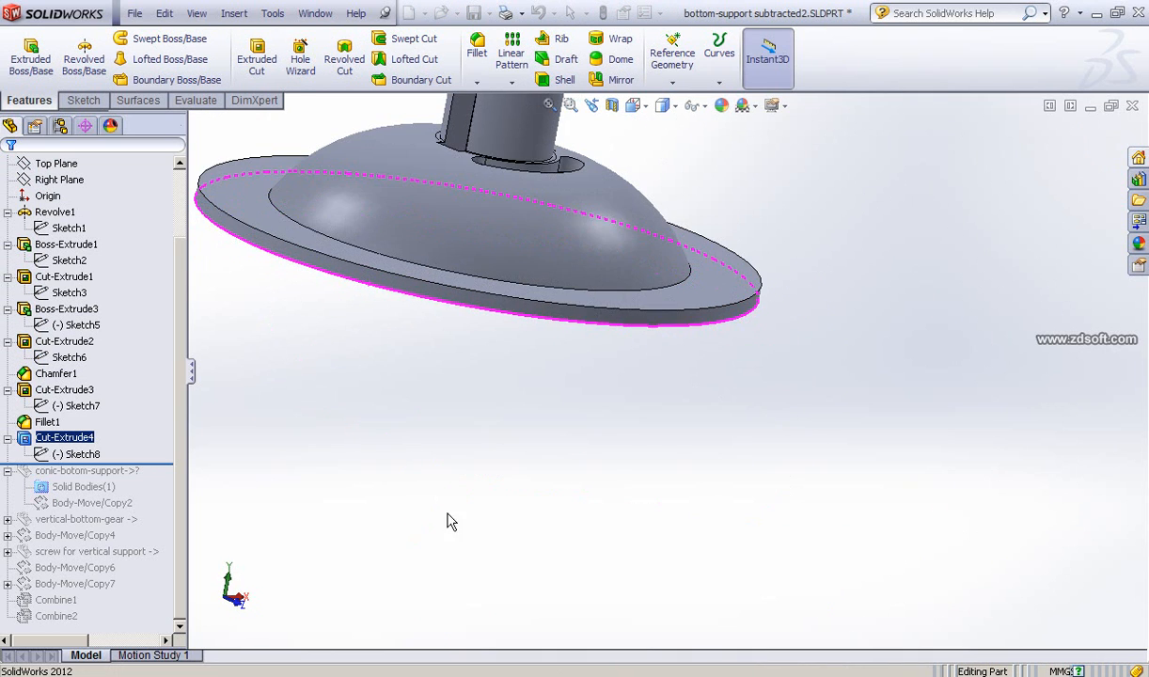
pyautogui.hotkey('ctrl', '7')
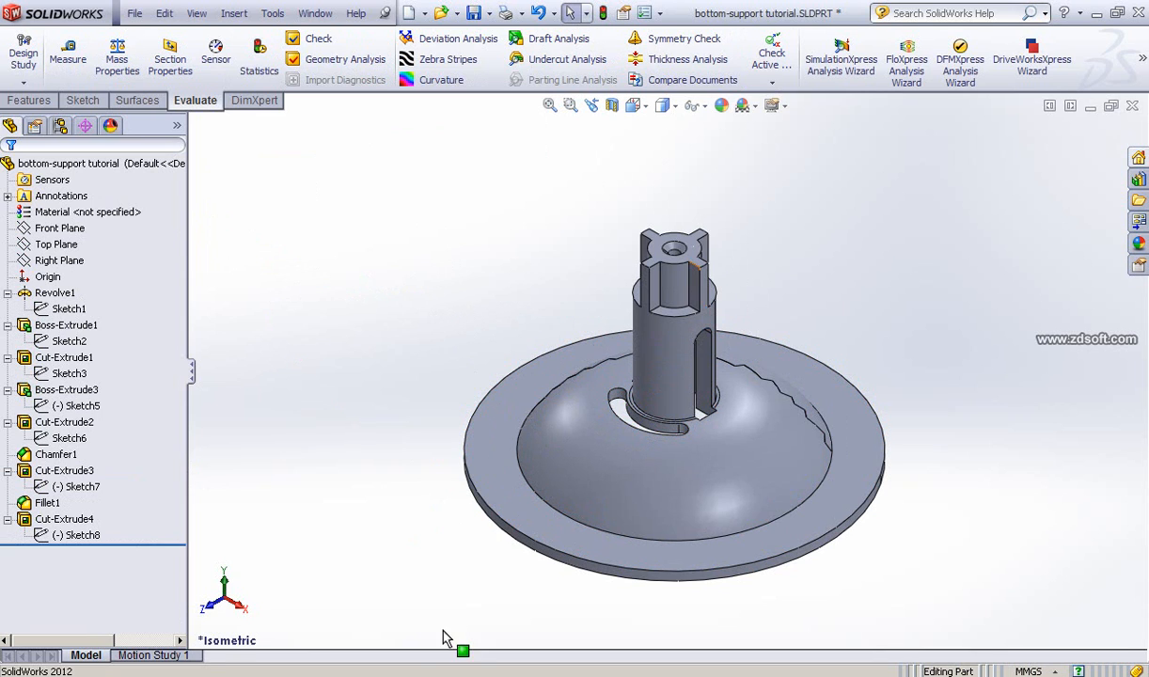
# Insert the part conic-botom-support.SLDPRT into the bottom-support tutorial part and place it beside the post
pyautogui.hotkey('alt', 'Tab')
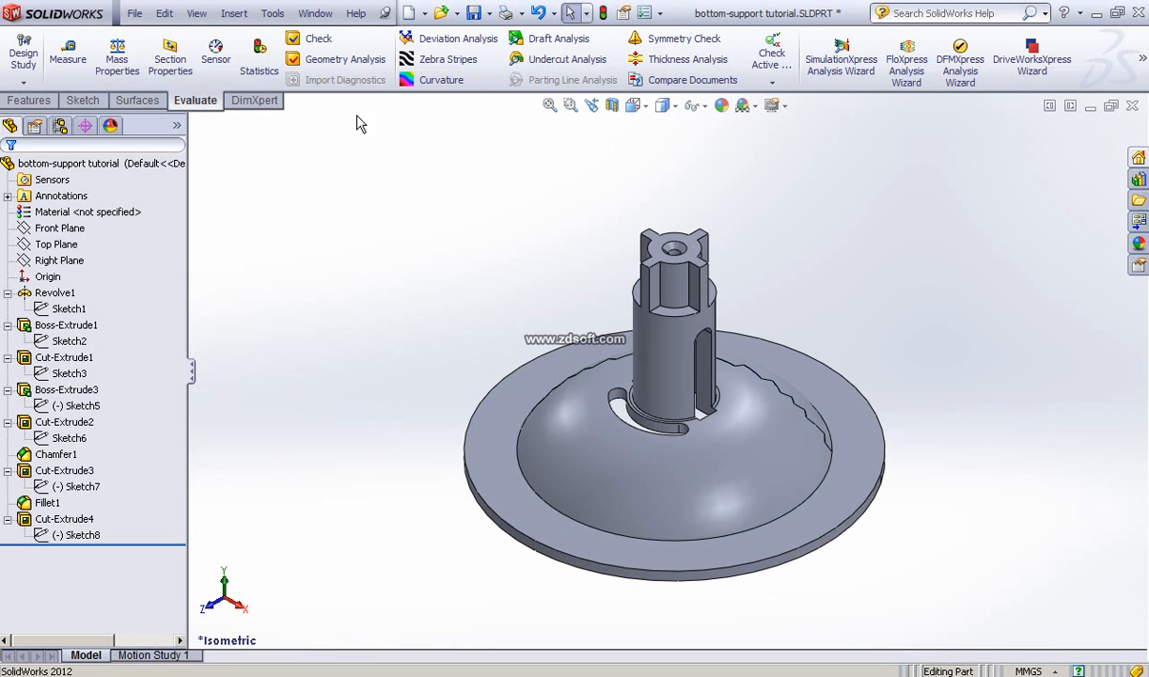
pyautogui.click(234, 13)
pyautogui.click(263, 332)
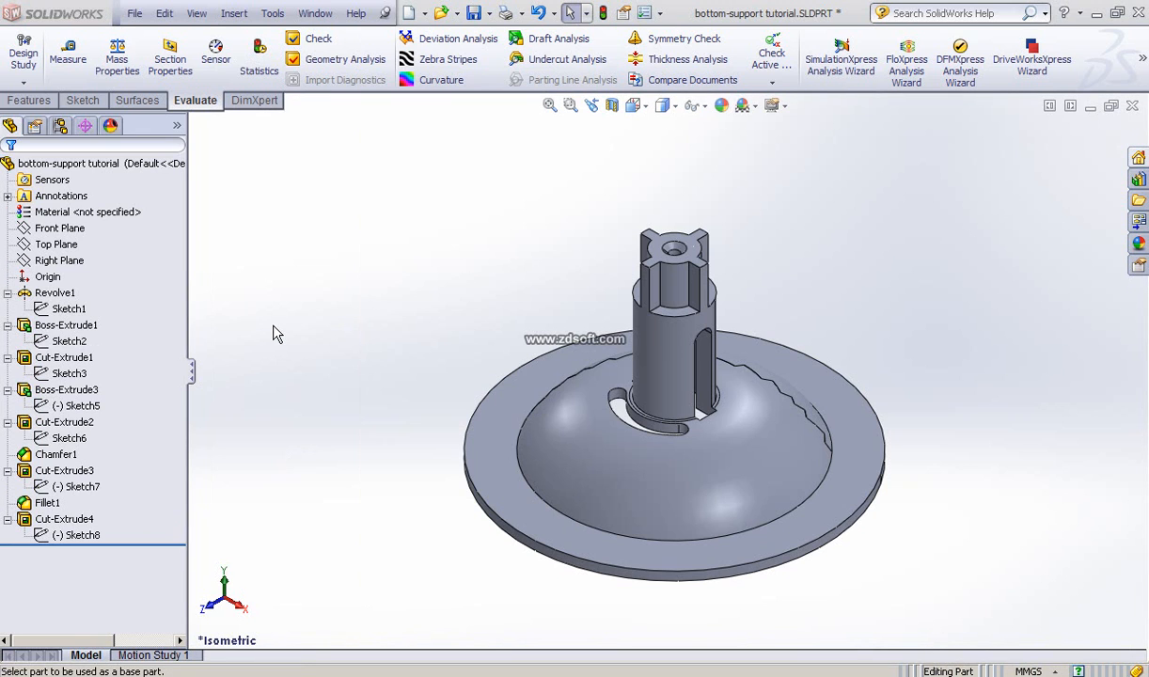
pyautogui.moveTo(563, 158); pyautogui.dragTo(563, 248)
pyautogui.click(237, 179)
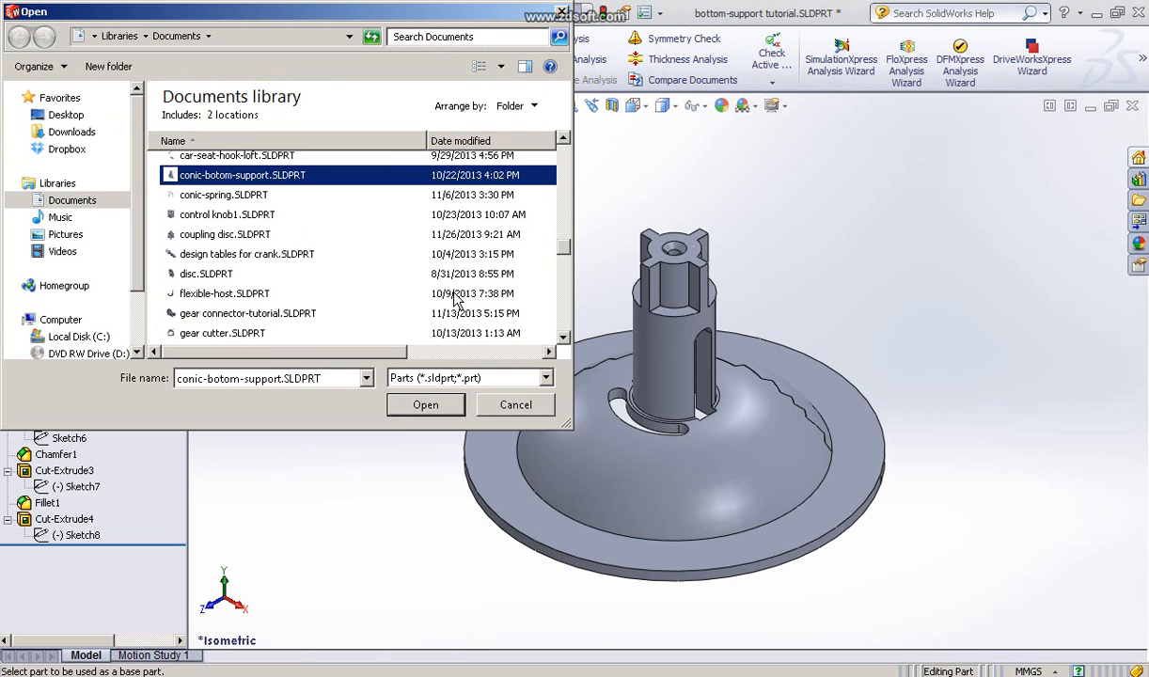
pyautogui.click(434, 405)
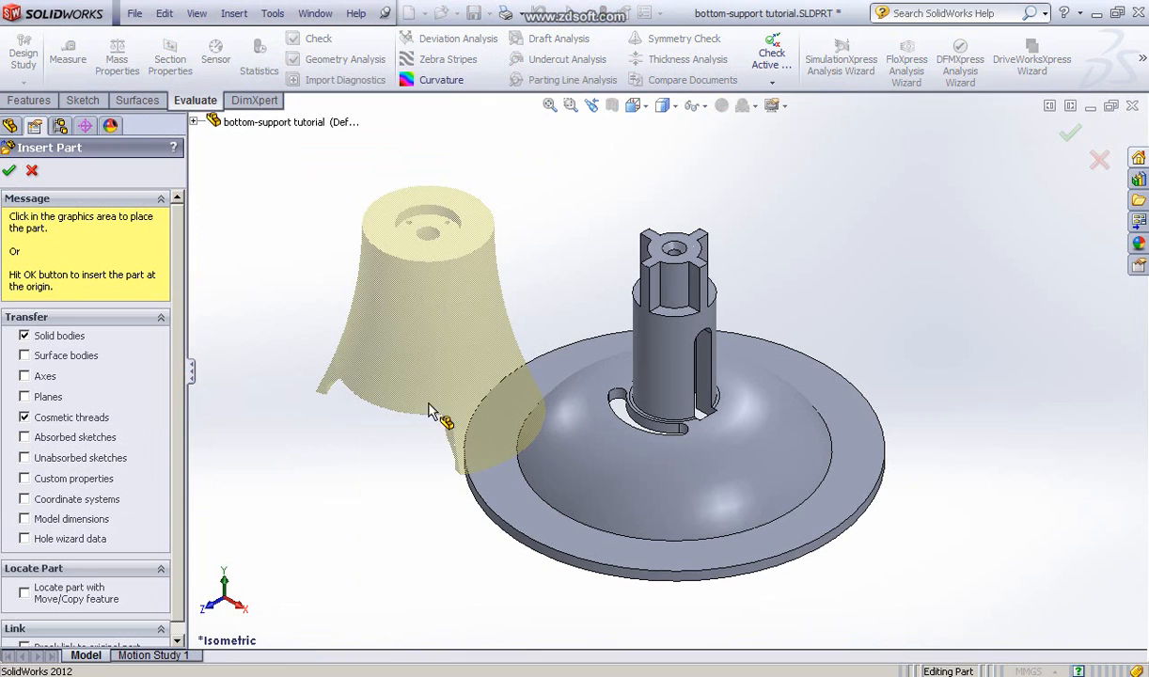
pyautogui.moveTo(441, 321); pyautogui.dragTo(451, 254, button='middle')
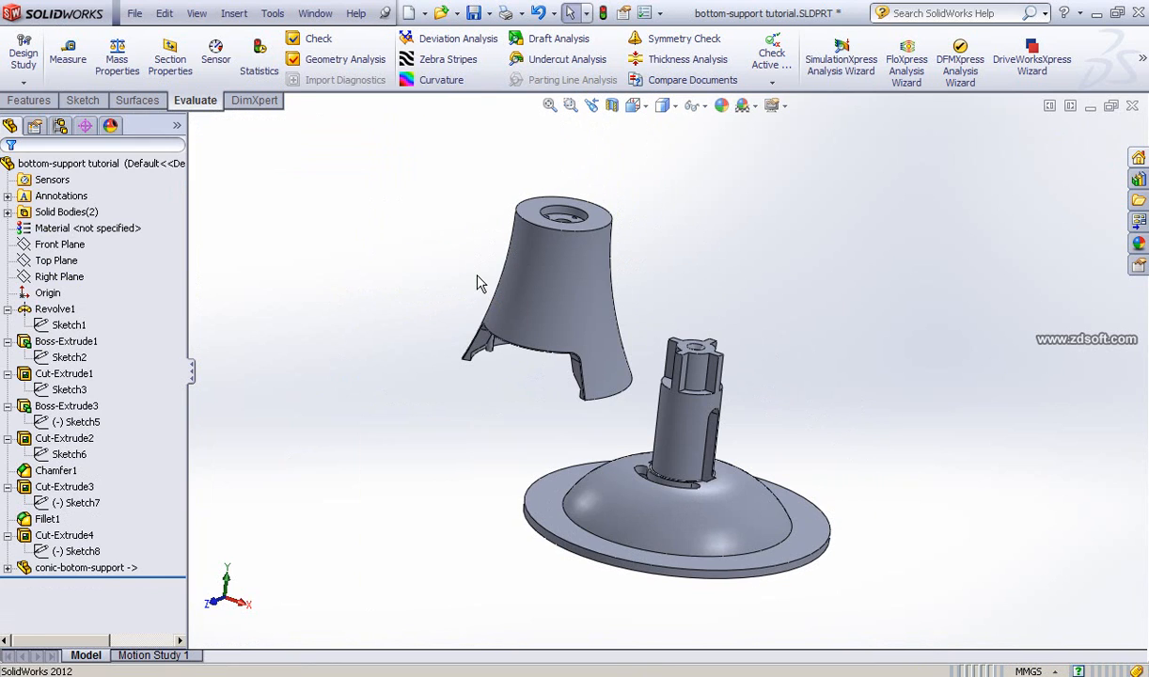
# Set up a Move/Copy Body operation for the inserted conic body, using mate constraints for positioning
pyautogui.click(234, 13)
pyautogui.moveTo(260, 76)
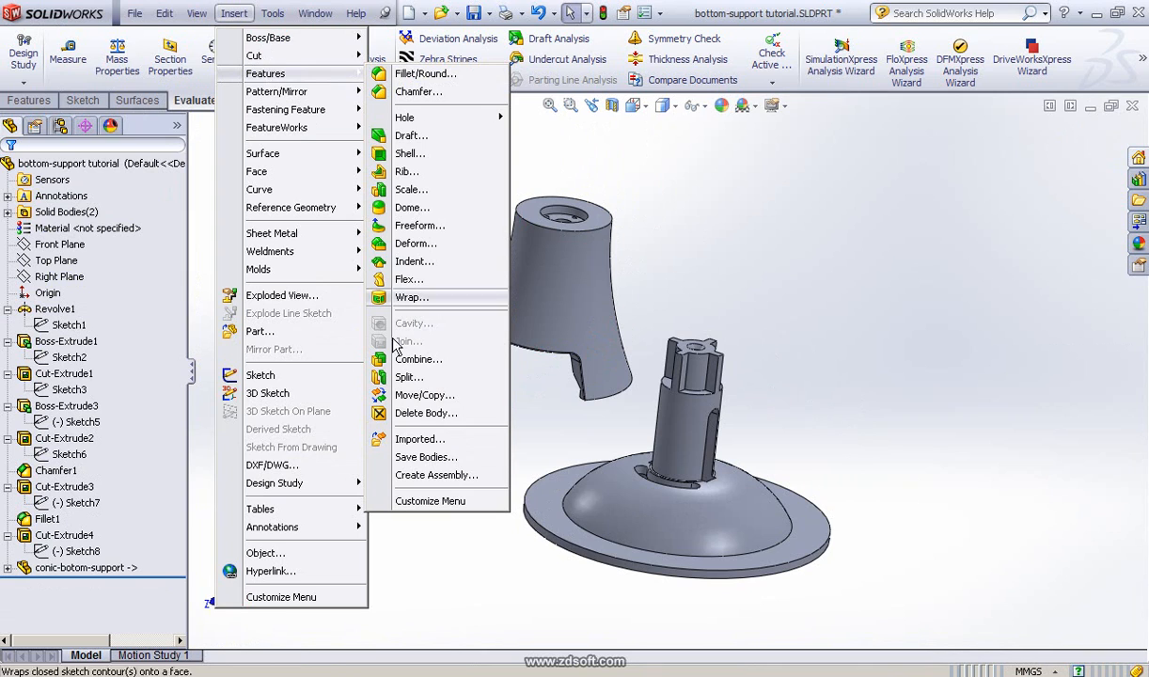
pyautogui.click(395, 395)
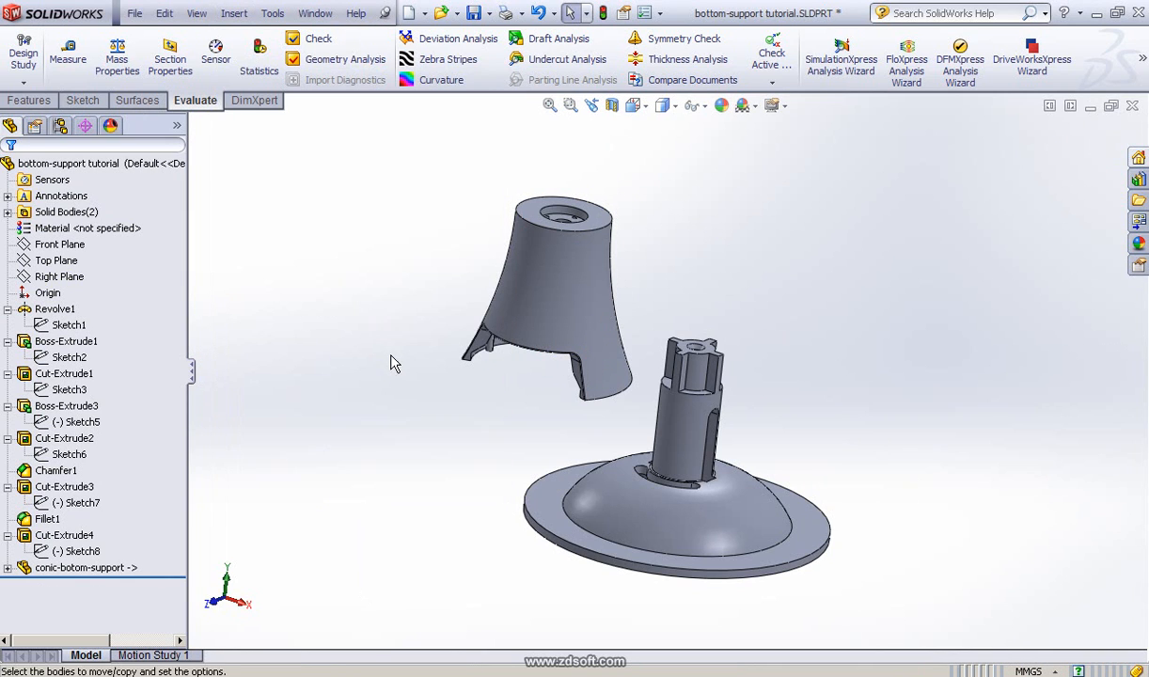
pyautogui.click(559, 280)
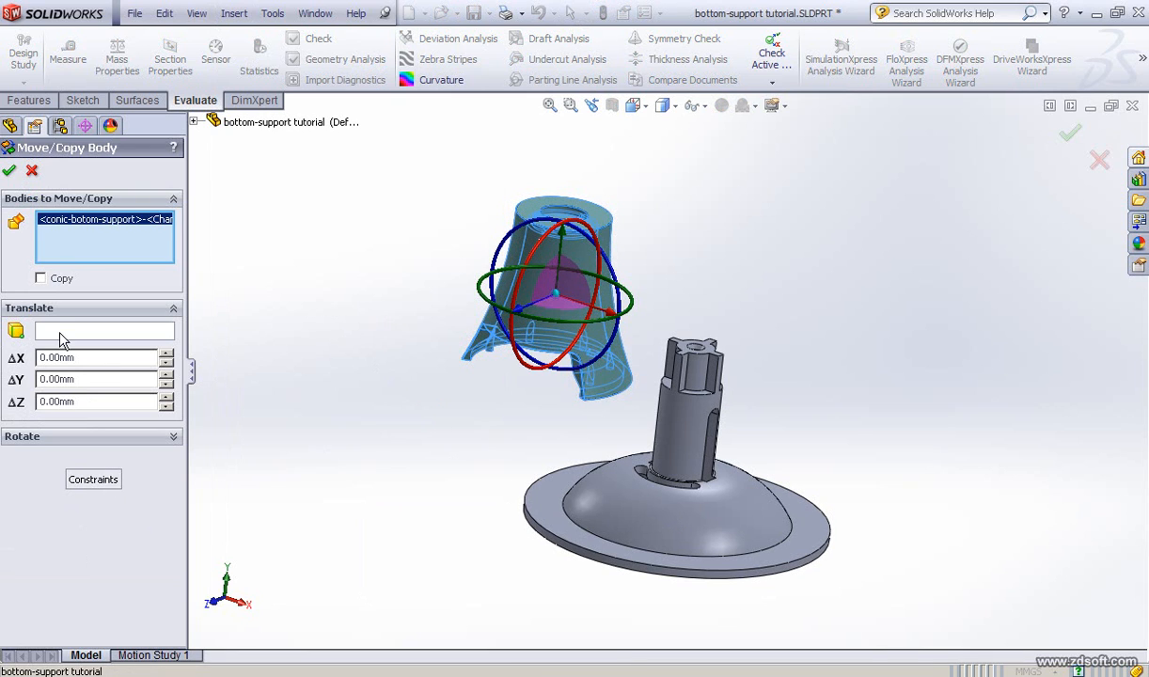
pyautogui.click(93, 482)
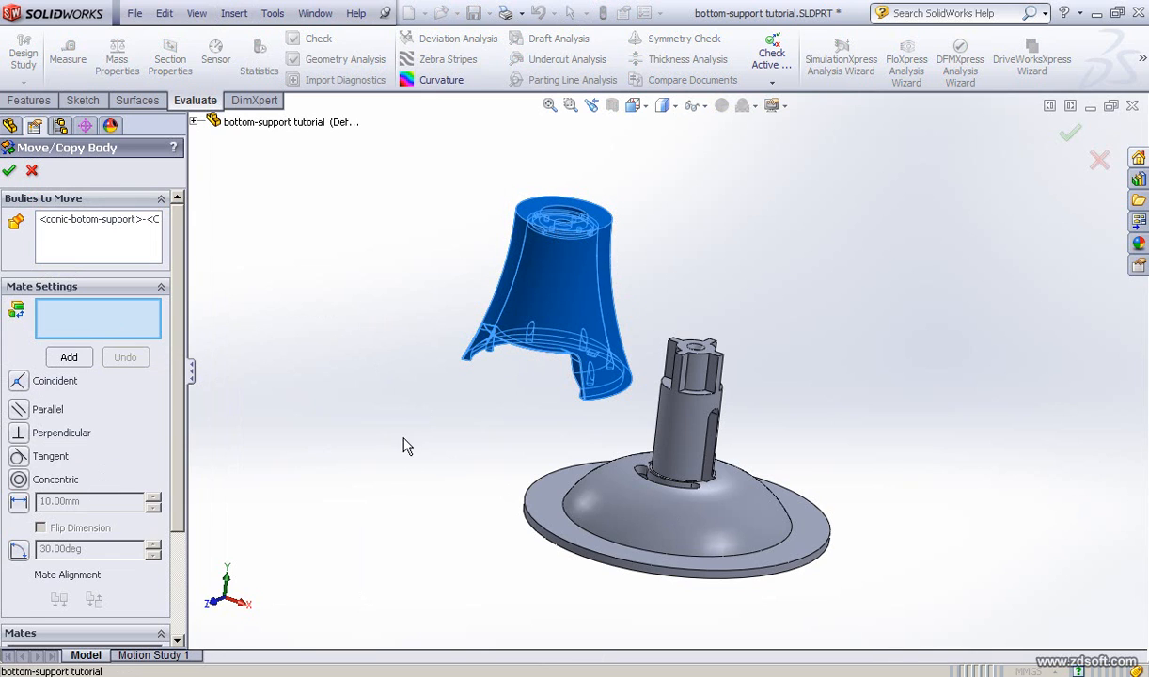
# Add a concentric mate between the cylindrical recess in the conic body's top and the post's outer cylindrical face
pyautogui.scroll(-3, 461, 354)
pyautogui.scroll(-2, 459, 357)
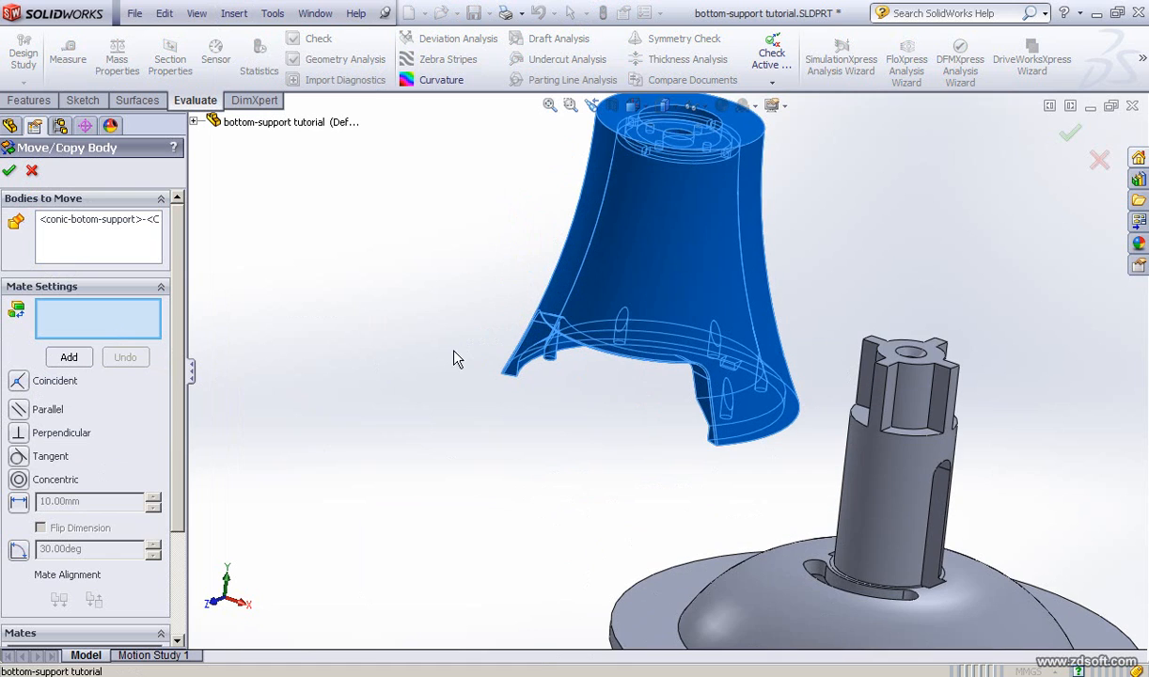
pyautogui.scroll(5, 658, 246)
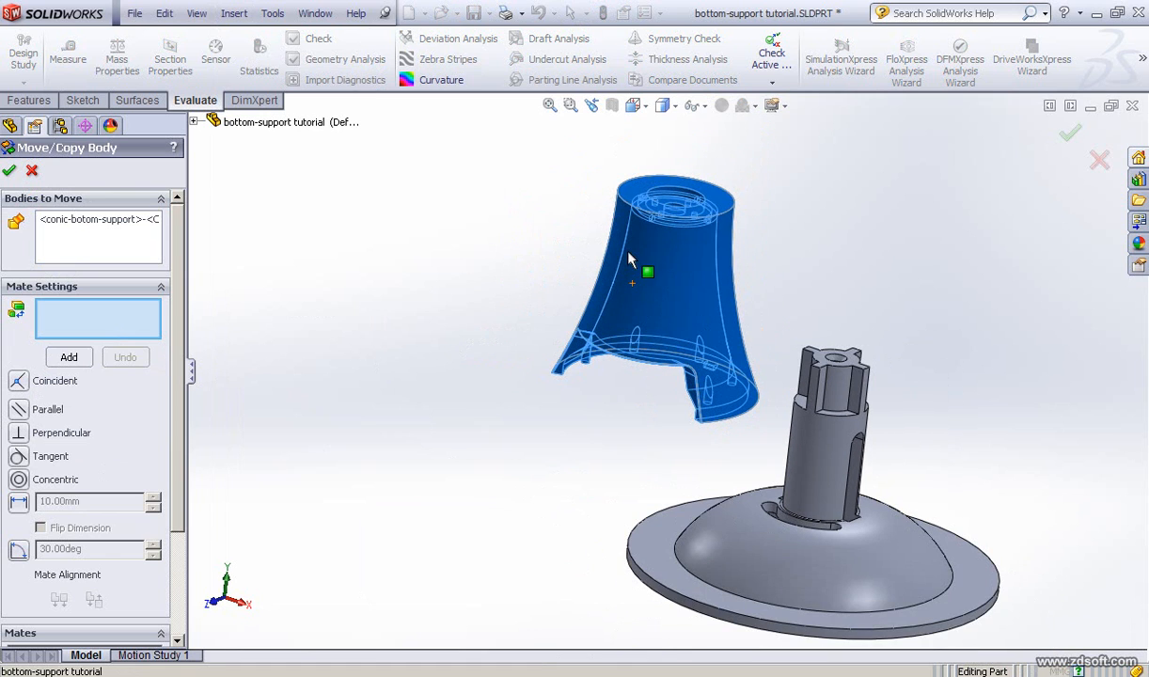
pyautogui.scroll(-2, 605, 284)
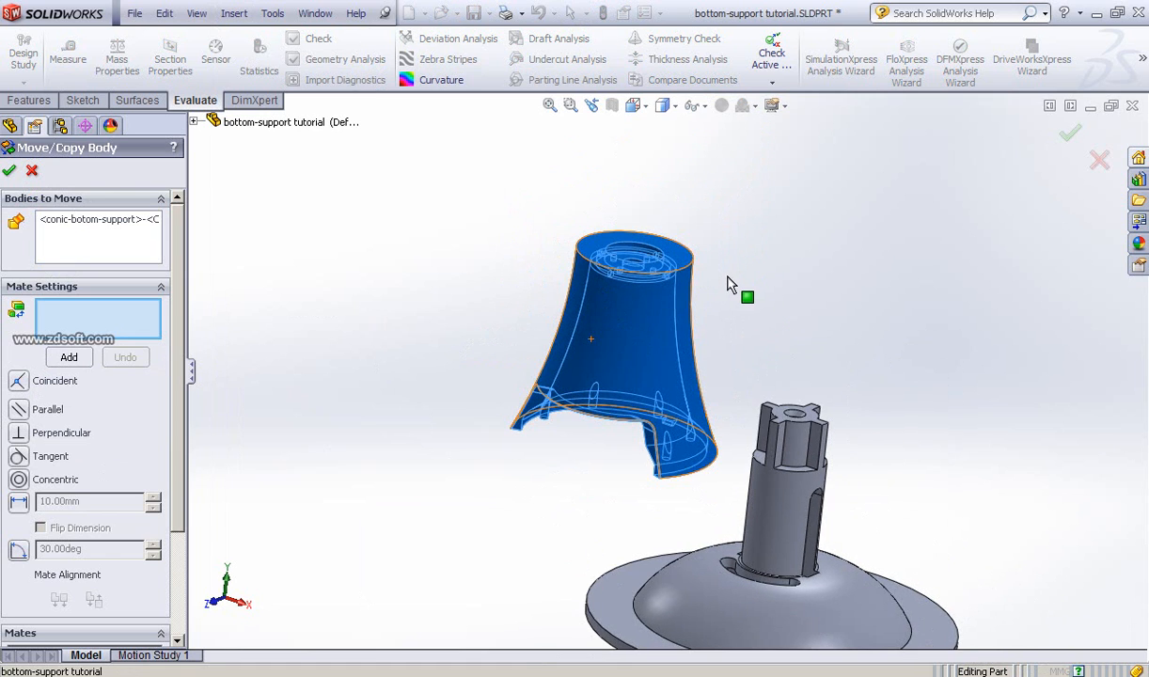
pyautogui.scroll(-1, 731, 282)
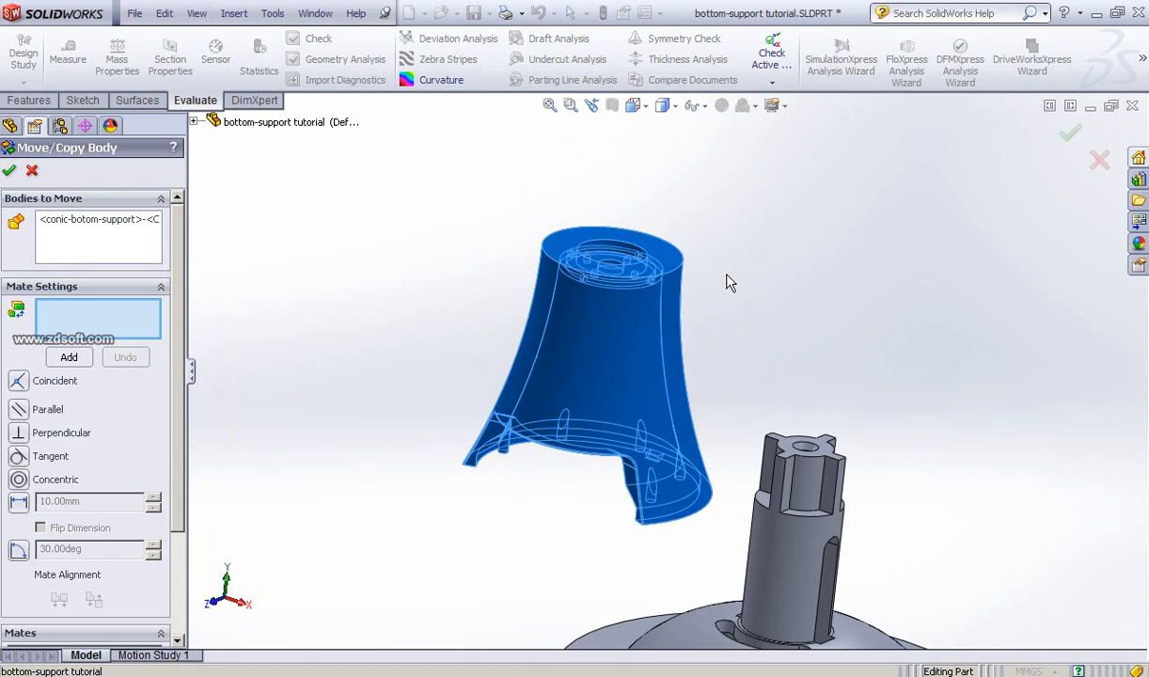
pyautogui.click(616, 254)
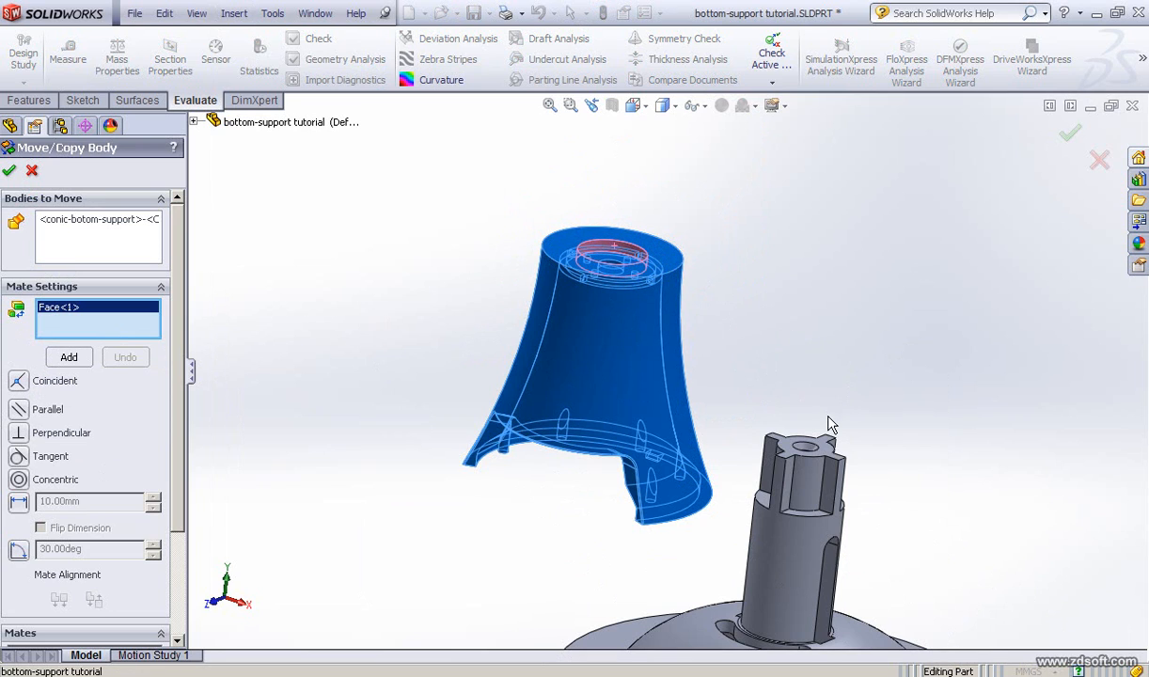
pyautogui.click(791, 575)
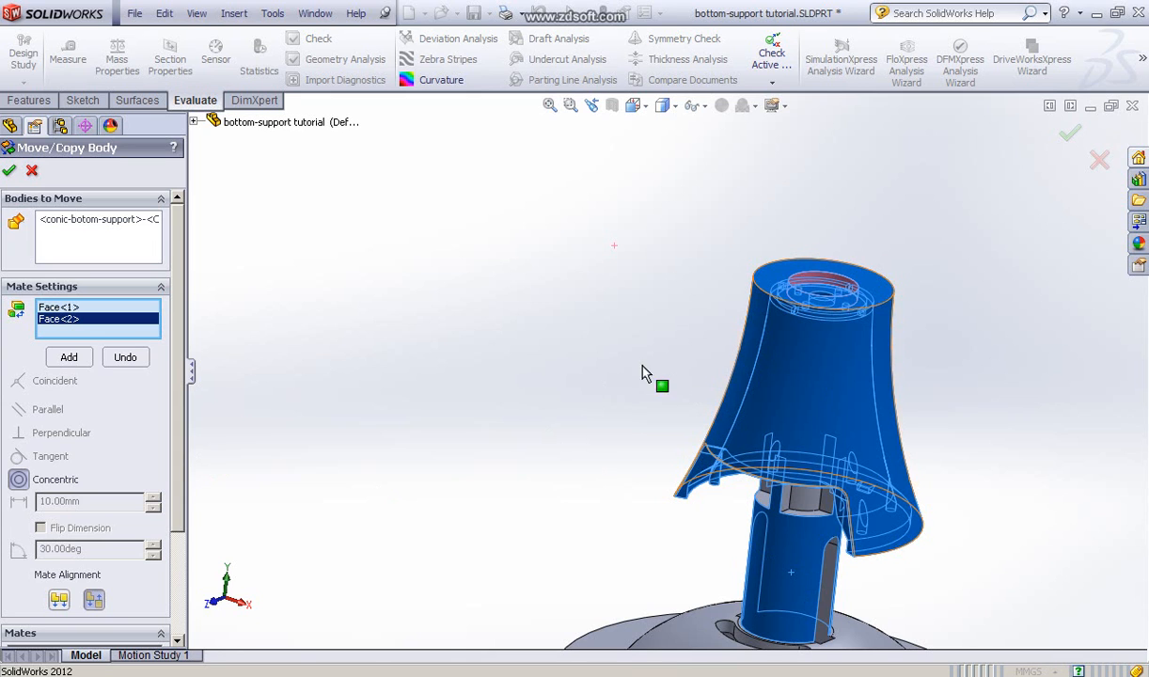
pyautogui.moveTo(617, 382); pyautogui.dragTo(575, 305, button='middle')
pyautogui.click(70, 360)
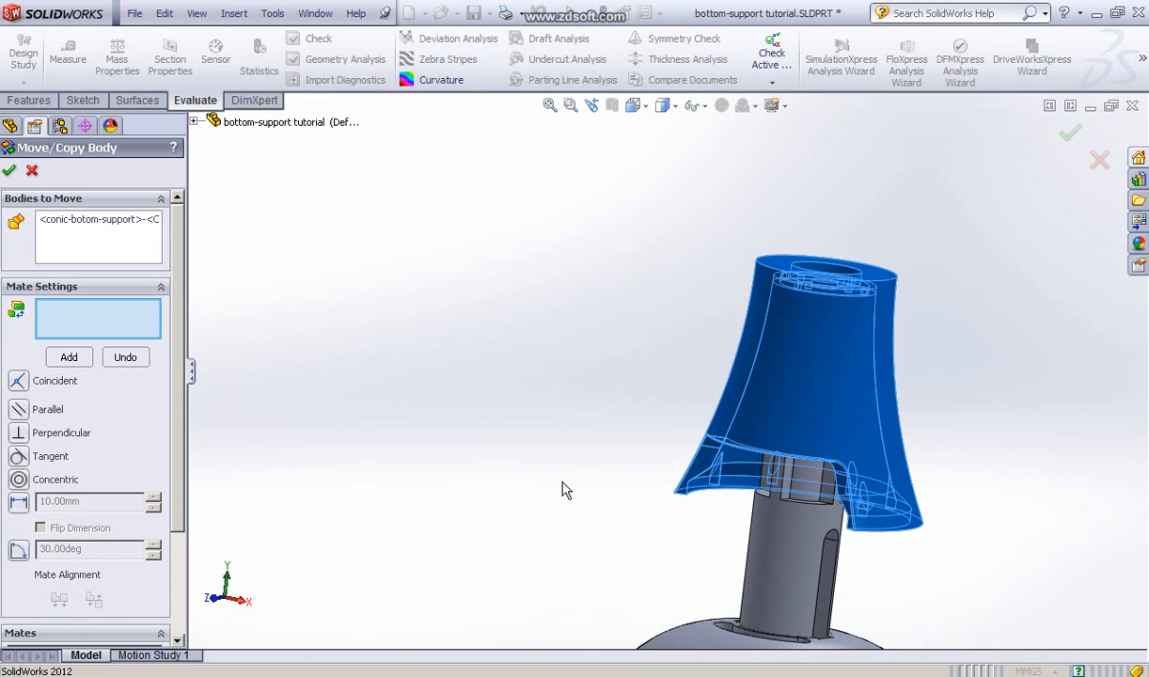
# Add a coincident mate between the conic body's lower rim face and the underside of the base flange, and apply the body move
pyautogui.keyDown('ctrl'); pyautogui.moveTo(556, 480); pyautogui.dragTo(536, 416, button='middle'); pyautogui.keyUp('ctrl')
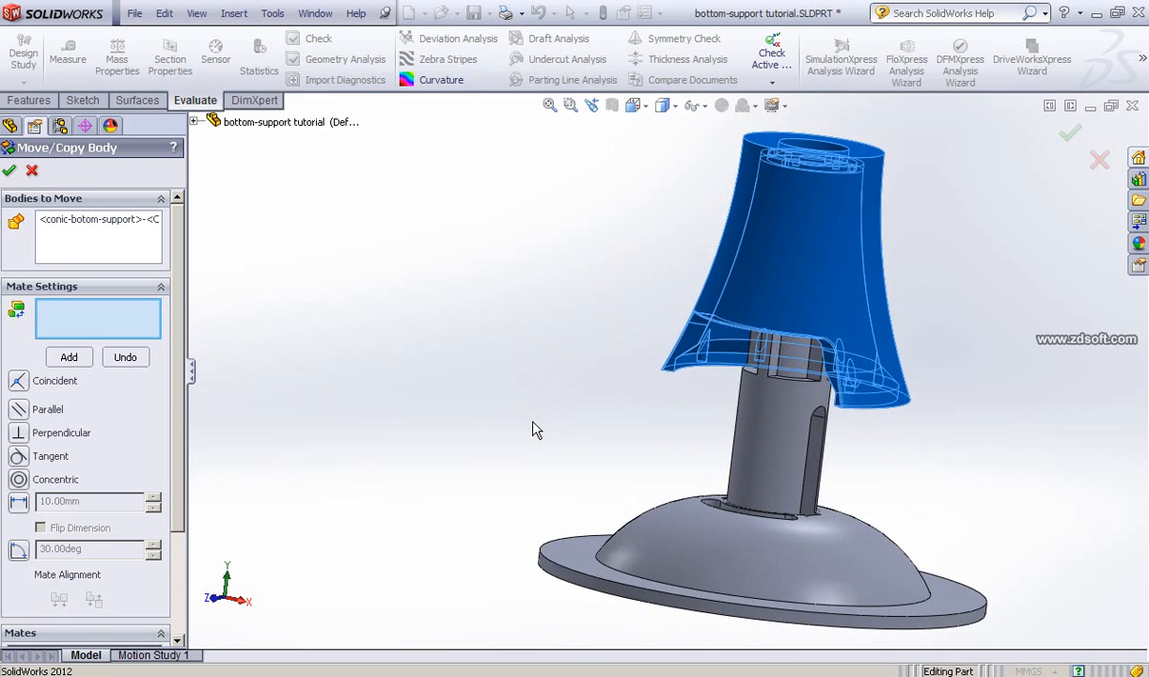
pyautogui.moveTo(544, 350); pyautogui.dragTo(679, 377, button='middle')
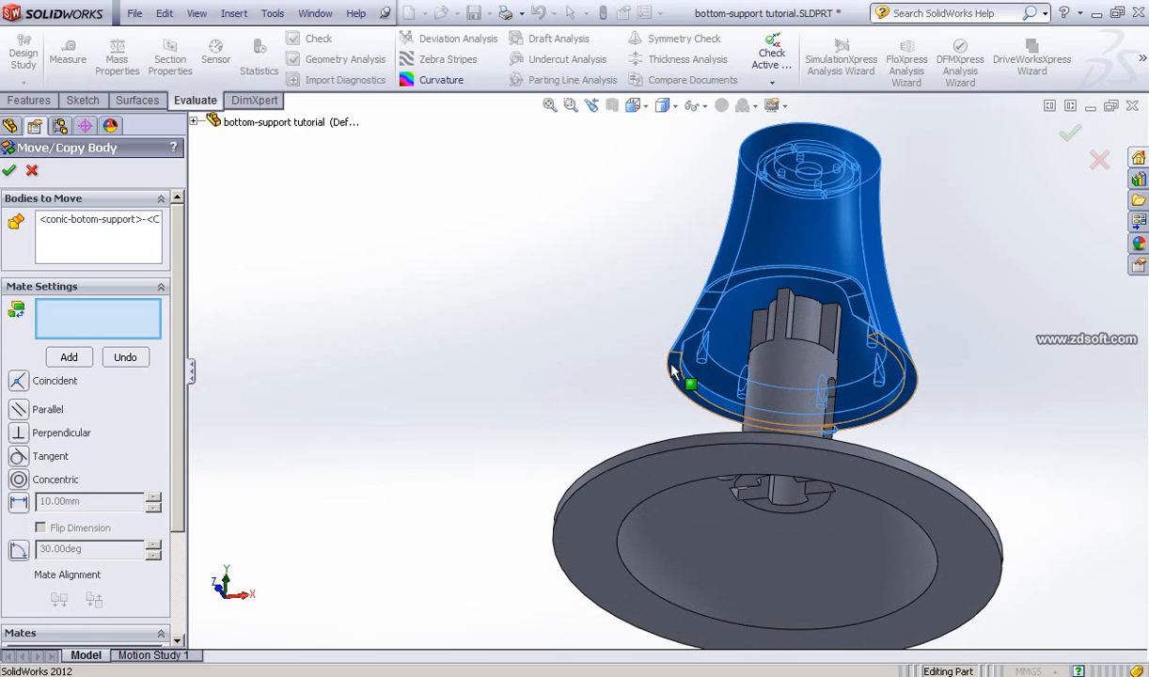
pyautogui.click(673, 372)
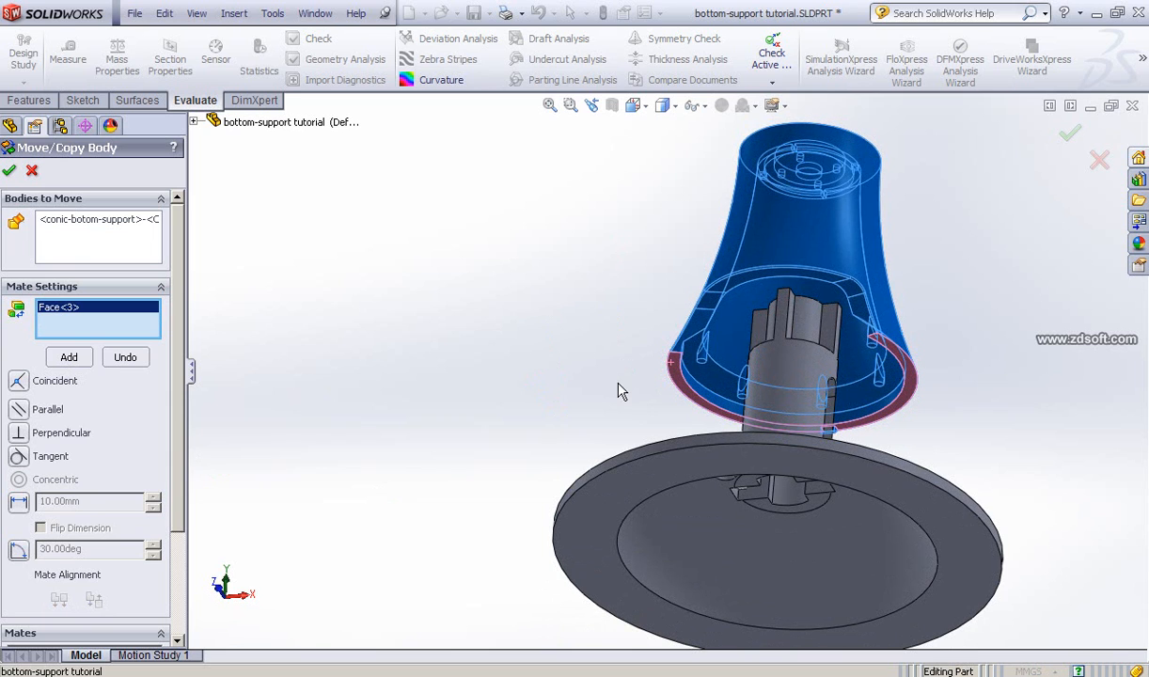
pyautogui.click(625, 501)
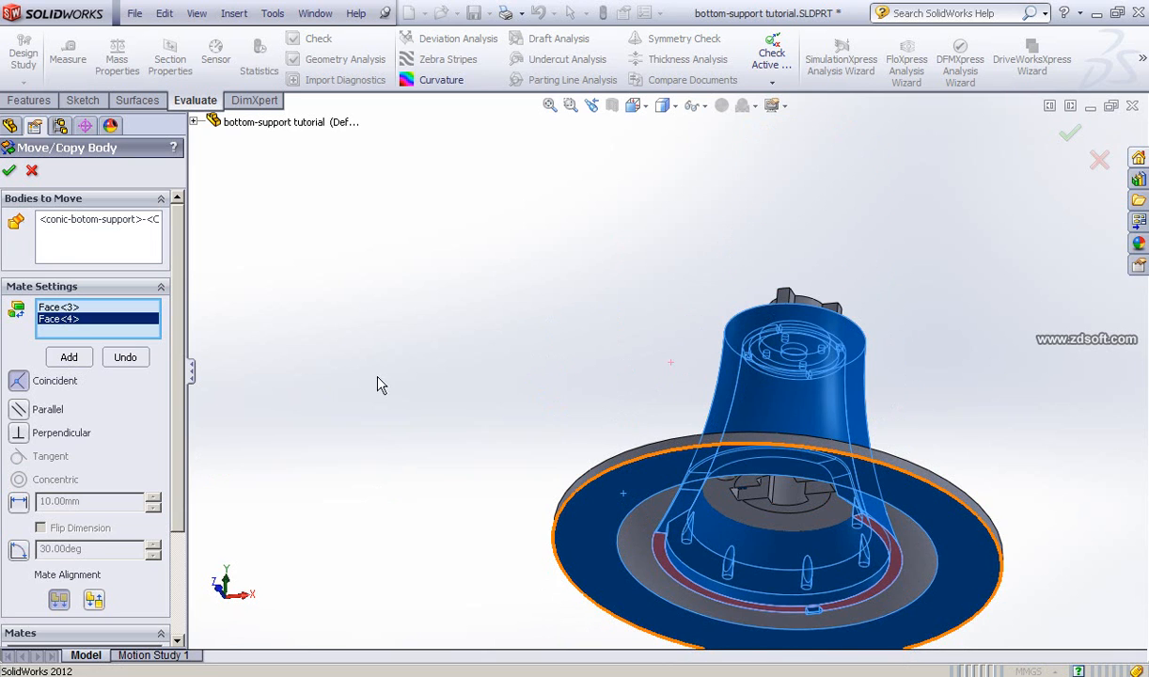
pyautogui.click(69, 359)
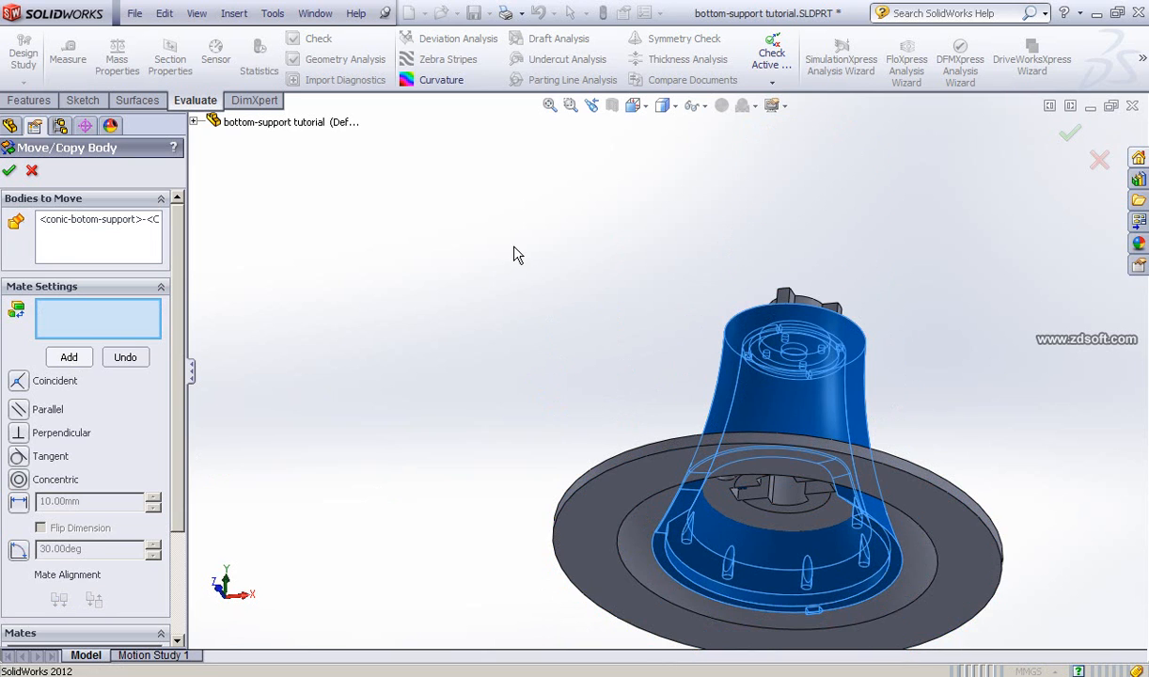
pyautogui.moveTo(505, 249); pyautogui.dragTo(468, 367, button='middle')
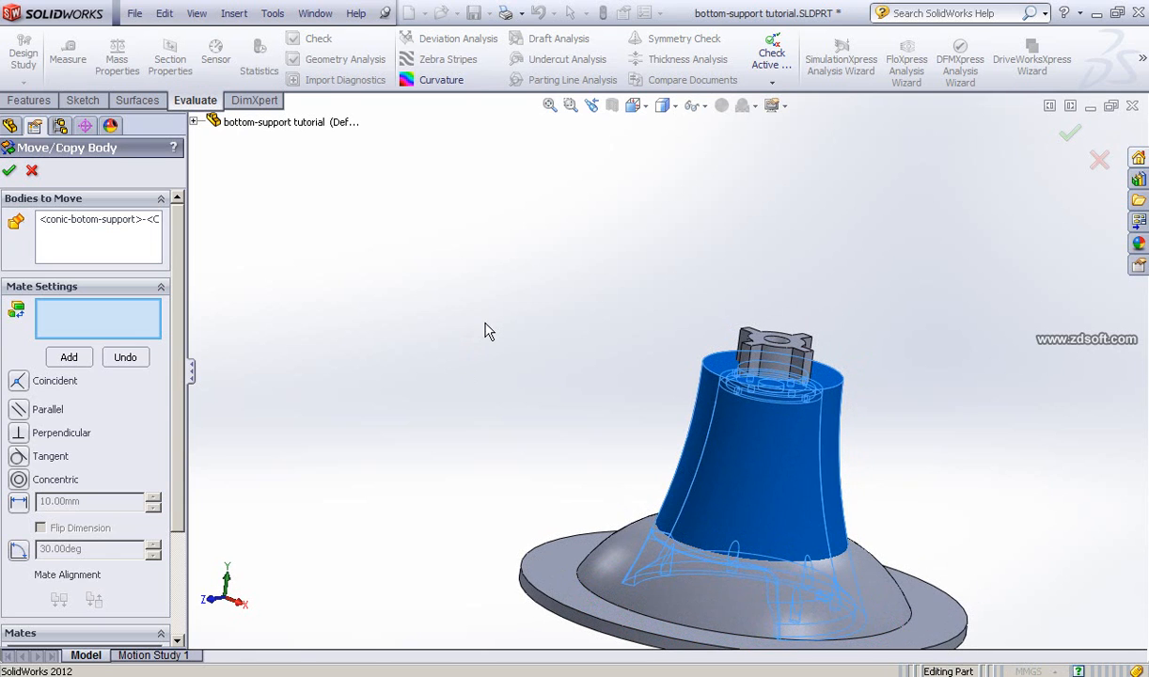
pyautogui.keyDown('ctrl'); pyautogui.moveTo(488, 331); pyautogui.dragTo(468, 298, button='middle'); pyautogui.keyUp('ctrl')
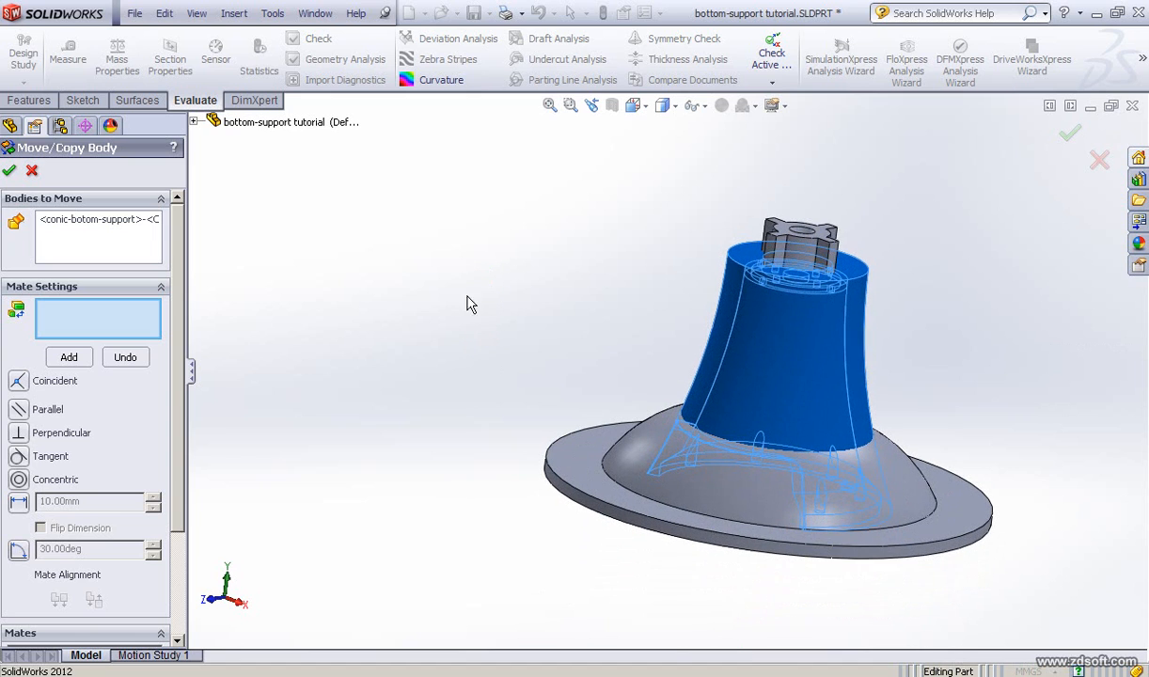
pyautogui.click(8, 170)
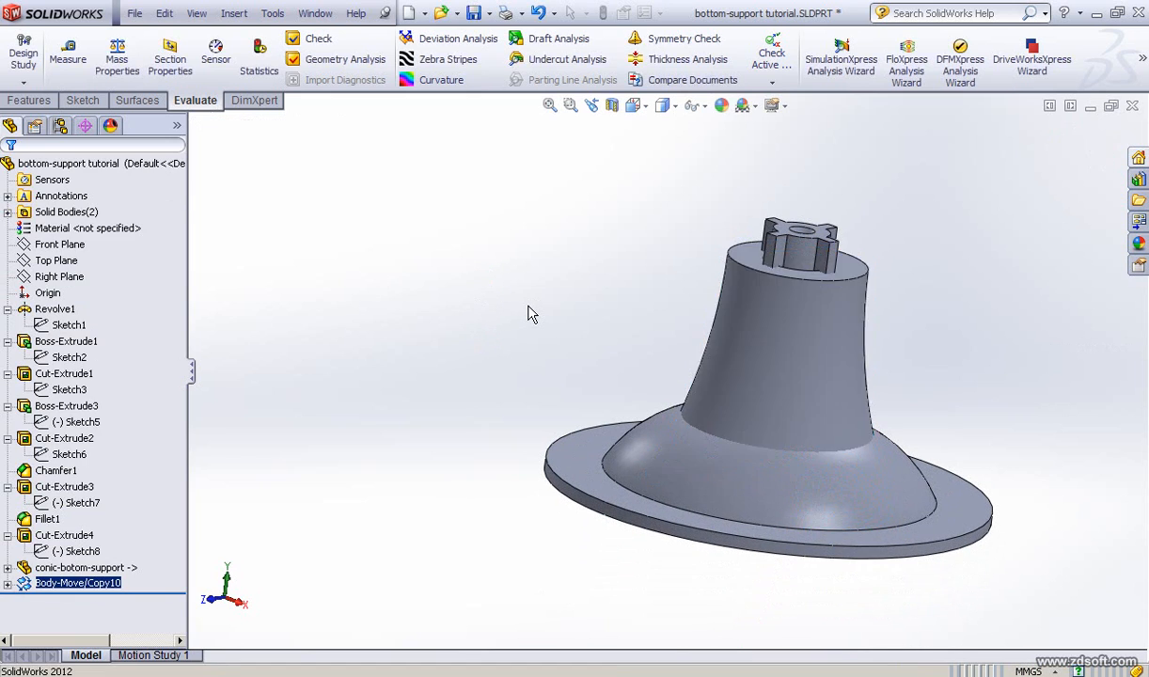
# Switch to IrfanView to study photos of the post, the dome's underside and the mounted conic cover, and return to SolidWorks
pyautogui.click(414, 676)
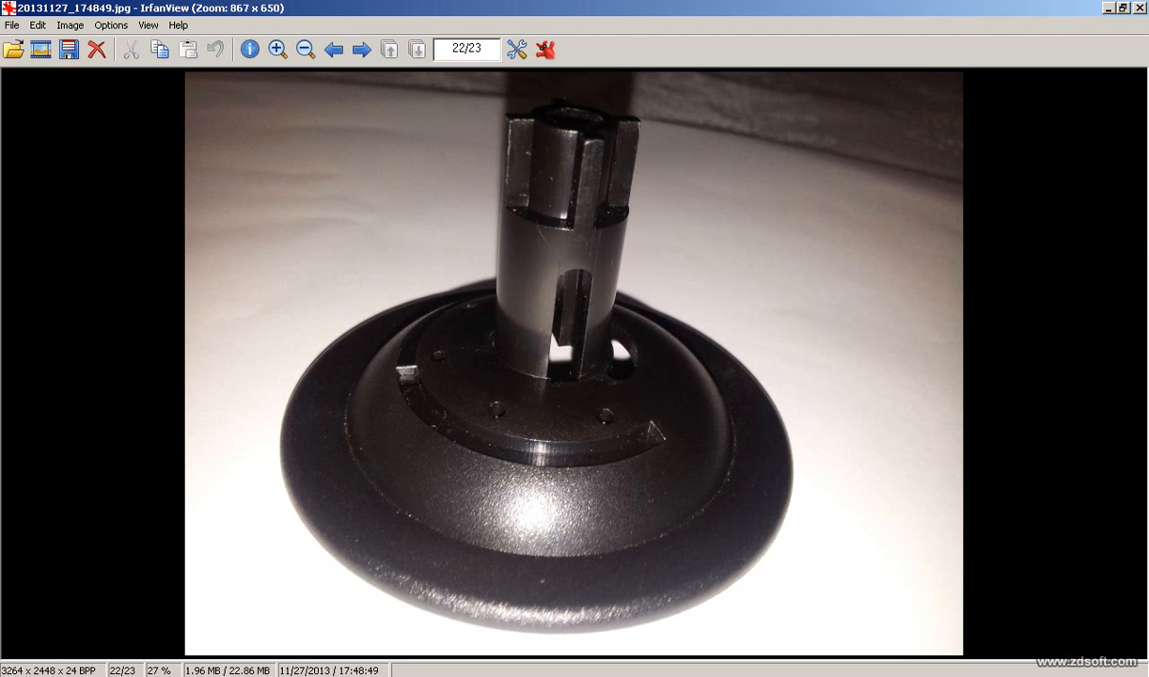
pyautogui.click(400, 676)
pyautogui.click(394, 574)
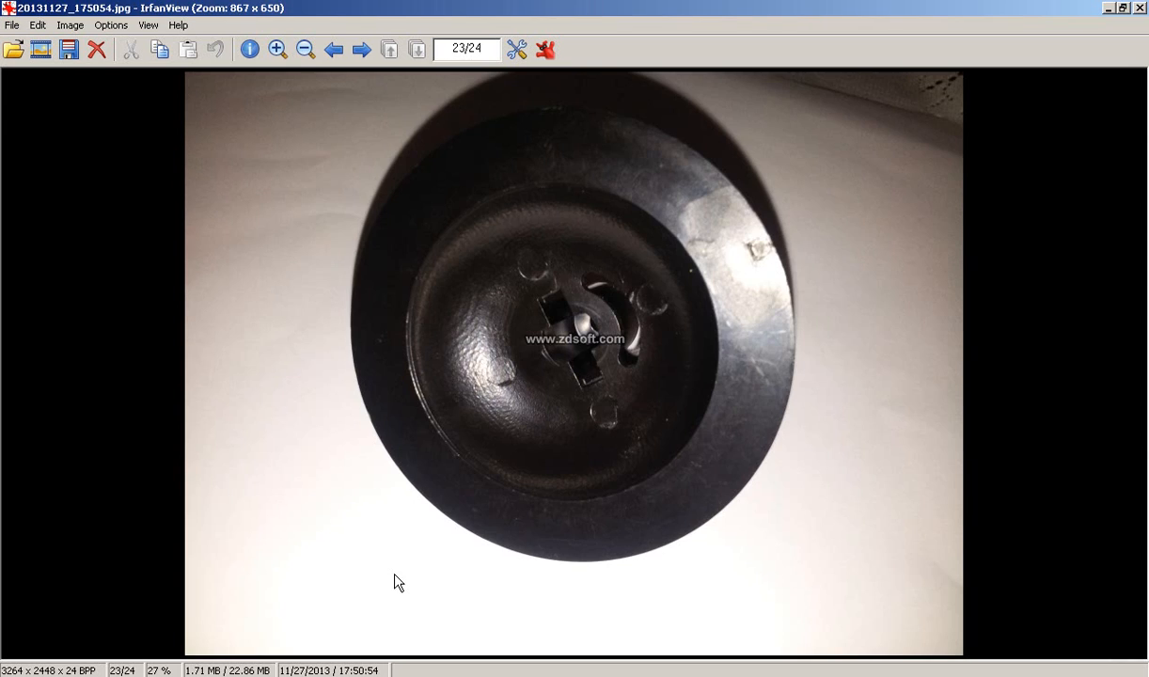
pyautogui.click(381, 676)
pyautogui.click(380, 586)
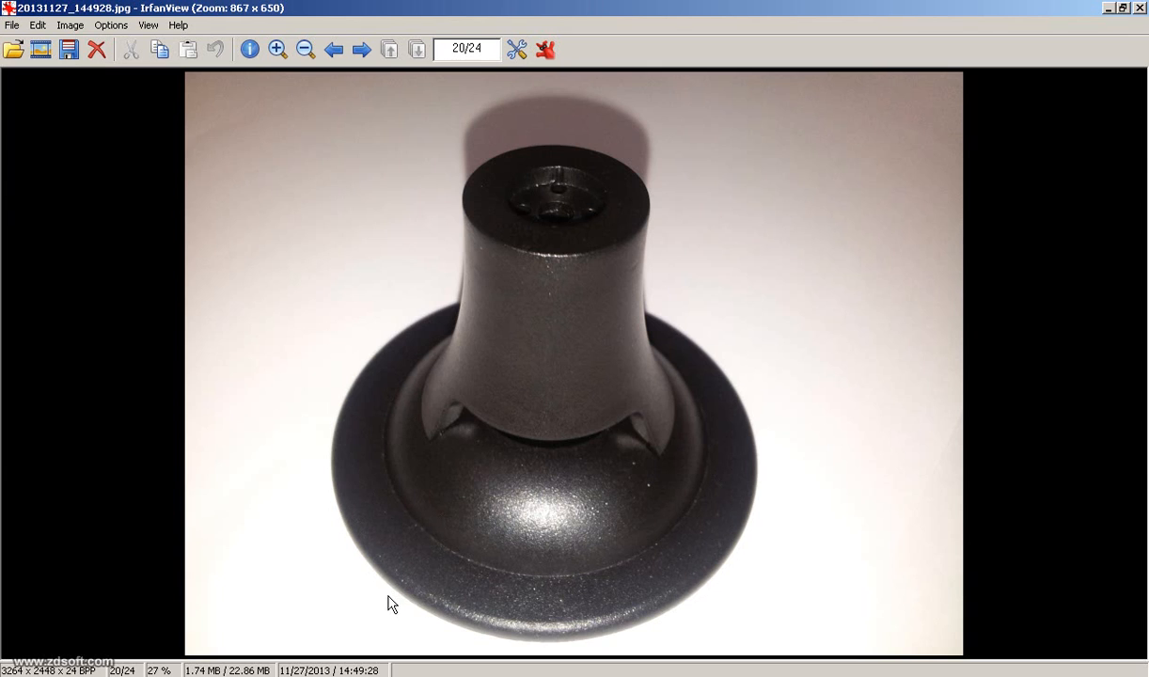
pyautogui.click(321, 676)
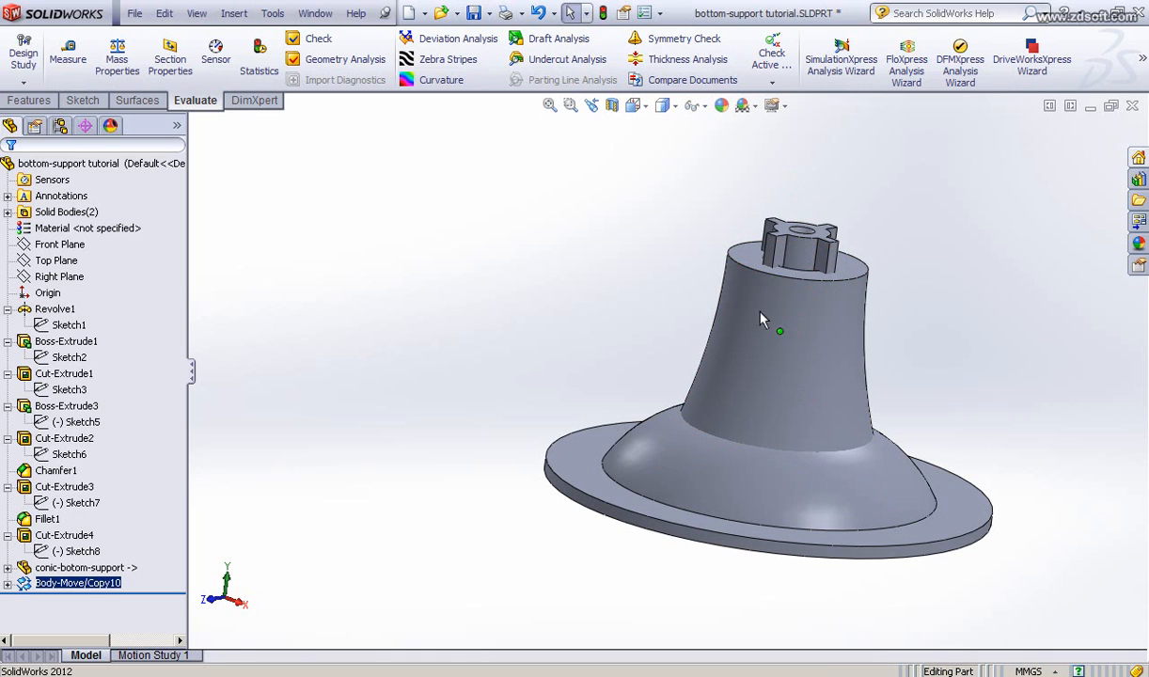
# Raise the conic body along the Y axis with a translational Move/Copy Body operation, lifting it off the dome and post
pyautogui.click(233, 13)
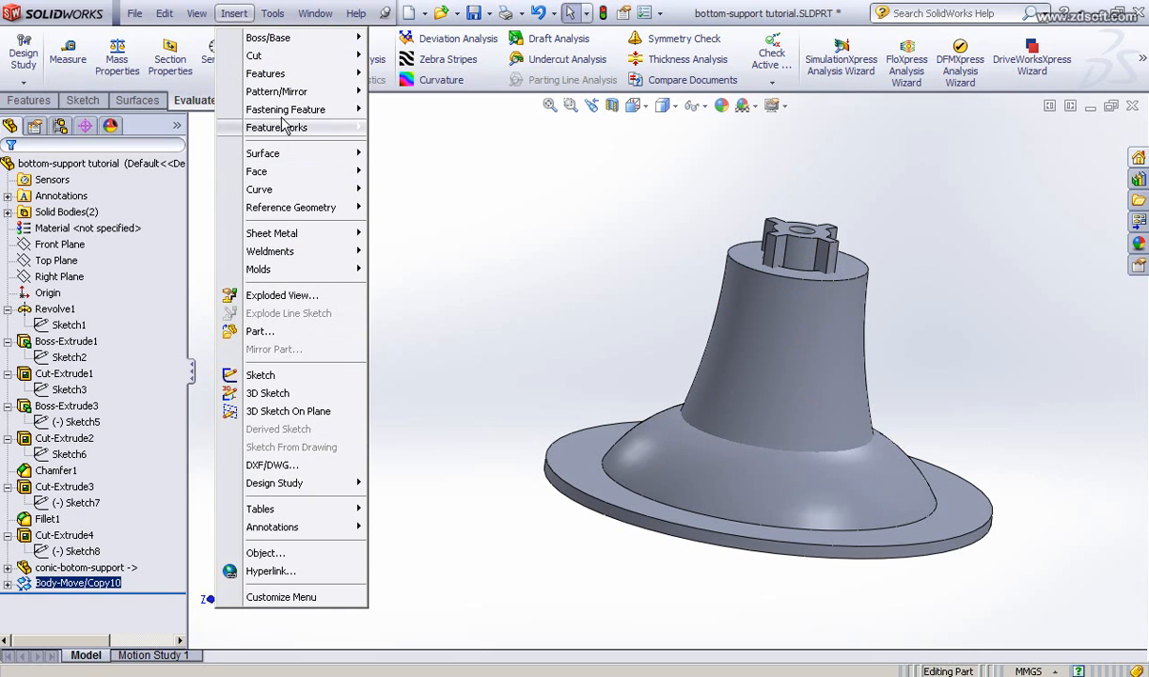
pyautogui.moveTo(273, 75)
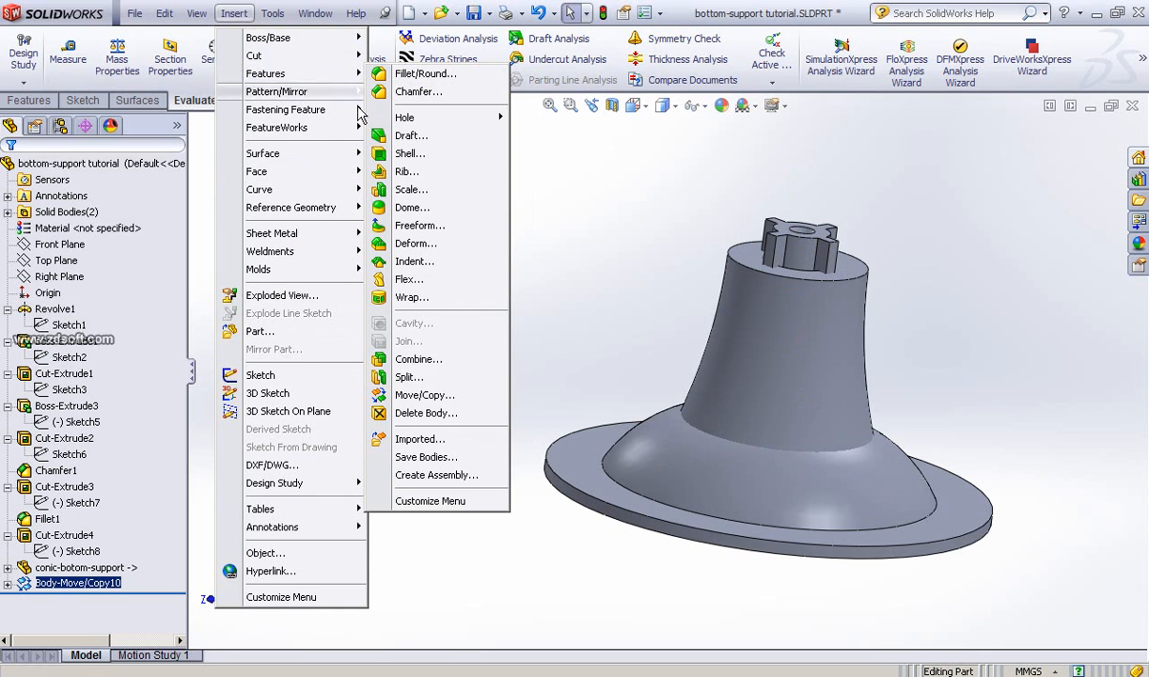
pyautogui.click(421, 400)
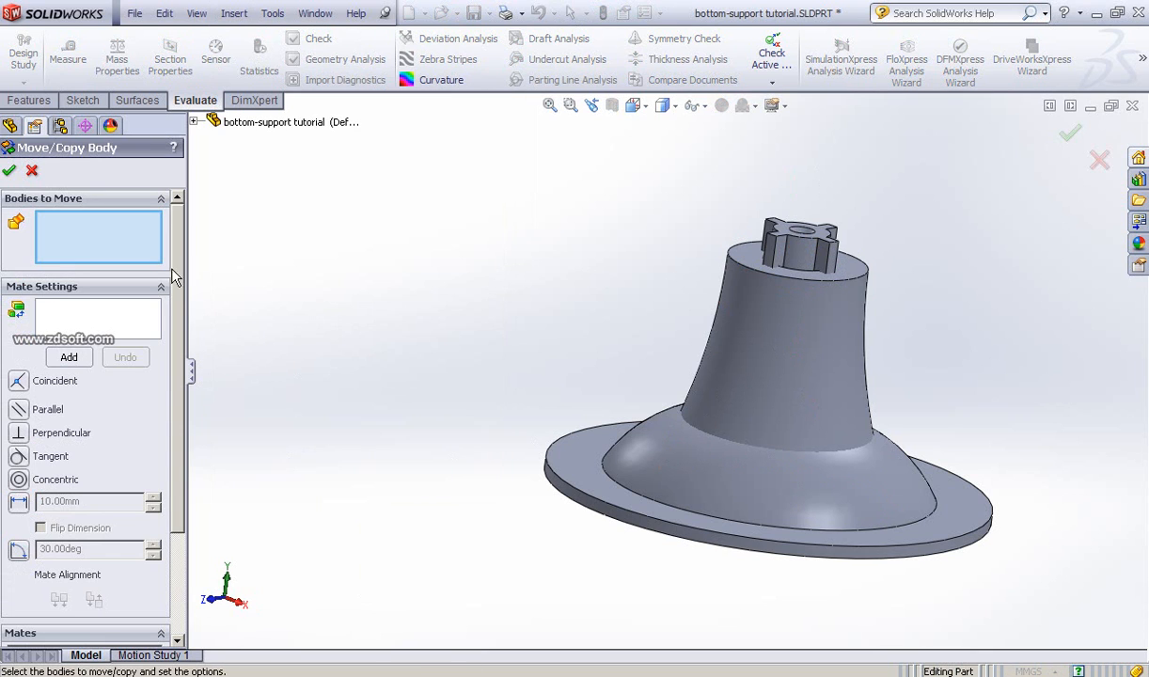
pyautogui.click(785, 318)
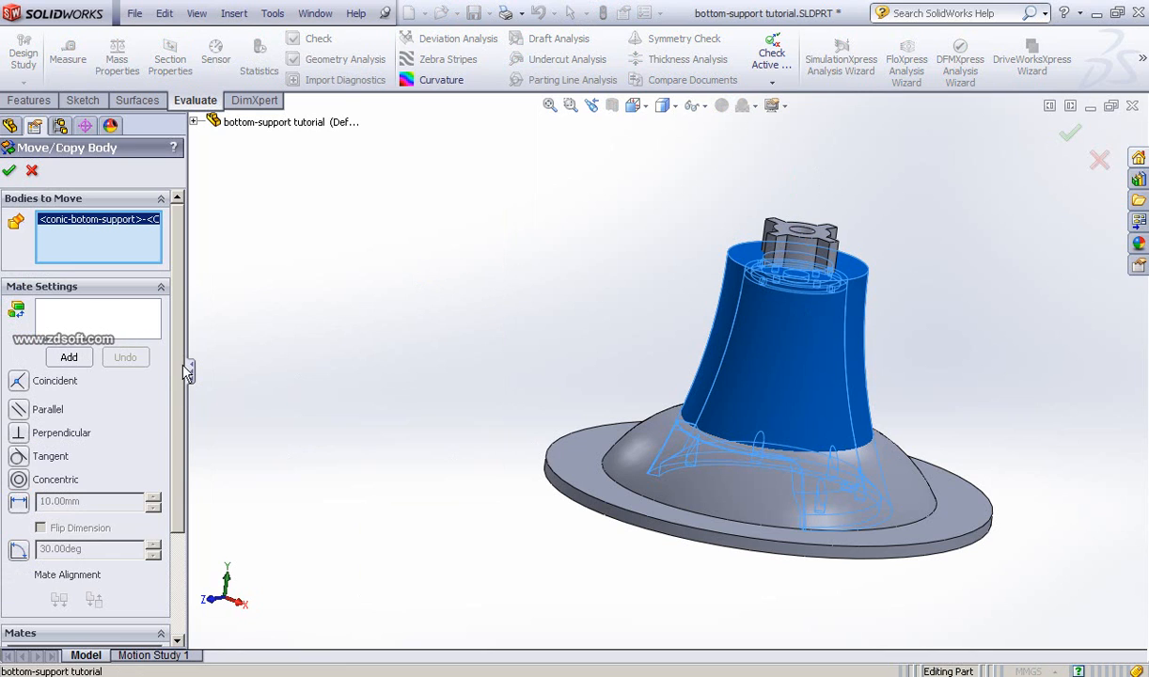
pyautogui.moveTo(179, 341); pyautogui.dragTo(180, 478)
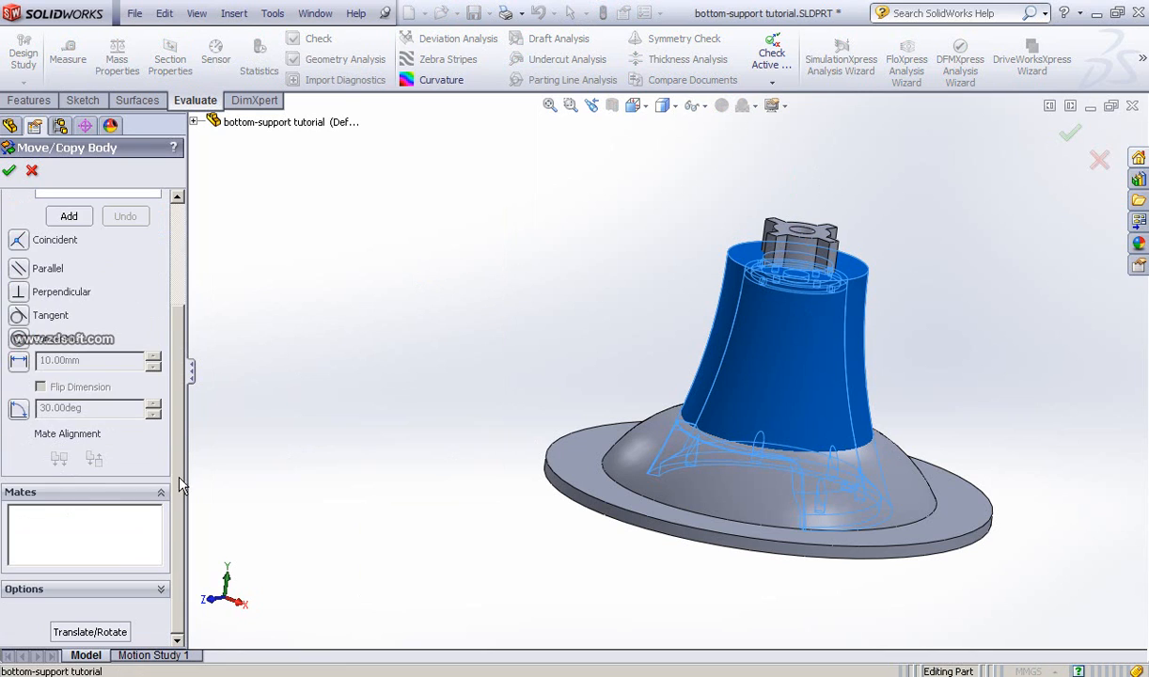
pyautogui.click(95, 627)
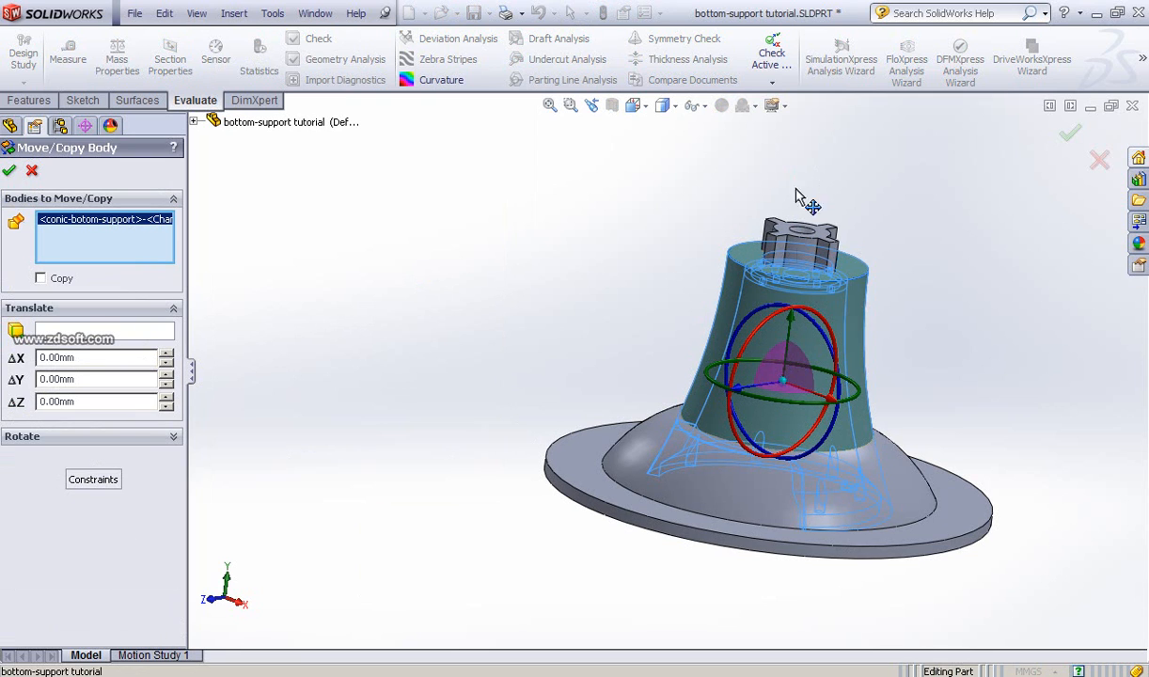
pyautogui.click(106, 378)
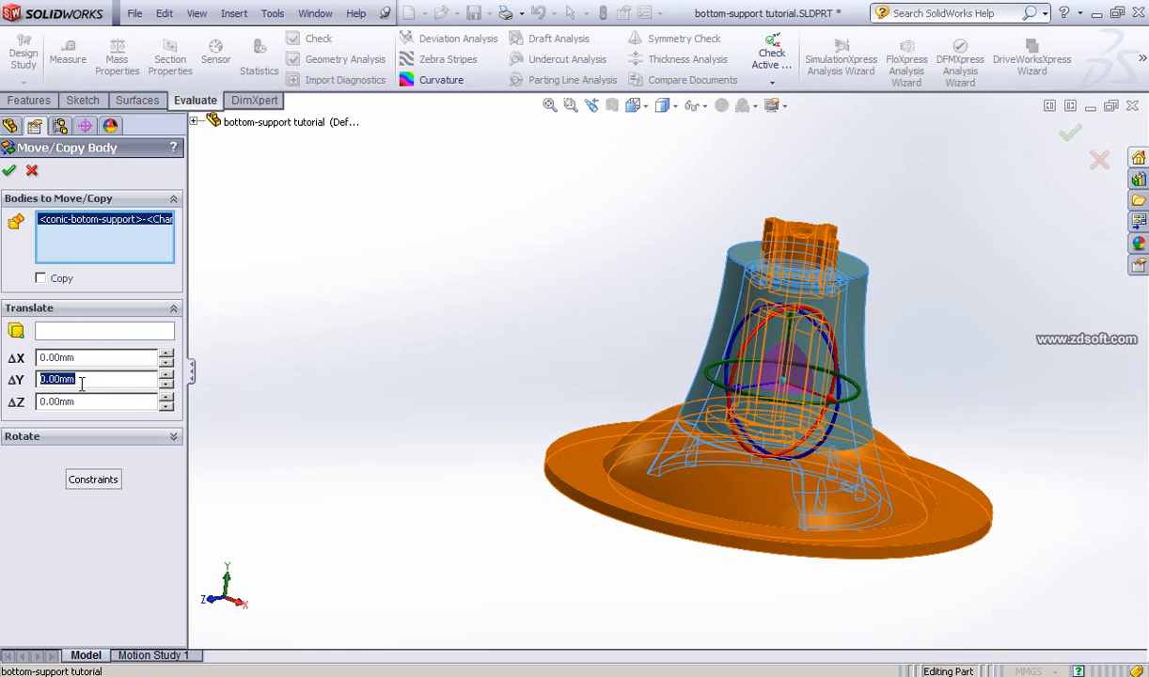
pyautogui.write('5')
pyautogui.press('Return')
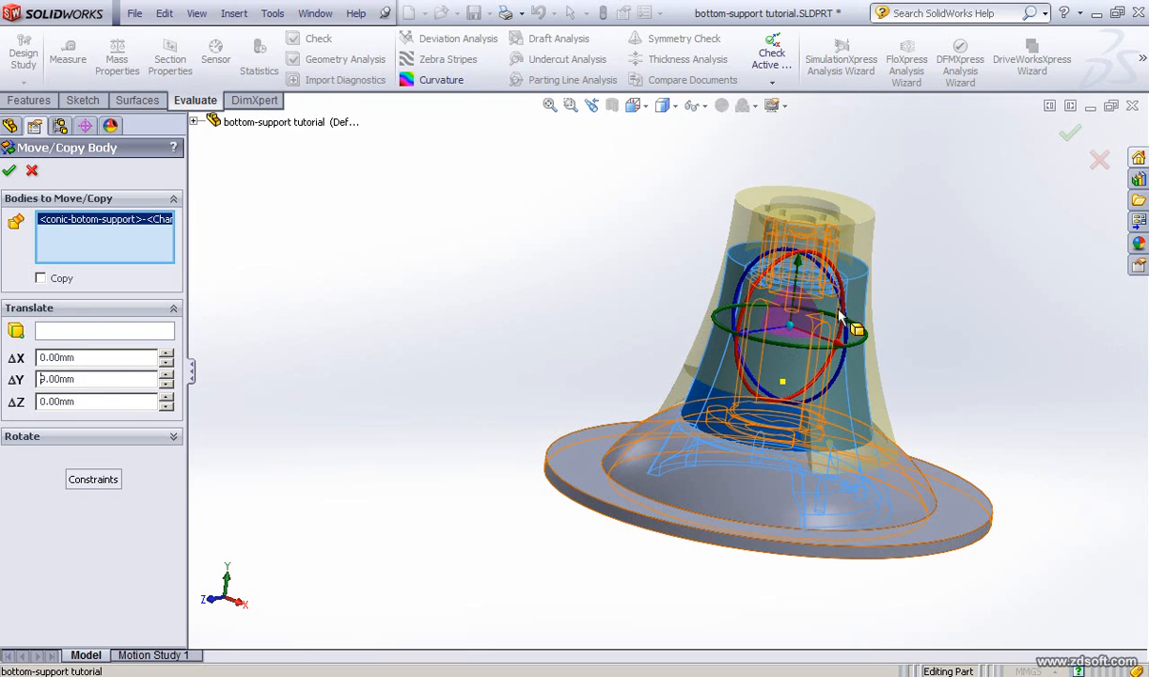
pyautogui.click(10, 171)
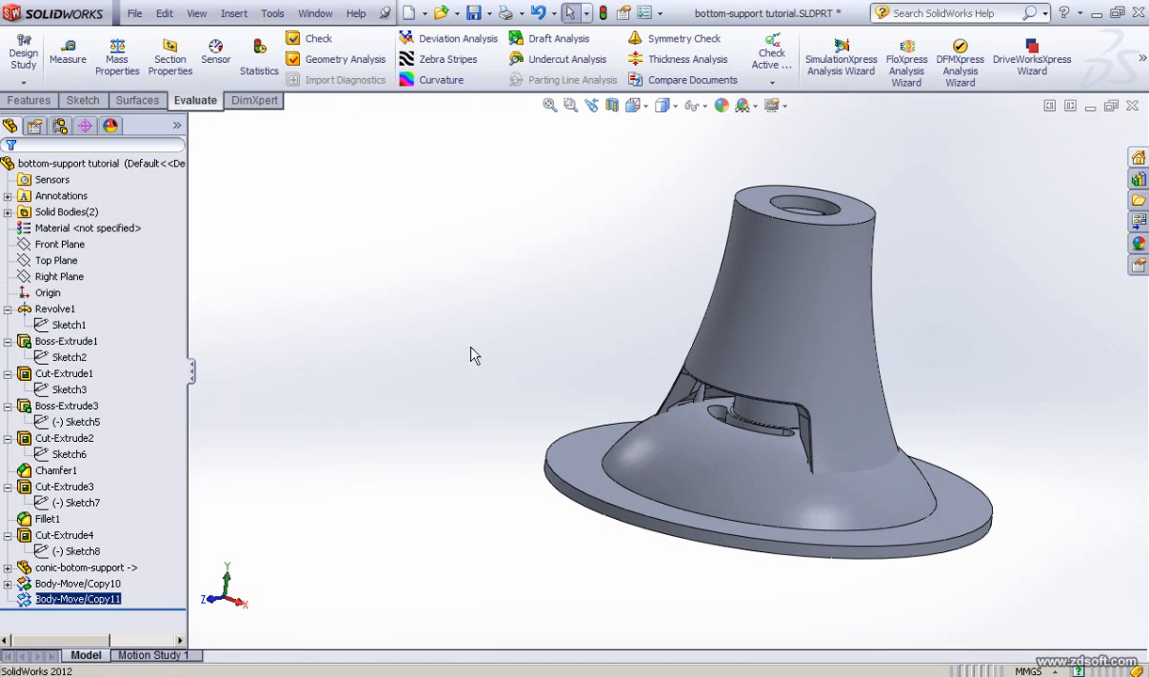
# Inspect the raised conic body's lower cutout from the side, switch to IrfanView for the dome's underside photo, and return to SolidWorks
pyautogui.moveTo(481, 330); pyautogui.dragTo(662, 389, button='middle')
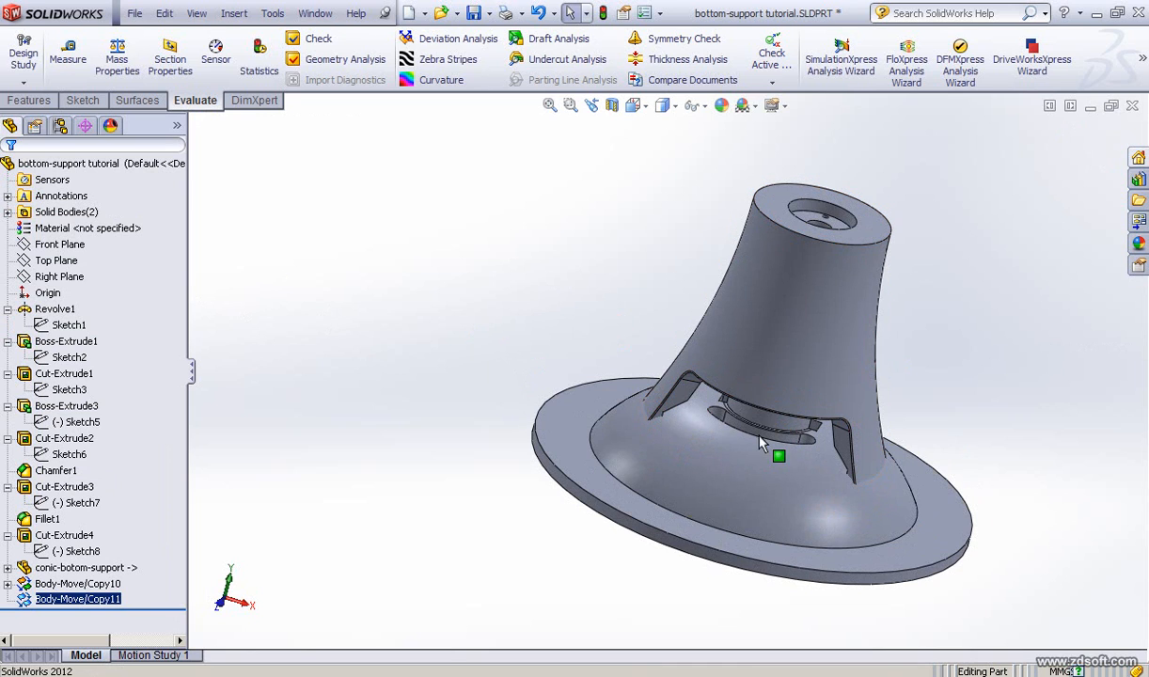
pyautogui.moveTo(547, 342)
pyautogui.mouseDown(button='middle')
pyautogui.moveTo(539, 261)
pyautogui.moveTo(493, 316)
pyautogui.moveTo(557, 305)
pyautogui.moveTo(540, 331)
pyautogui.mouseUp(button='middle')
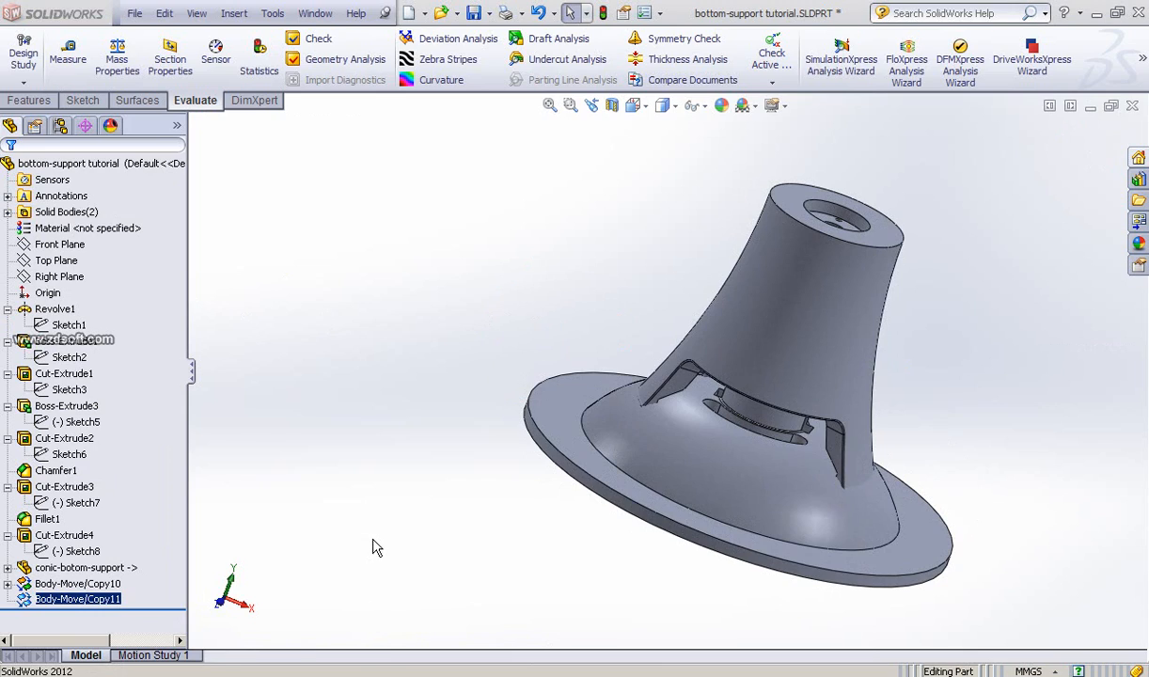
pyautogui.hotkey('alt', 'Tab')
pyautogui.click(389, 579)
pyautogui.scroll(-1, 390, 579)
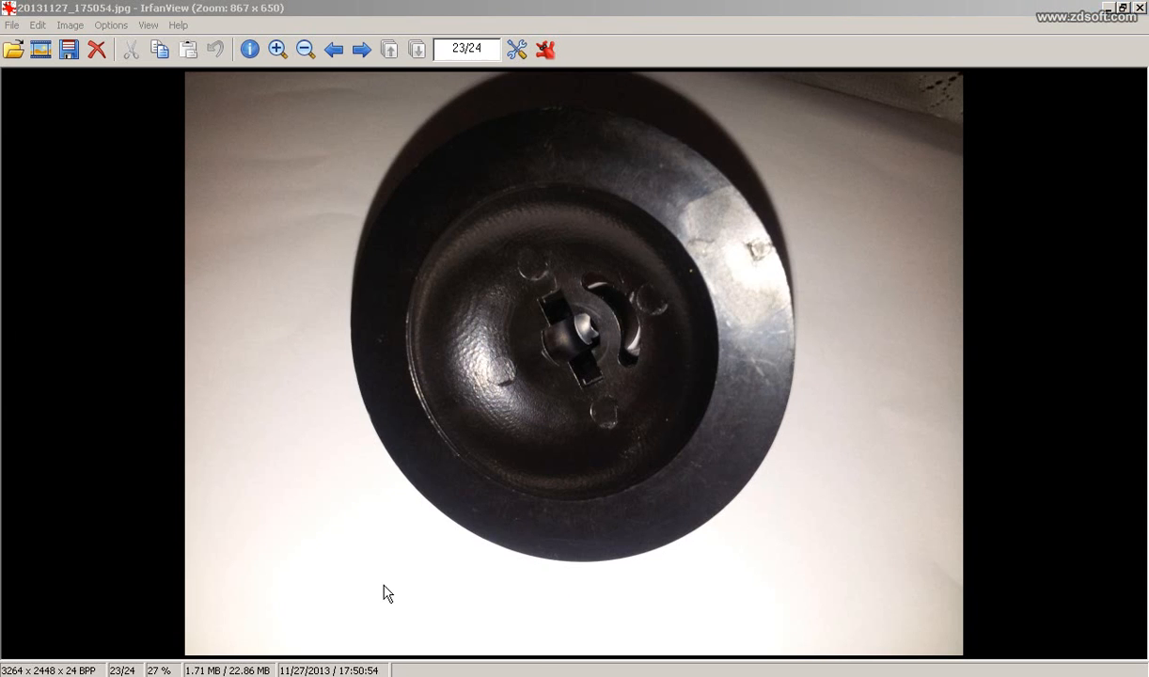
pyautogui.click(390, 583)
pyautogui.scroll(3, 393, 574)
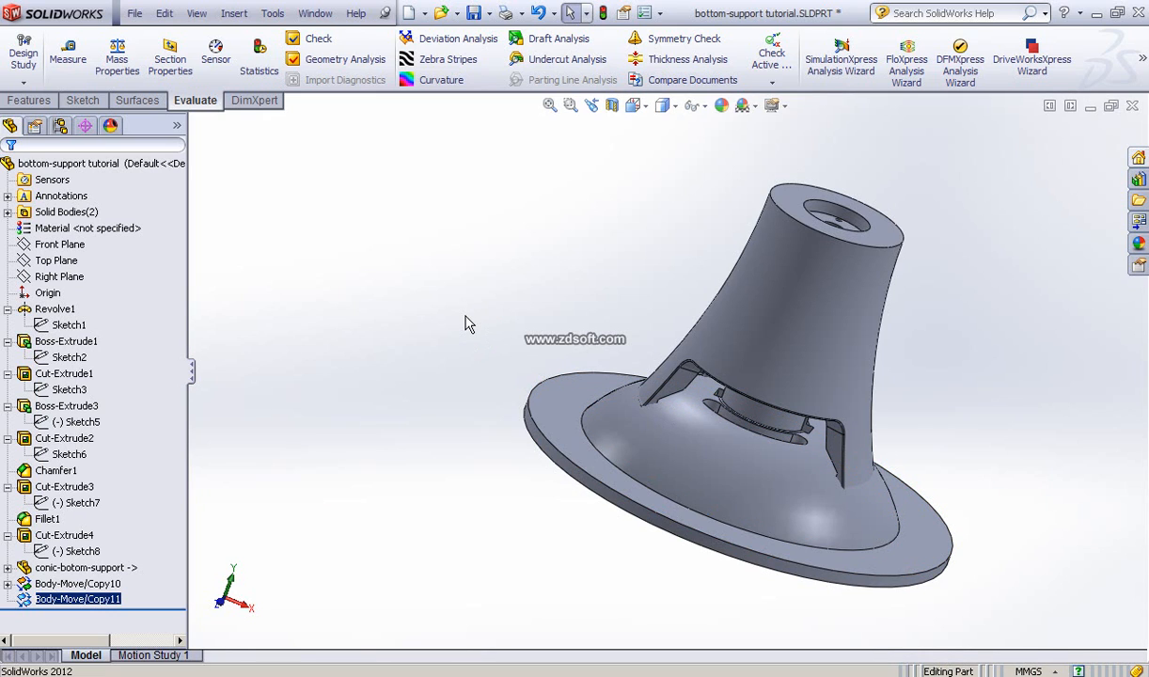
# Examine the circular recess, central bore and small pin holes in the conic body's top face, starting from the isometric view
pyautogui.hotkey('ctrl', '7')
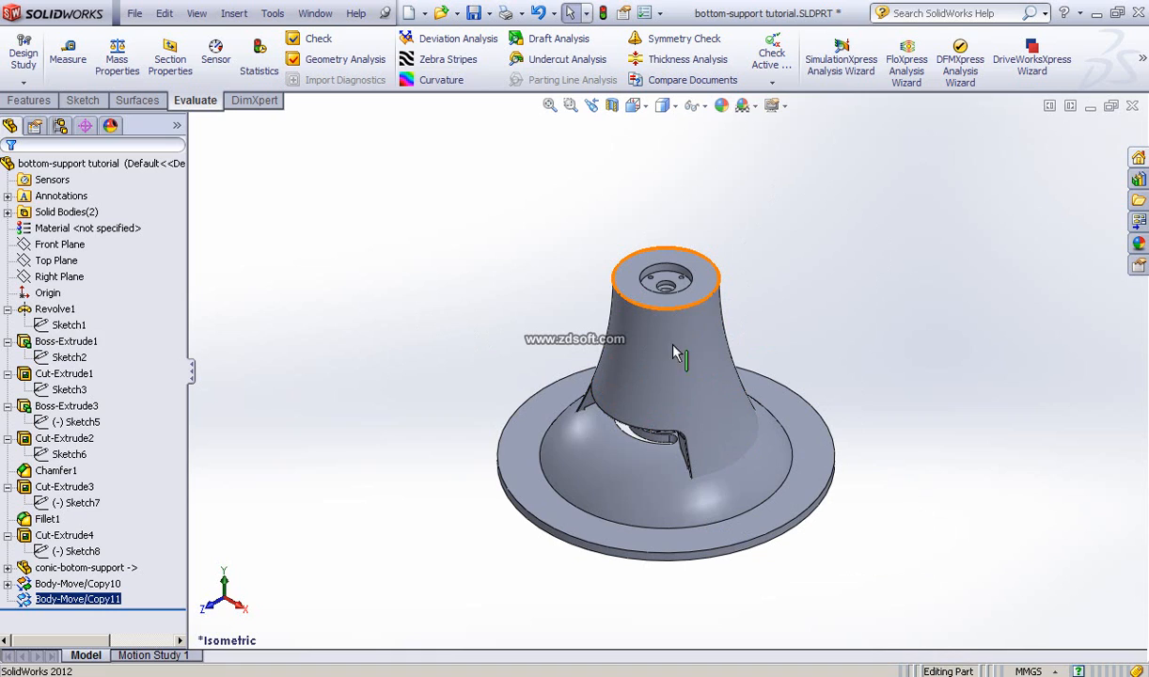
pyautogui.click(336, 414)
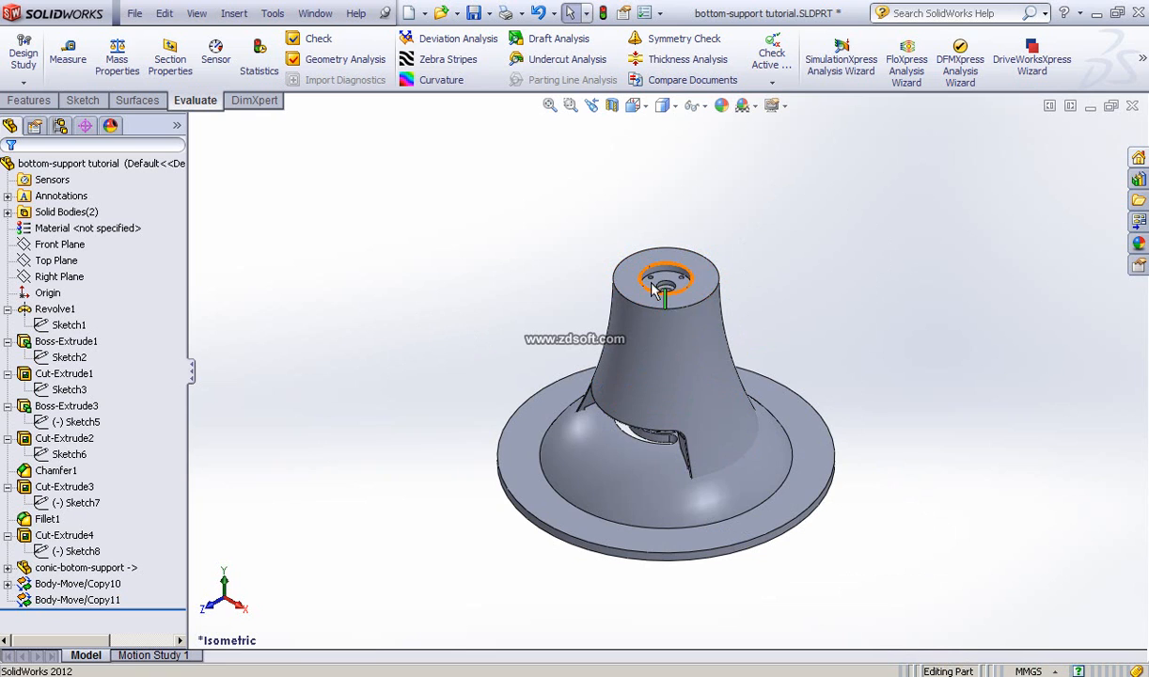
pyautogui.scroll(-3, 696, 286)
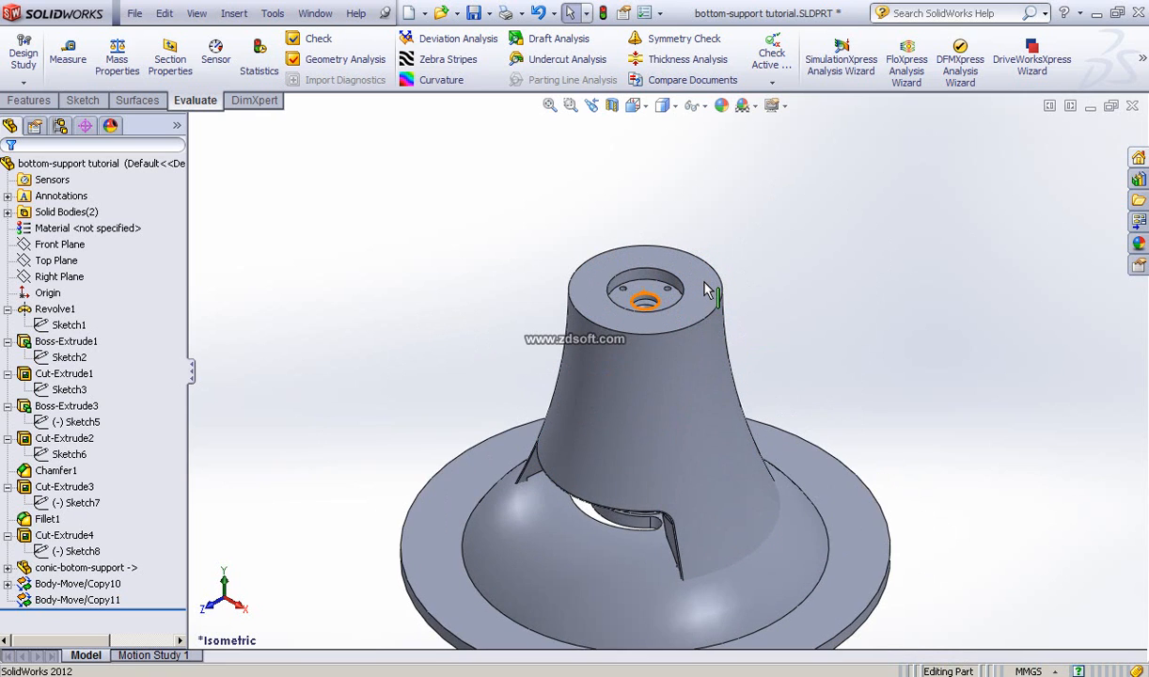
pyautogui.scroll(-3, 708, 290)
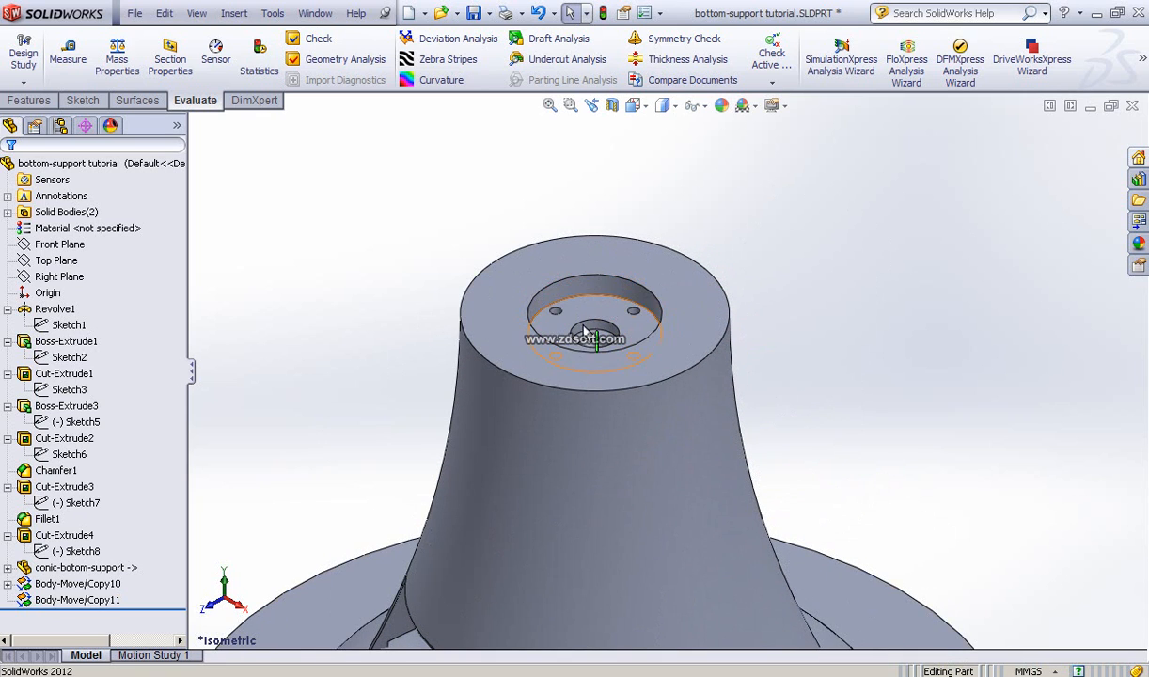
pyautogui.click(584, 332)
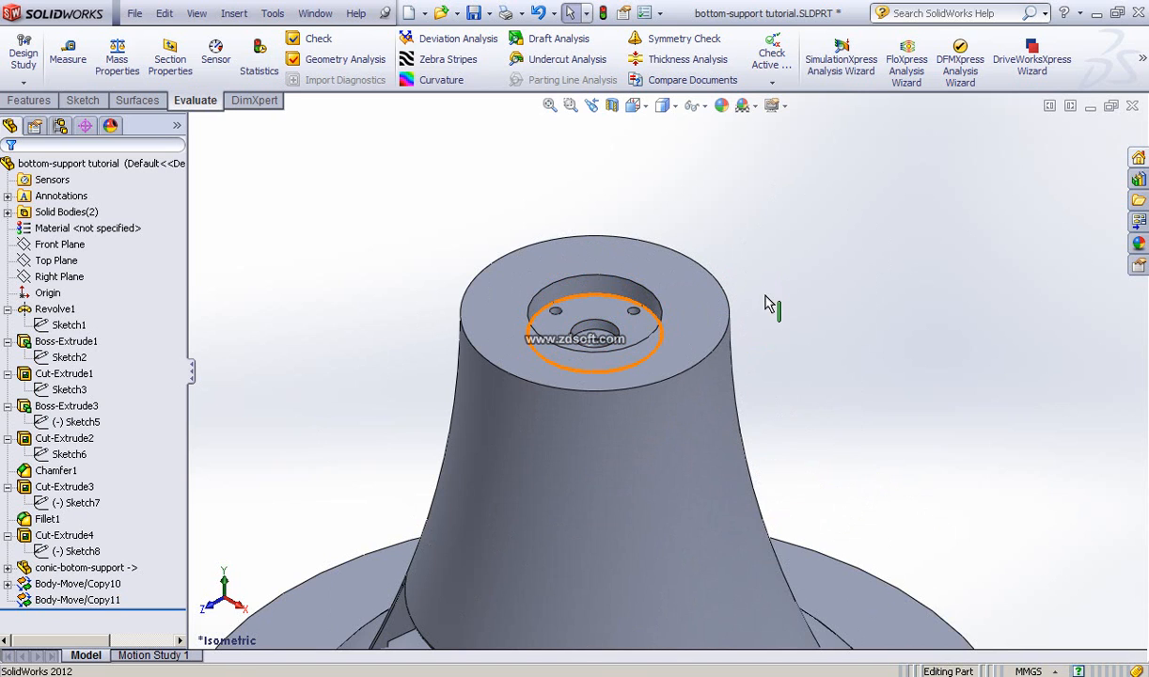
pyautogui.moveTo(767, 300); pyautogui.dragTo(577, 289, button='middle')
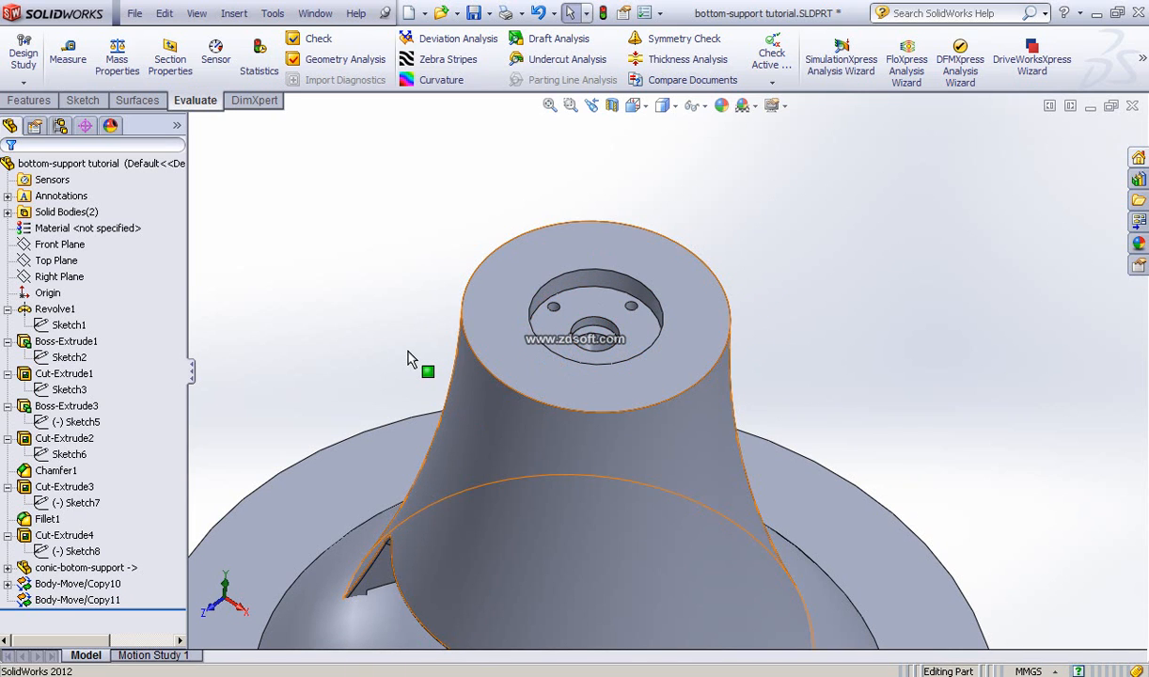
pyautogui.scroll(3, 410, 358)
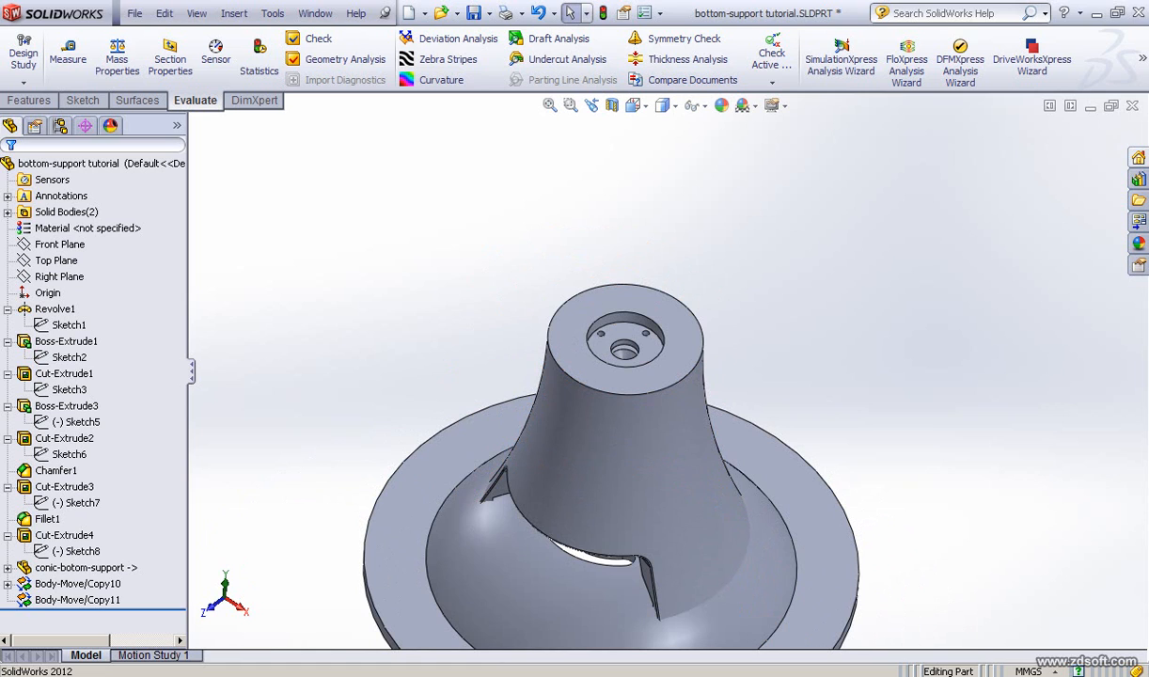
# Switch to IrfanView and browse to disassembled.jpg to study the conic cover and small gear among the loose parts
pyautogui.hotkey('alt', 'Tab')
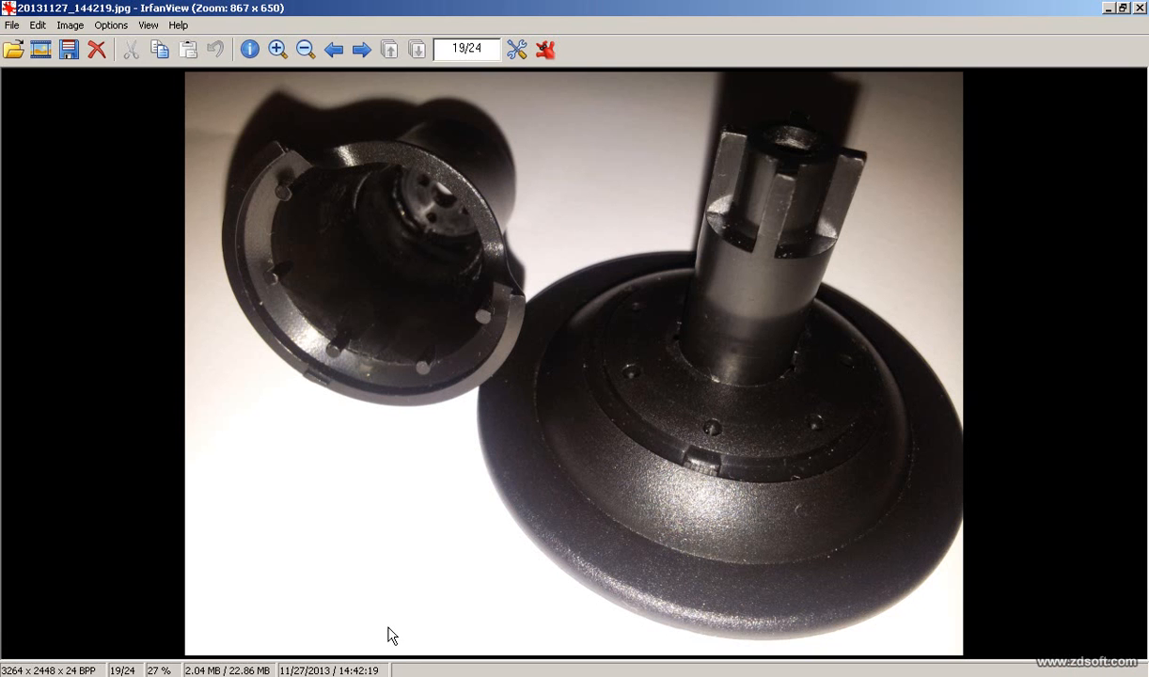
pyautogui.click(382, 675)
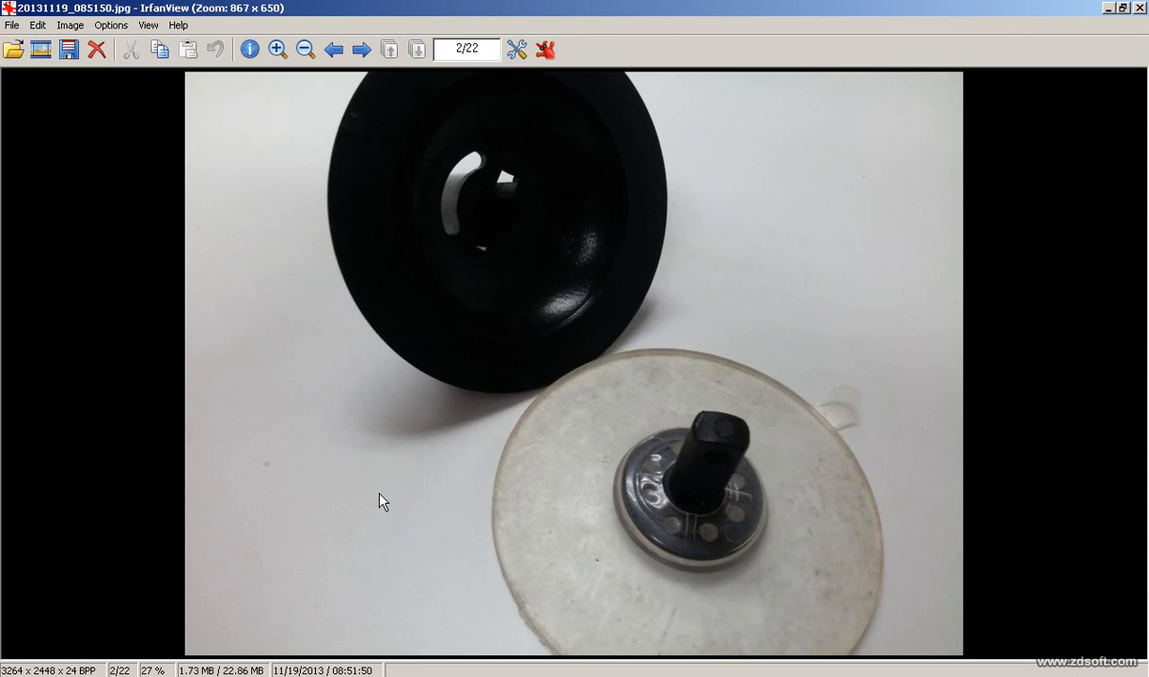
pyautogui.click(381, 571)
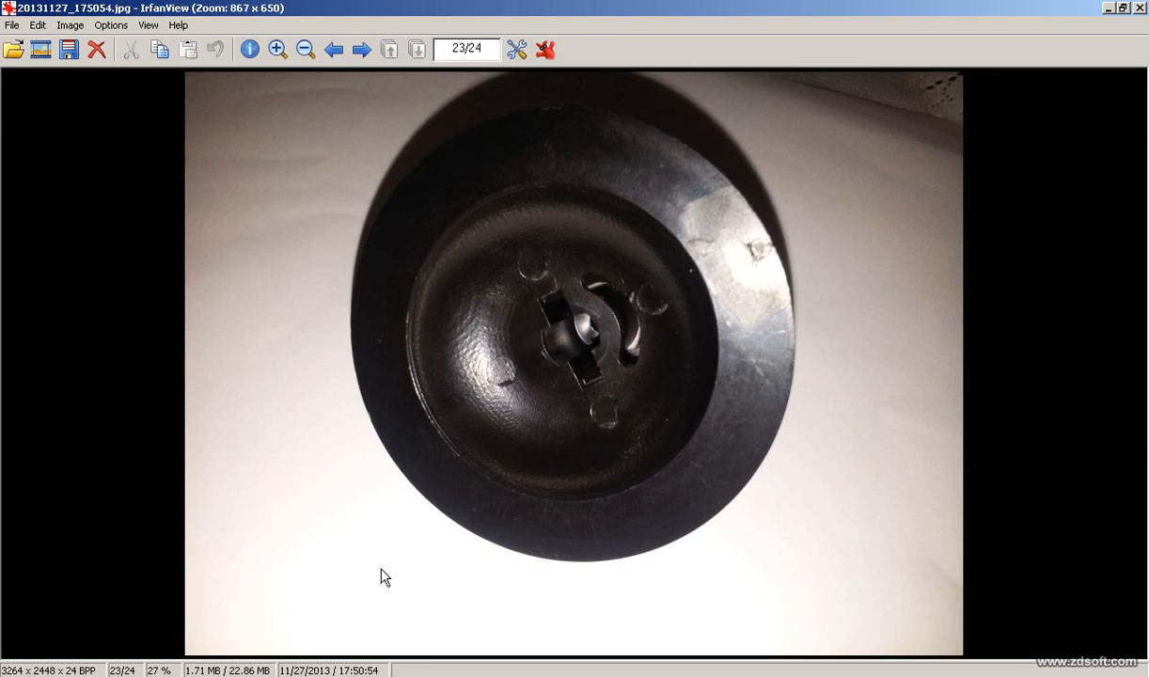
pyautogui.click(376, 676)
pyautogui.click(340, 610)
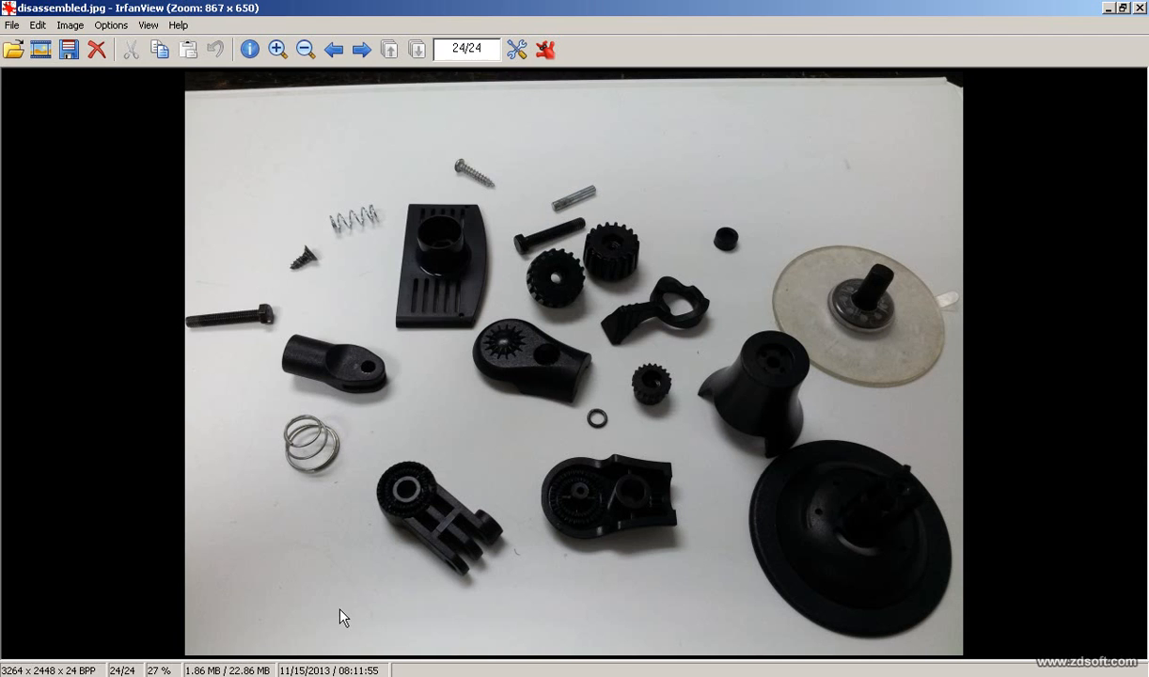
pyautogui.click(384, 675)
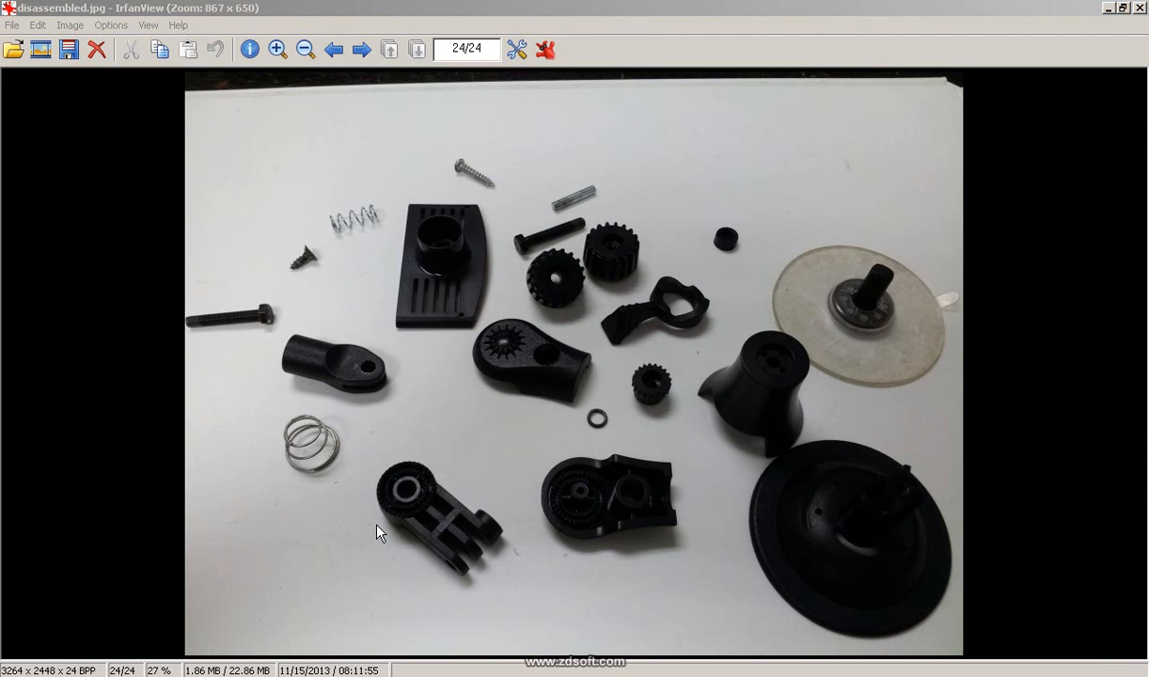
pyautogui.click(680, 390)
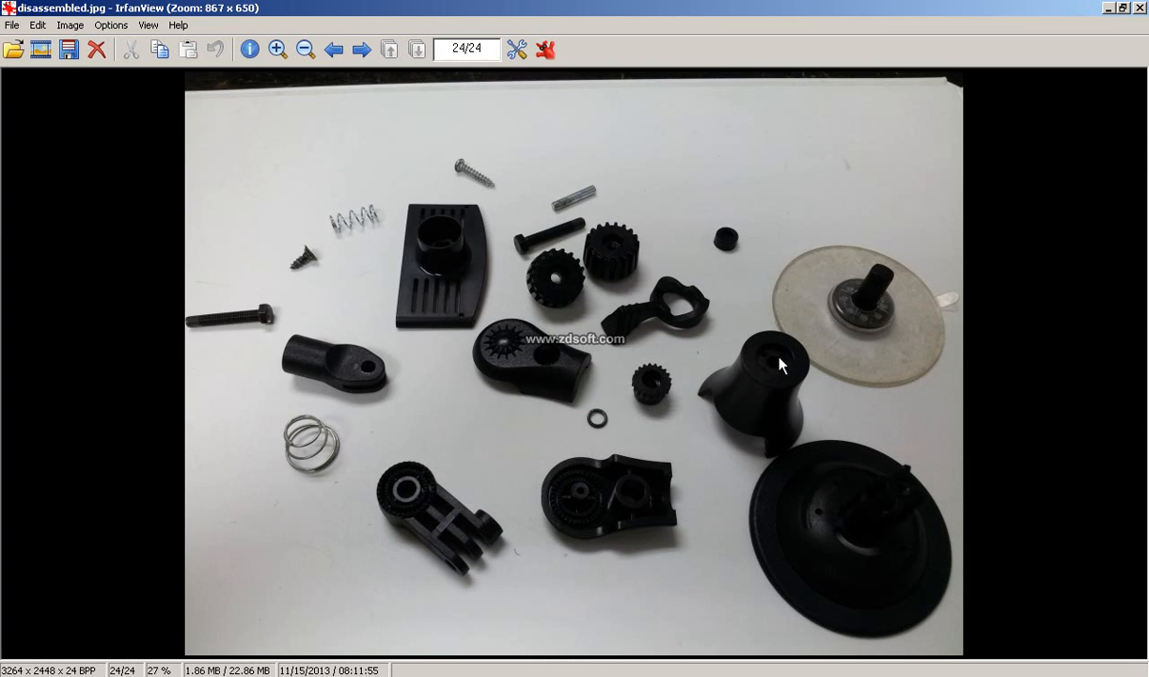
pyautogui.scroll(-1, 775, 358)
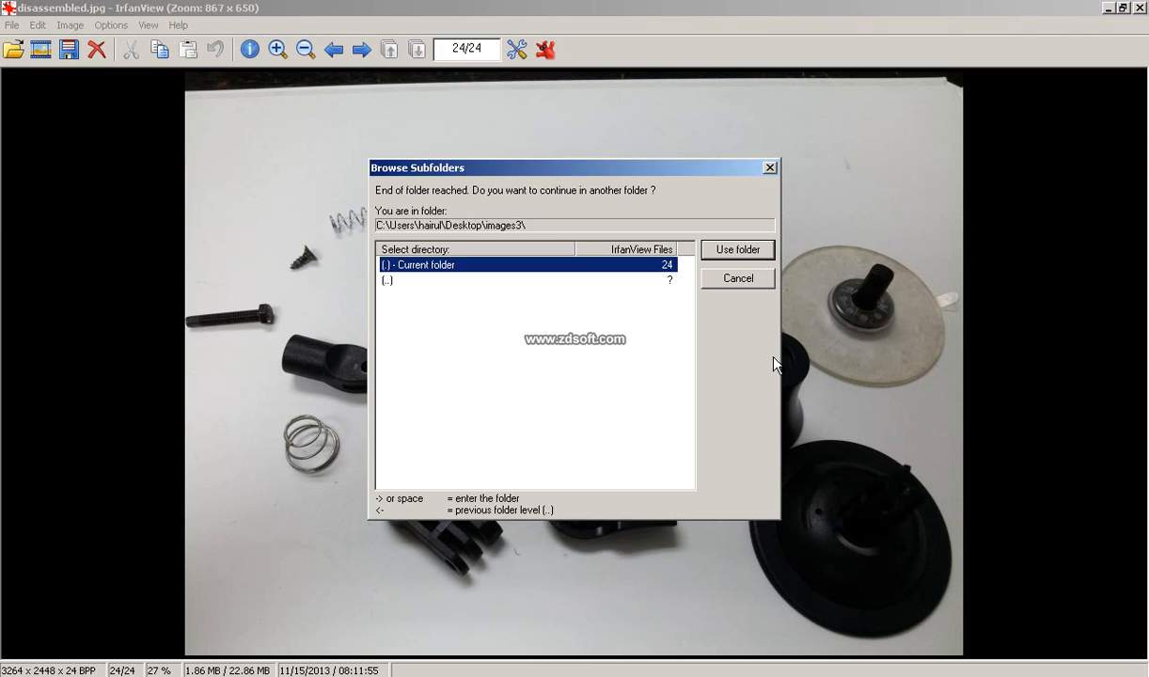
pyautogui.click(719, 279)
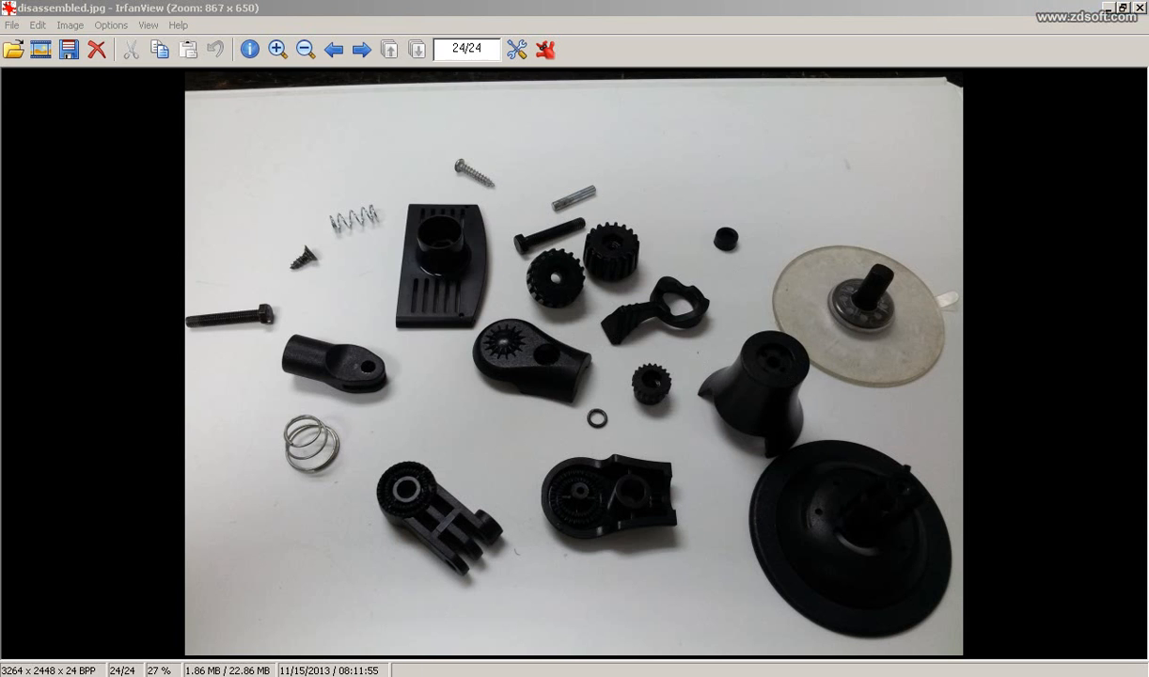
# Return to SolidWorks, open vertical-bottom-gear.SLDPRT from the Documents library, and examine the locating pins on the gear's underside
pyautogui.press('Return')
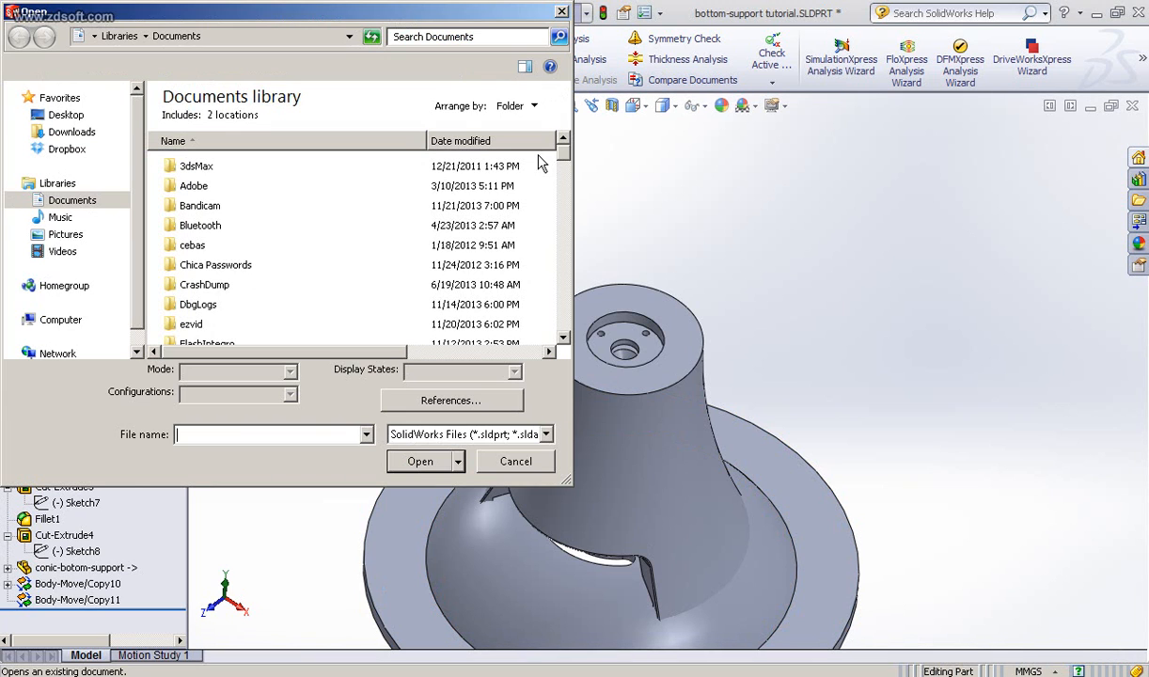
pyautogui.moveTo(564, 158); pyautogui.dragTo(570, 338)
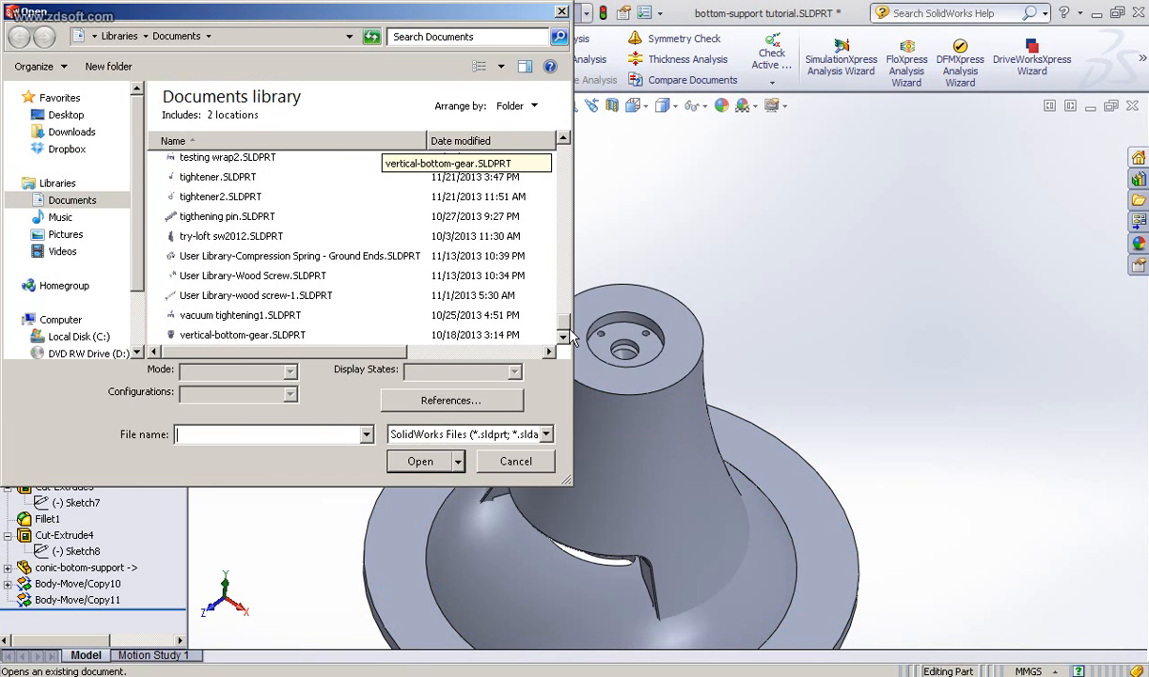
pyautogui.click(217, 331)
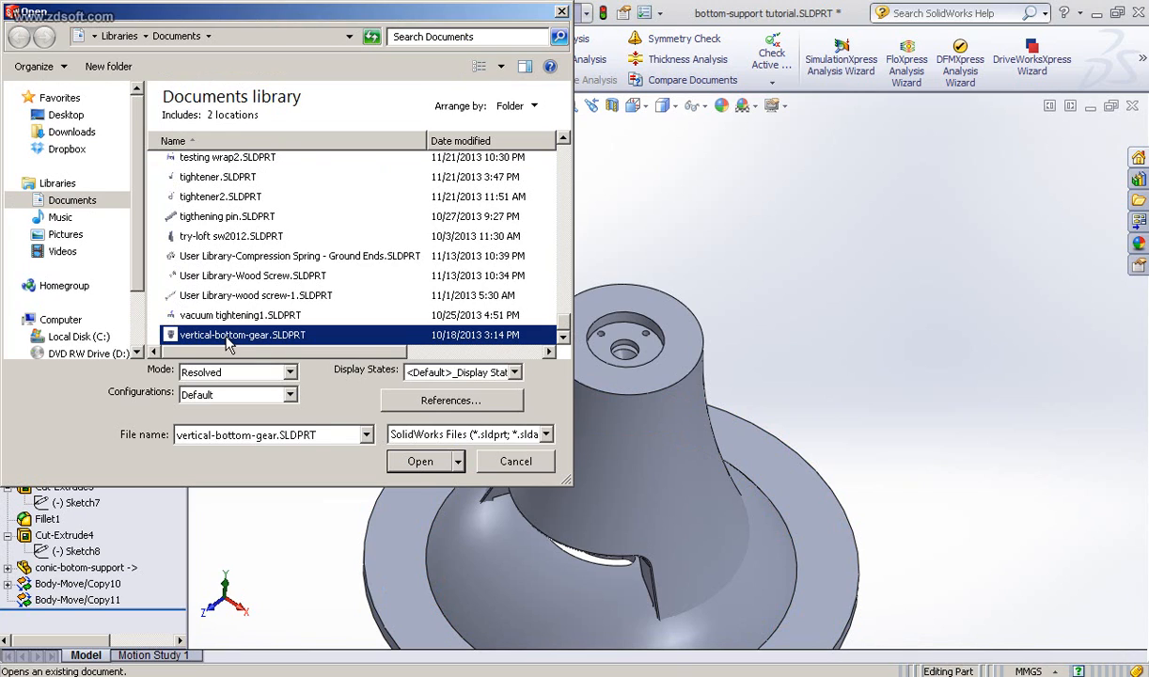
pyautogui.click(421, 463)
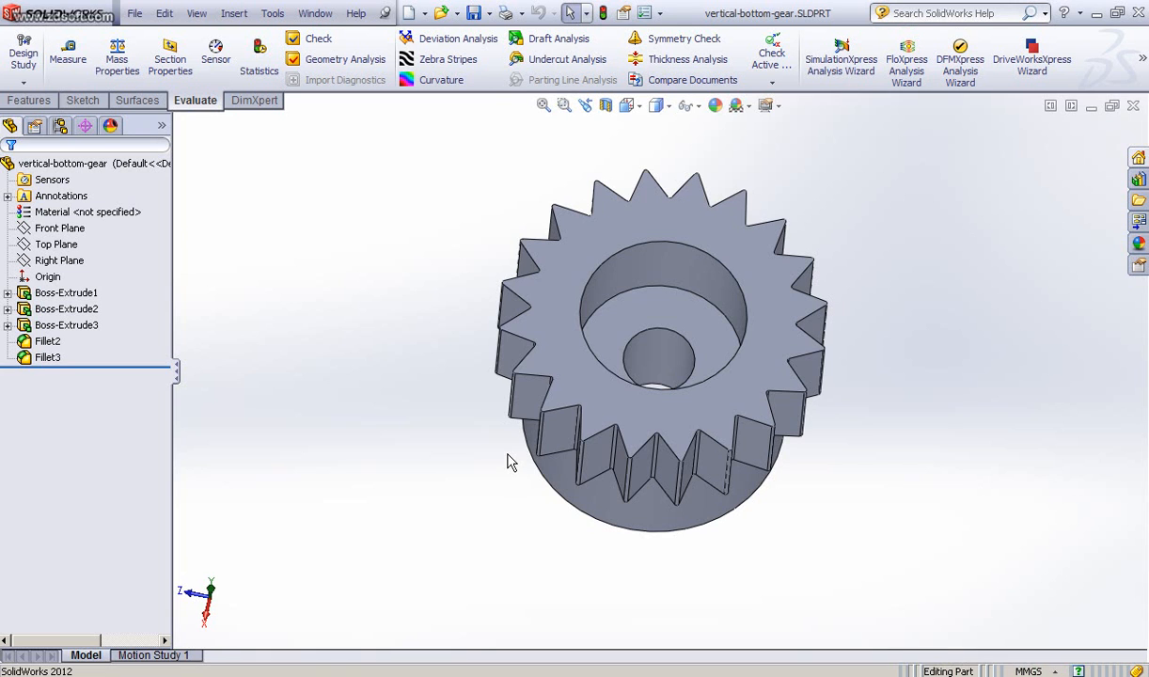
pyautogui.moveTo(482, 490); pyautogui.dragTo(574, 207, button='middle')
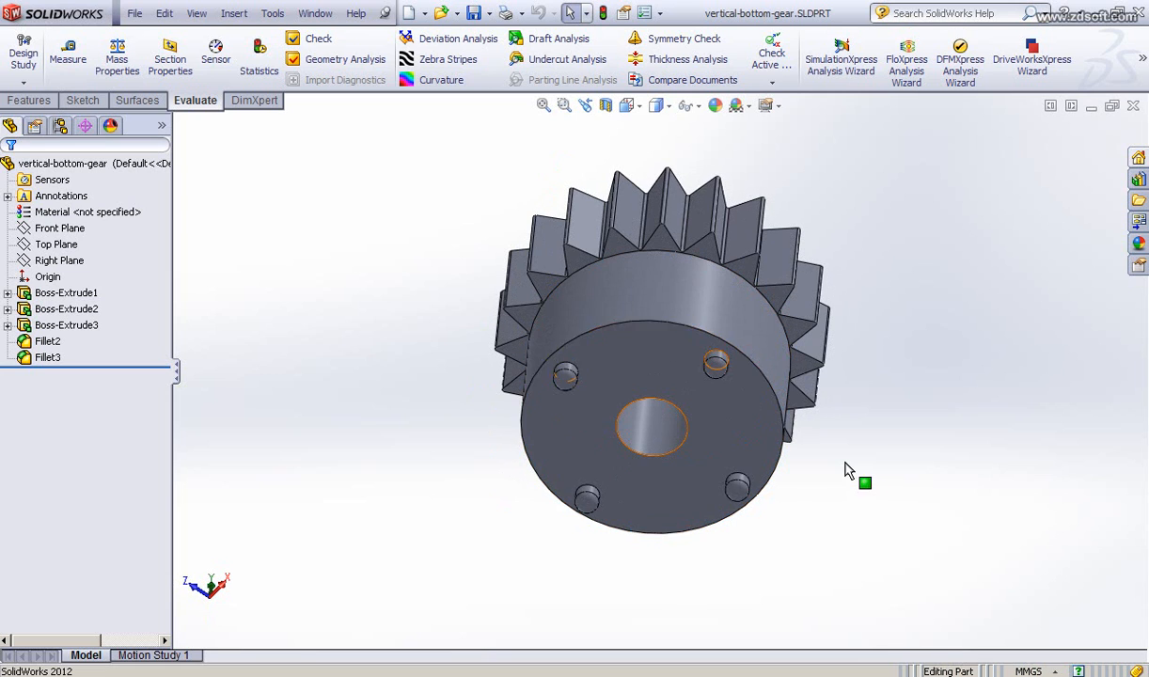
pyautogui.moveTo(853, 413); pyautogui.dragTo(846, 395, button='middle')
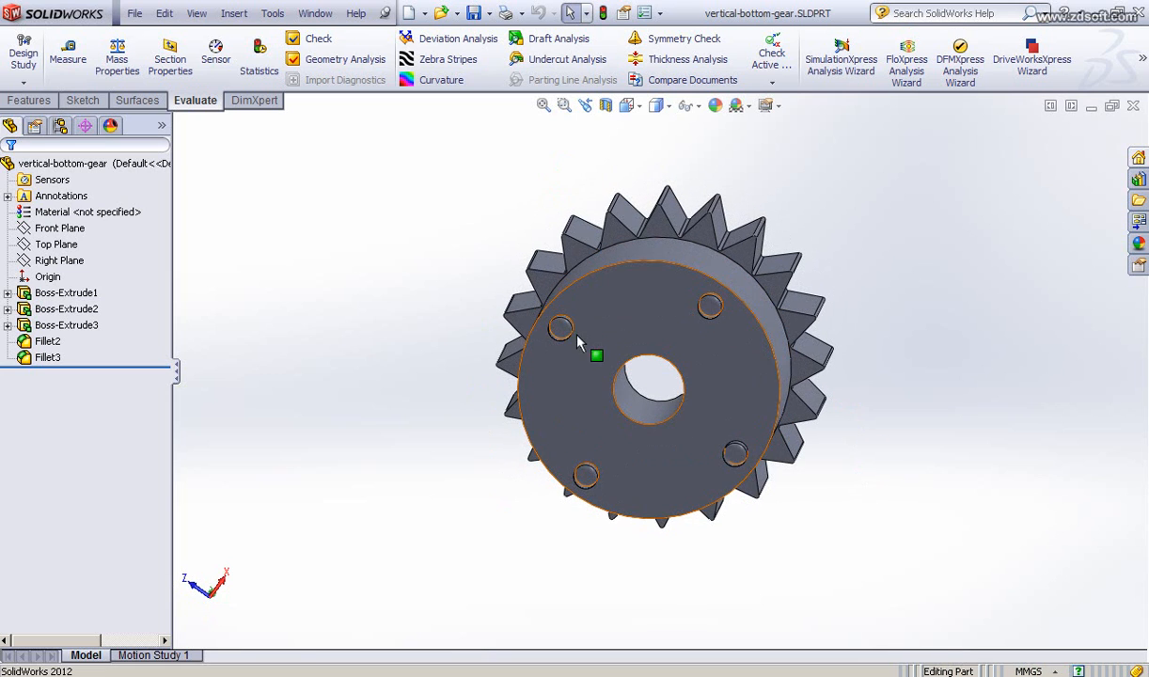
pyautogui.moveTo(852, 337); pyautogui.dragTo(519, 415, button='middle')
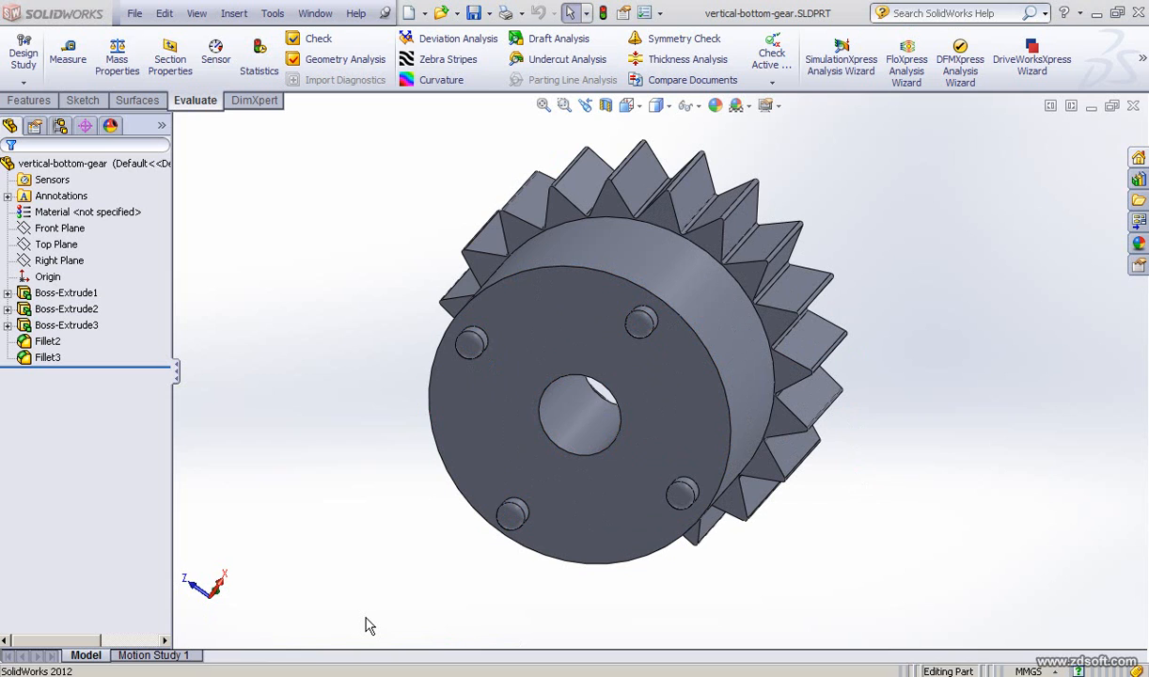
# Switch back to the bottom-support tutorial part and examine the recess, pin holes and bore in the conic body's top, ending in isometric view
pyautogui.hotkey('ctrl', 'Tab')
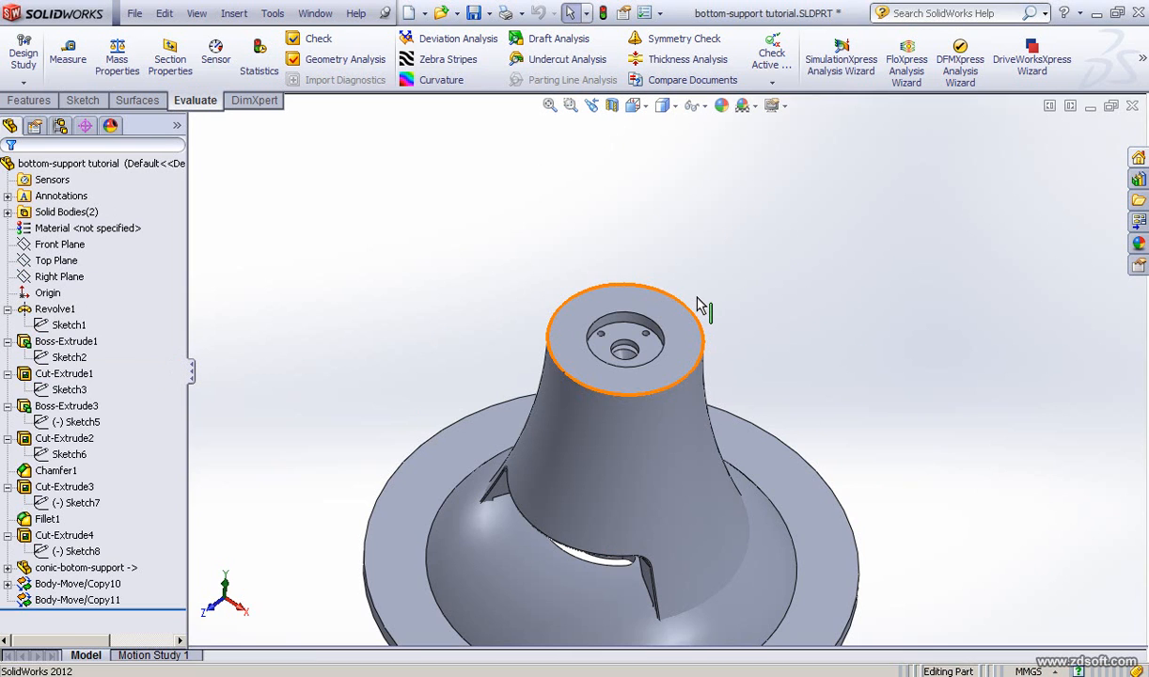
pyautogui.scroll(-4, 700, 306)
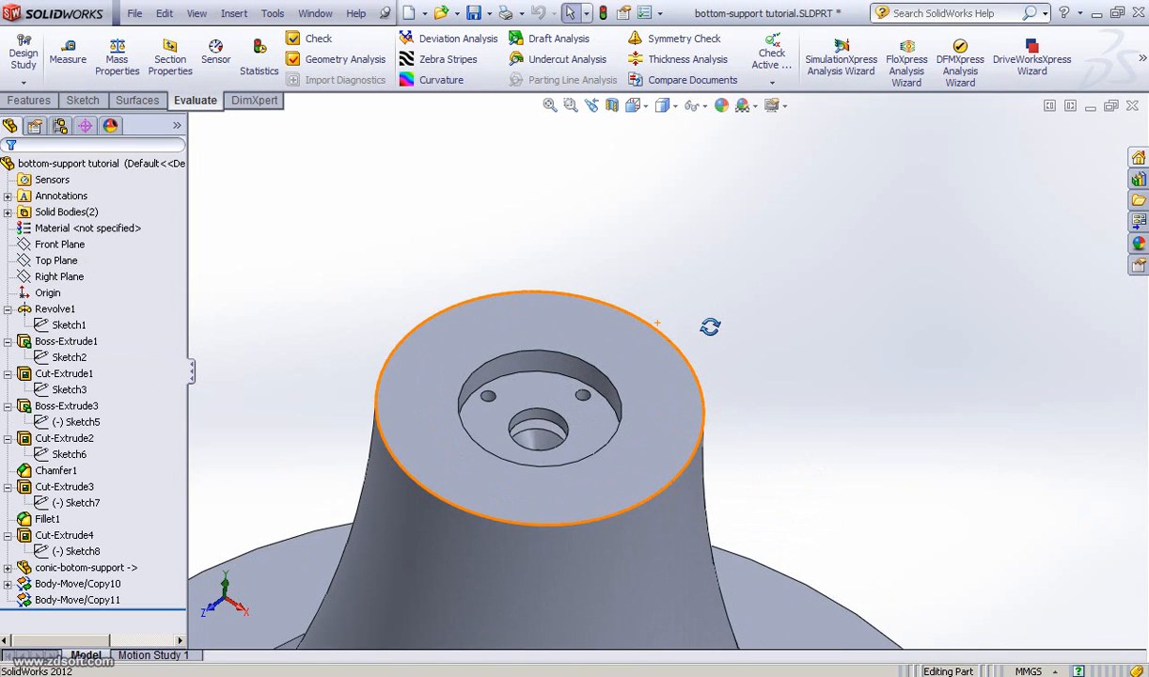
pyautogui.moveTo(711, 327); pyautogui.dragTo(588, 402, button='middle')
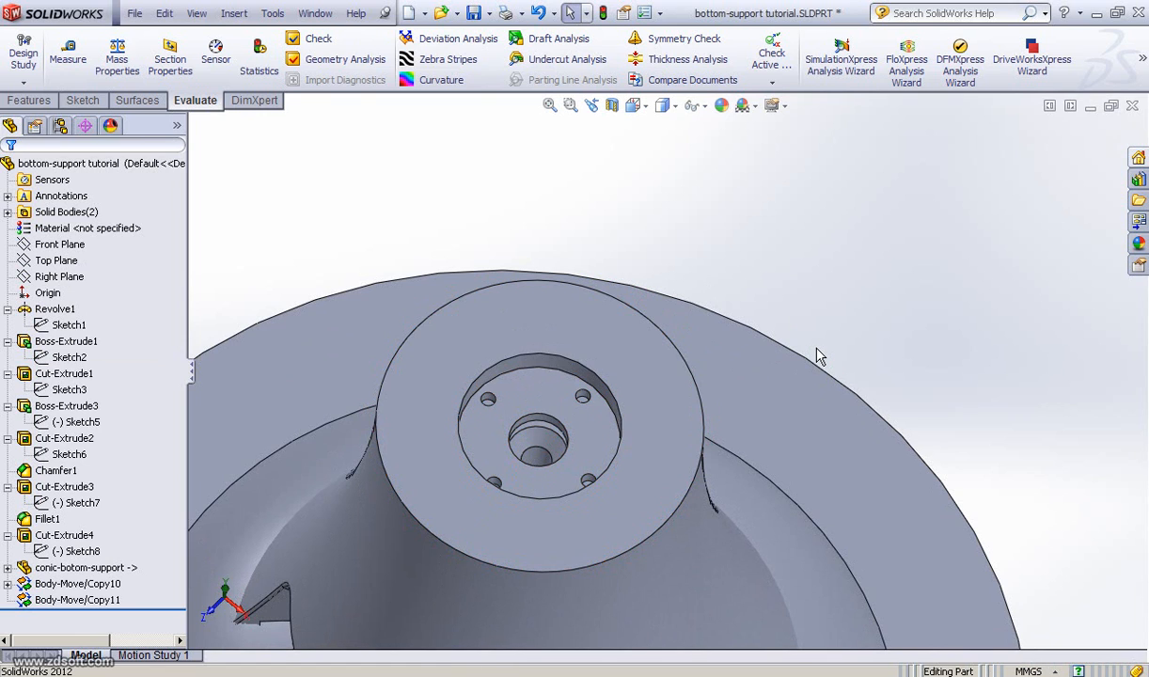
pyautogui.scroll(5, 817, 356)
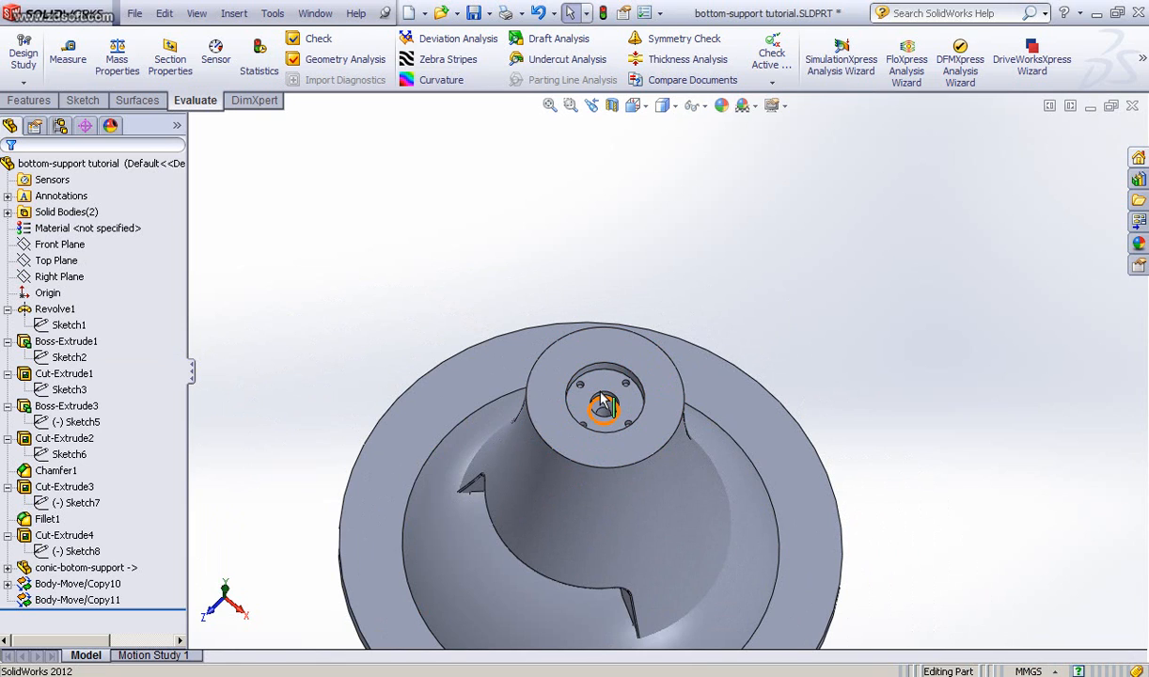
pyautogui.scroll(2, 798, 368)
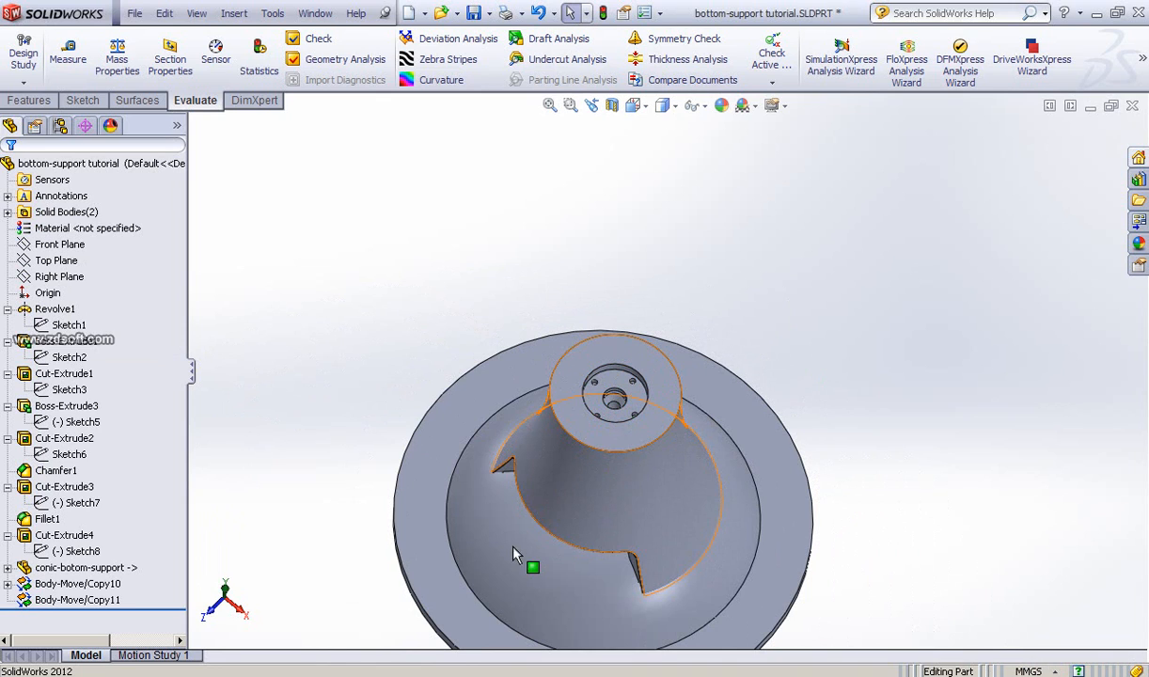
pyautogui.moveTo(844, 367); pyautogui.dragTo(848, 321, button='middle')
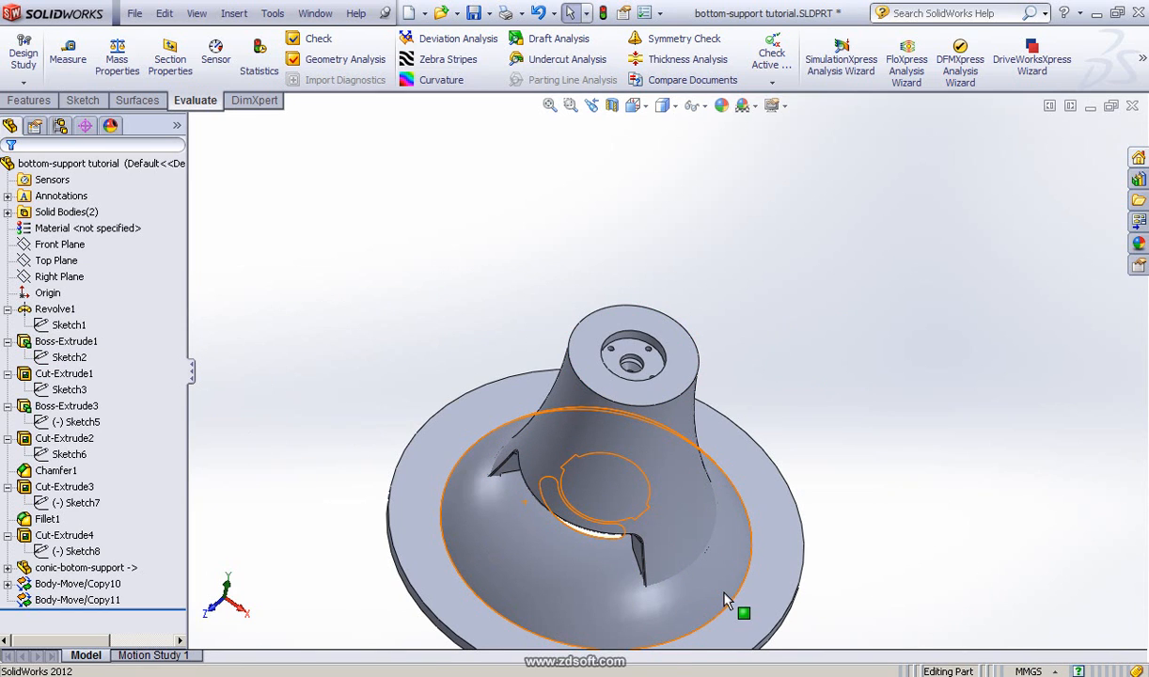
pyautogui.hotkey('ctrl', '7')
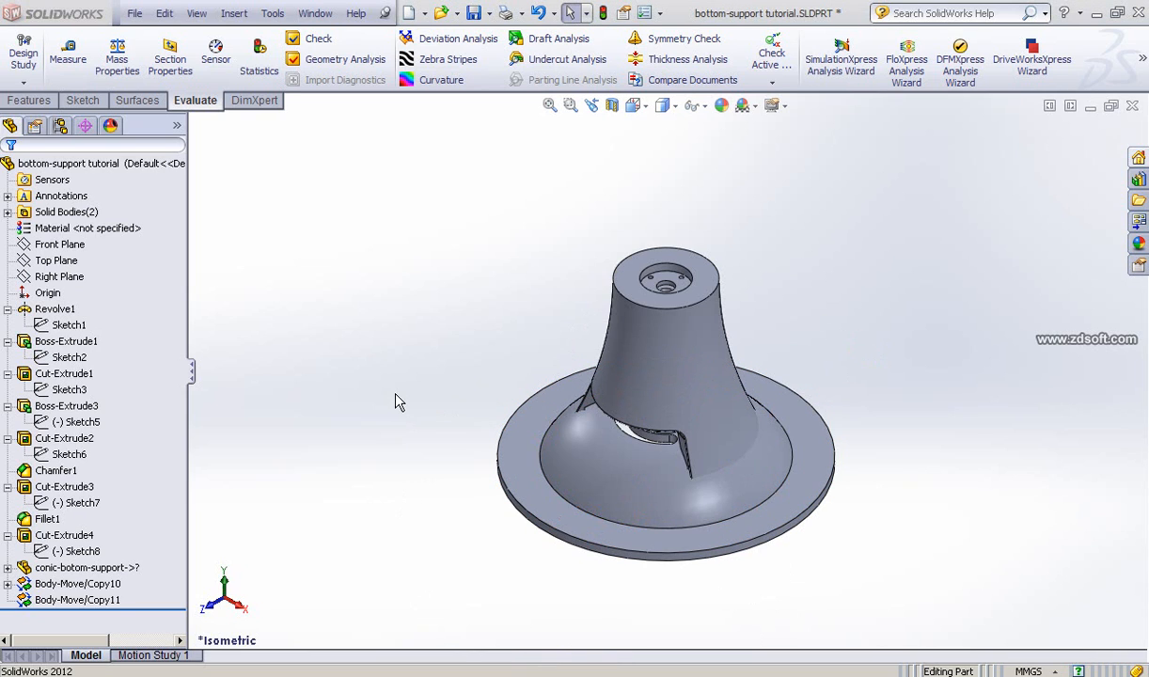
# Insert vertical-bottom-gear.SLDPRT from the Documents library as a part and place it in free space above the conic body
pyautogui.click(235, 15)
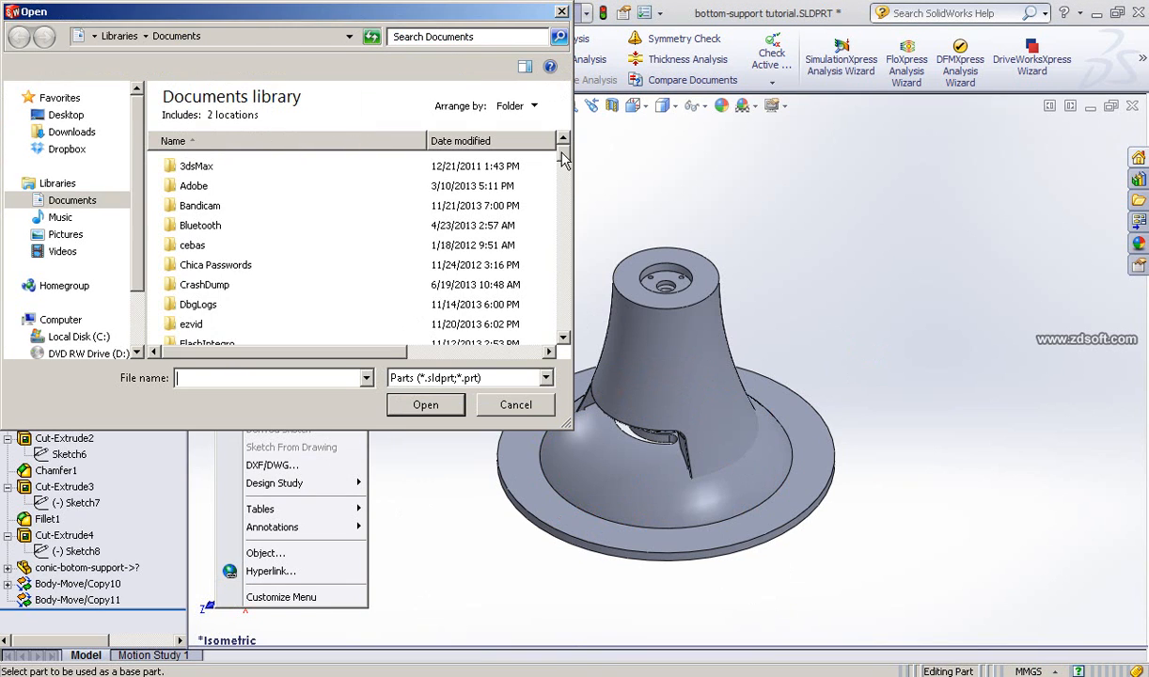
pyautogui.moveTo(562, 157); pyautogui.dragTo(557, 264)
pyautogui.scroll(-15, 371, 225)
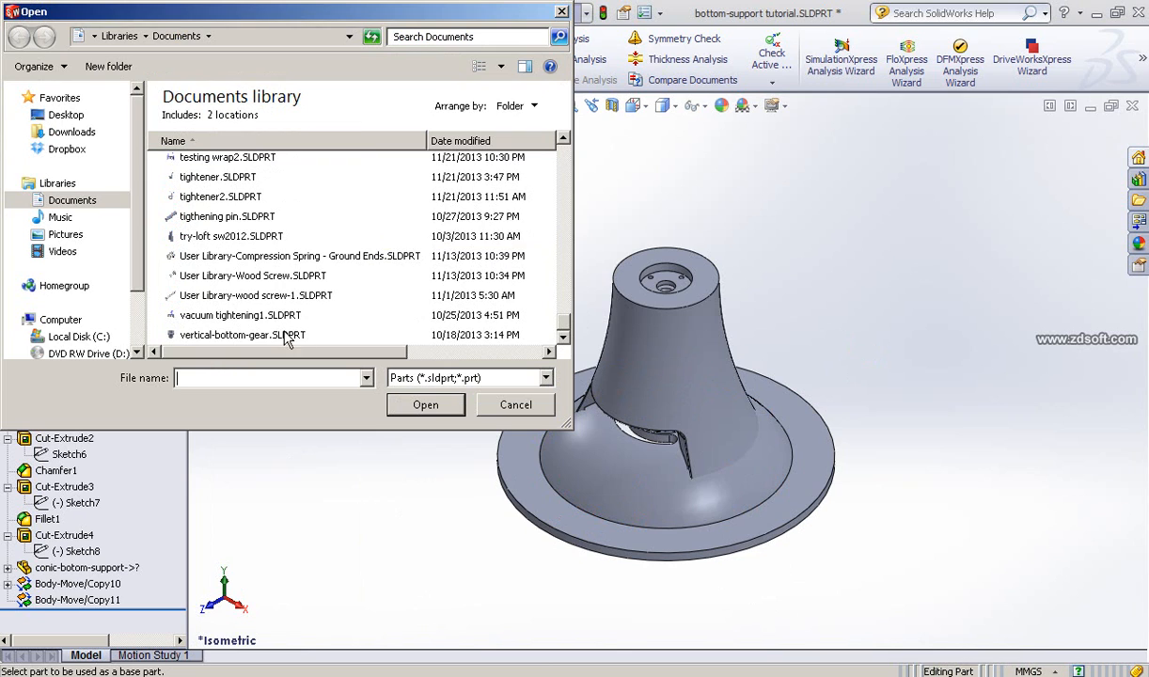
pyautogui.click(243, 336)
pyautogui.click(421, 406)
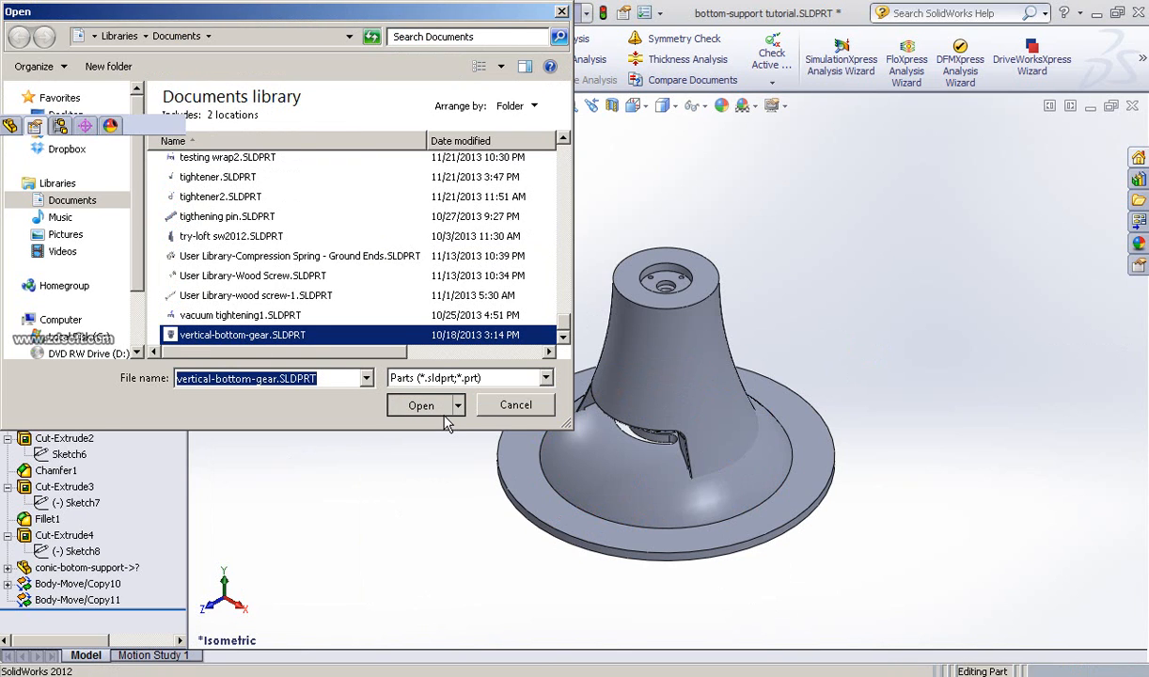
pyautogui.press('z')
pyautogui.press('z')
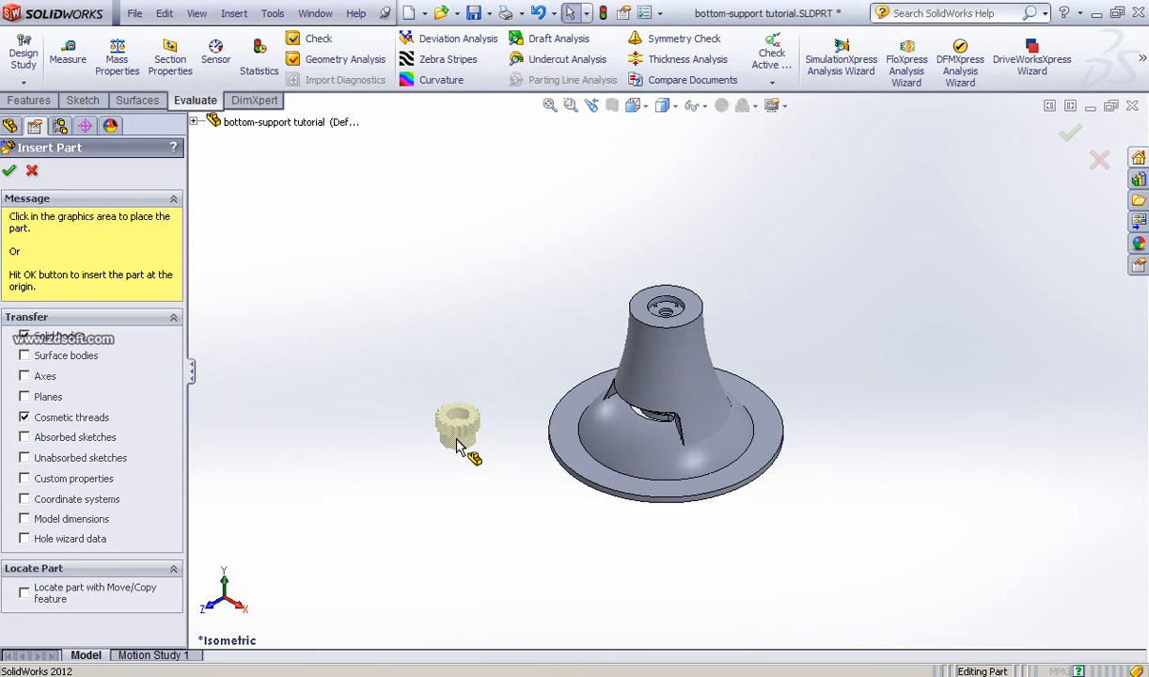
pyautogui.moveTo(462, 411); pyautogui.dragTo(474, 375, button='middle')
pyautogui.moveTo(484, 361); pyautogui.dragTo(544, 274, button='middle')
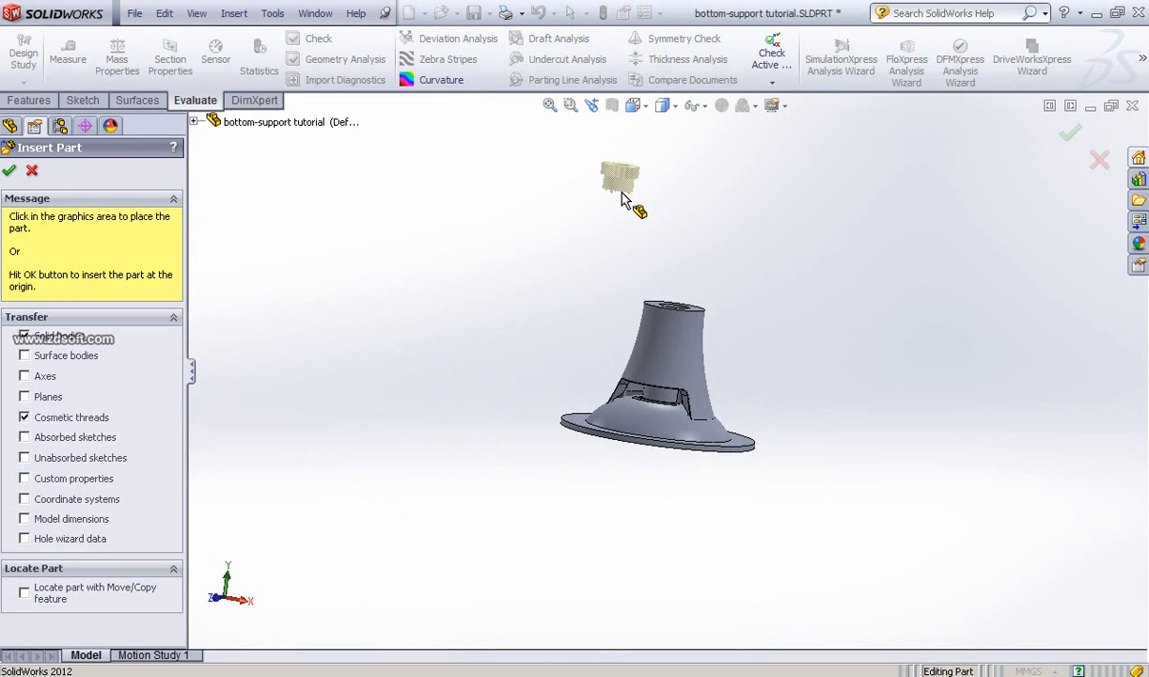
pyautogui.click(632, 213)
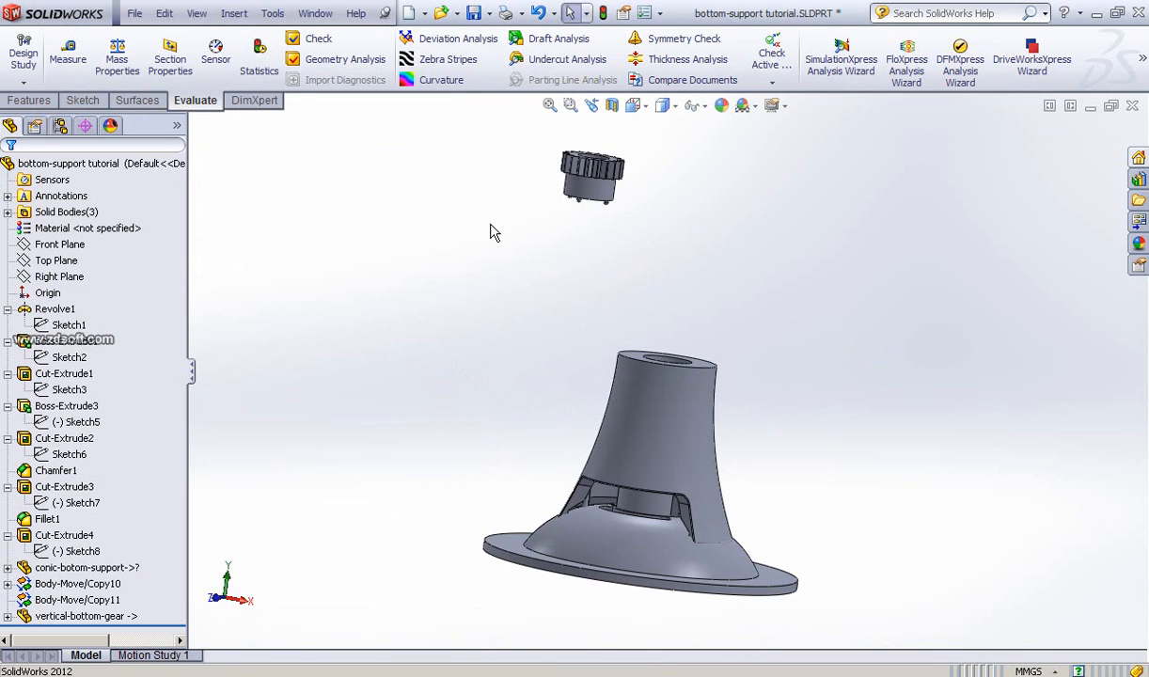
pyautogui.moveTo(496, 260); pyautogui.dragTo(475, 256, button='middle')
pyautogui.click(234, 13)
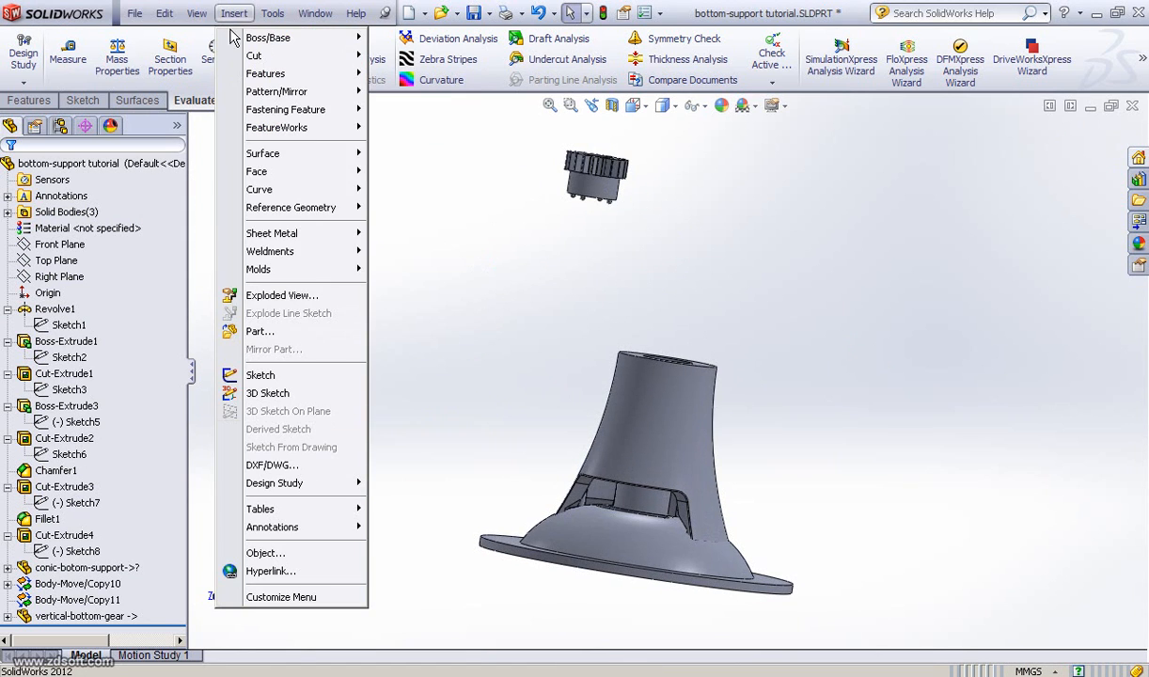
pyautogui.moveTo(271, 75)
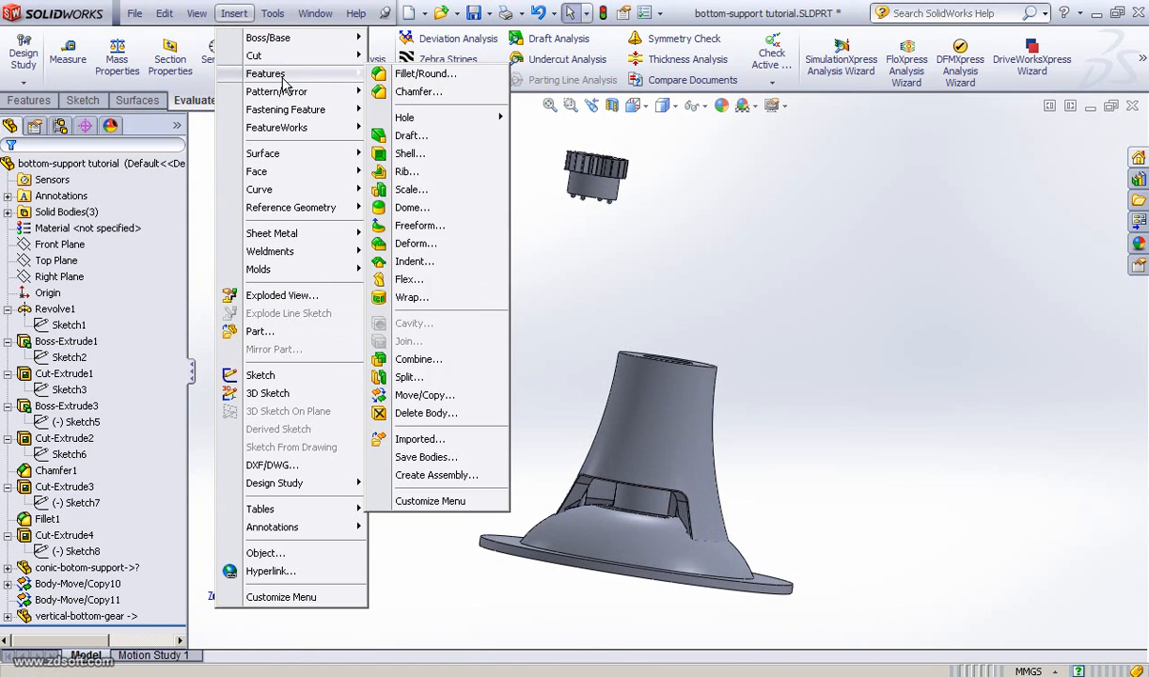
pyautogui.click(416, 399)
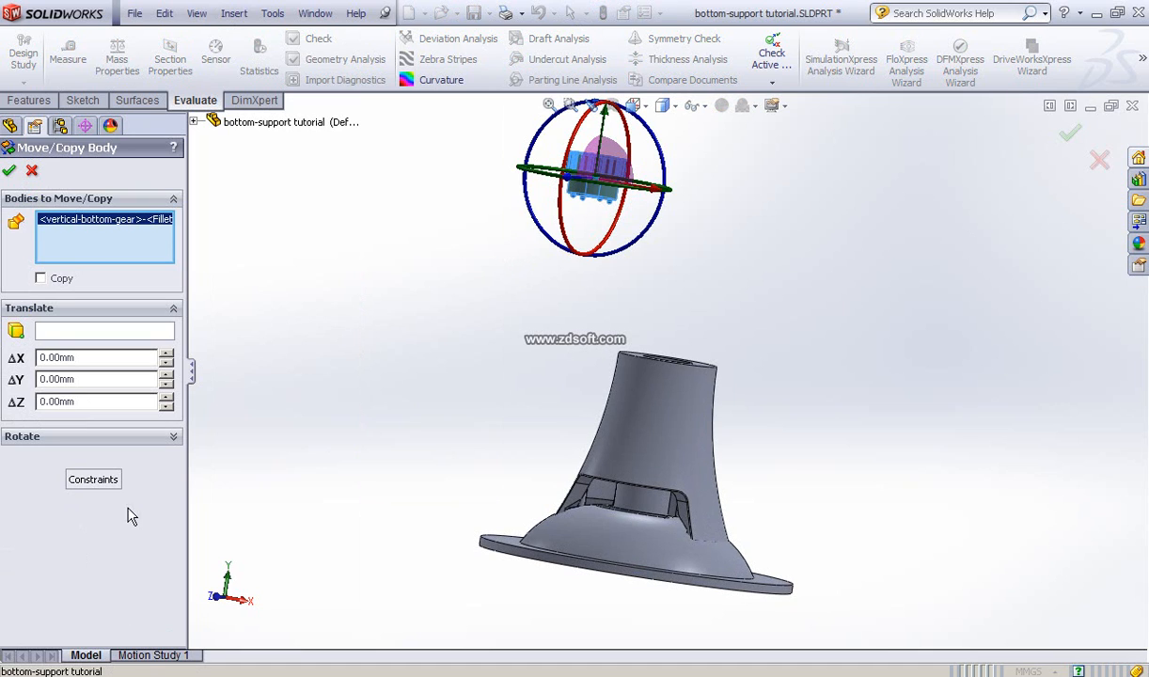
pyautogui.click(97, 483)
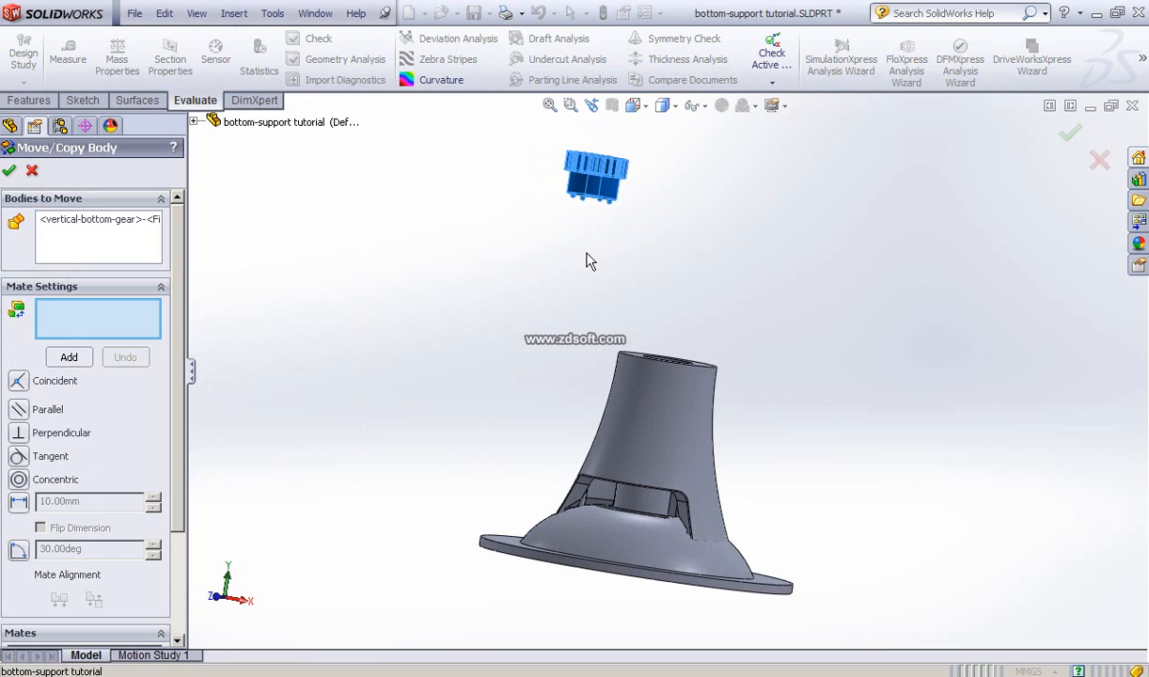
pyautogui.scroll(-3, 654, 290)
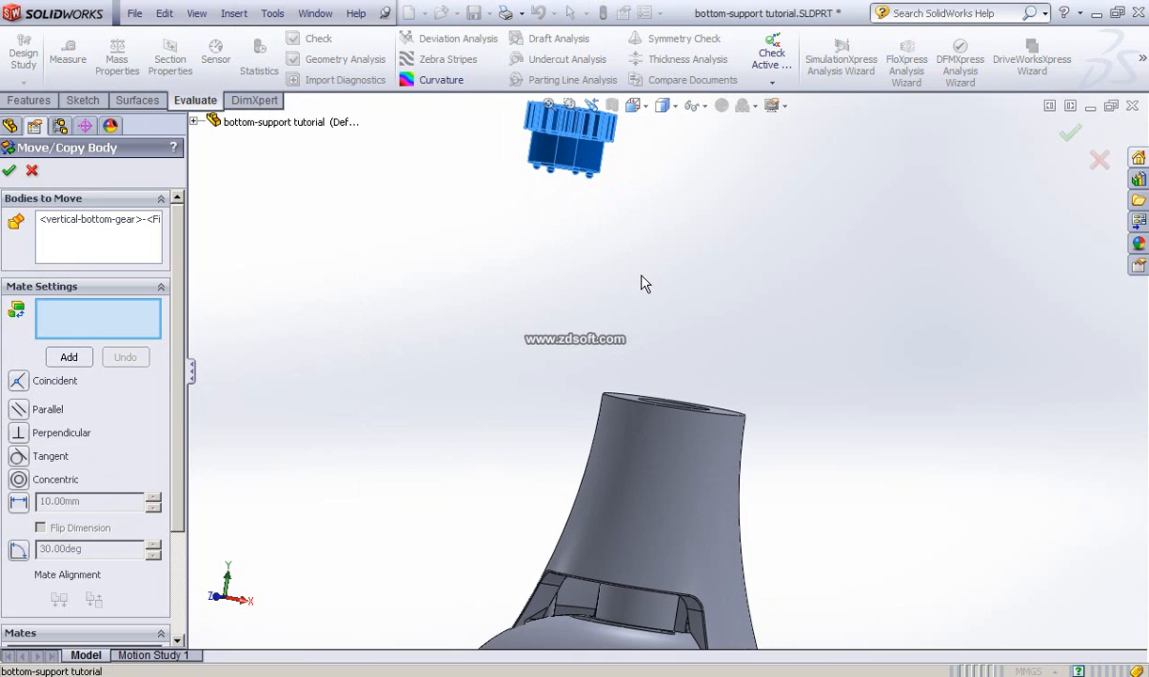
pyautogui.moveTo(636, 290); pyautogui.dragTo(644, 247, button='middle')
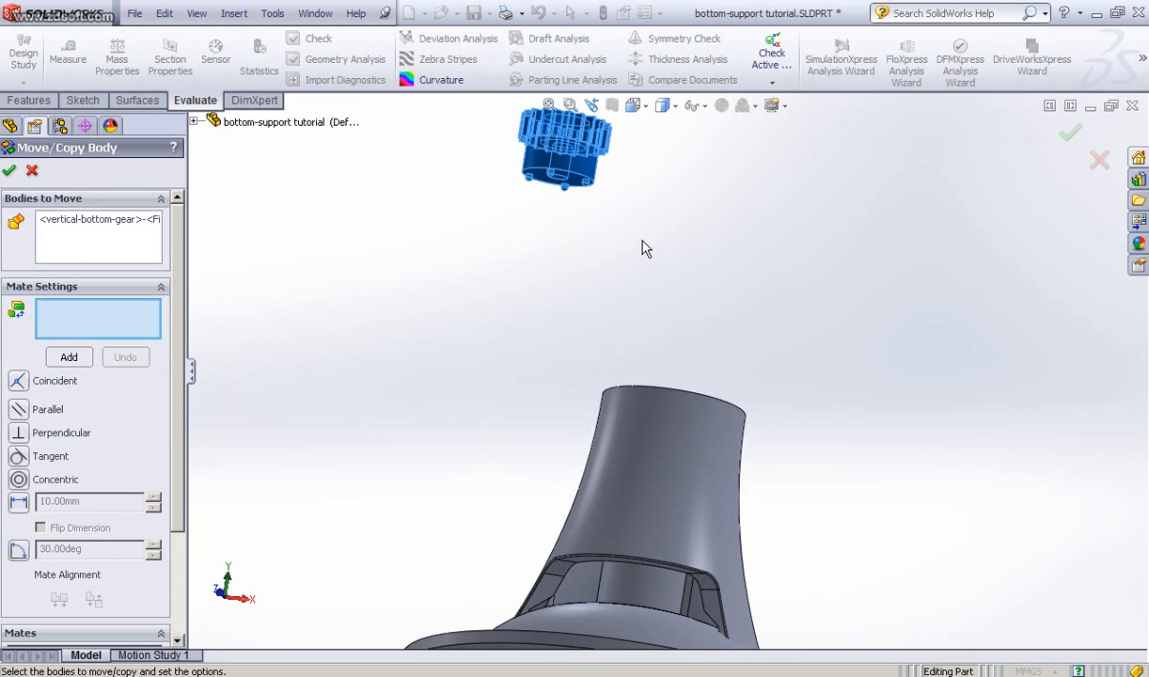
pyautogui.click(584, 174)
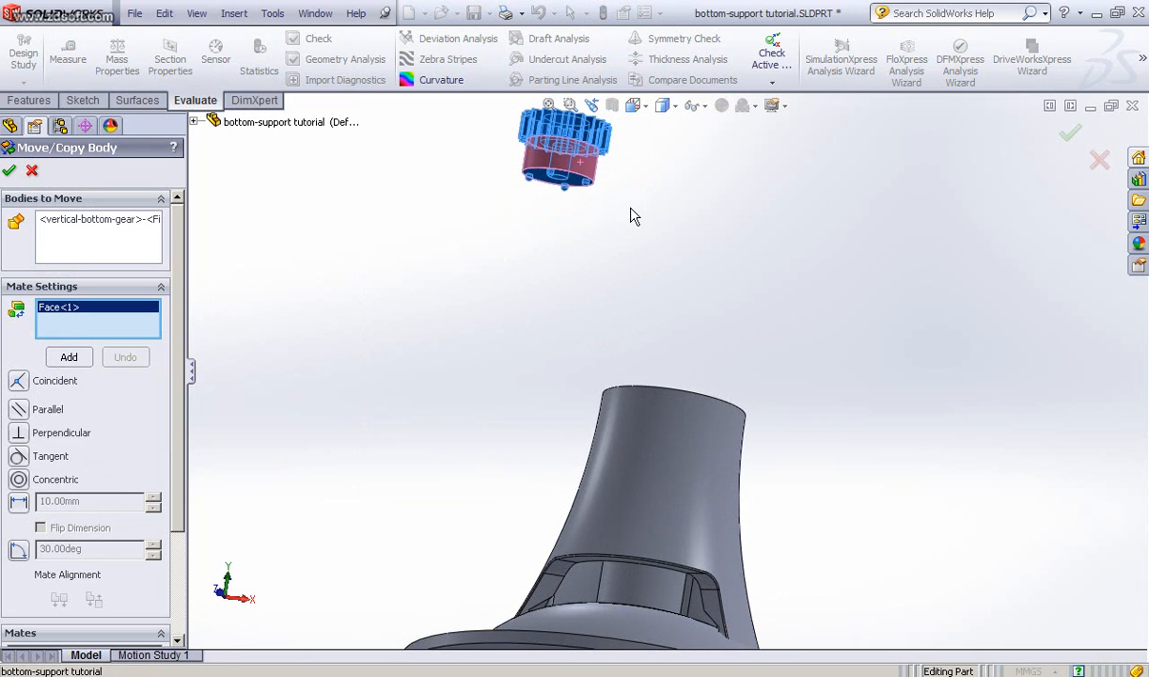
pyautogui.moveTo(638, 222); pyautogui.dragTo(609, 382, button='middle')
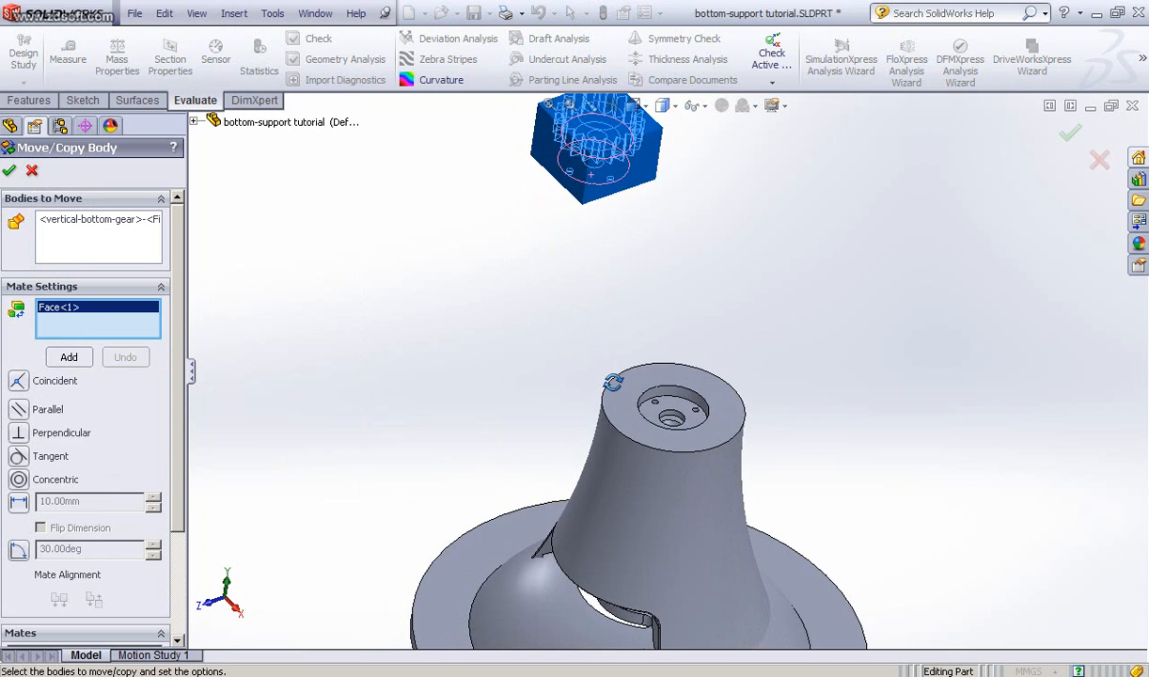
pyautogui.moveTo(664, 411); pyautogui.dragTo(668, 402, button='middle')
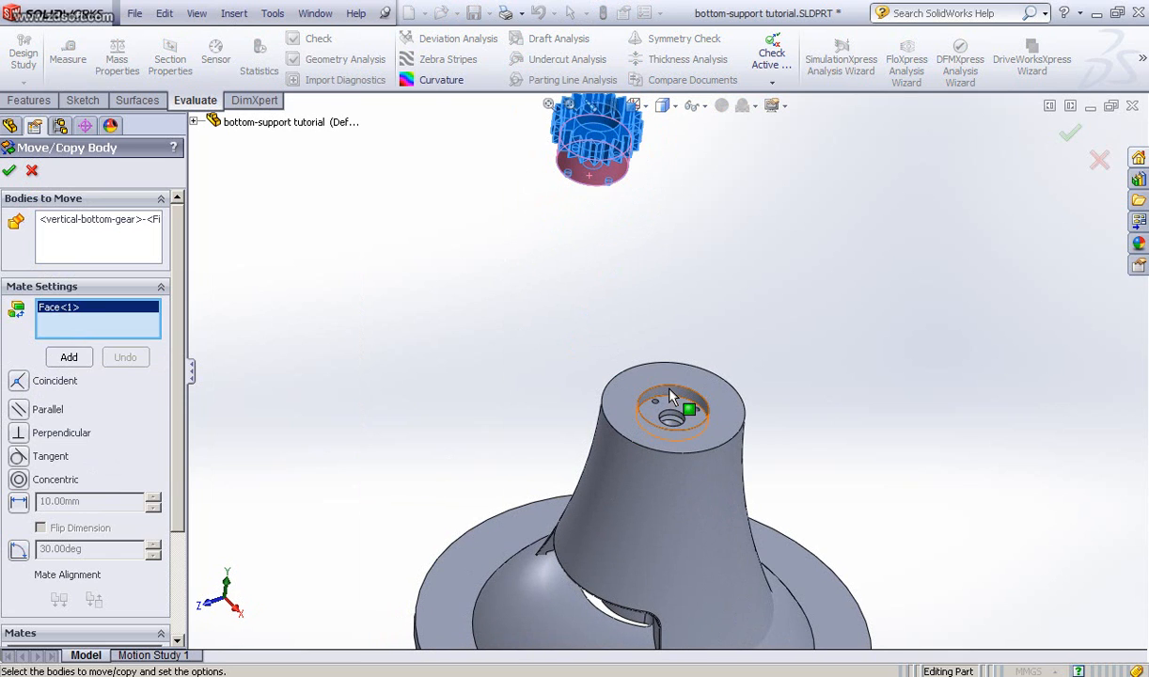
pyautogui.click(671, 395)
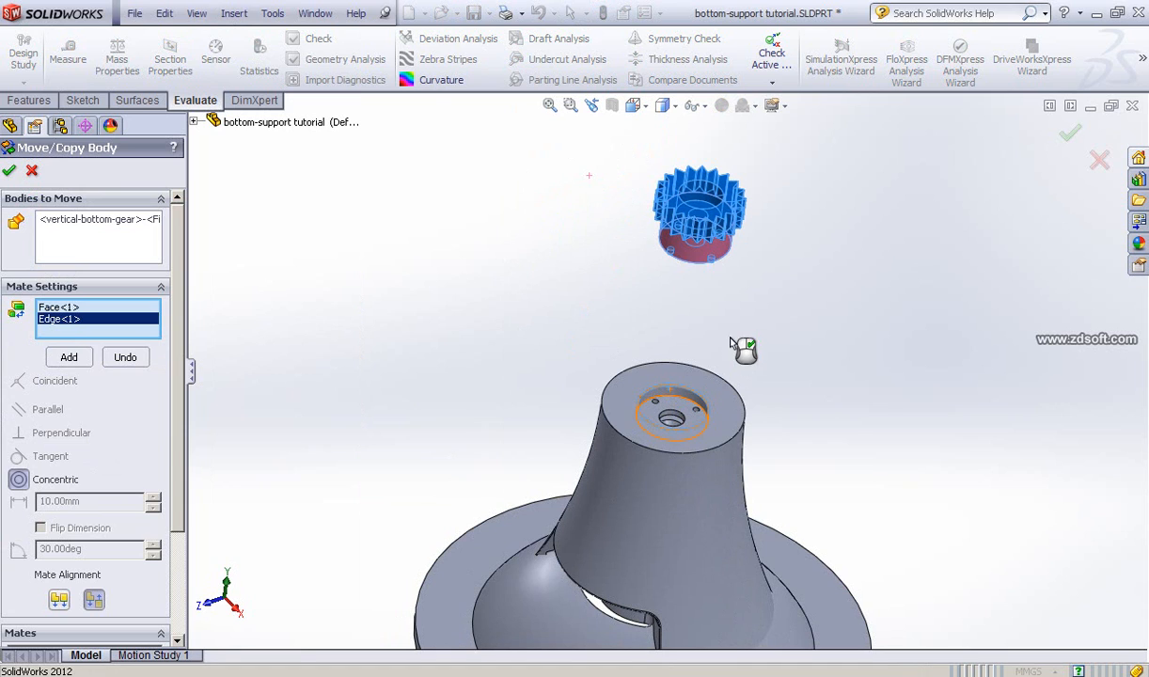
pyautogui.rightClick(69, 323)
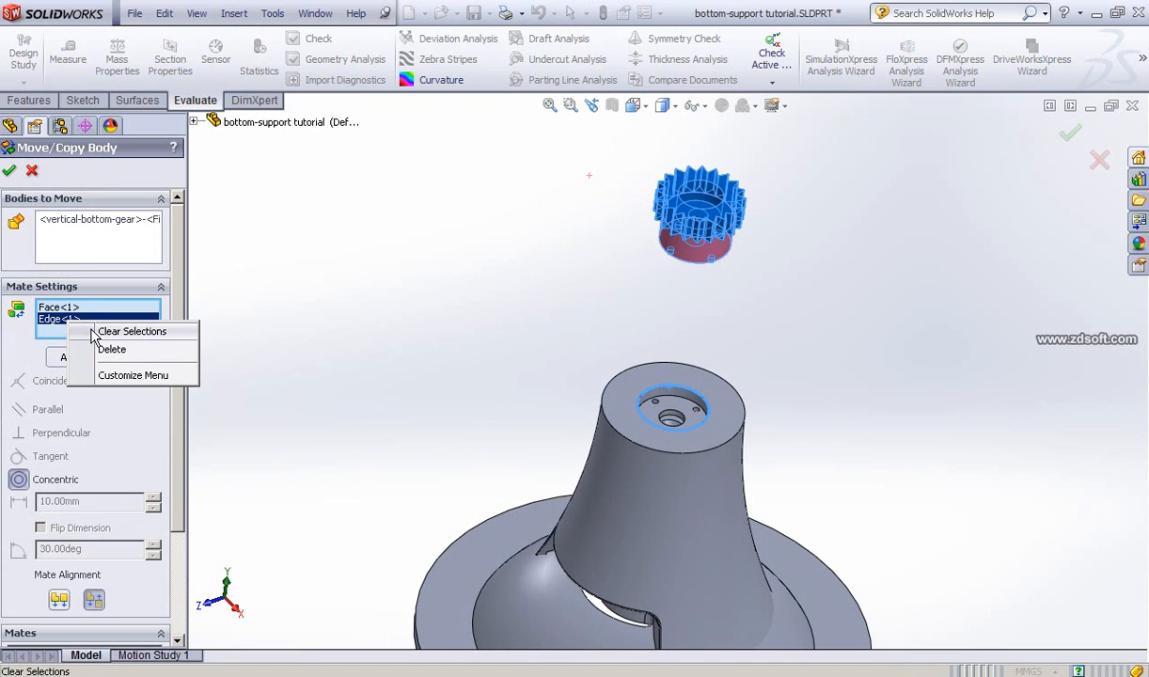
pyautogui.click(105, 333)
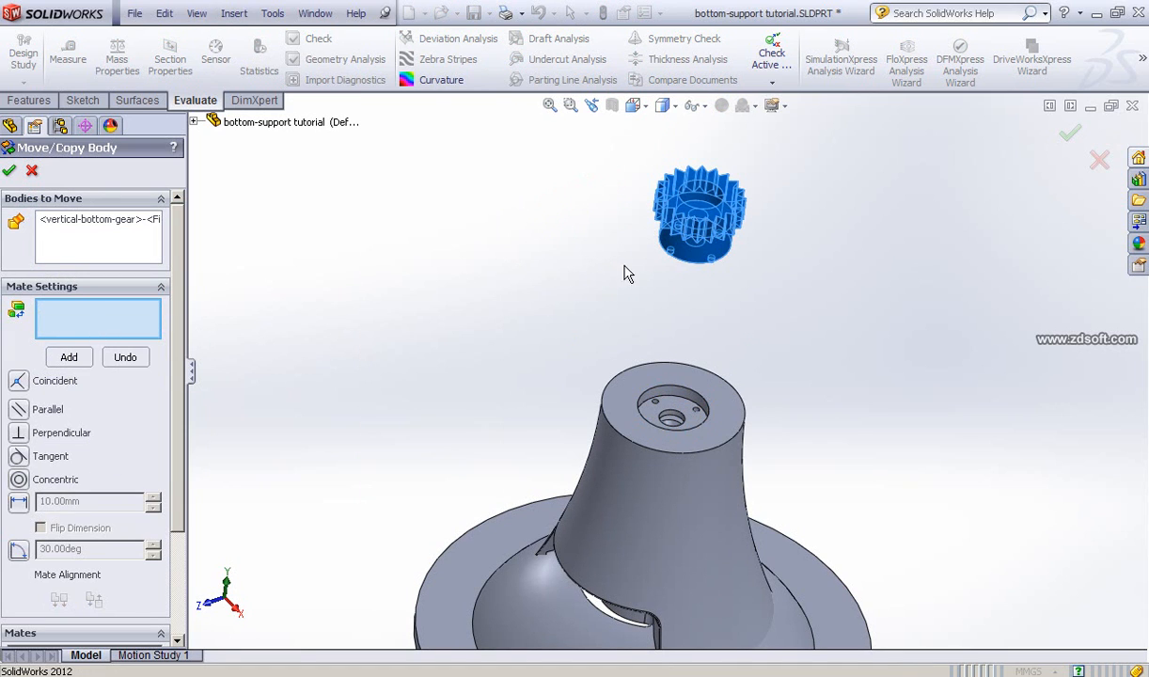
pyautogui.moveTo(486, 291); pyautogui.dragTo(501, 226, button='middle')
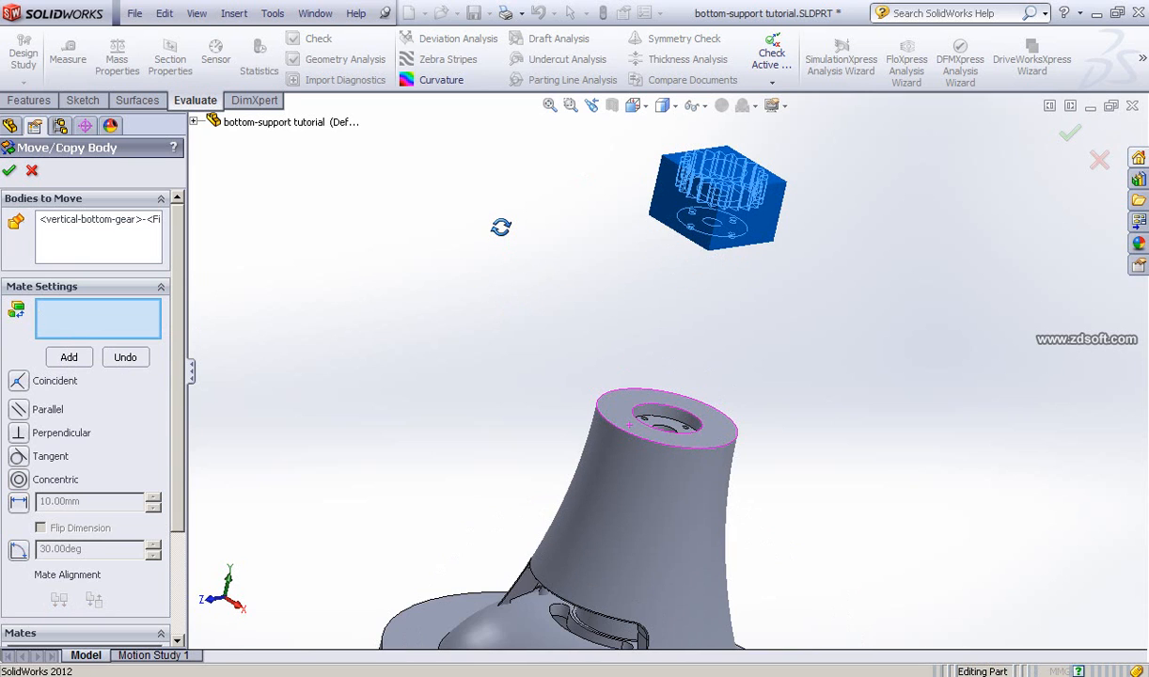
pyautogui.click(32, 172)
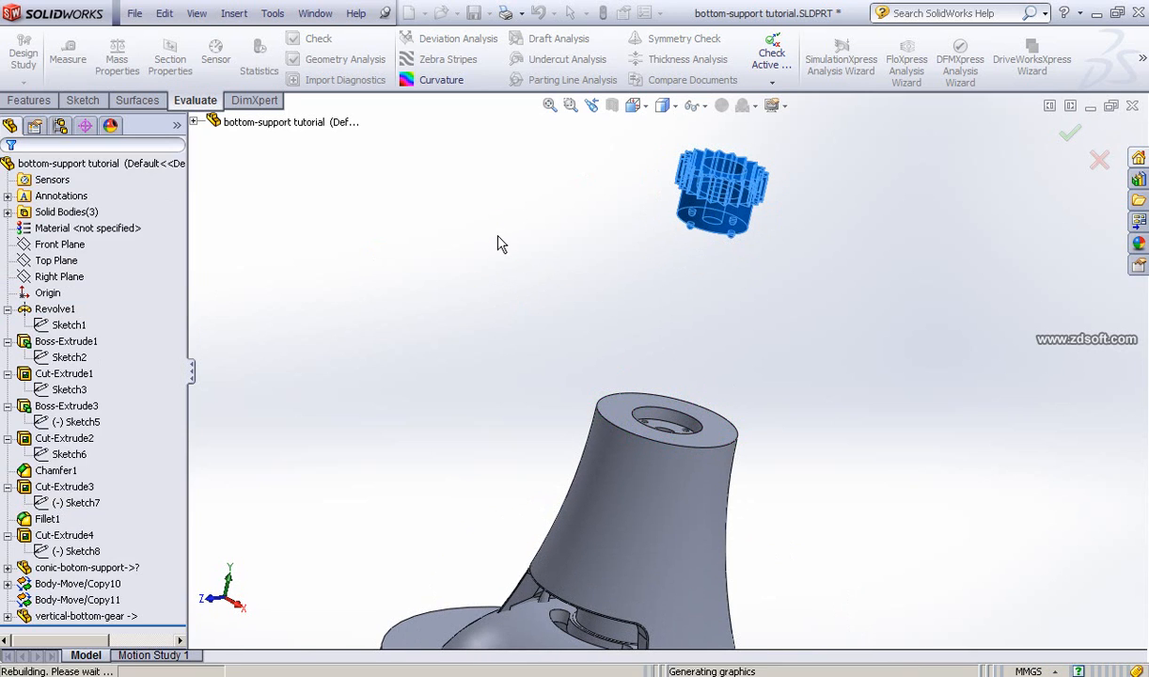
# Start a Move/Copy Body operation on the vertical bottom gear and add a concentric mate between its lower cylindrical face and the conic body's recess wall
pyautogui.click(234, 13)
pyautogui.moveTo(282, 76)
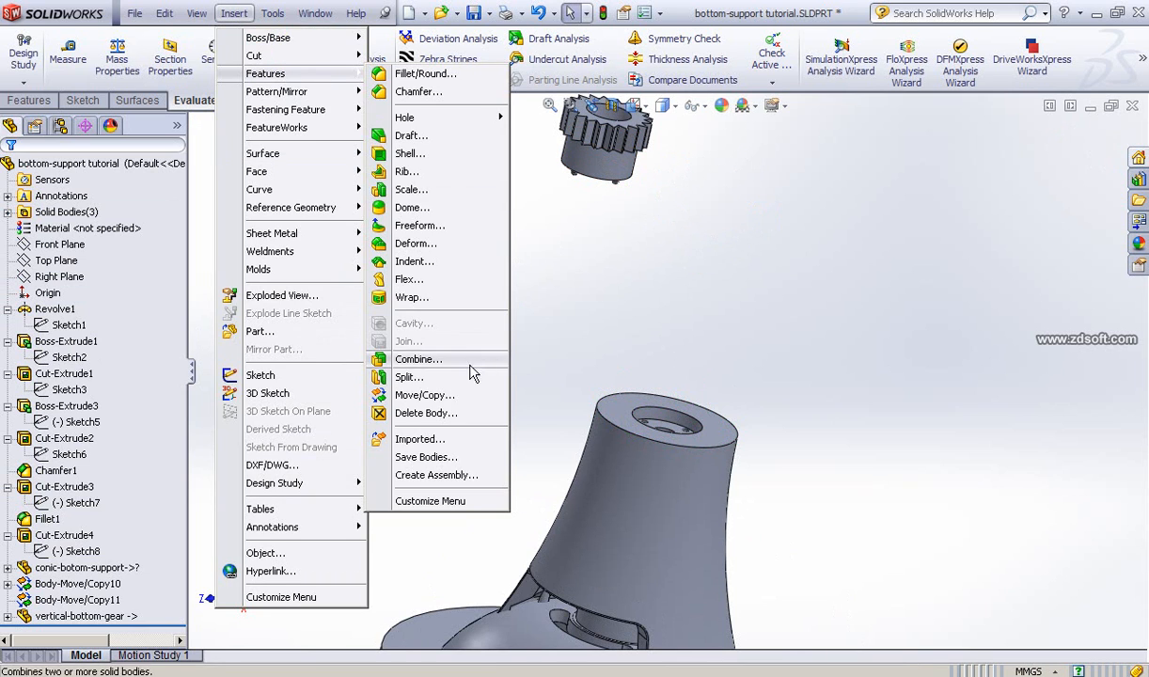
pyautogui.click(425, 395)
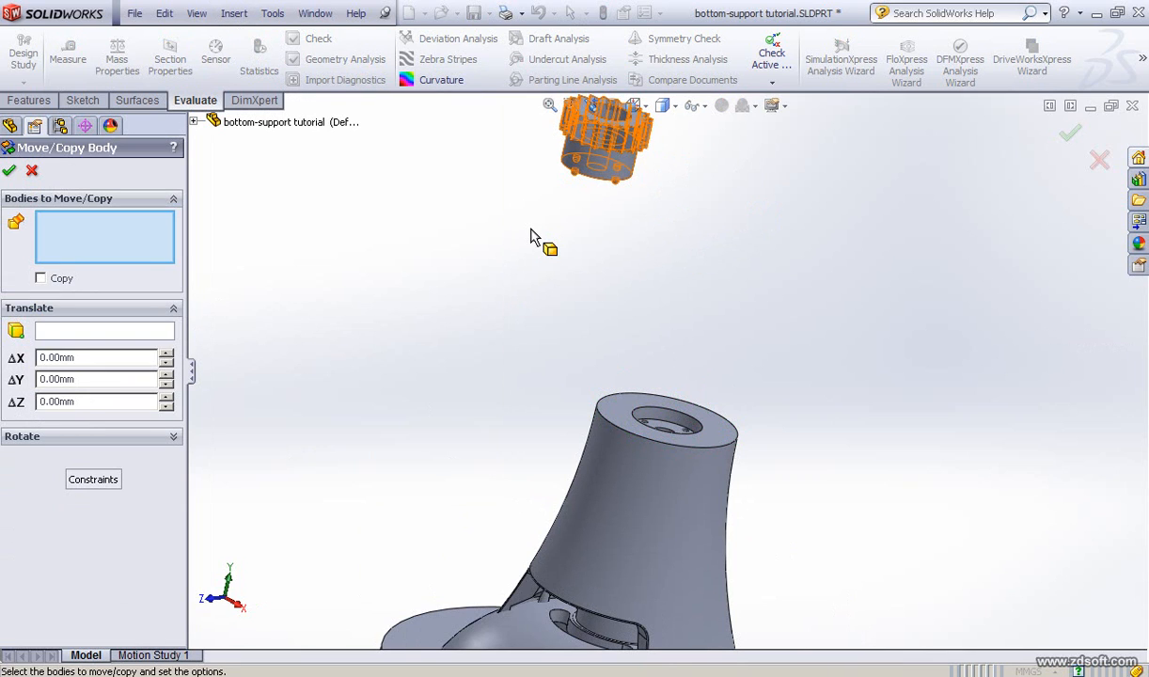
pyautogui.click(607, 141)
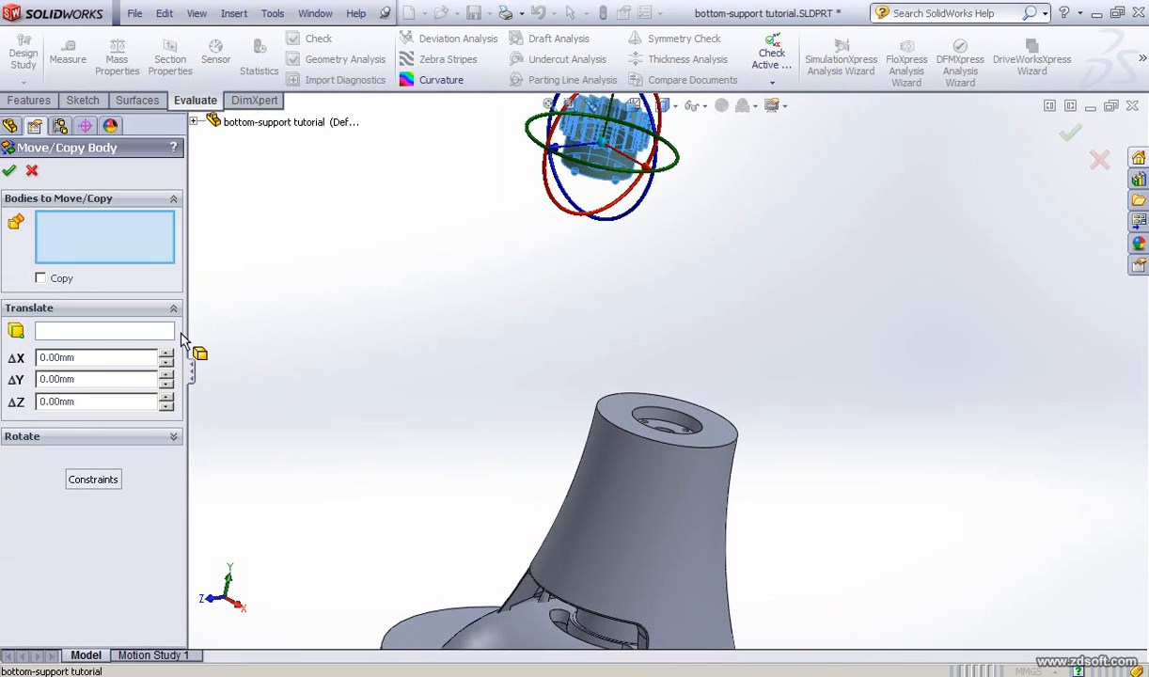
pyautogui.click(98, 481)
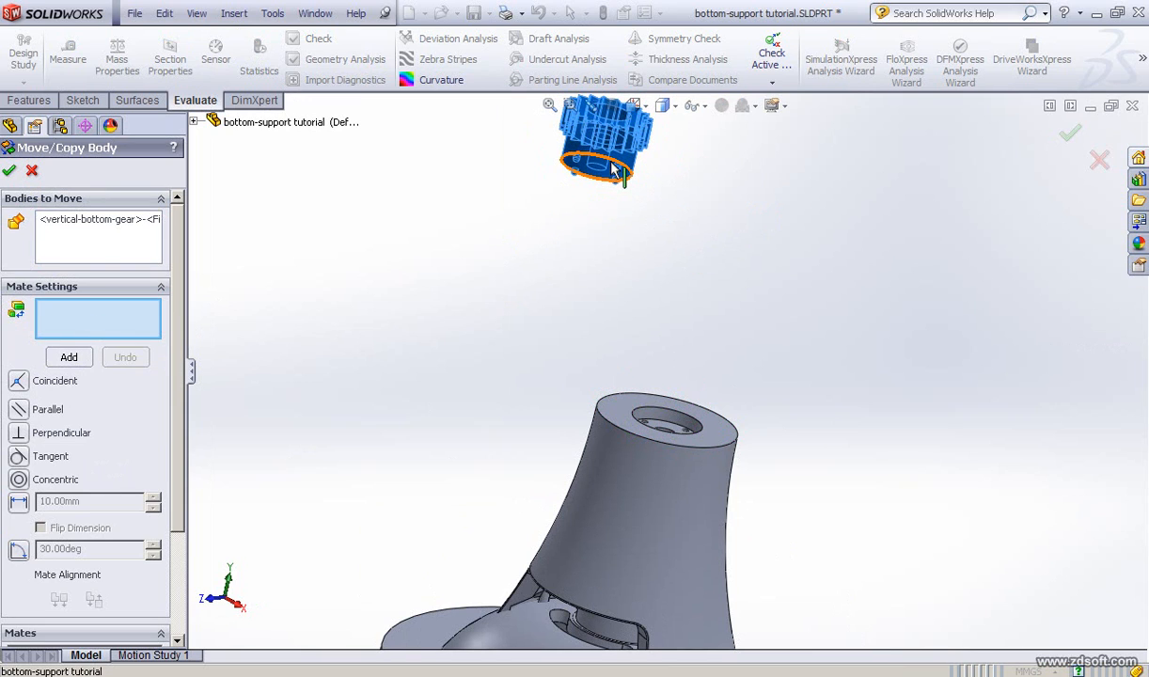
pyautogui.click(618, 165)
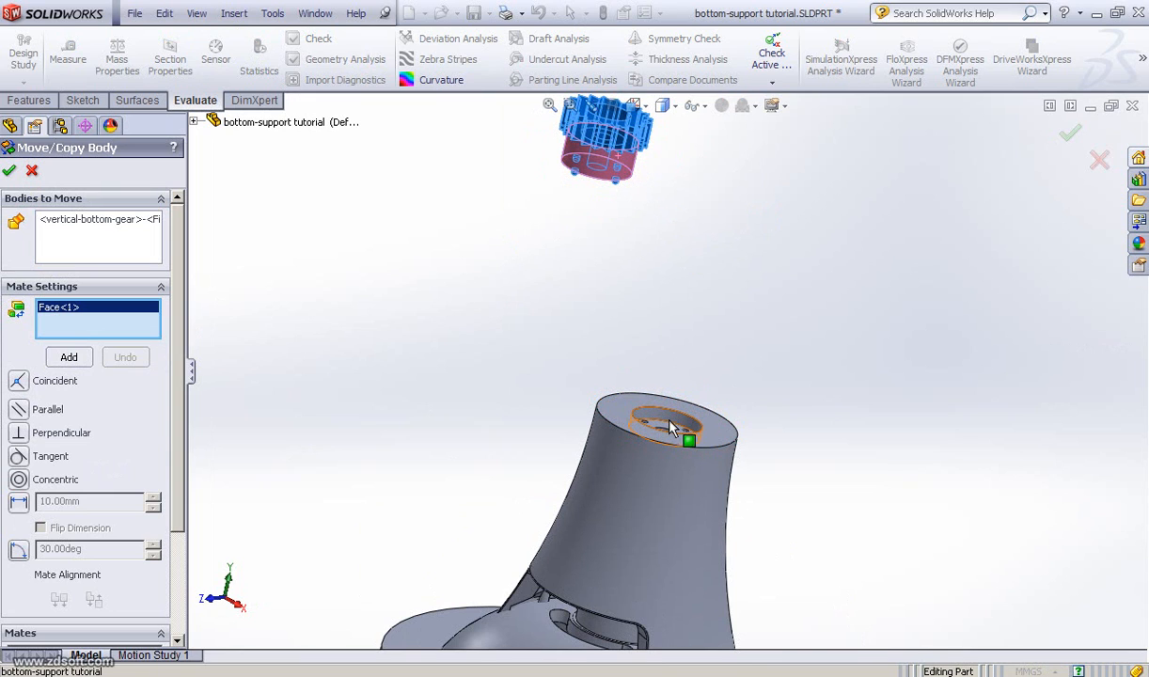
pyautogui.scroll(-2, 670, 423)
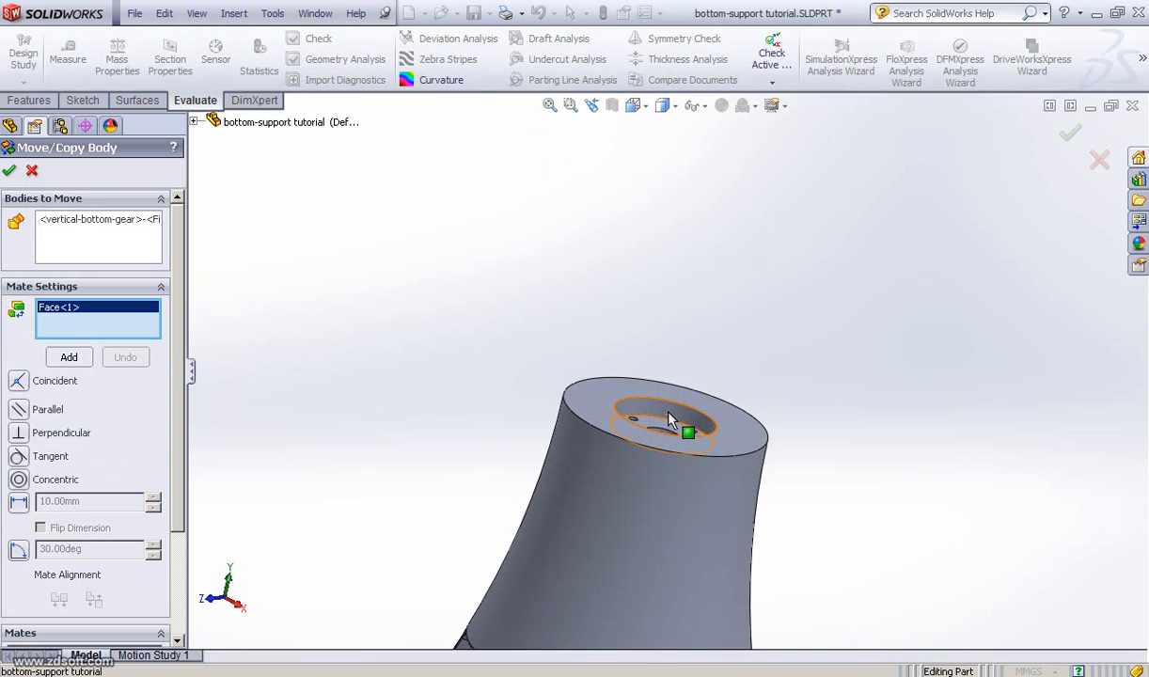
pyautogui.click(665, 416)
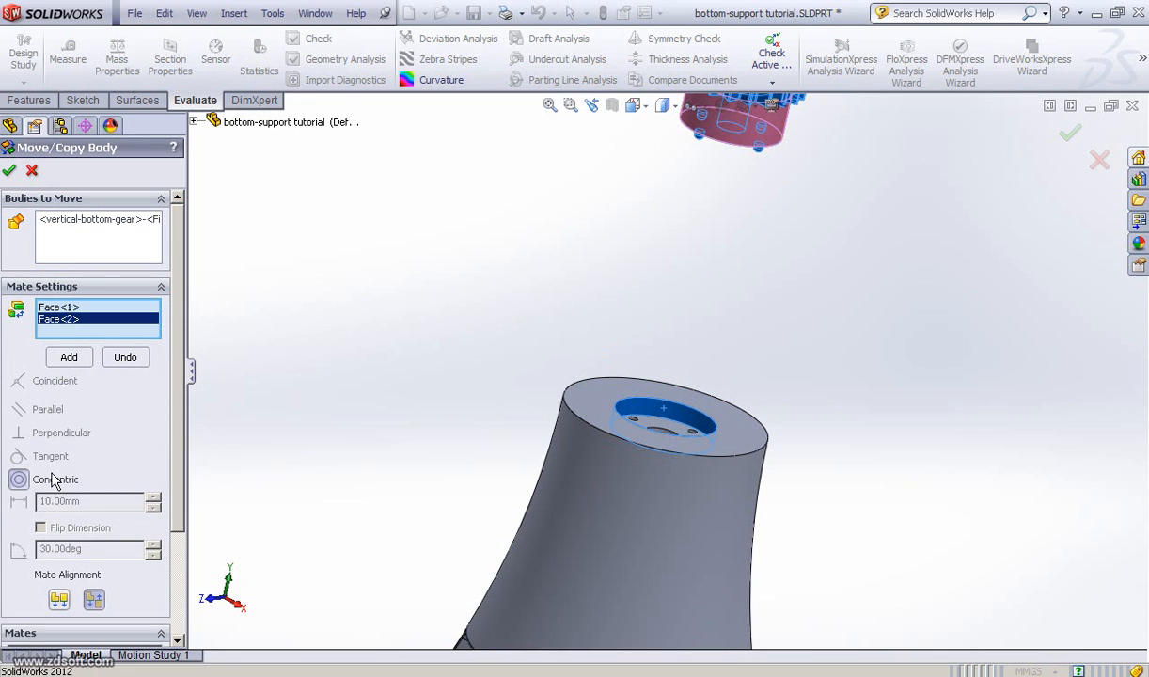
pyautogui.moveTo(796, 303); pyautogui.dragTo(278, 396, button='middle')
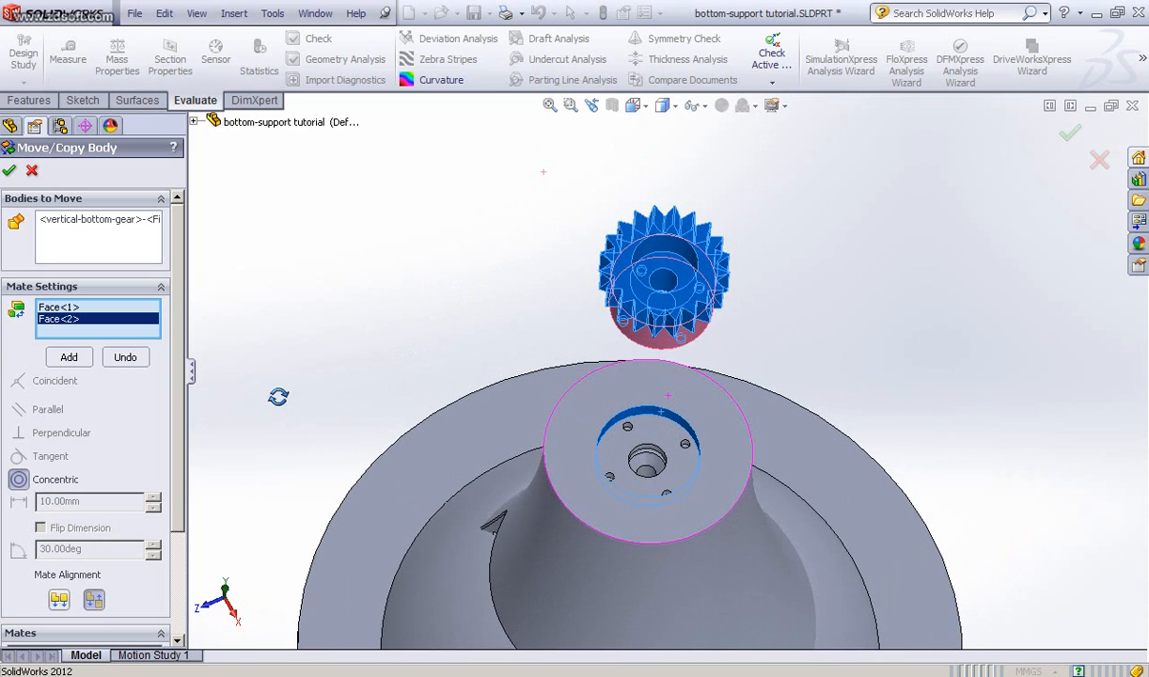
pyautogui.click(75, 360)
pyautogui.click(74, 365)
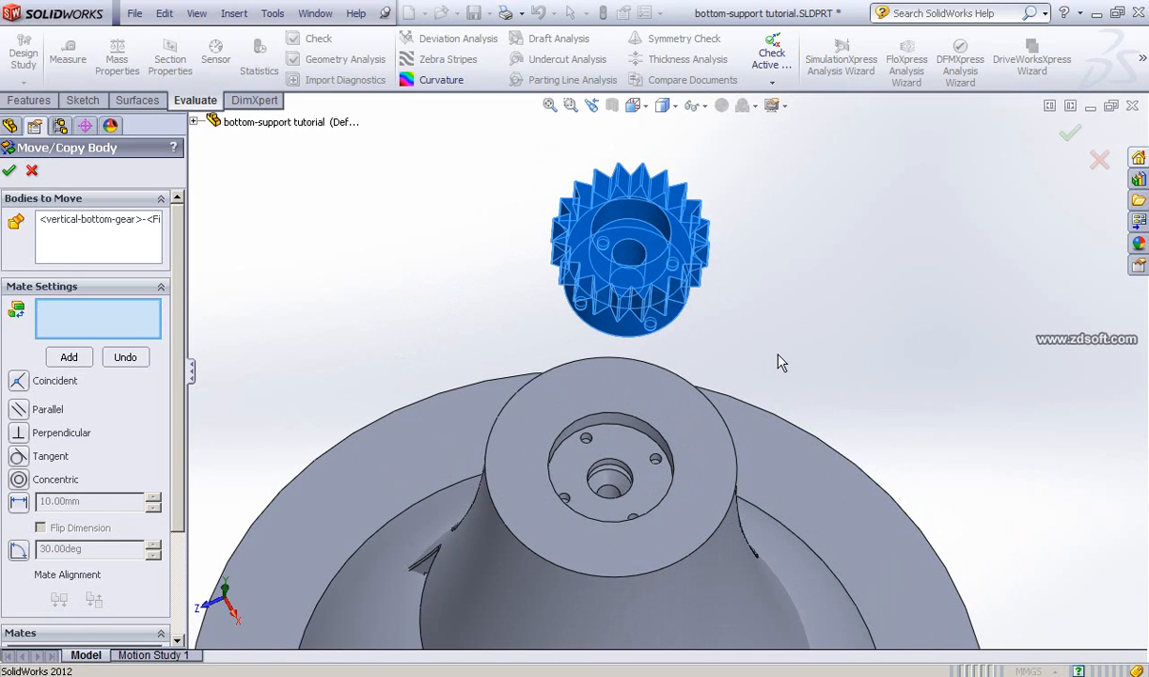
# Add a coincident mate between the gear's flat underside and the recess floor in the conic body, and finish the body move
pyautogui.moveTo(780, 359); pyautogui.dragTo(877, 270, button='middle')
pyautogui.moveTo(813, 326); pyautogui.dragTo(836, 303, button='middle')
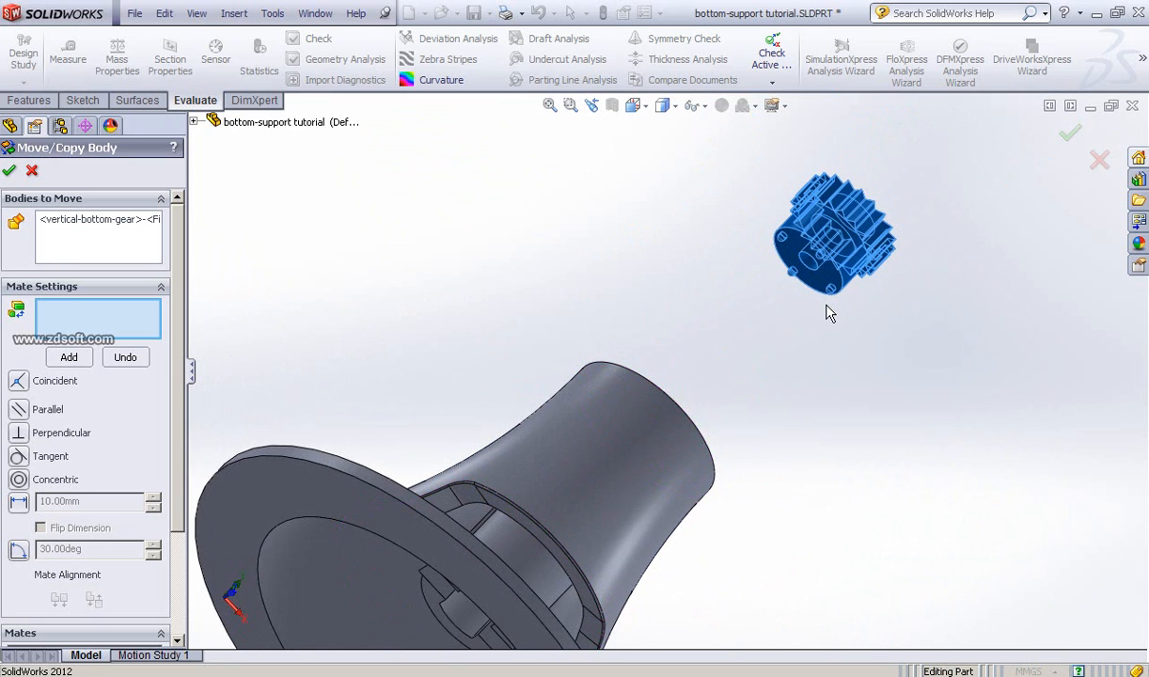
pyautogui.scroll(-4, 828, 314)
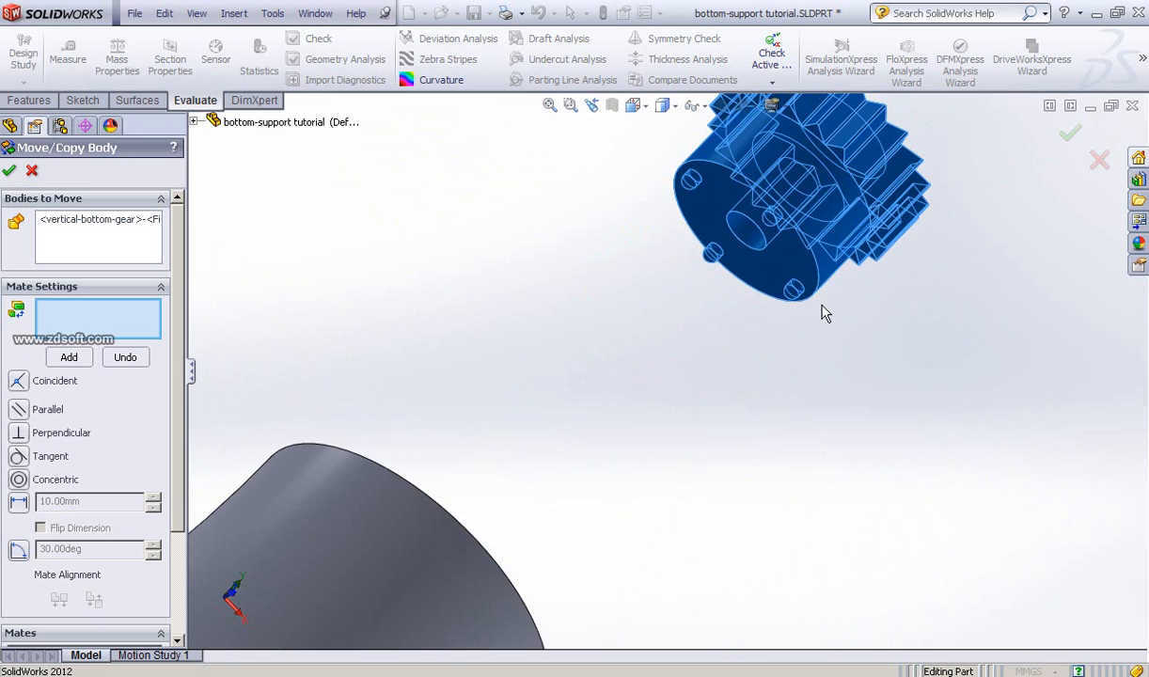
pyautogui.moveTo(827, 323)
pyautogui.mouseDown(button='middle')
pyautogui.moveTo(835, 313)
pyautogui.moveTo(824, 309)
pyautogui.mouseUp(button='middle')
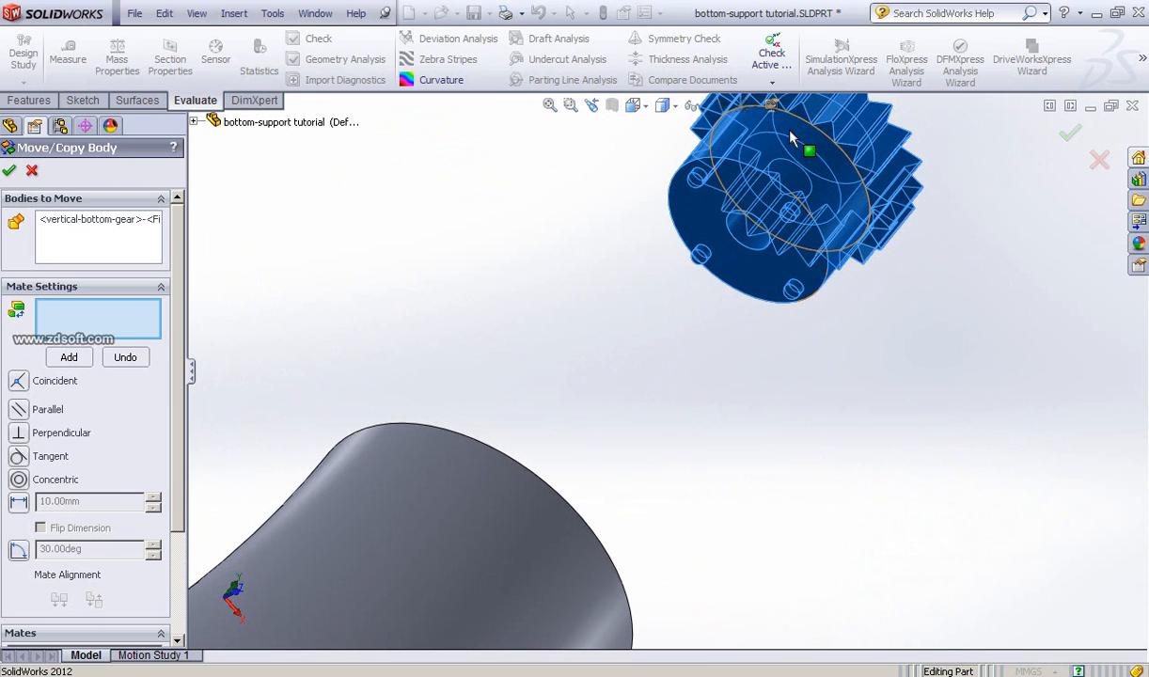
pyautogui.scroll(1, 830, 247)
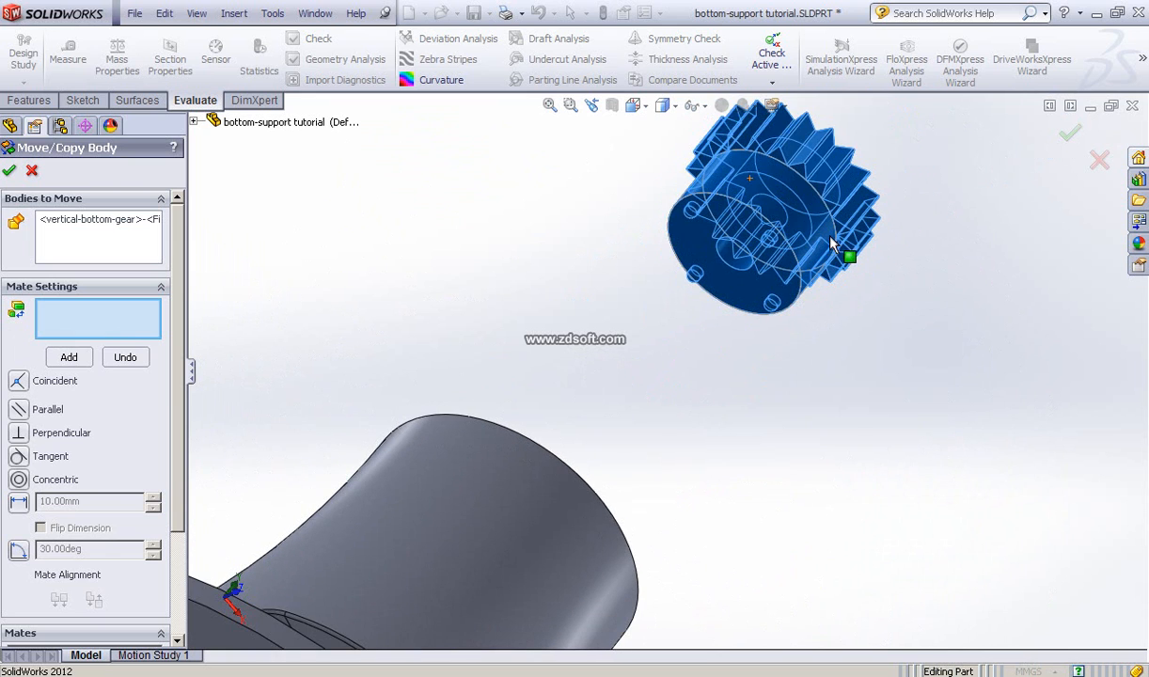
pyautogui.scroll(-1, 838, 280)
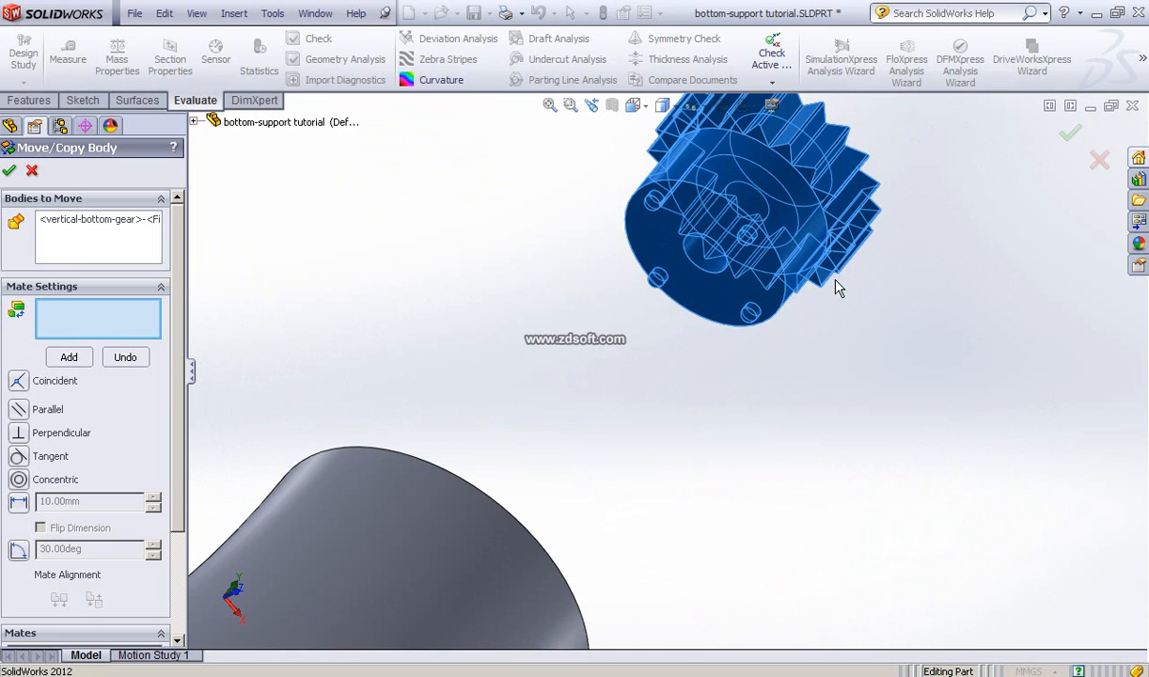
pyautogui.scroll(2, 836, 281)
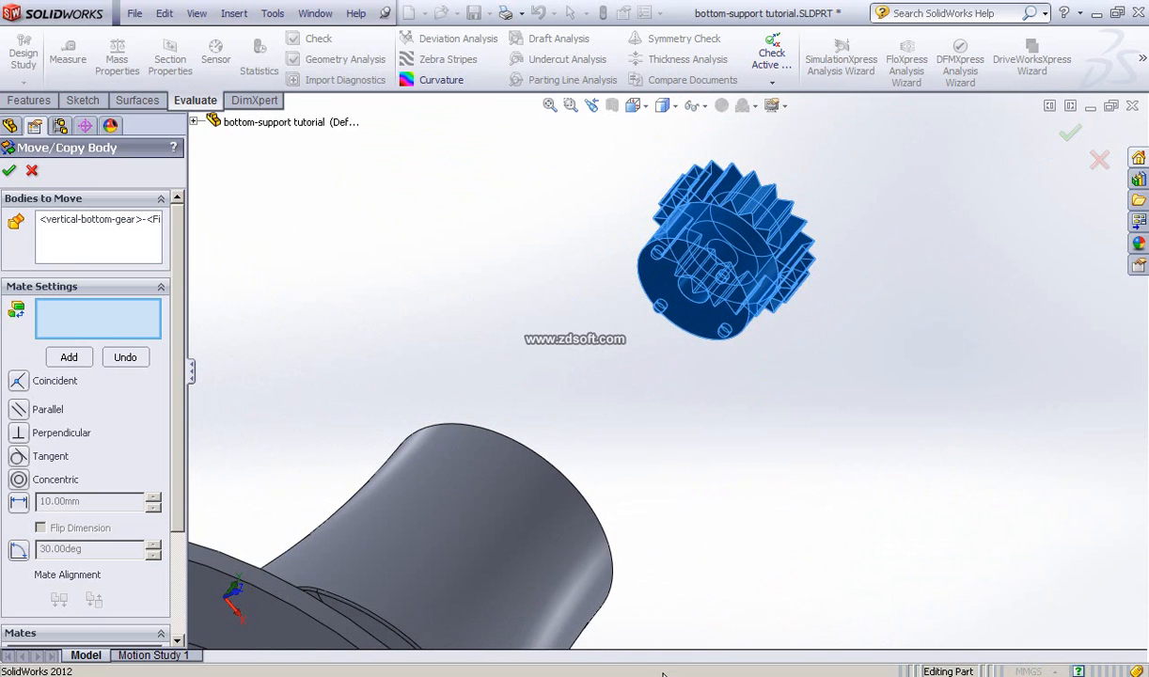
pyautogui.moveTo(743, 478); pyautogui.dragTo(682, 571, button='middle')
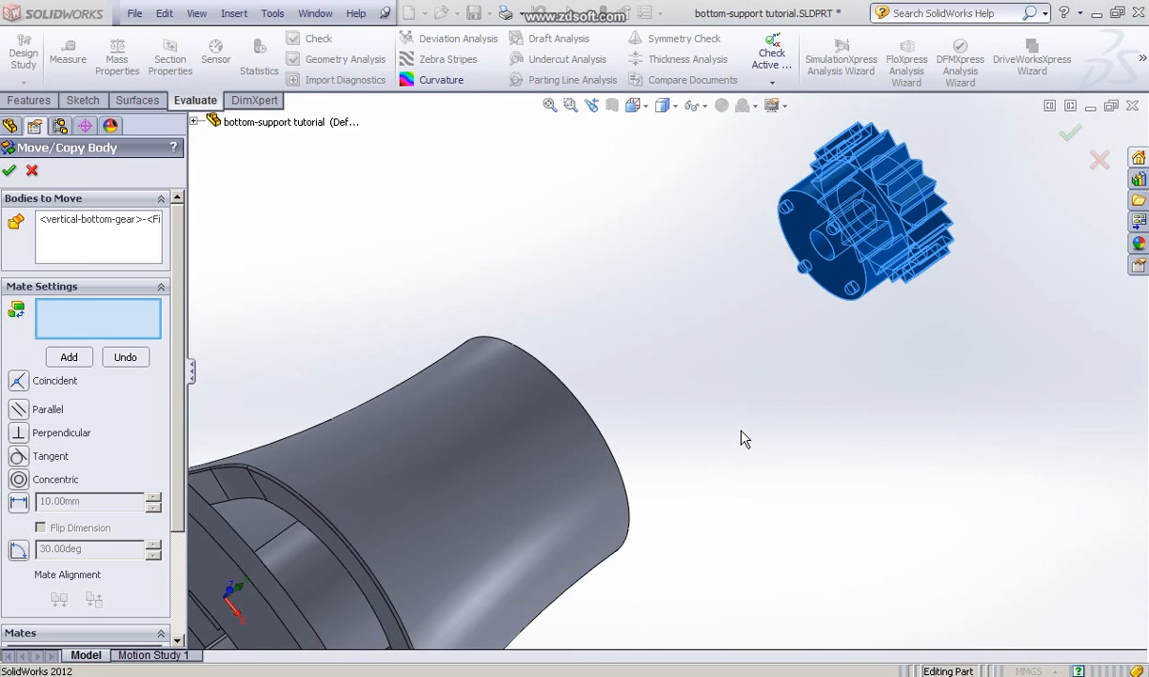
pyautogui.moveTo(743, 439); pyautogui.dragTo(777, 423, button='middle')
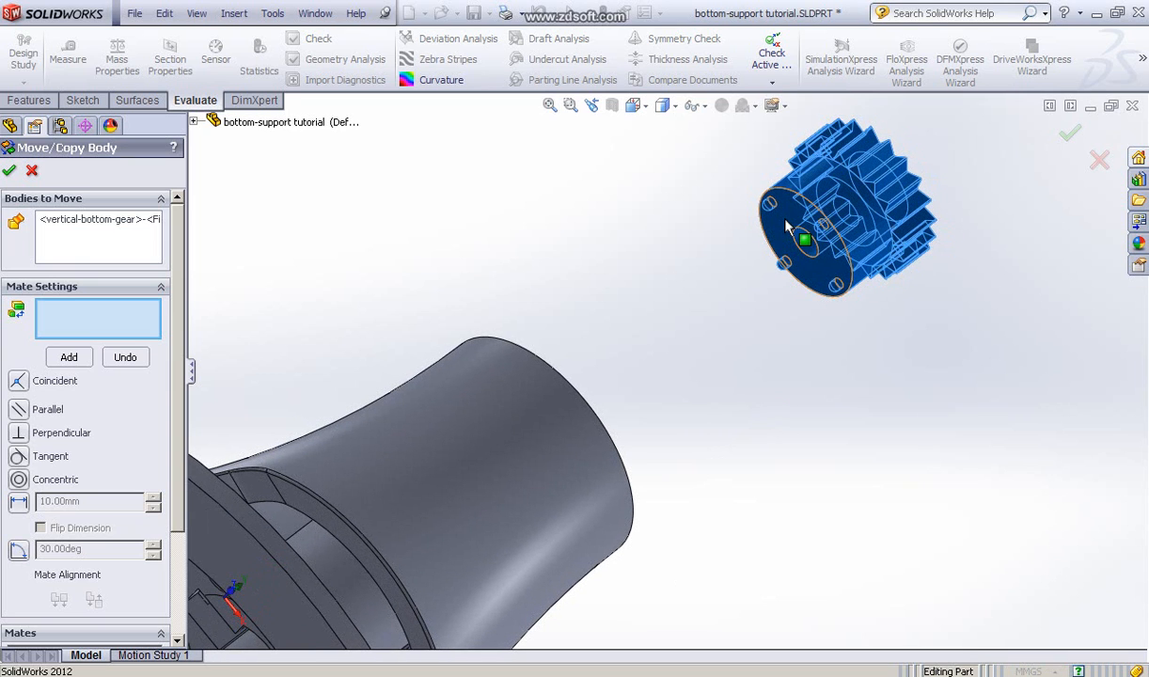
pyautogui.click(786, 224)
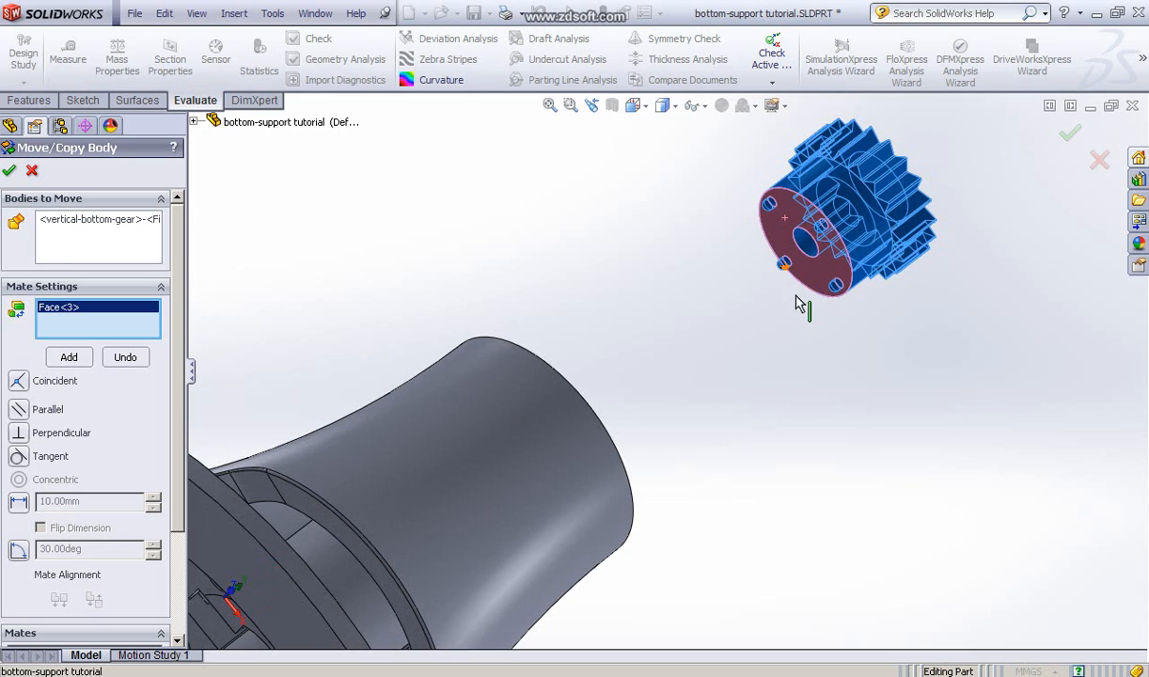
pyautogui.moveTo(743, 363); pyautogui.dragTo(674, 400, button='middle')
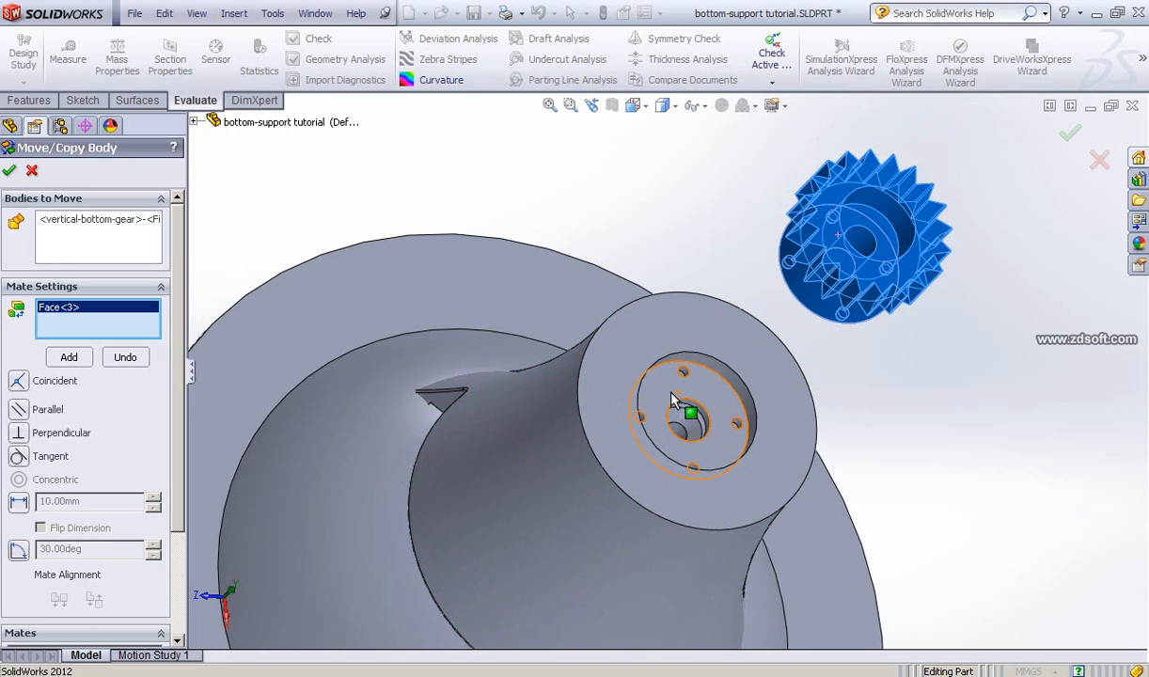
pyautogui.click(674, 400)
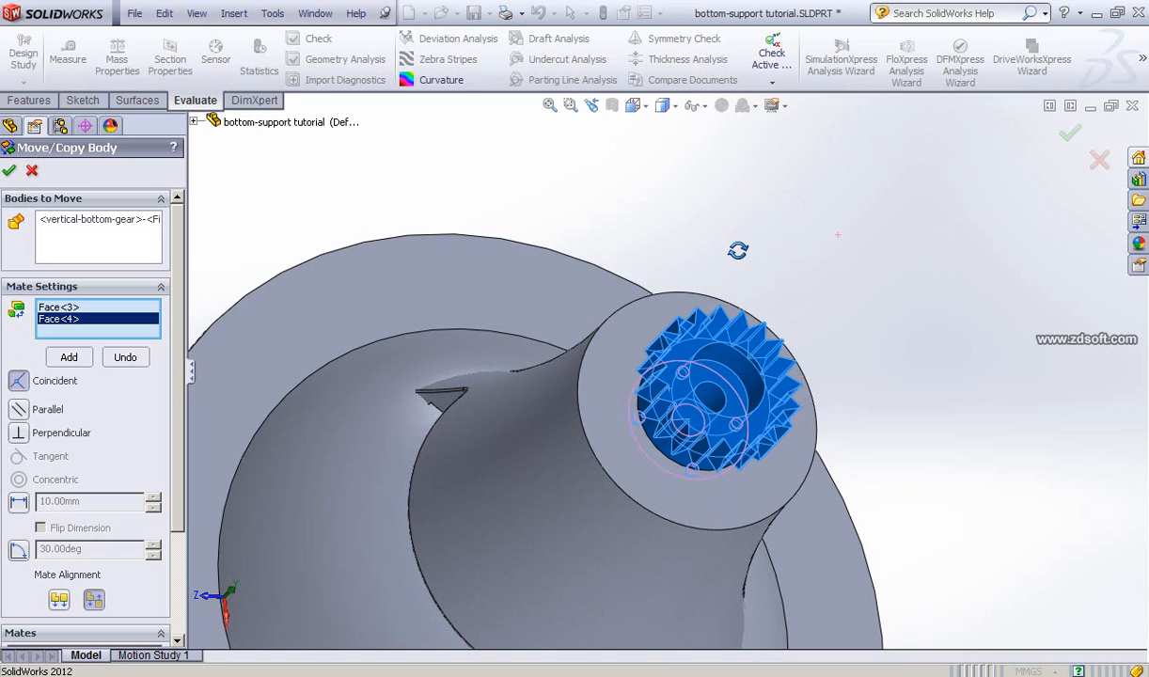
pyautogui.moveTo(738, 250); pyautogui.dragTo(671, 423, button='middle')
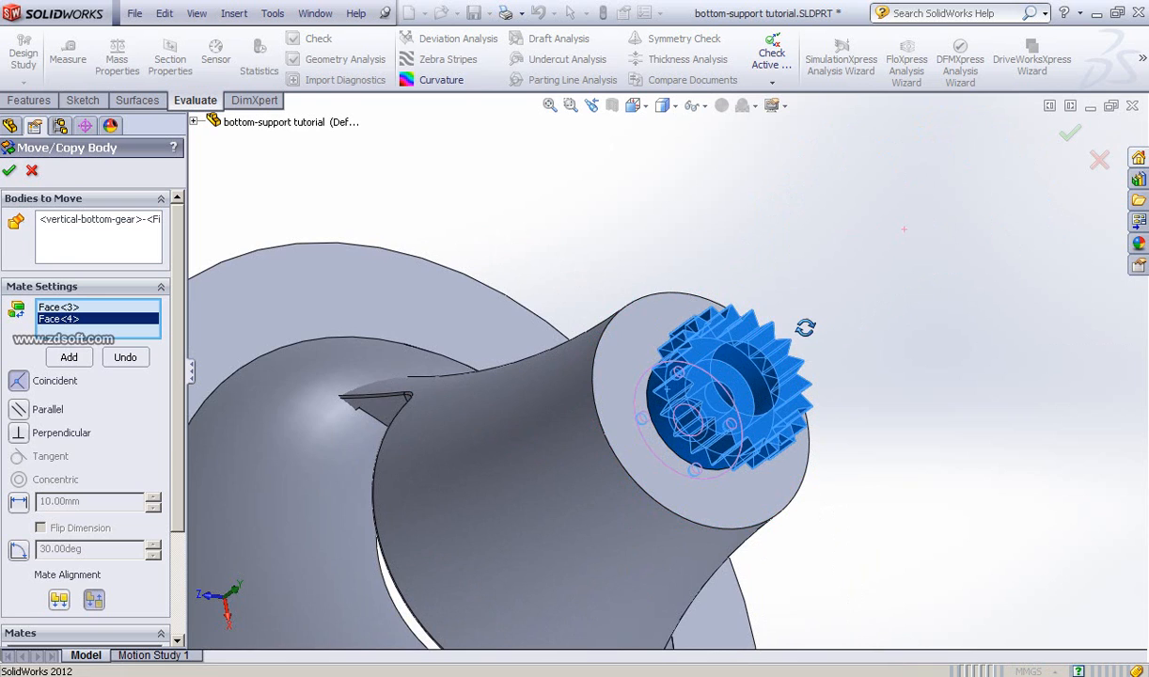
pyautogui.moveTo(805, 326); pyautogui.dragTo(596, 374, button='middle')
pyautogui.scroll(3, 890, 354)
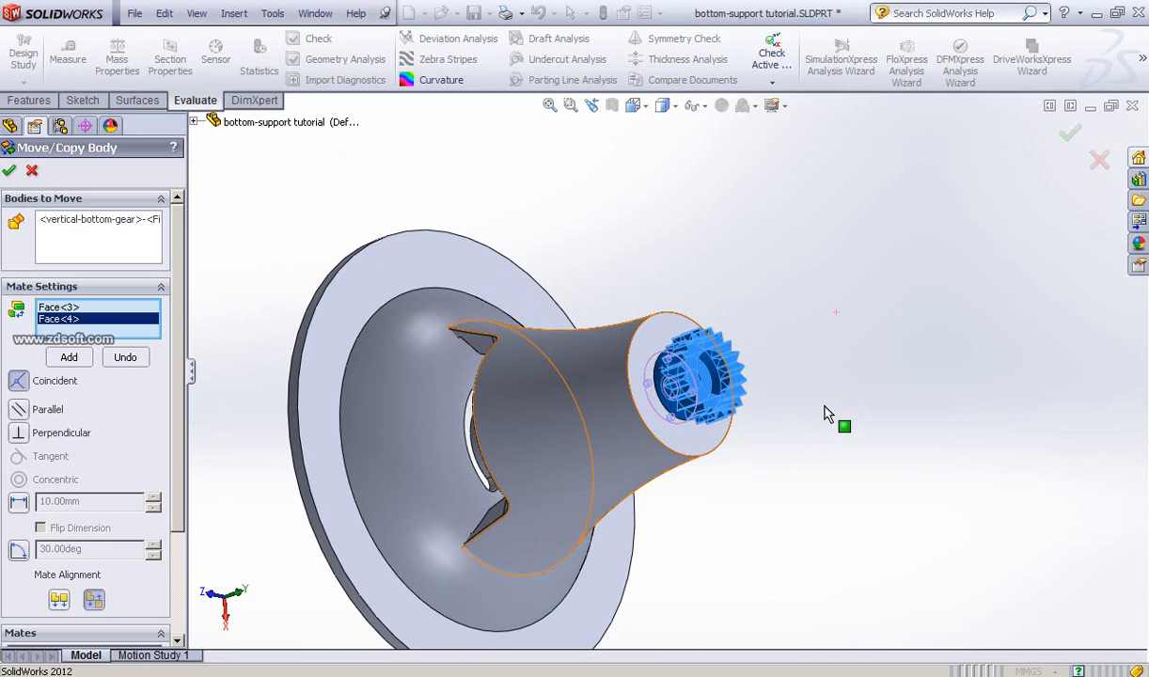
pyautogui.moveTo(826, 416); pyautogui.dragTo(721, 375, button='middle')
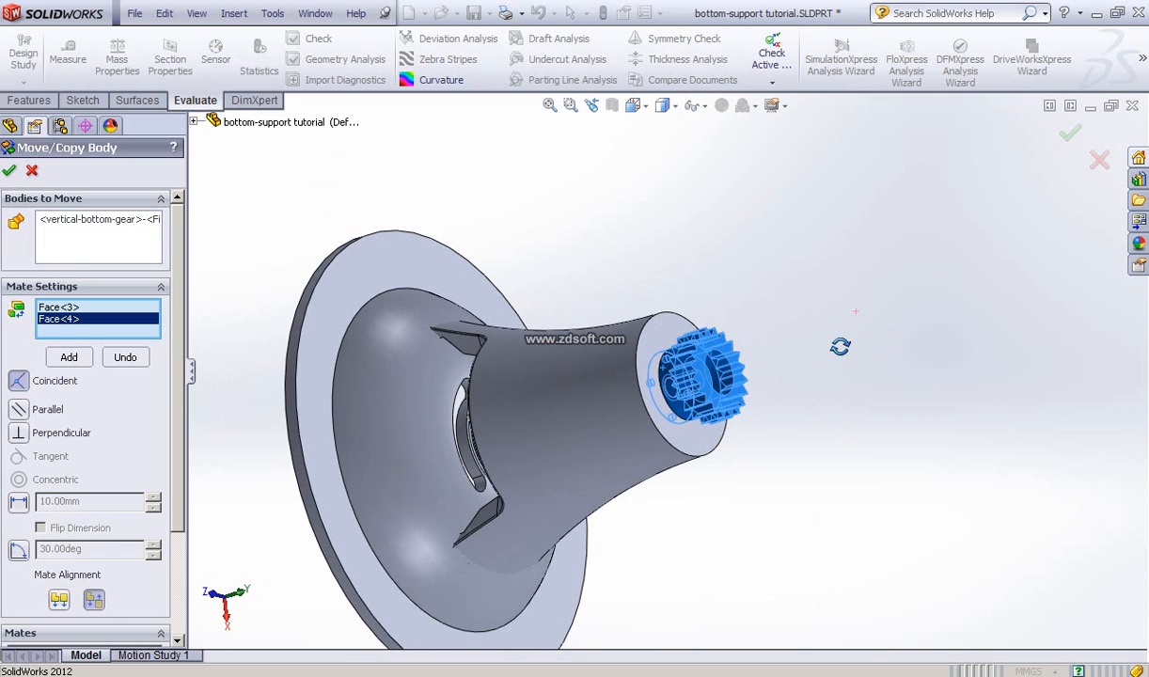
pyautogui.moveTo(840, 346); pyautogui.dragTo(898, 341, button='middle')
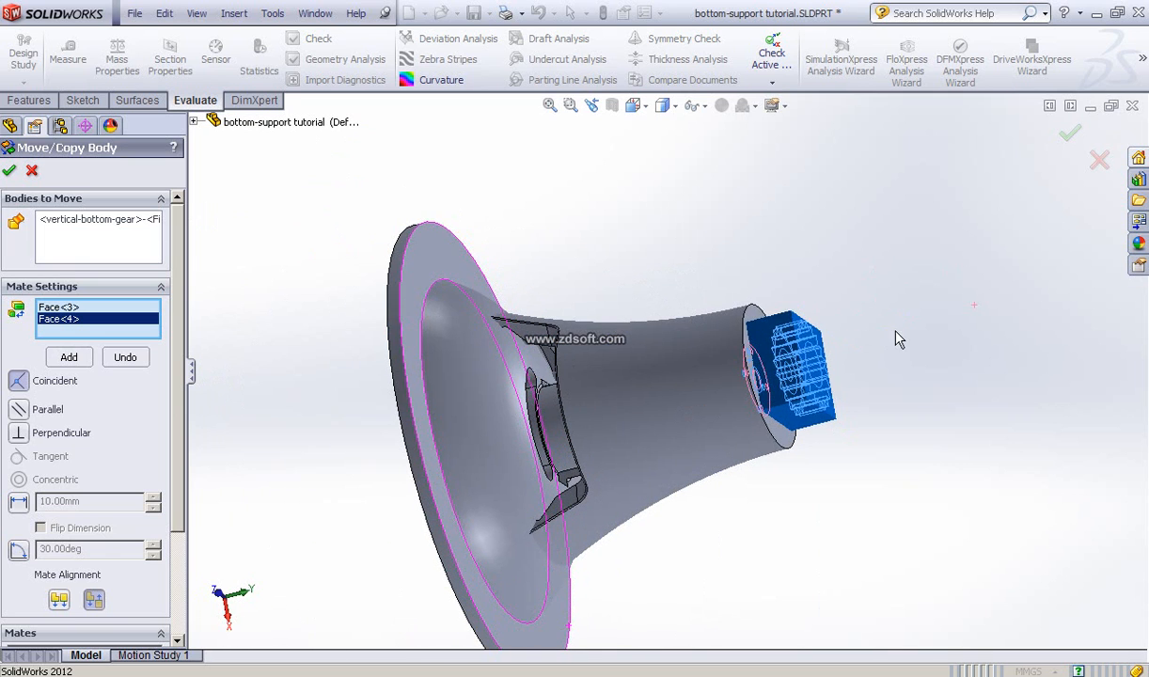
pyautogui.click(70, 362)
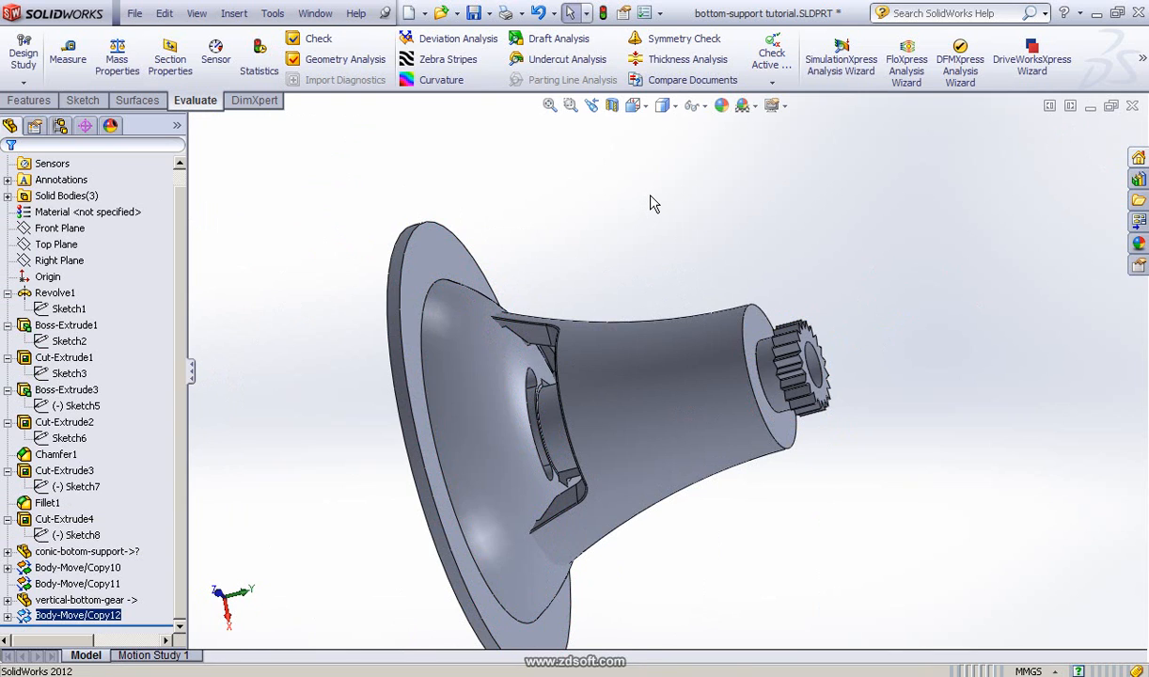
# Choose screw for vertical support.SLDPRT from the Documents library as the part to insert
pyautogui.hotkey('ctrl', '7')
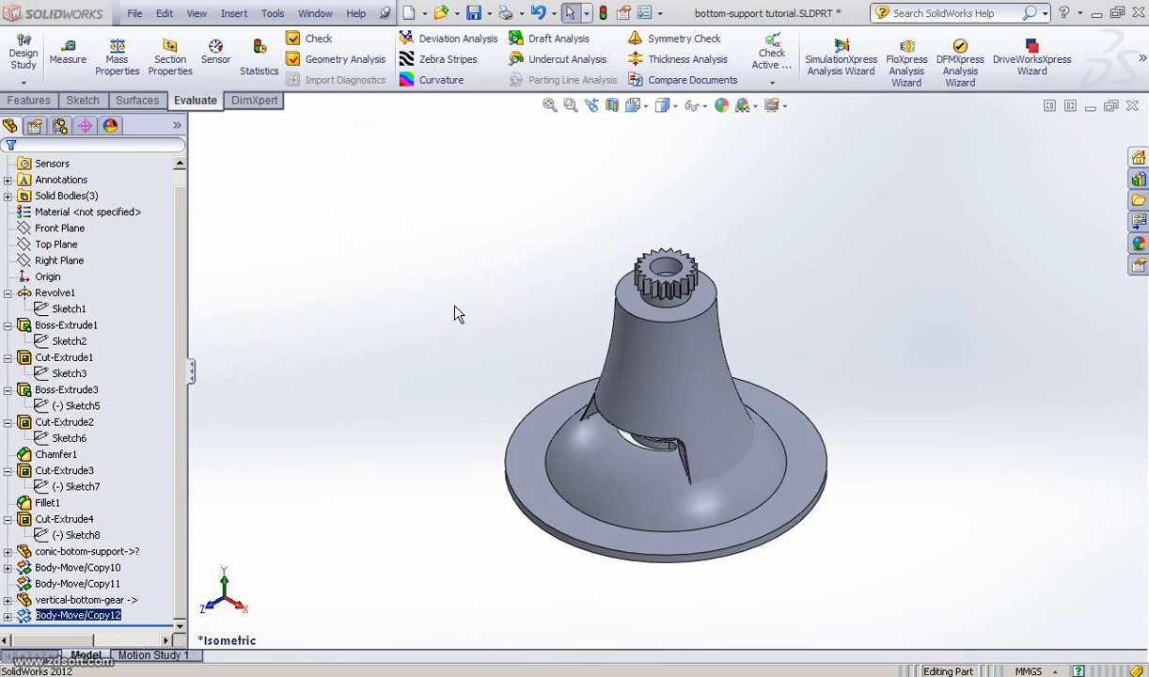
pyautogui.moveTo(477, 290); pyautogui.dragTo(487, 306, button='middle')
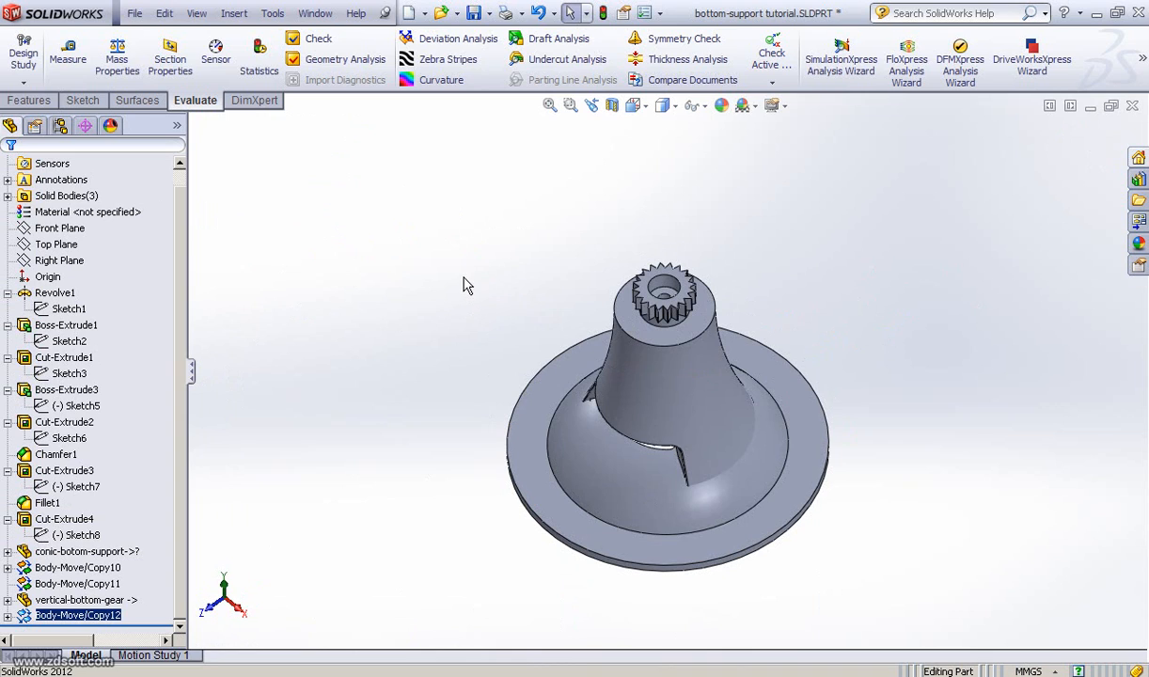
pyautogui.click(231, 15)
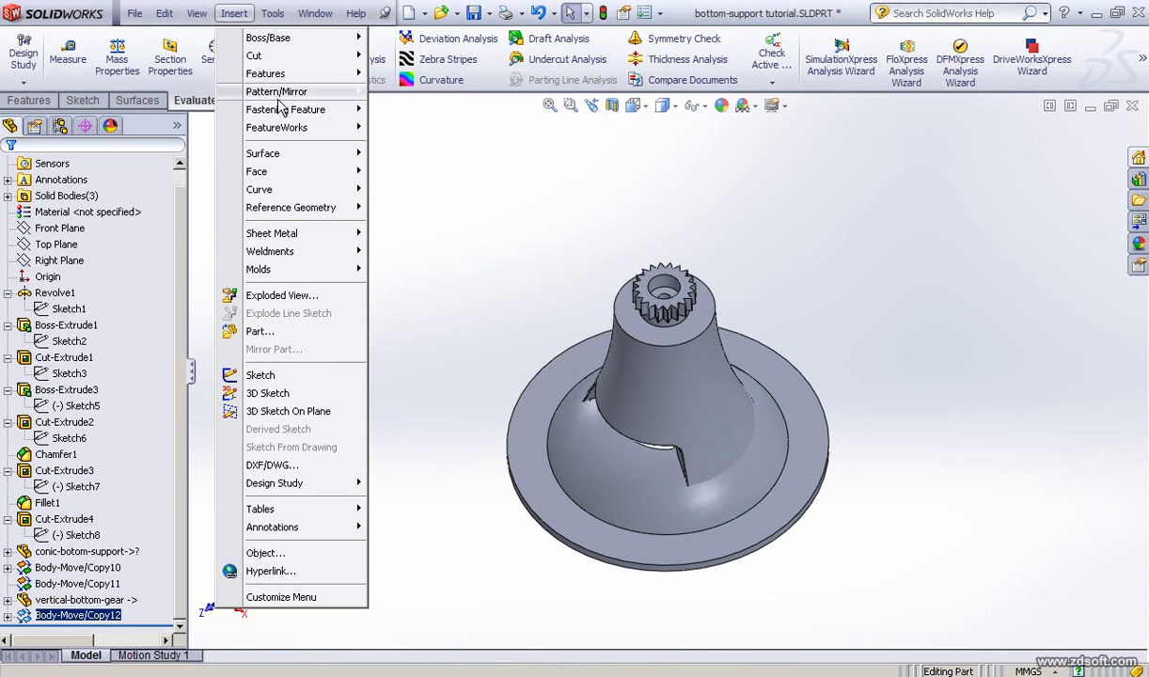
pyautogui.click(267, 333)
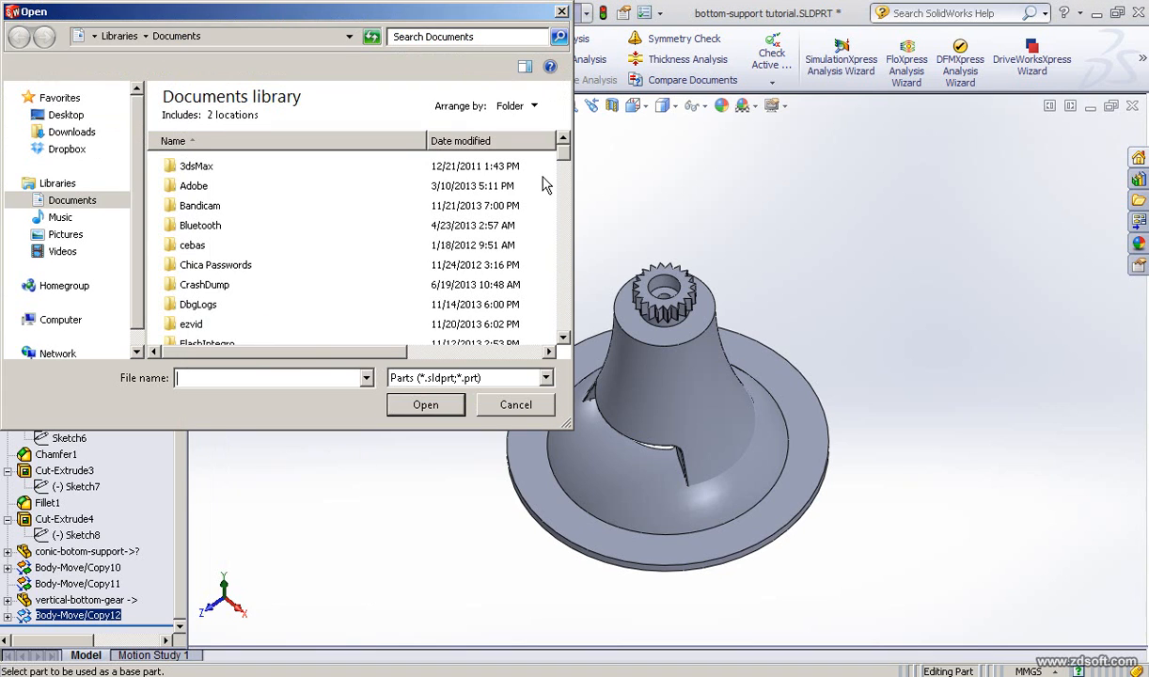
pyautogui.moveTo(561, 159); pyautogui.dragTo(551, 299)
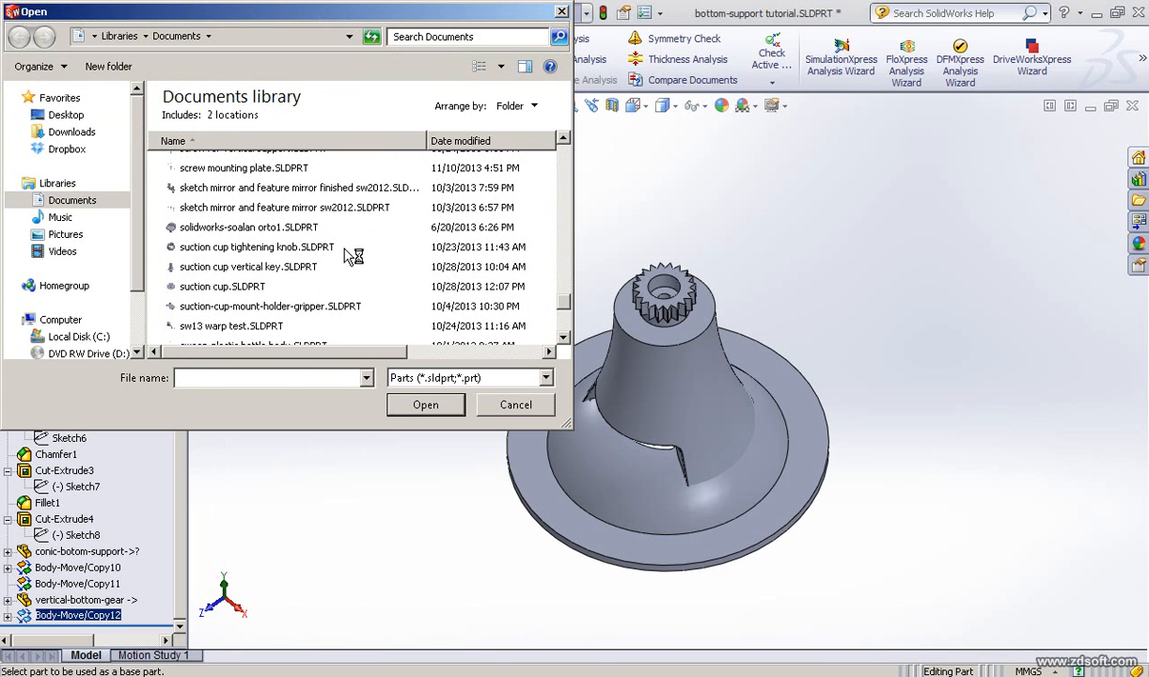
pyautogui.click(303, 244)
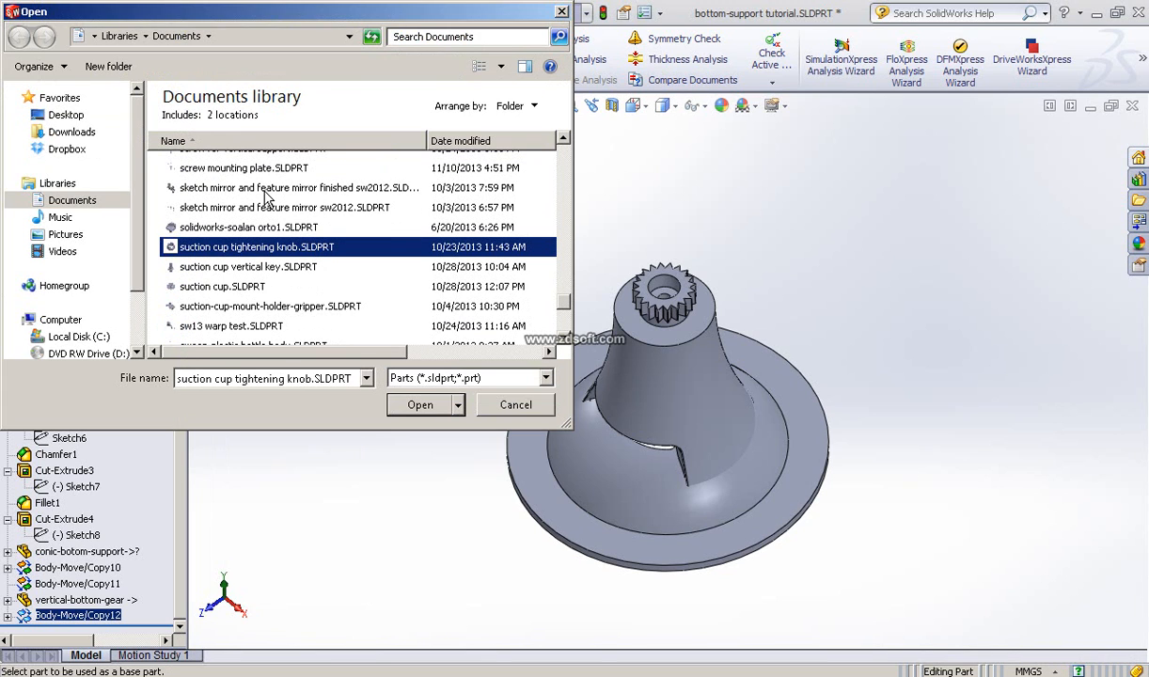
pyautogui.click(269, 189)
pyautogui.scroll(1, 280, 209)
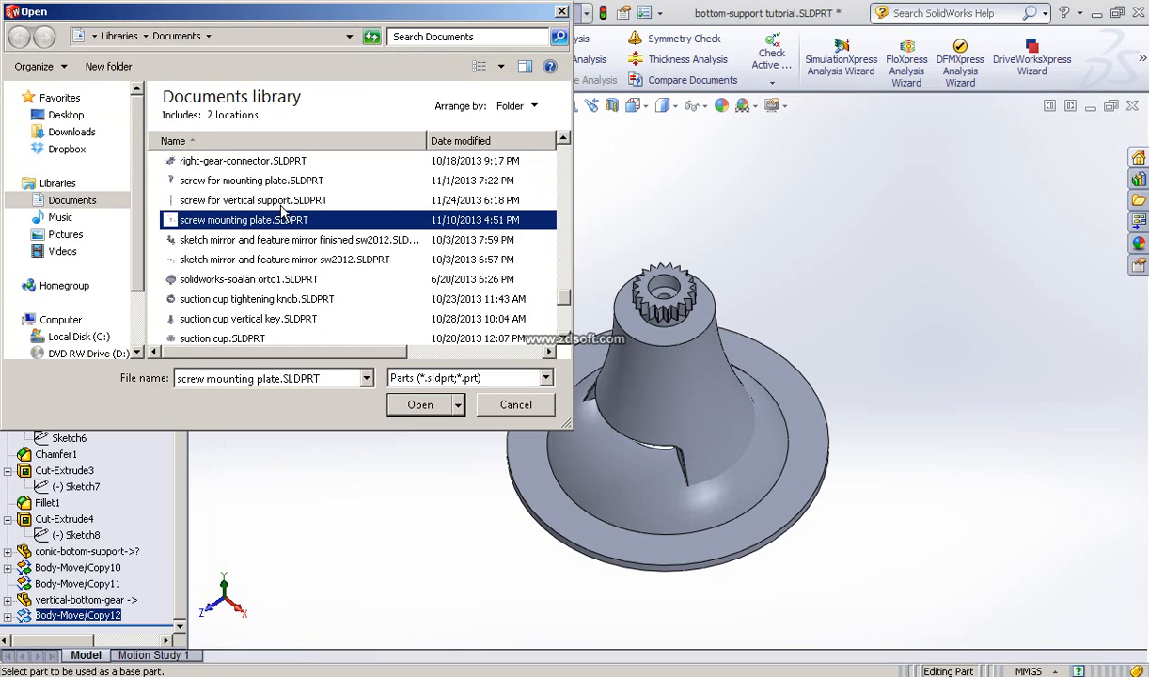
pyautogui.click(244, 200)
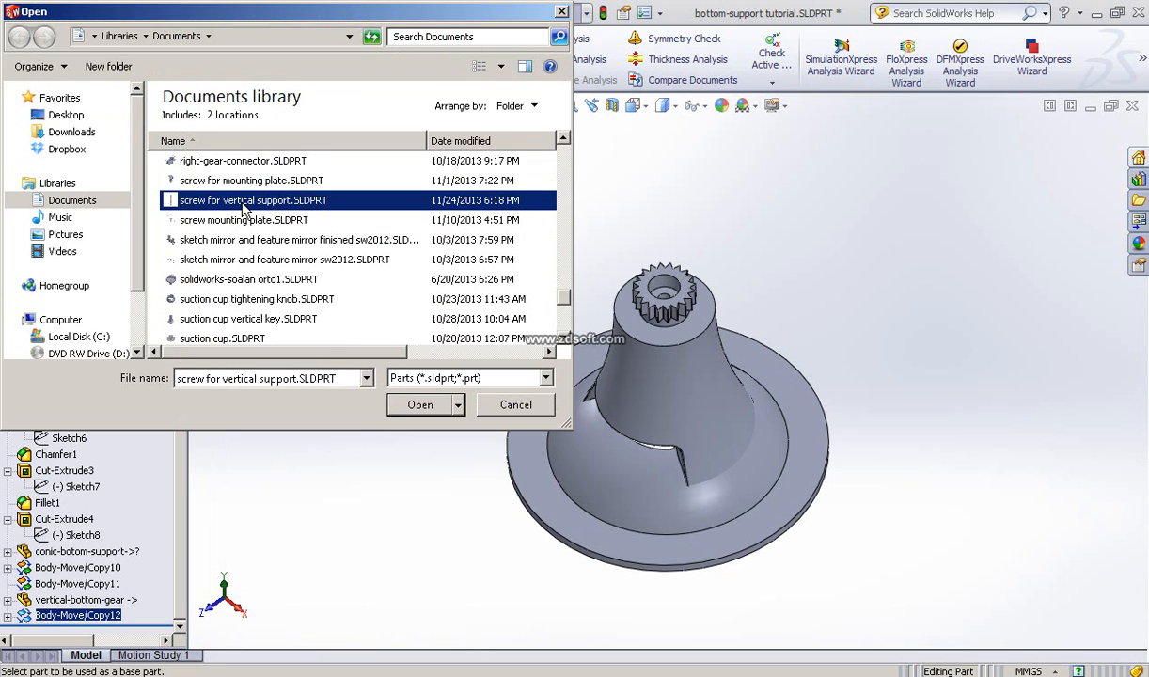
pyautogui.click(422, 405)
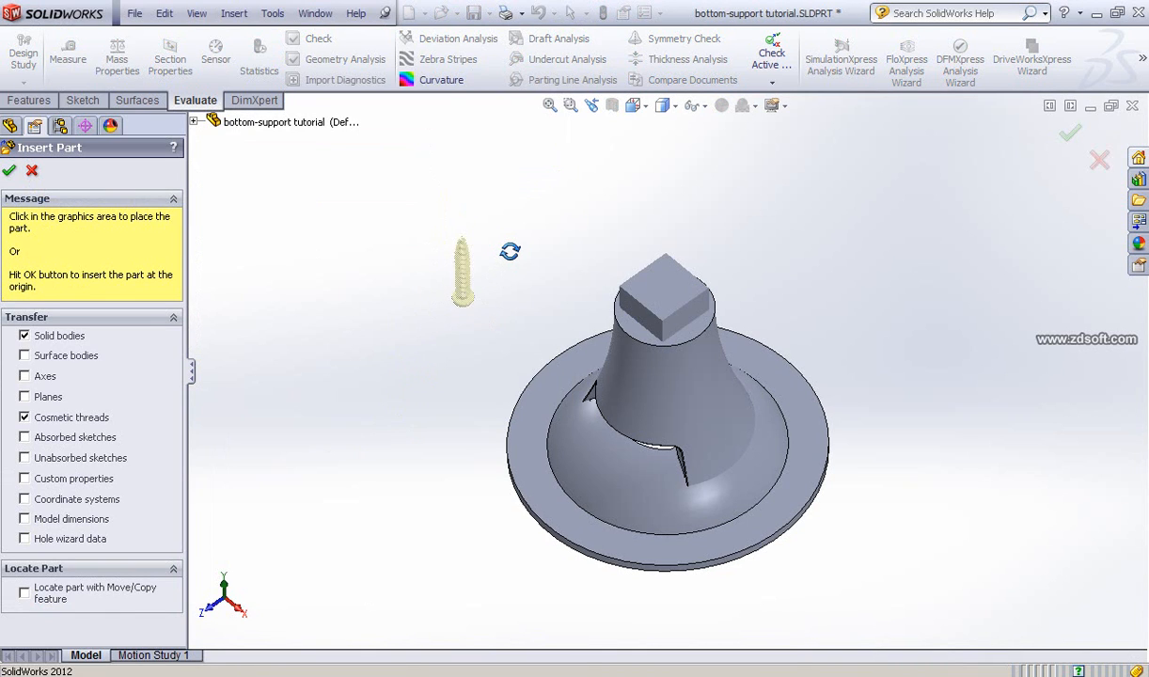
# Place the vertical support screw in free space above the gear on the conic body
pyautogui.moveTo(509, 251); pyautogui.dragTo(510, 251, button='middle')
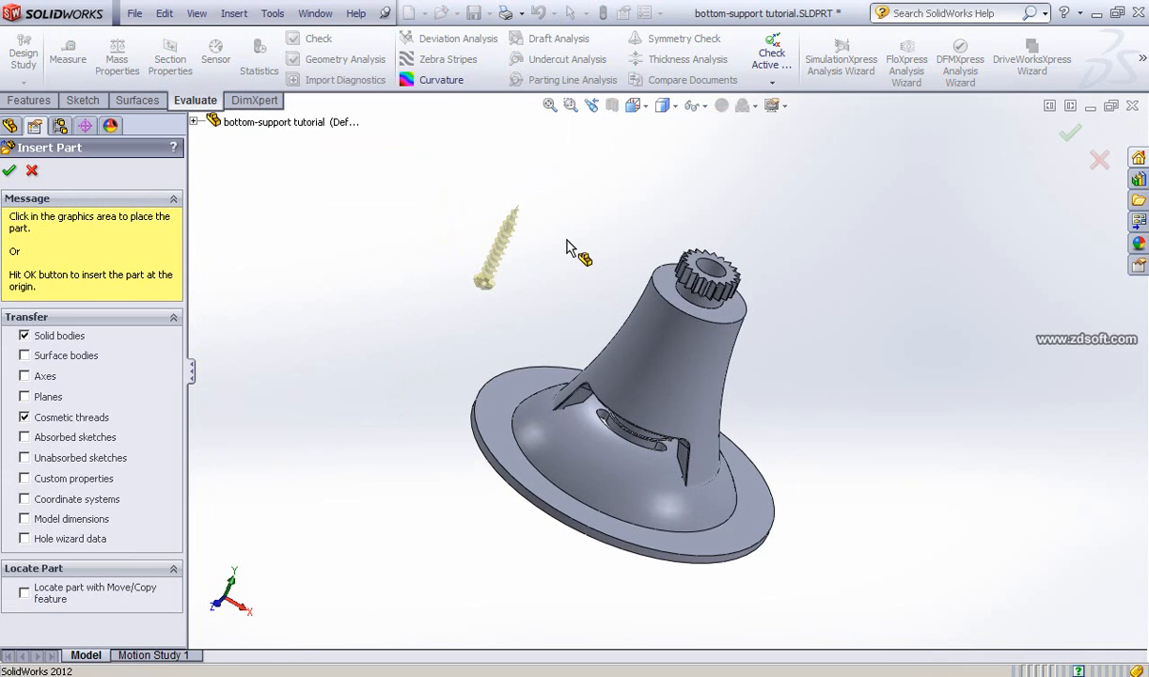
pyautogui.scroll(-2, 587, 240)
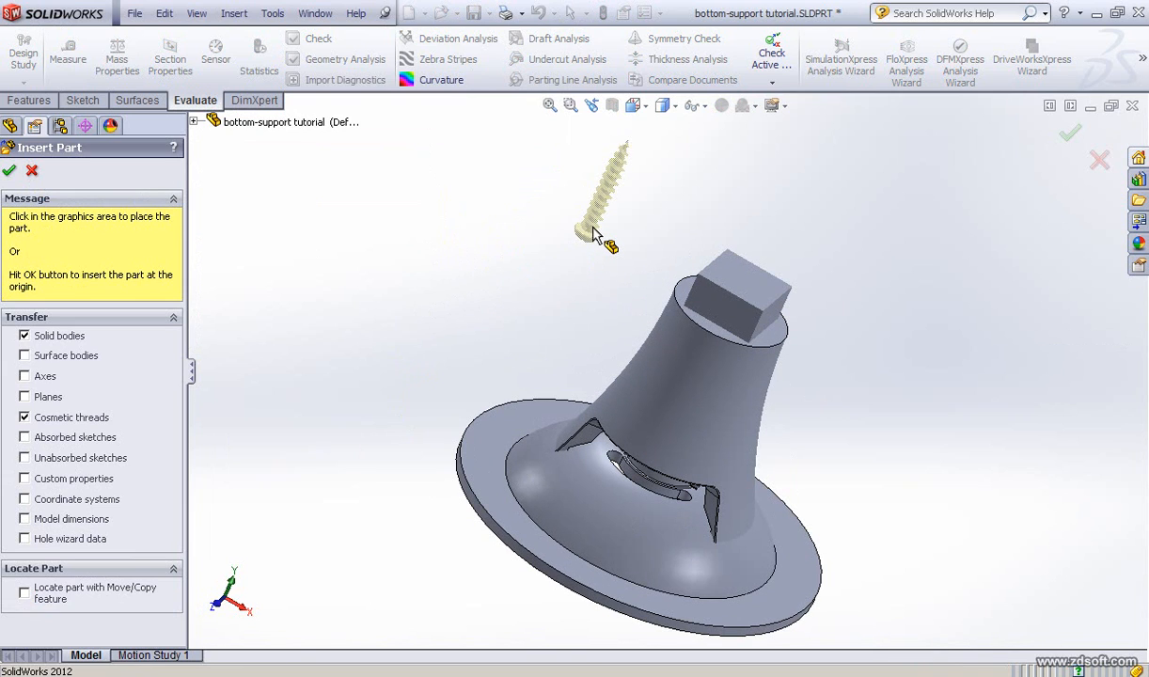
pyautogui.scroll(4, 555, 315)
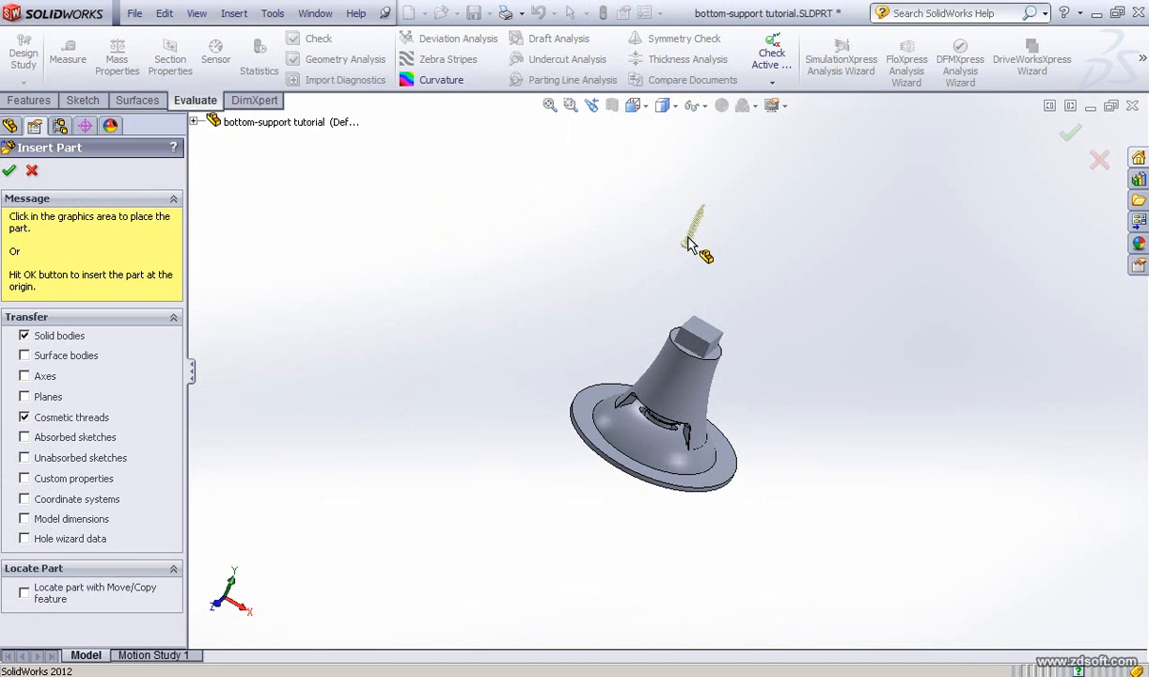
pyautogui.click(690, 240)
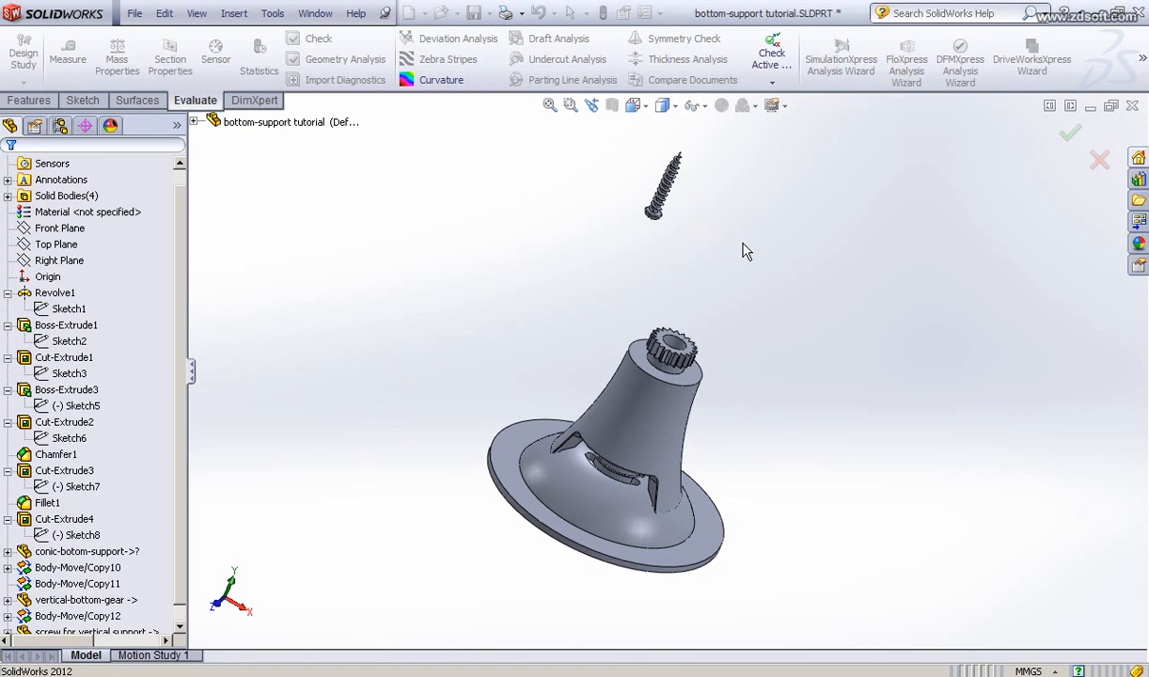
# Start a Move/Copy Body operation on the vertical support screw and switch it to translate/rotate mode
pyautogui.scroll(-2, 724, 259)
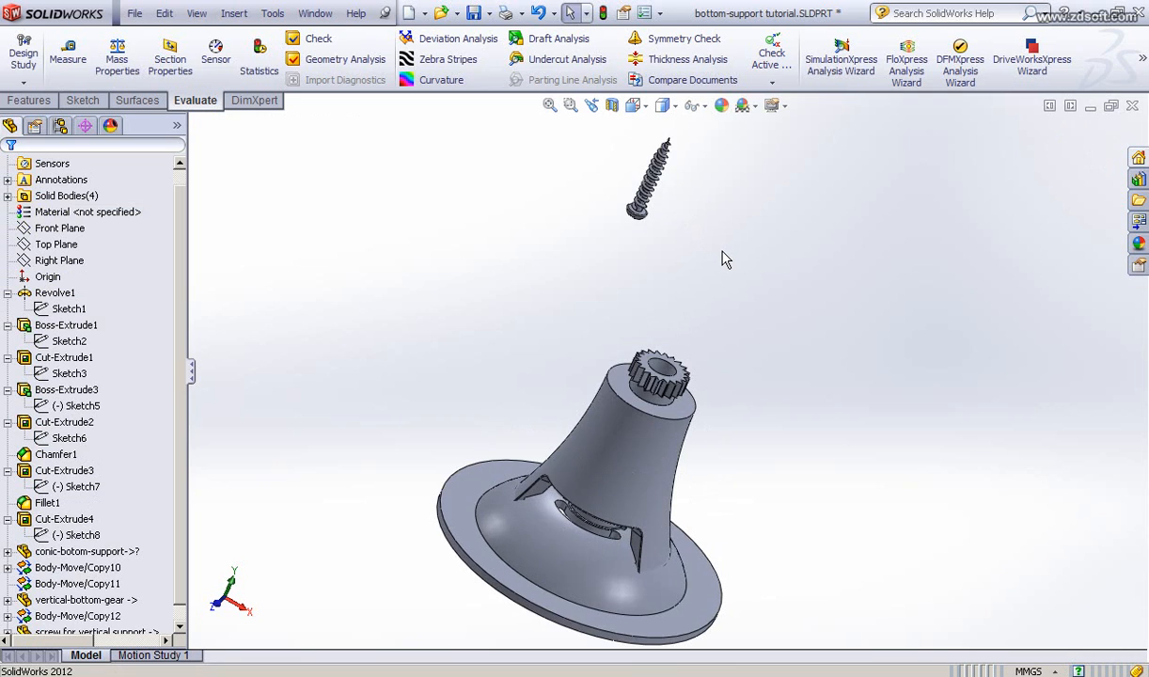
pyautogui.scroll(2, 724, 260)
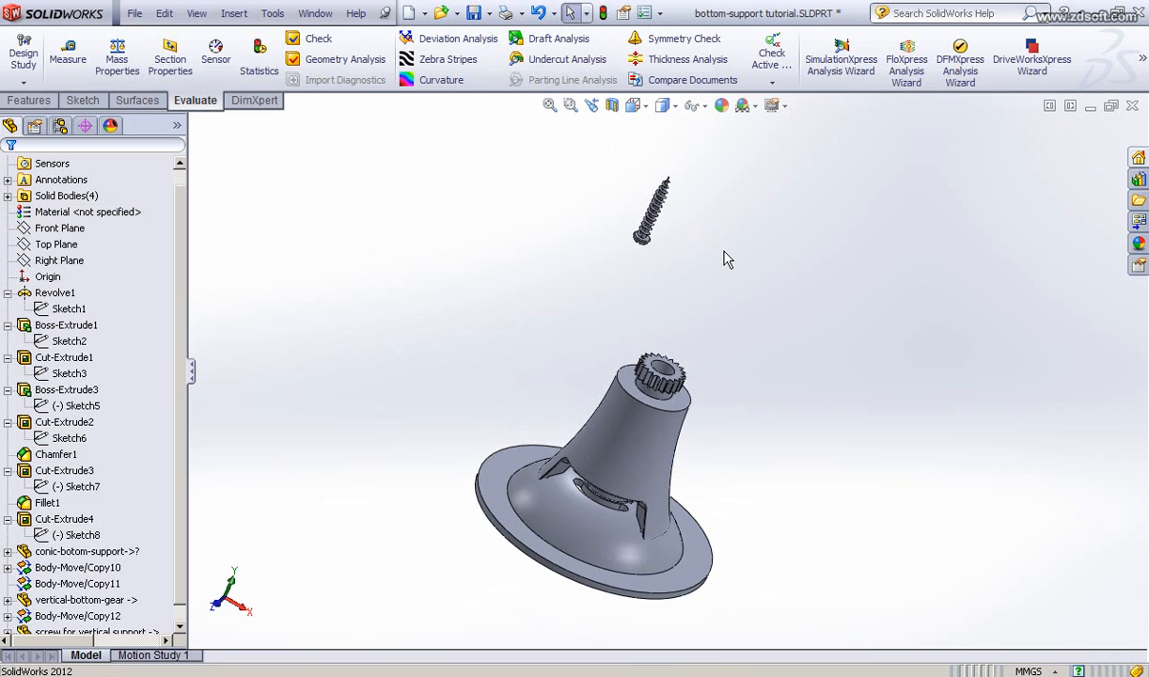
pyautogui.click(233, 15)
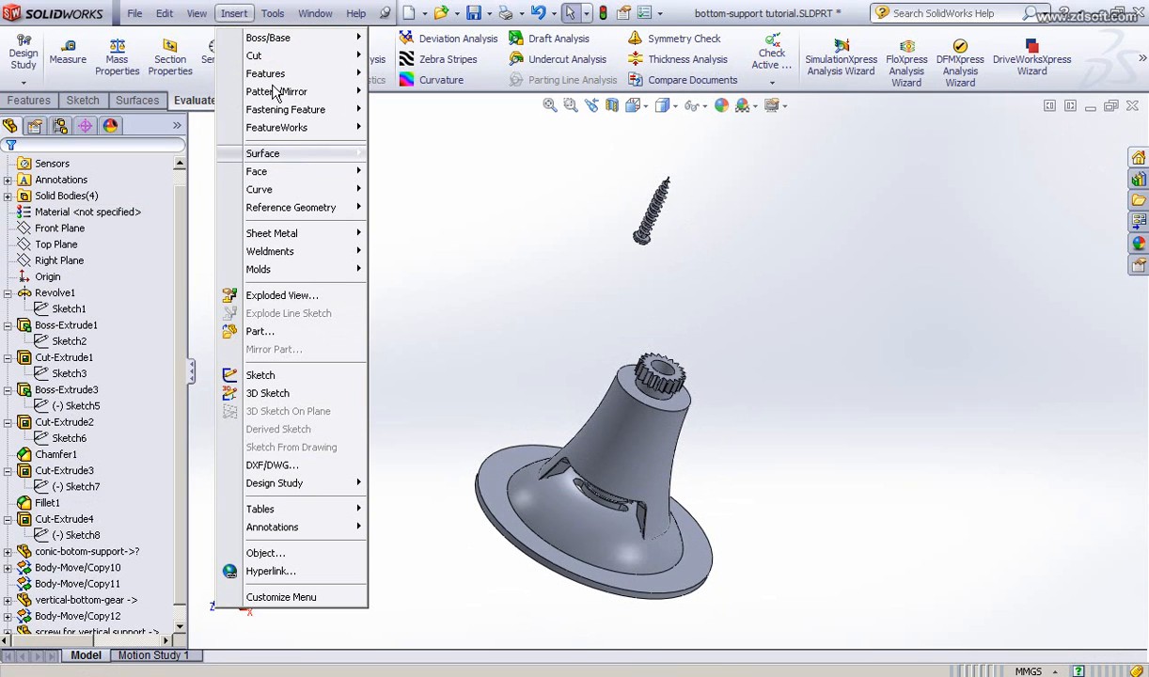
pyautogui.moveTo(266, 73)
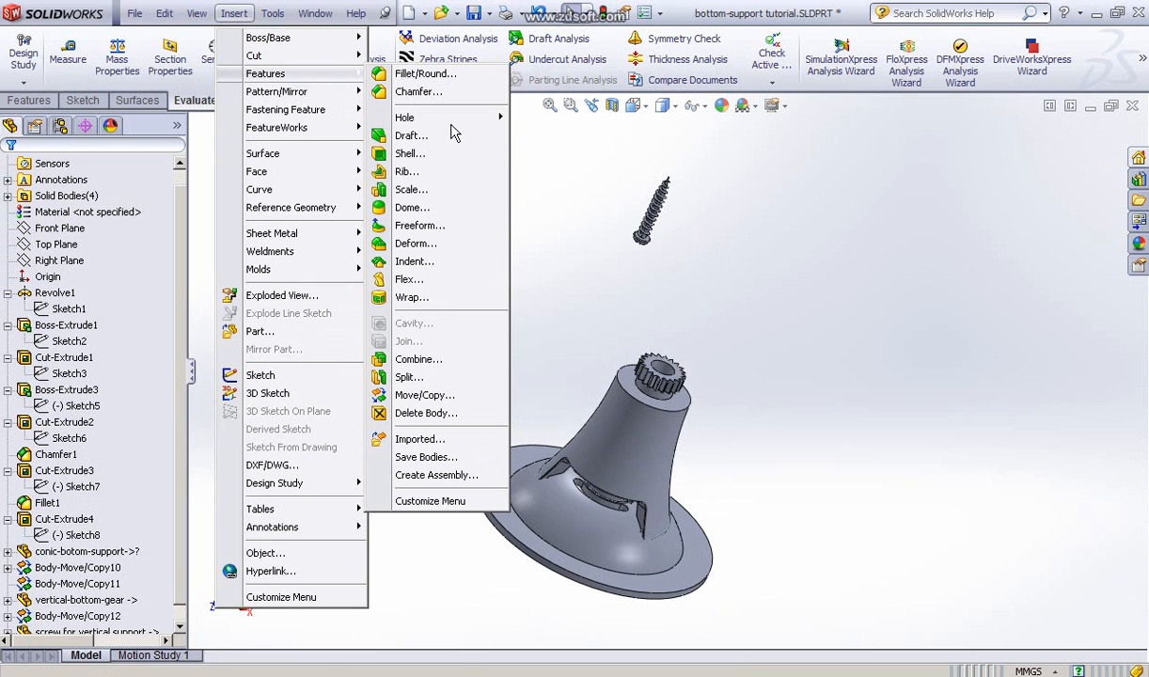
pyautogui.click(415, 398)
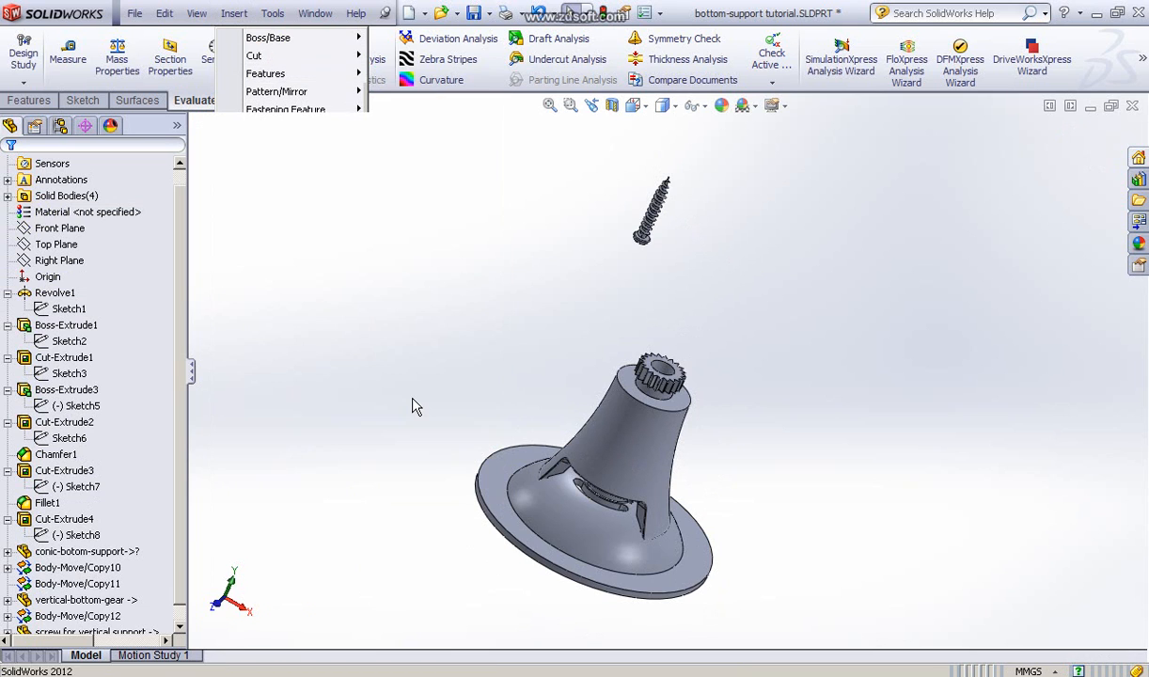
pyautogui.click(654, 221)
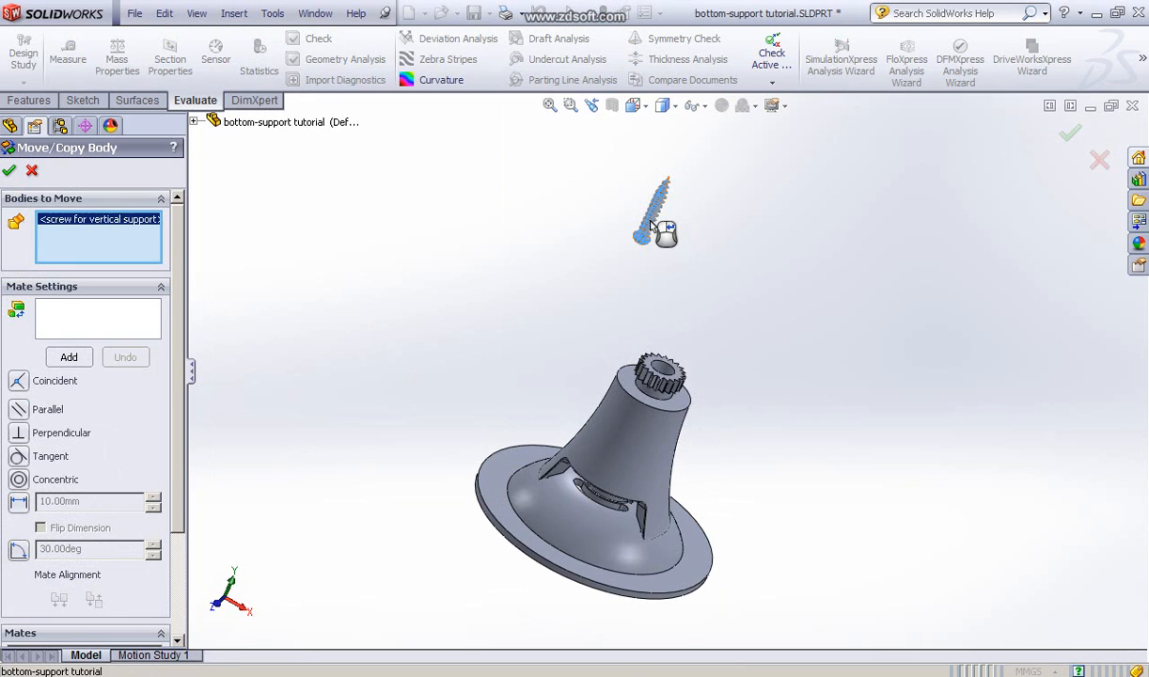
pyautogui.click(182, 569)
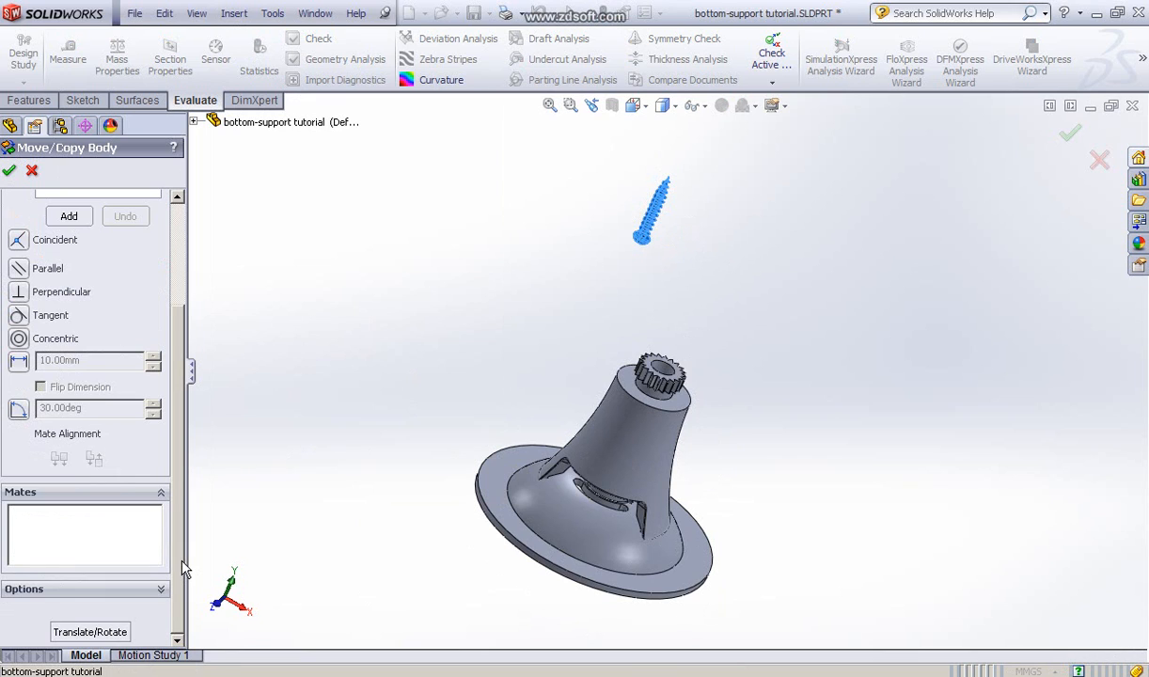
pyautogui.click(90, 633)
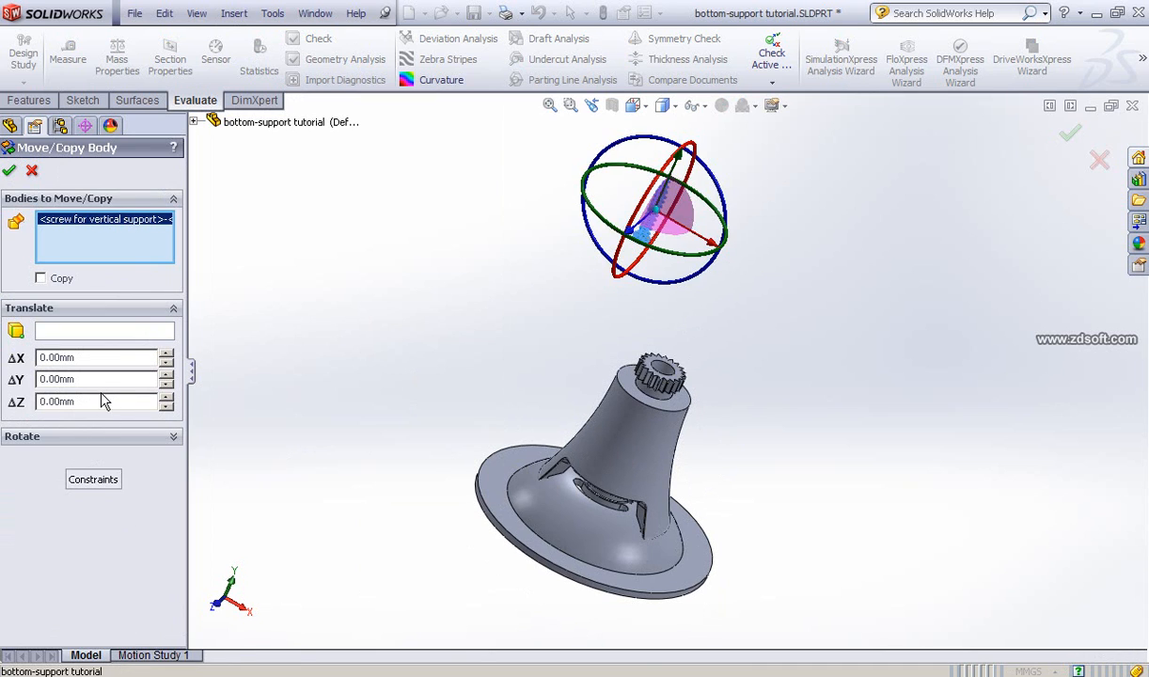
pyautogui.doubleClick(105, 405)
pyautogui.write('180')
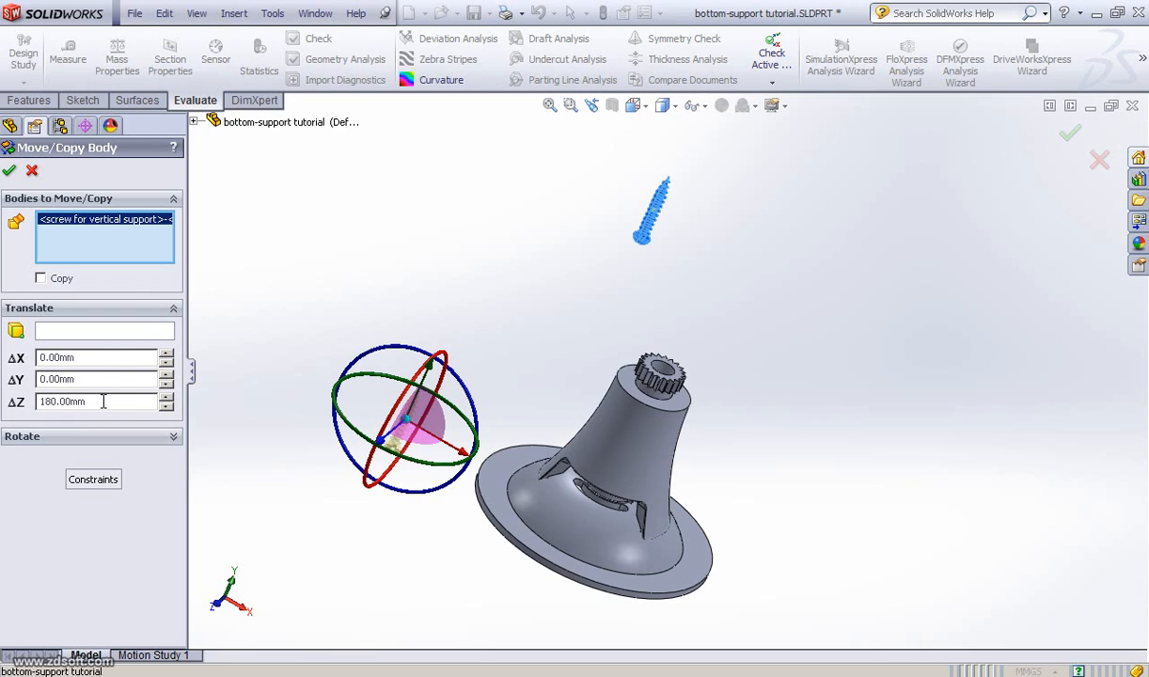
pyautogui.doubleClick(104, 401)
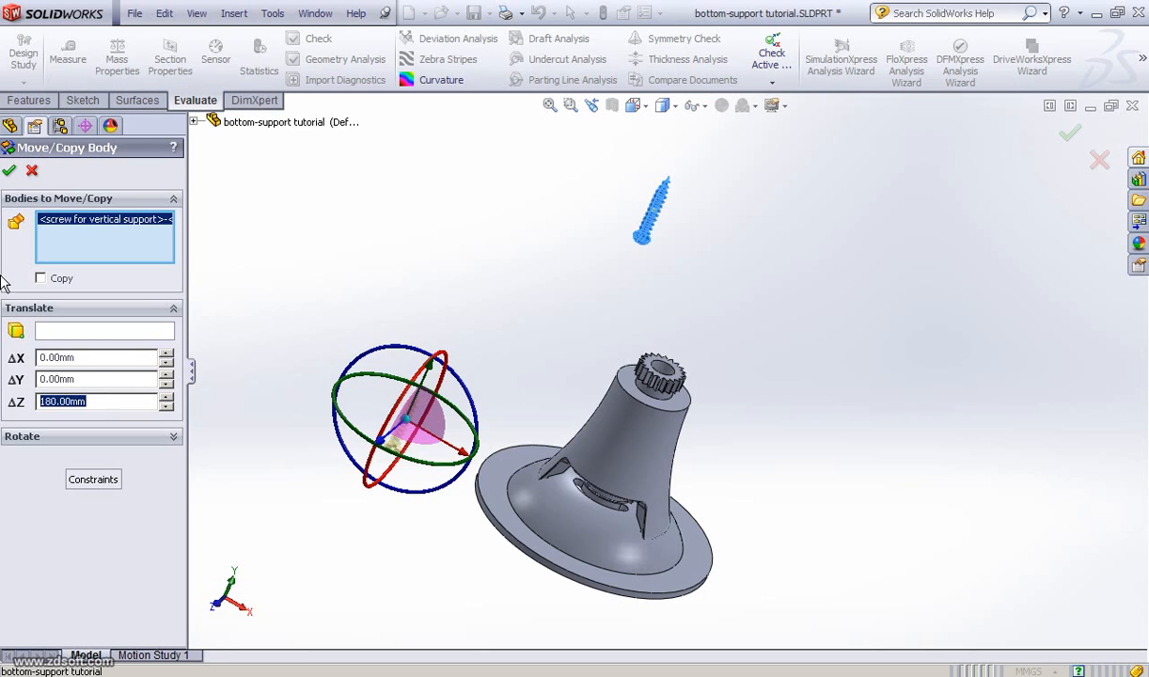
pyautogui.write('0')
pyautogui.press('Return')
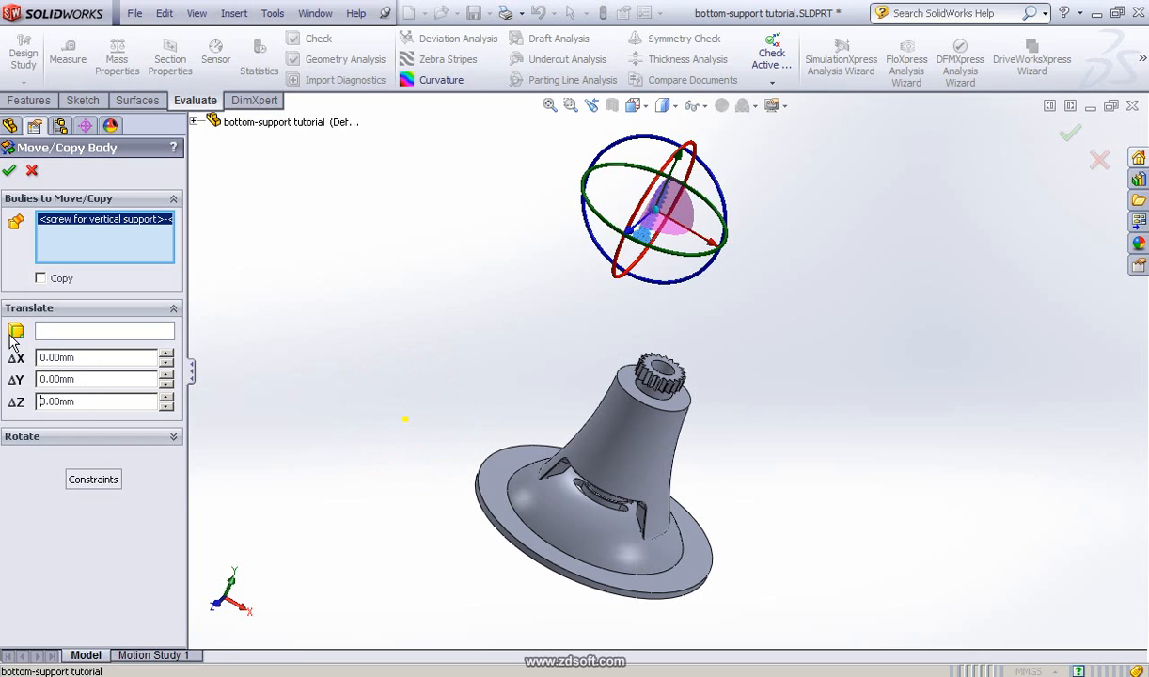
# Rotate the vertical support screw 180 degrees about the Z axis and finish the body move
pyautogui.click(169, 435)
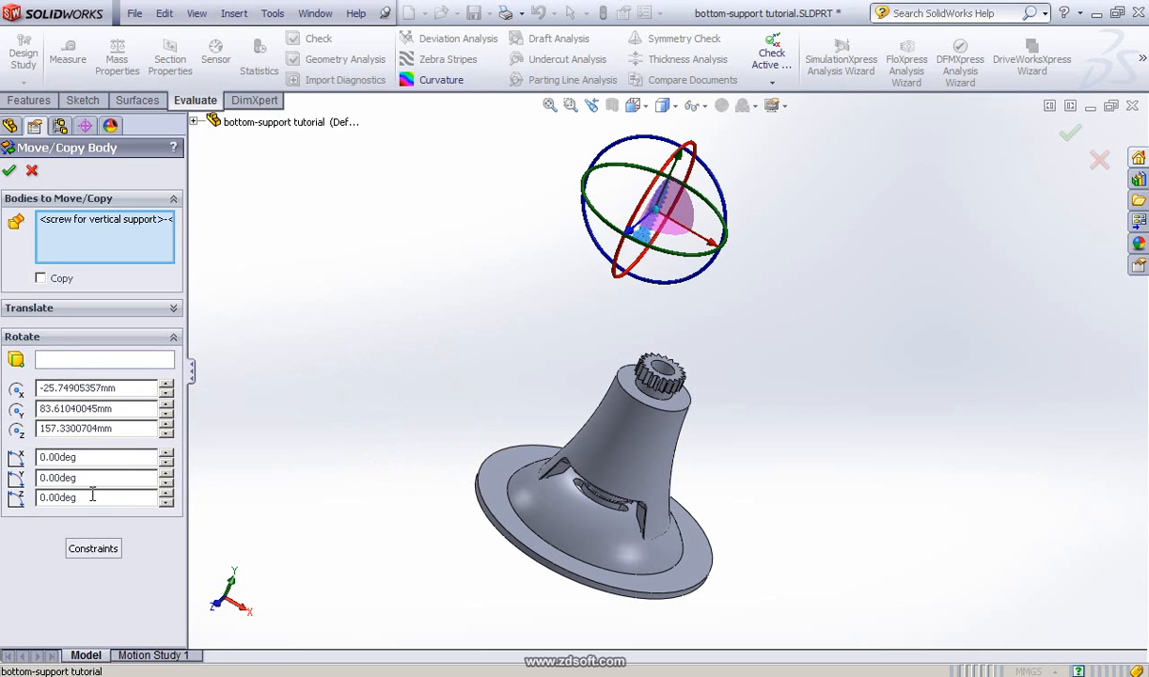
pyautogui.doubleClick(103, 501)
pyautogui.write('180')
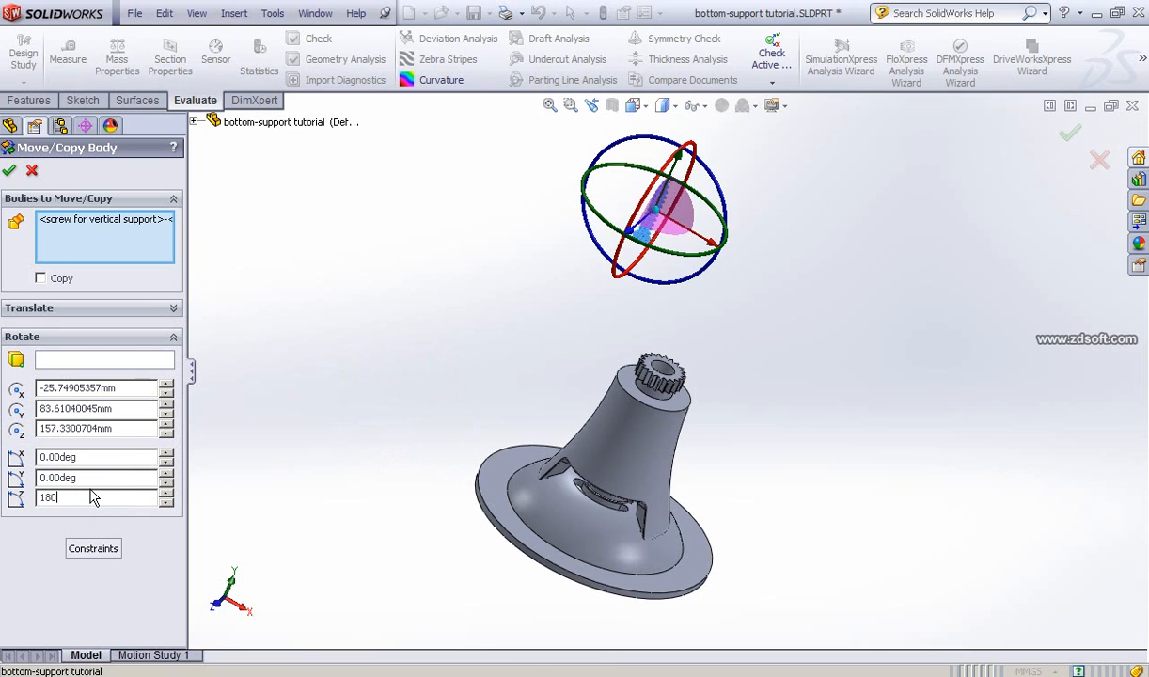
pyautogui.press('Return')
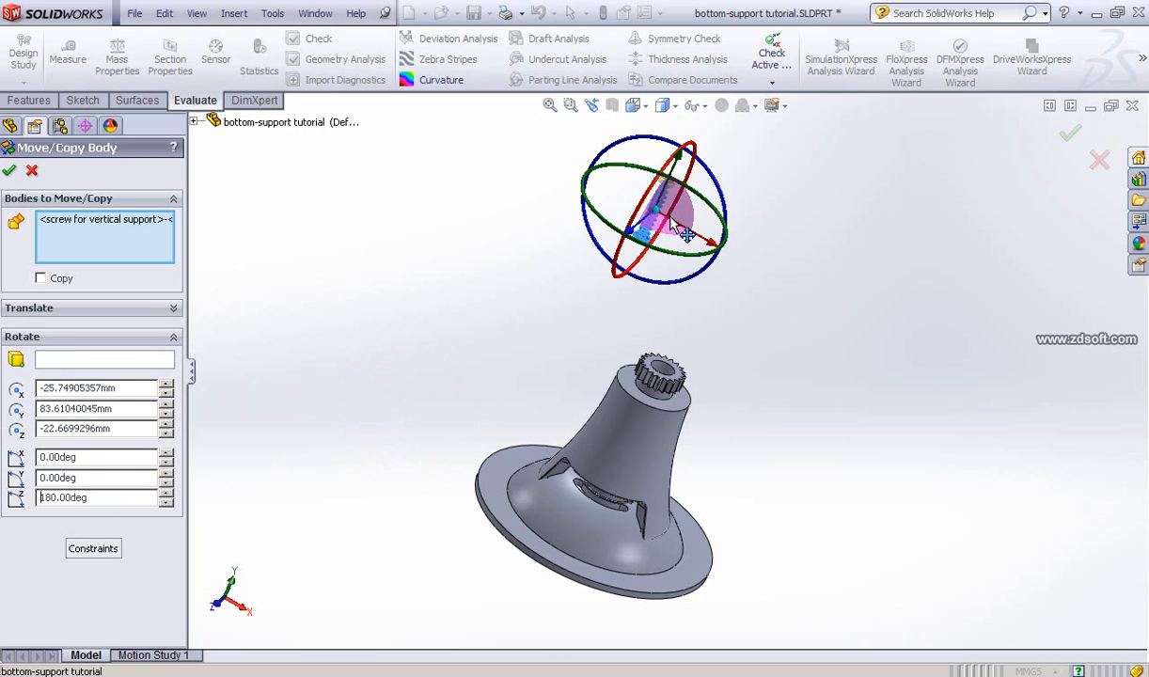
pyautogui.click(10, 172)
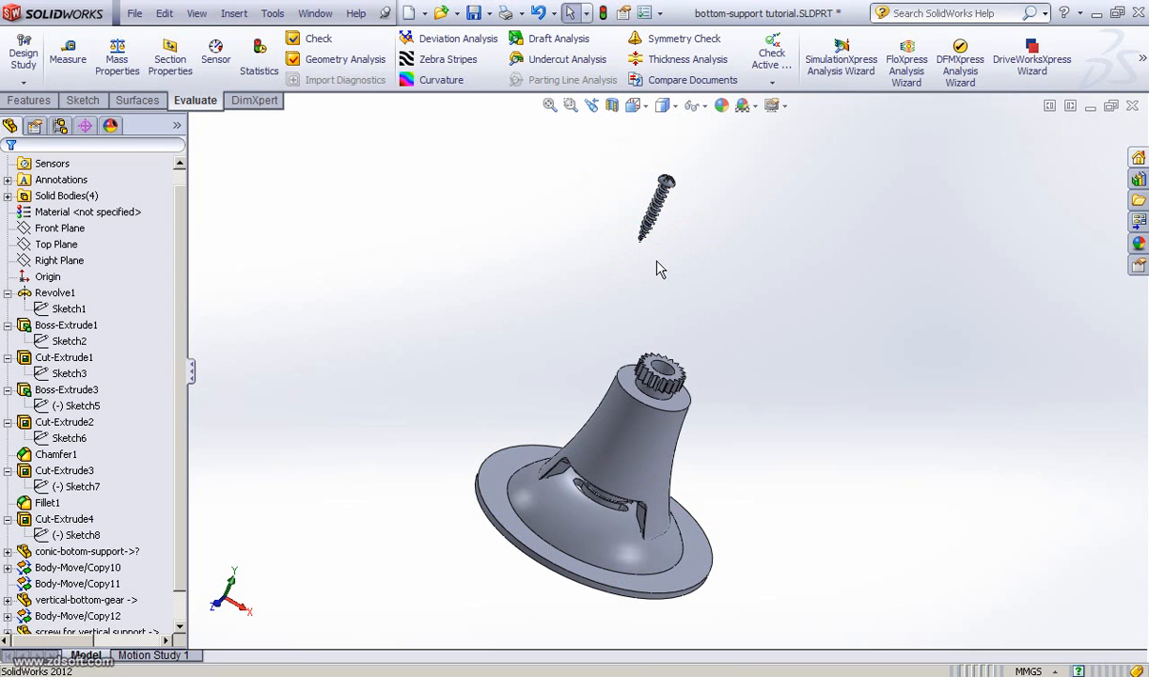
# Start a Move/Copy Body operation on the vertical support screw and switch it to mate constraints
pyautogui.scroll(-1, 185, 613)
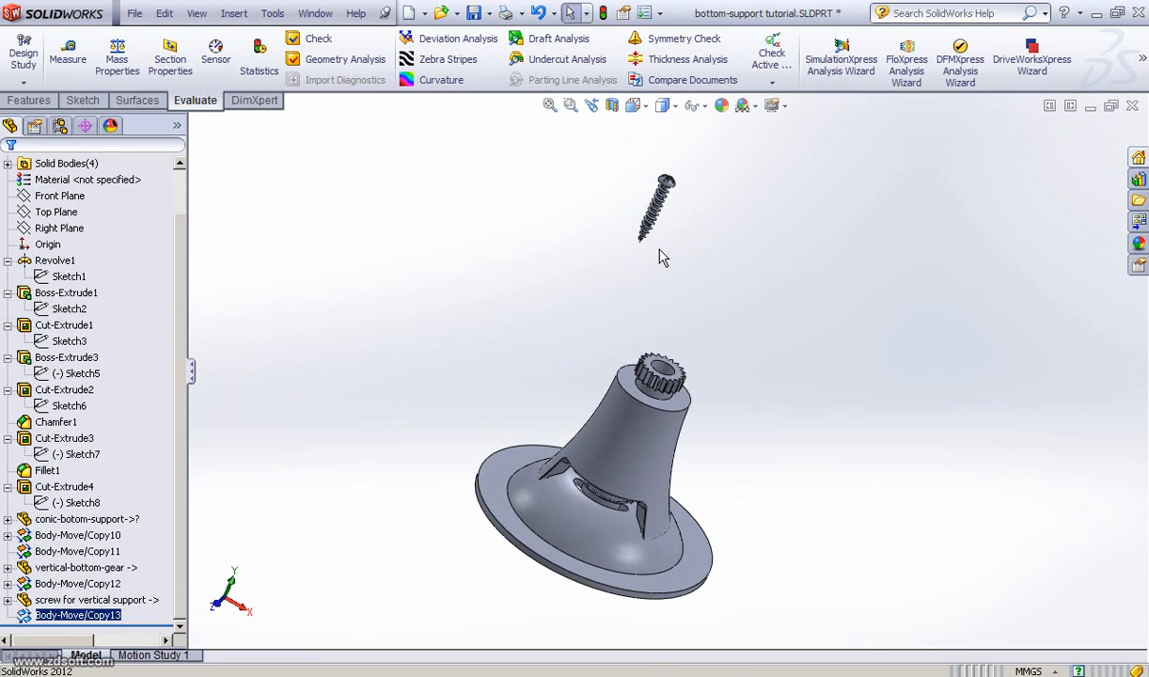
pyautogui.click(235, 14)
pyautogui.moveTo(273, 74)
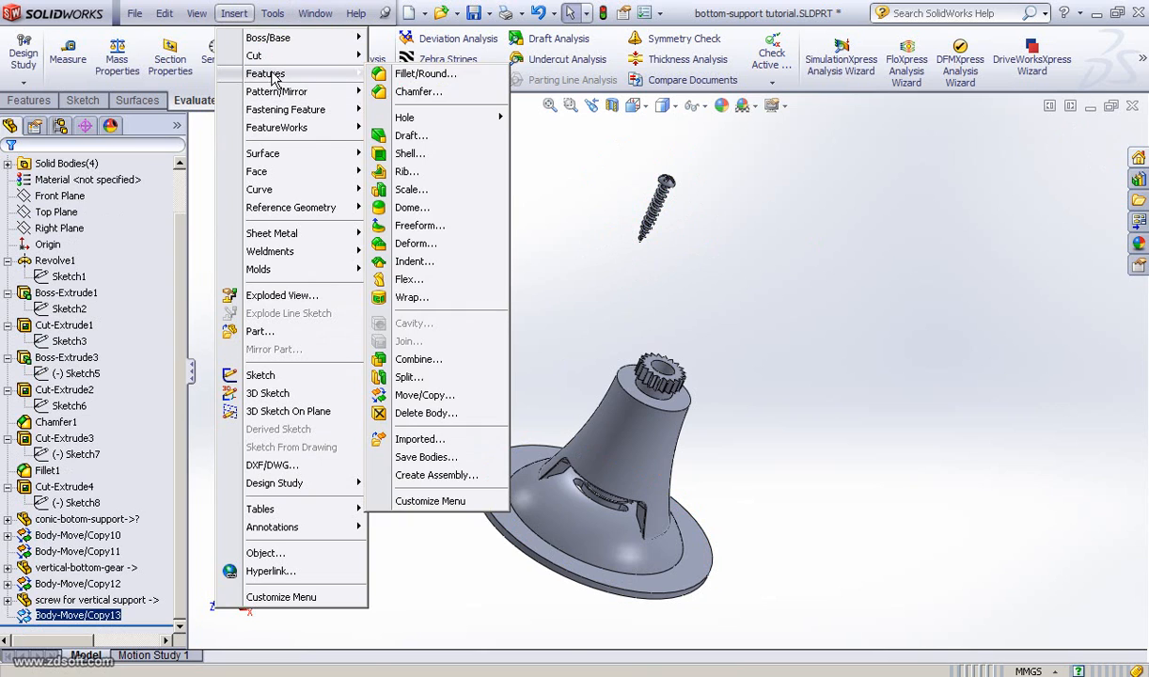
pyautogui.click(418, 393)
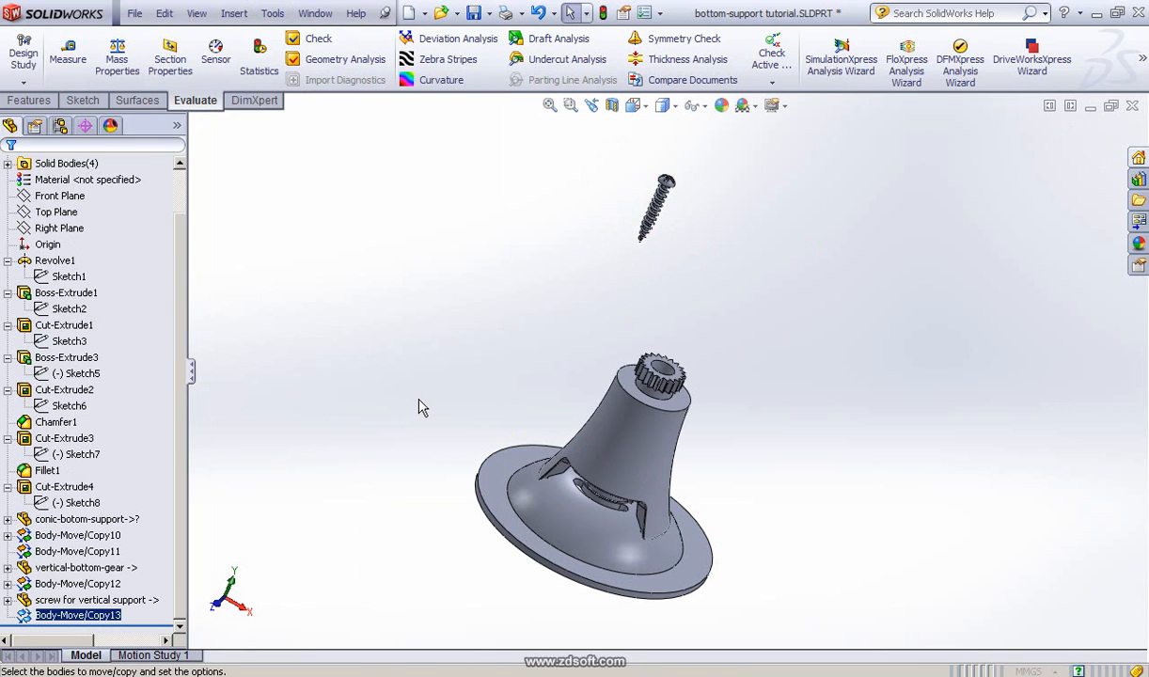
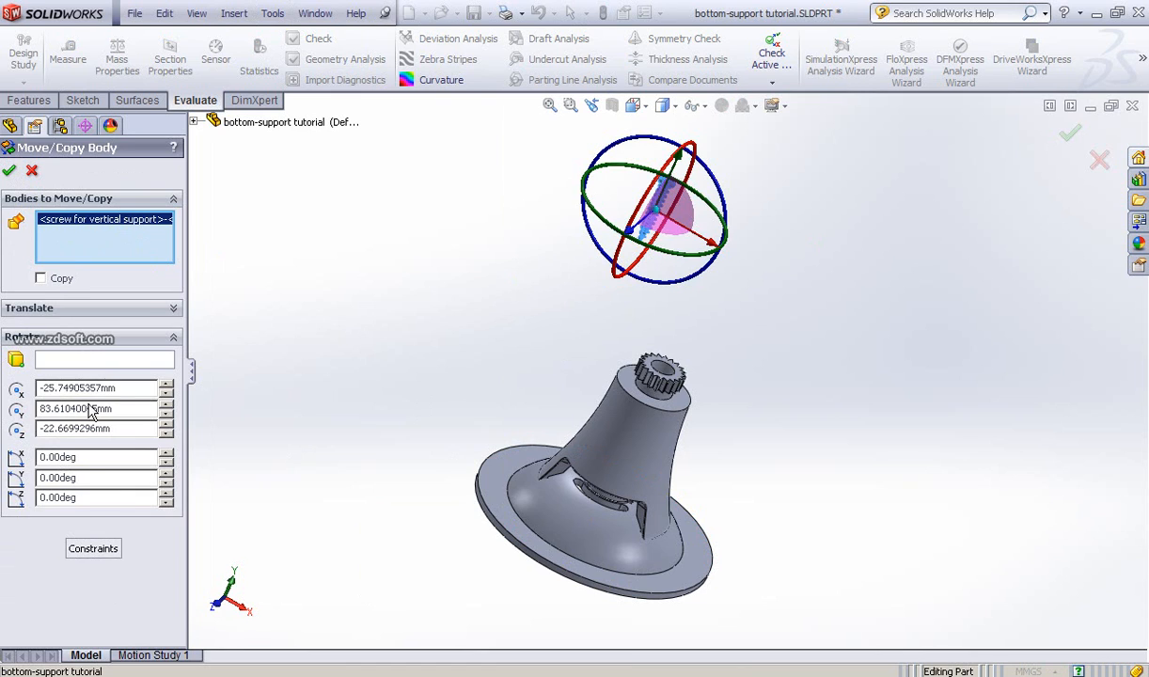
pyautogui.click(92, 552)
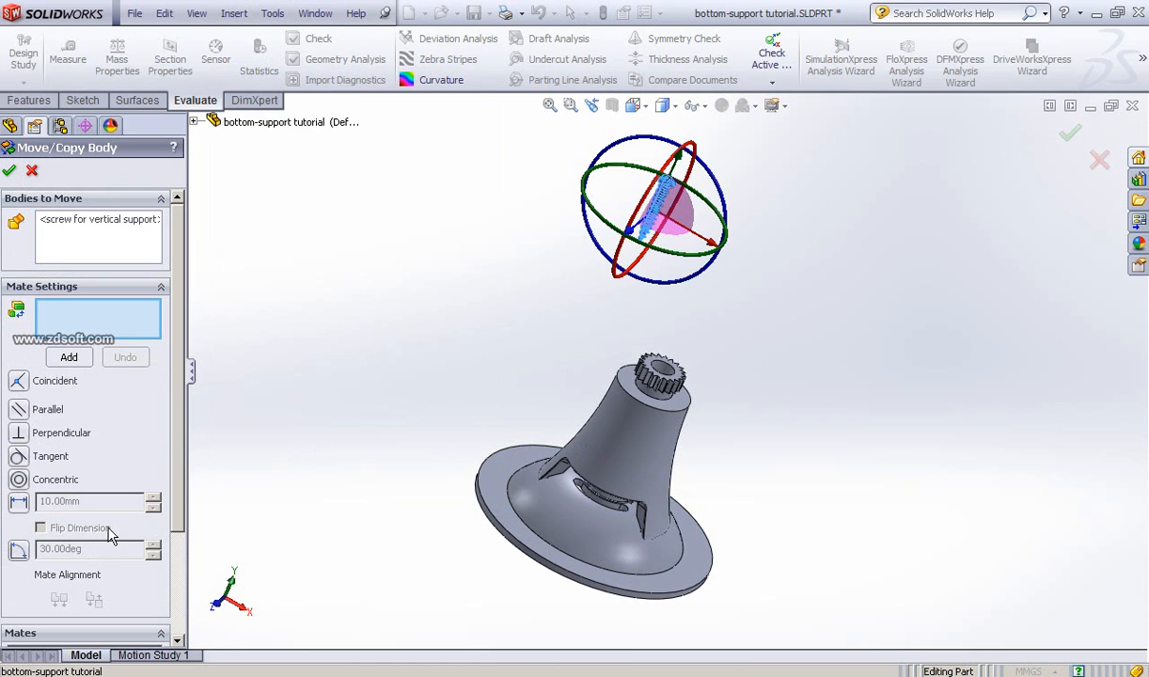
# Add a concentric mate between the screw's cylindrical shank face and the inner hole face of the gear
pyautogui.scroll(-6, 626, 282)
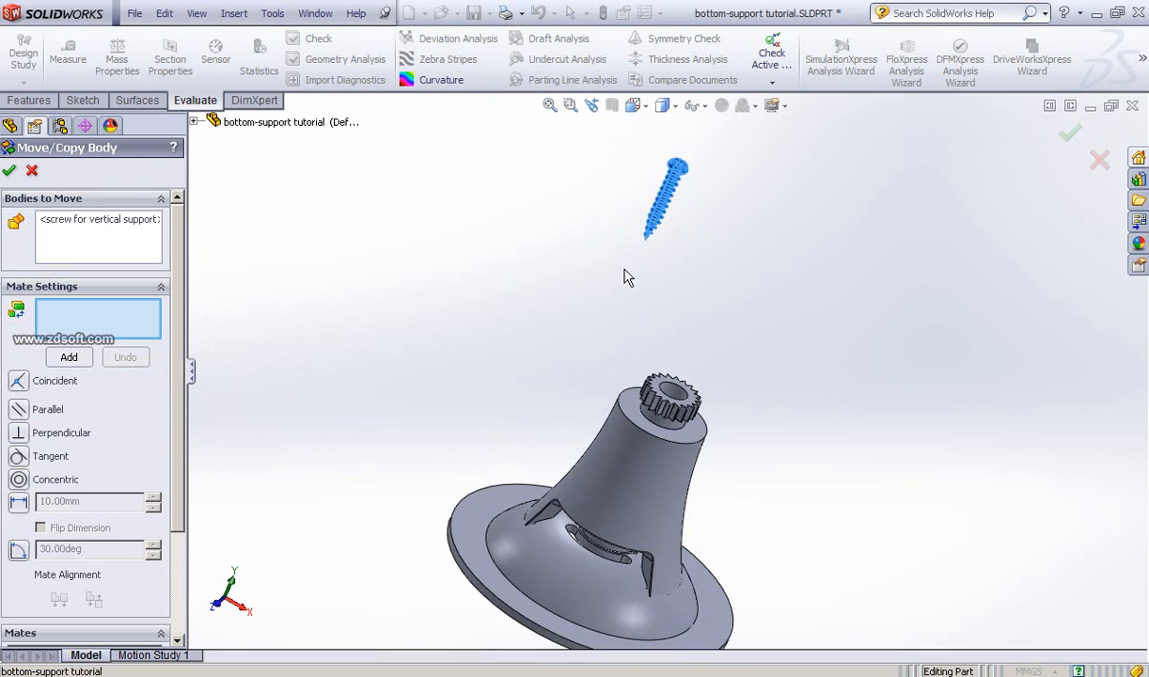
pyautogui.scroll(-1, 773, 252)
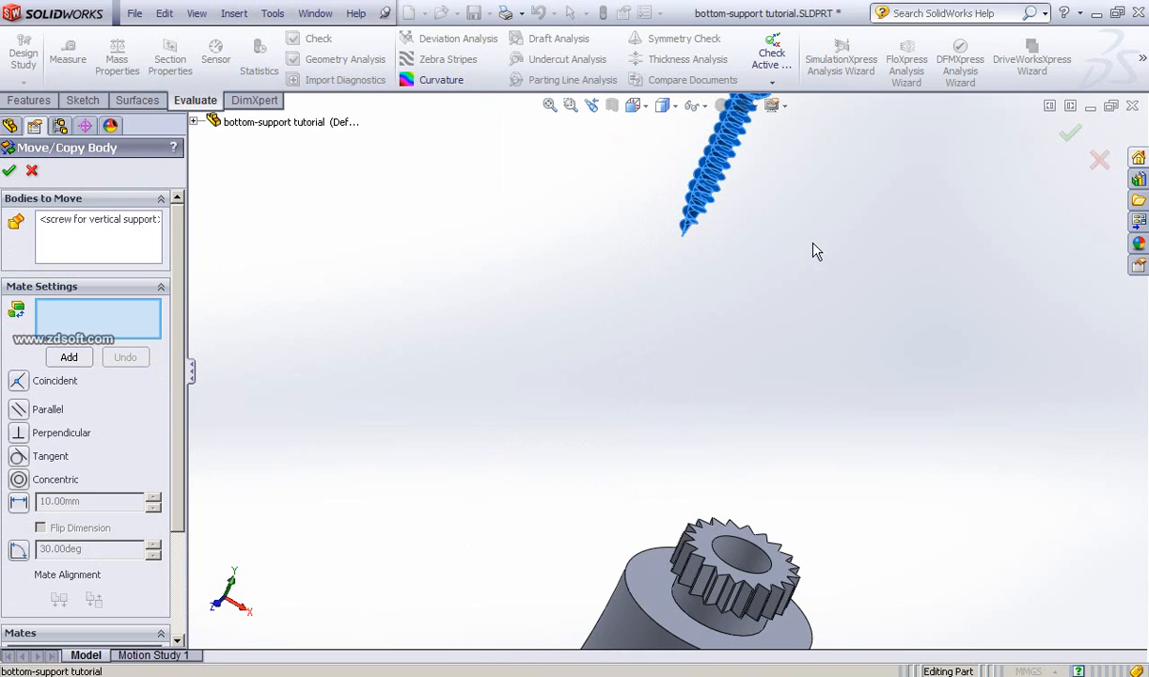
pyautogui.keyDown('ctrl'); pyautogui.moveTo(808, 259); pyautogui.dragTo(751, 367, button='middle'); pyautogui.keyUp('ctrl')
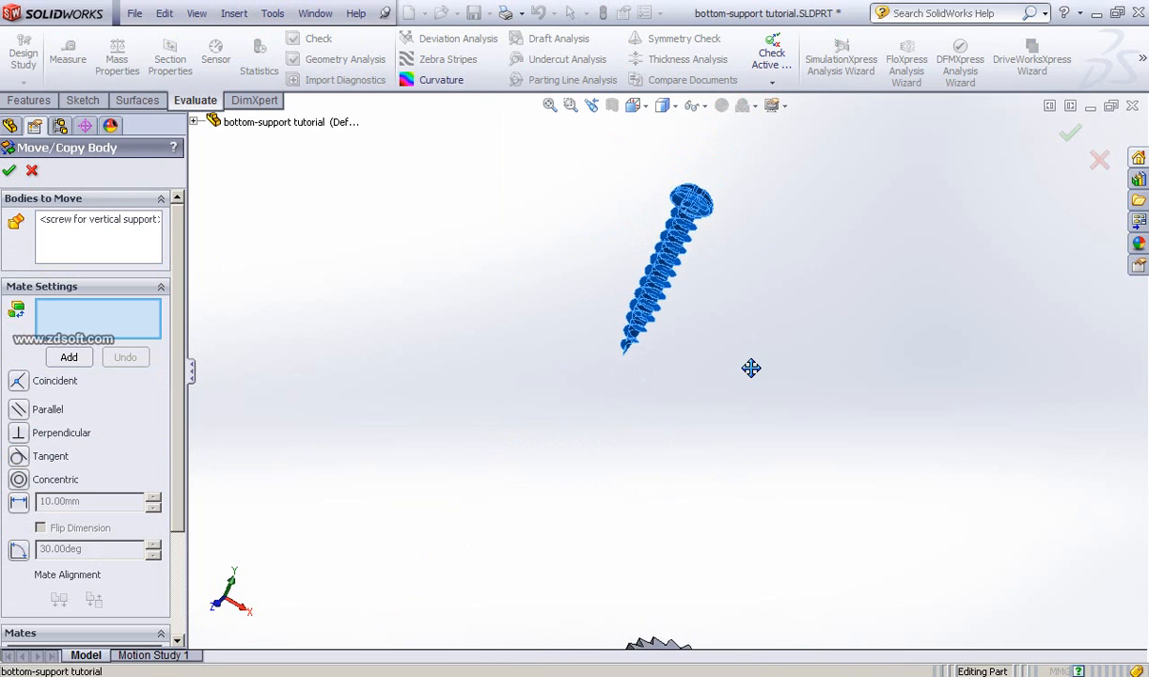
pyautogui.scroll(-3, 742, 376)
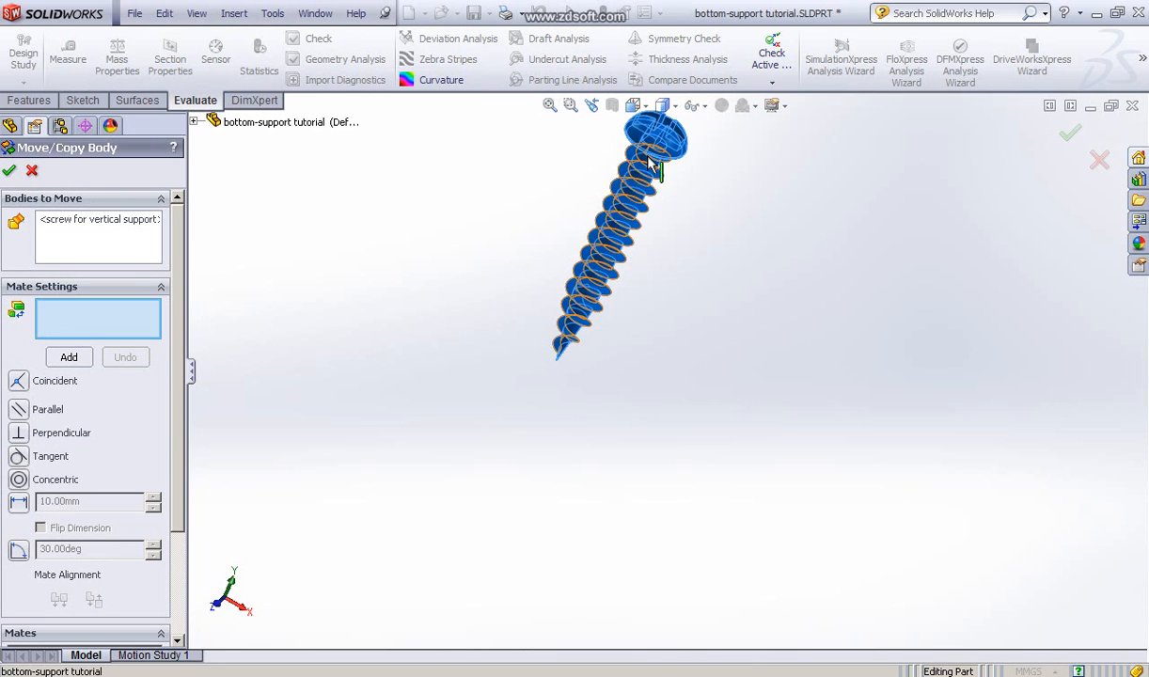
pyautogui.scroll(-1, 640, 207)
pyautogui.scroll(-1, 639, 207)
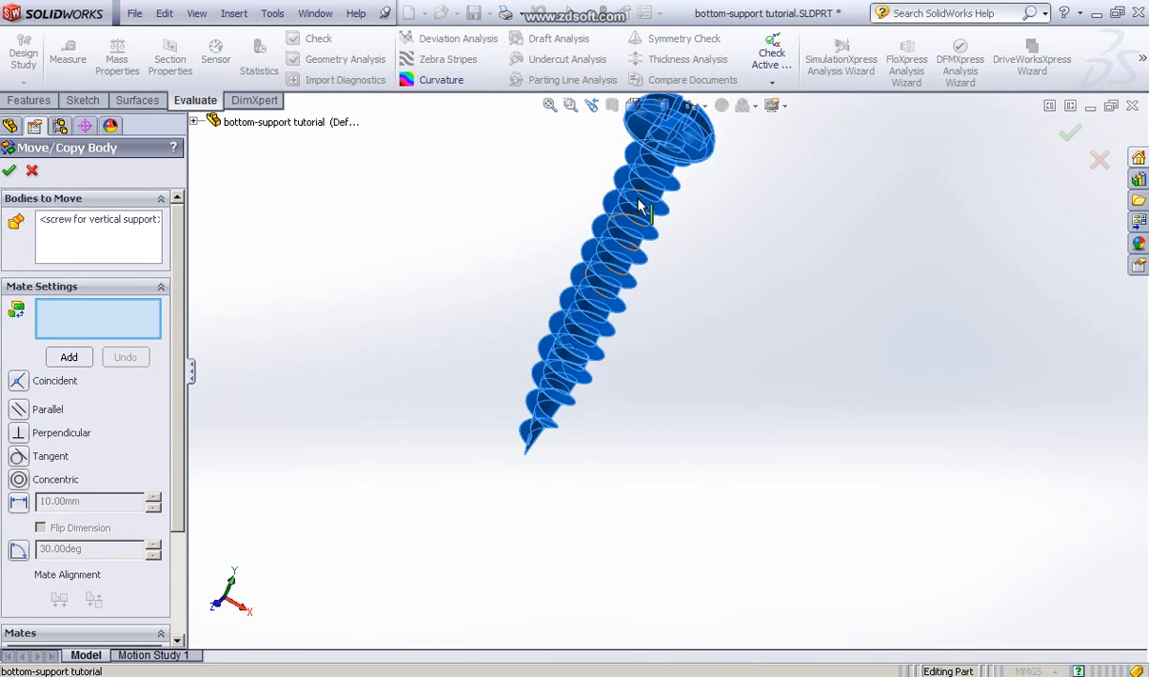
pyautogui.scroll(-1, 647, 196)
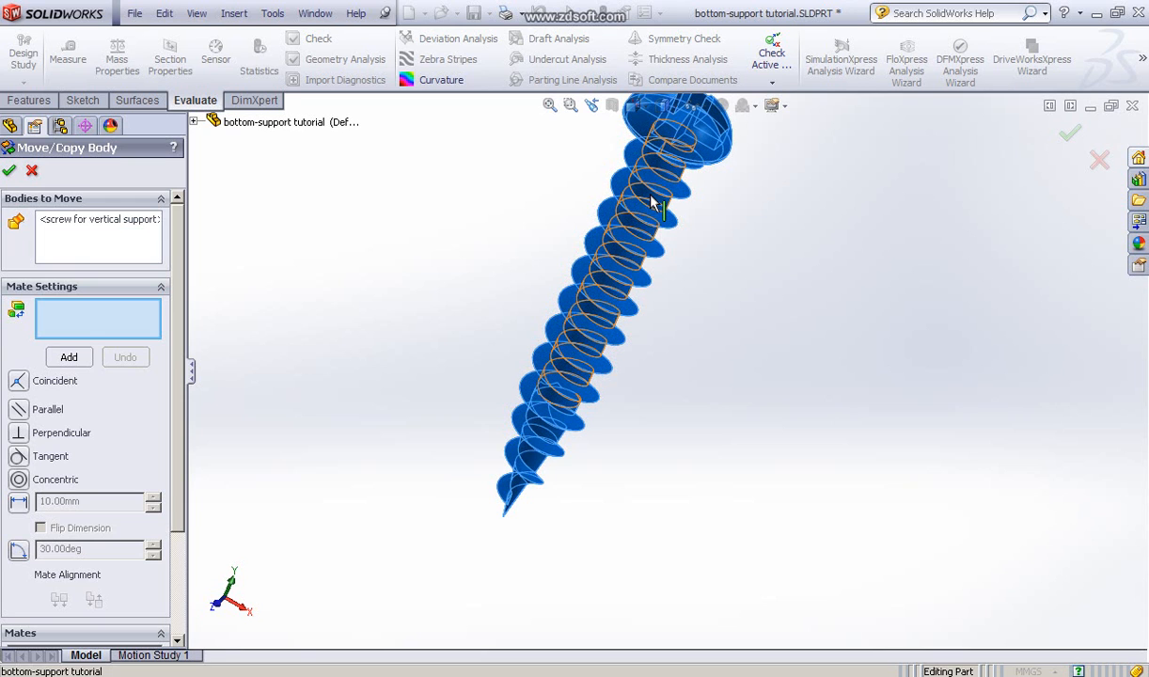
pyautogui.click(655, 205)
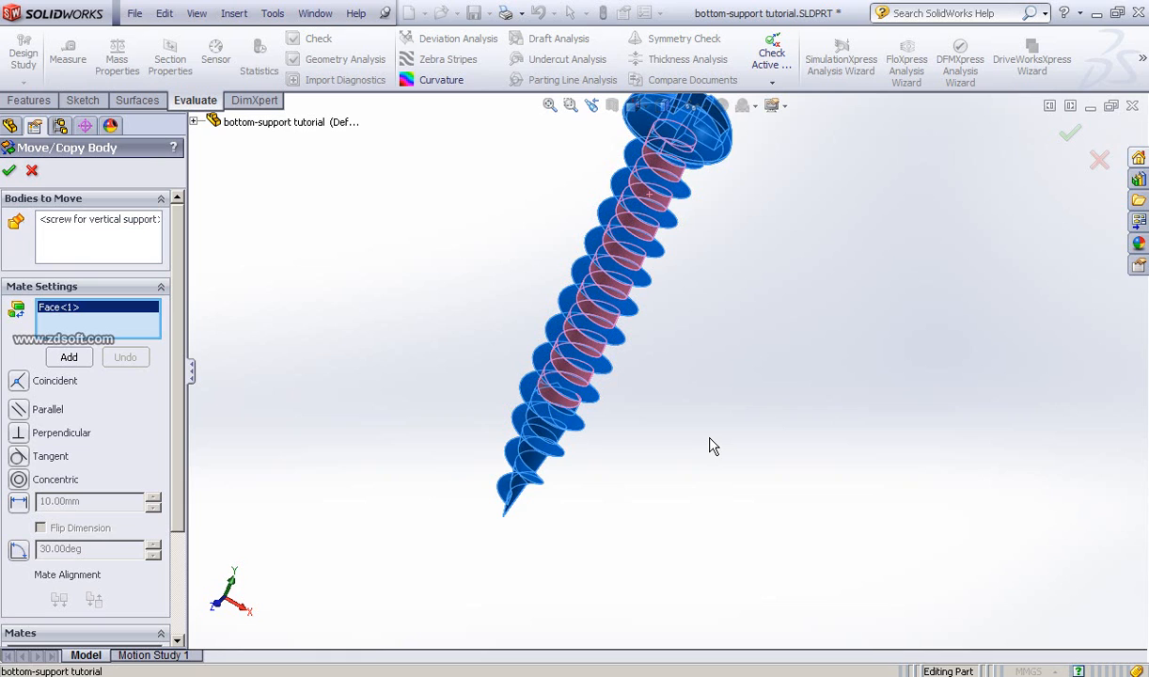
pyautogui.scroll(3, 712, 446)
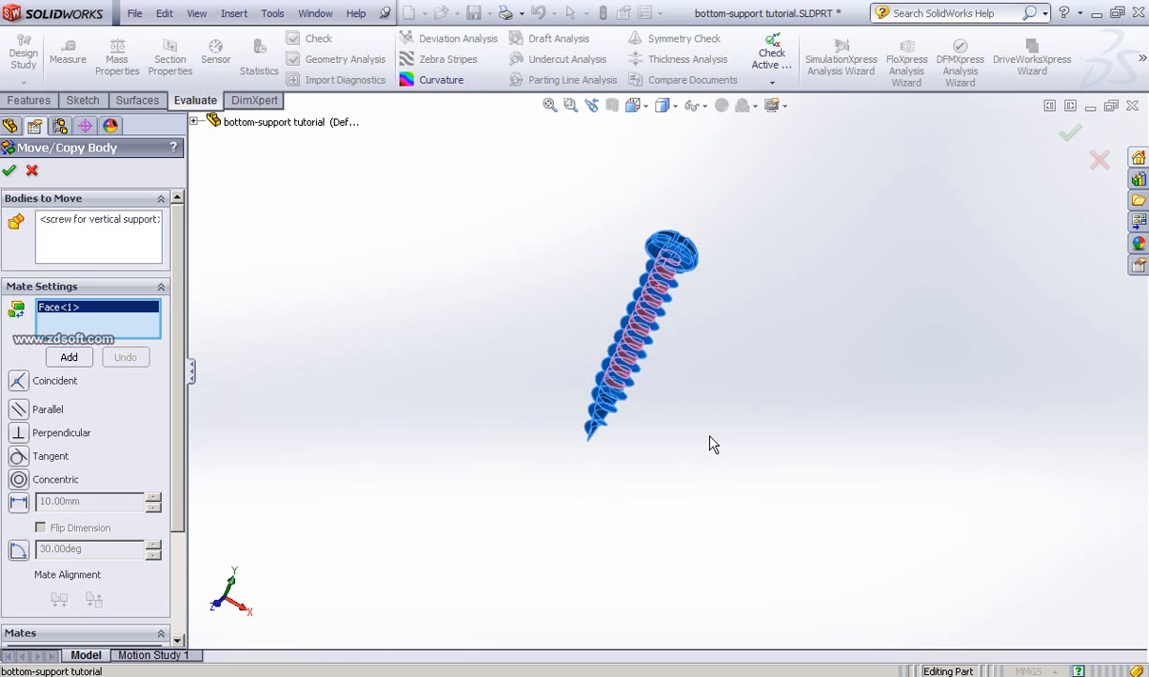
pyautogui.scroll(4, 712, 445)
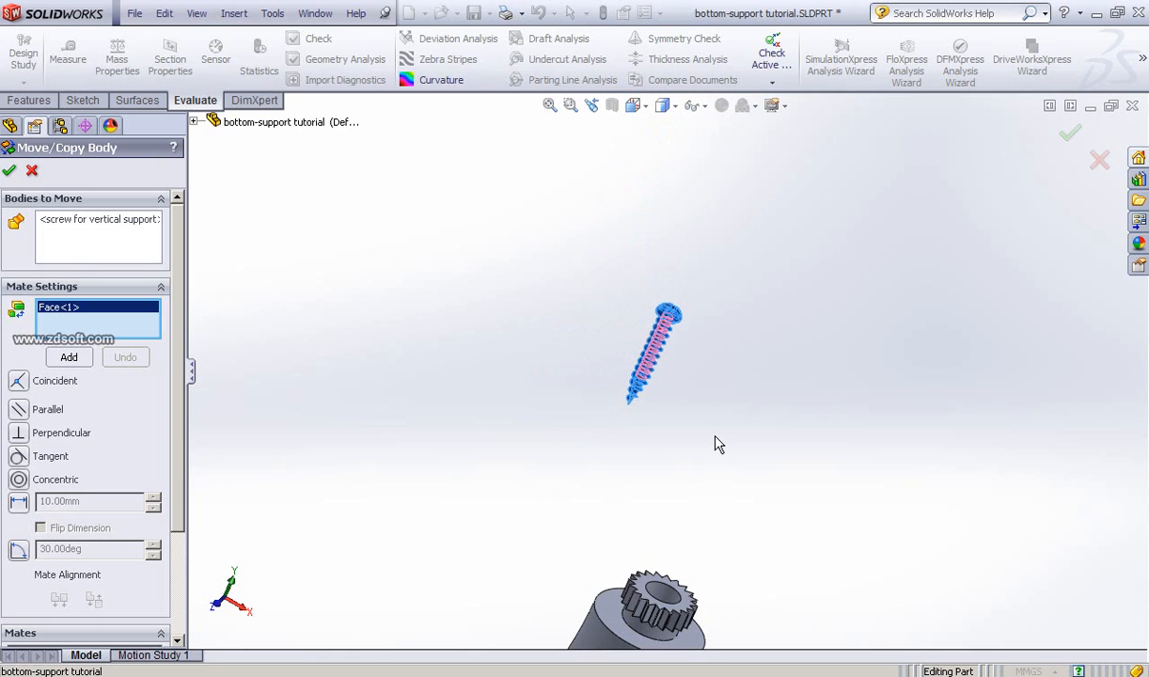
pyautogui.moveTo(716, 444); pyautogui.dragTo(666, 384, button='middle')
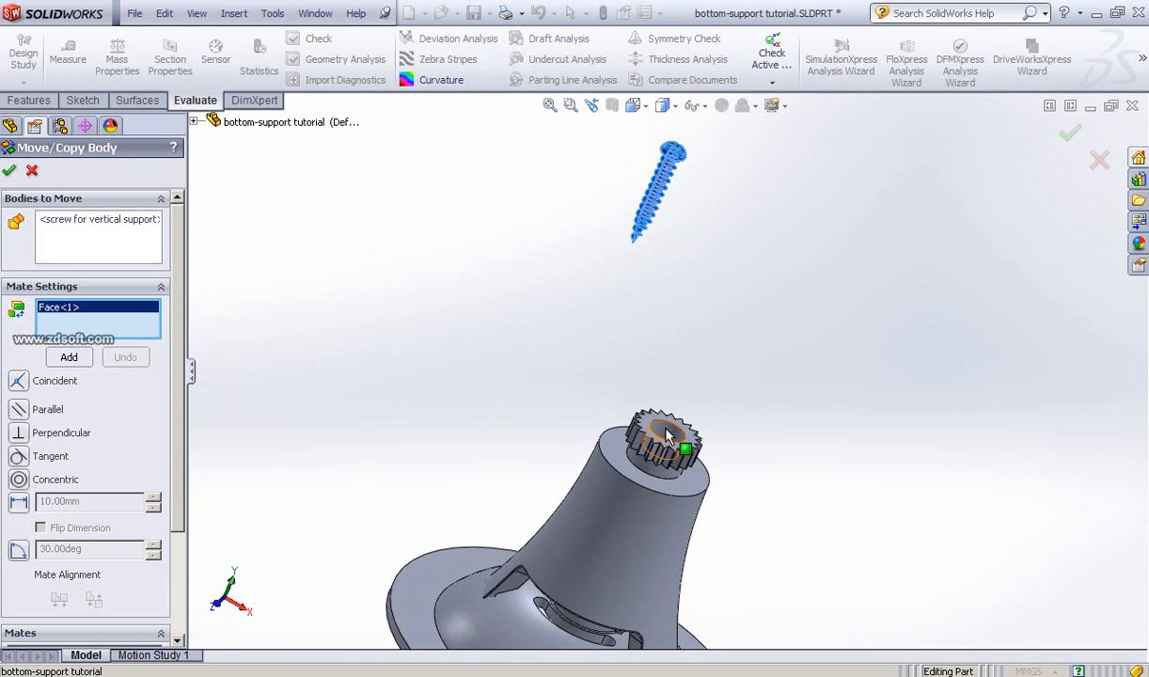
pyautogui.click(667, 436)
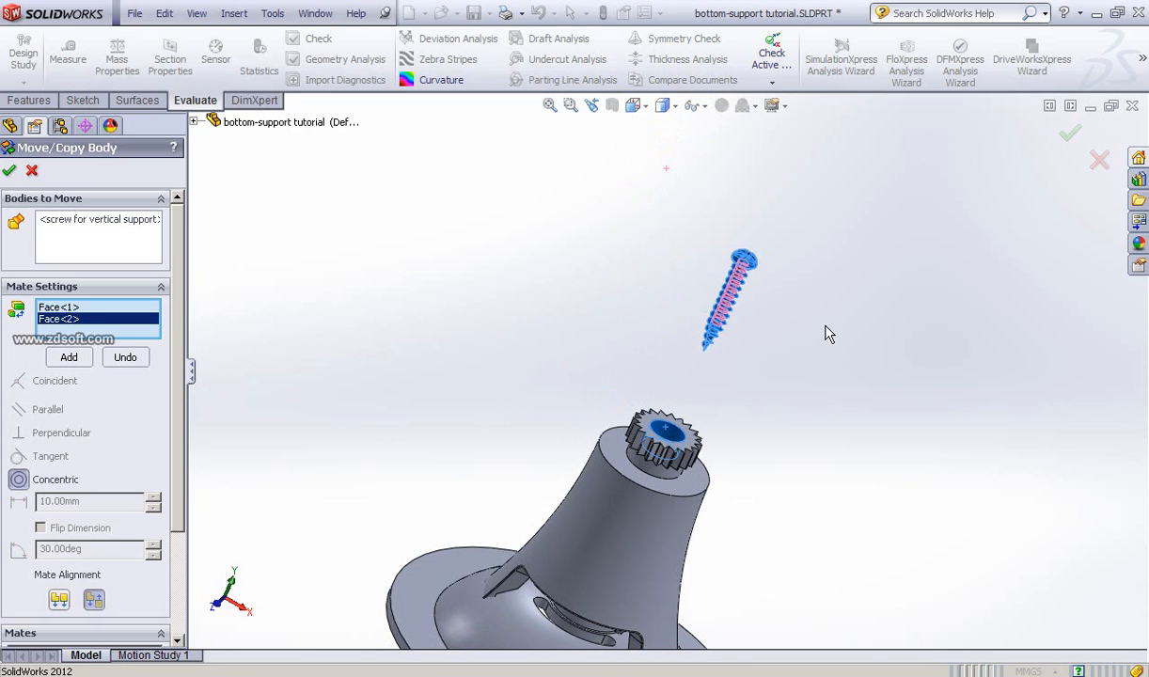
pyautogui.moveTo(828, 334); pyautogui.dragTo(788, 472, button='middle')
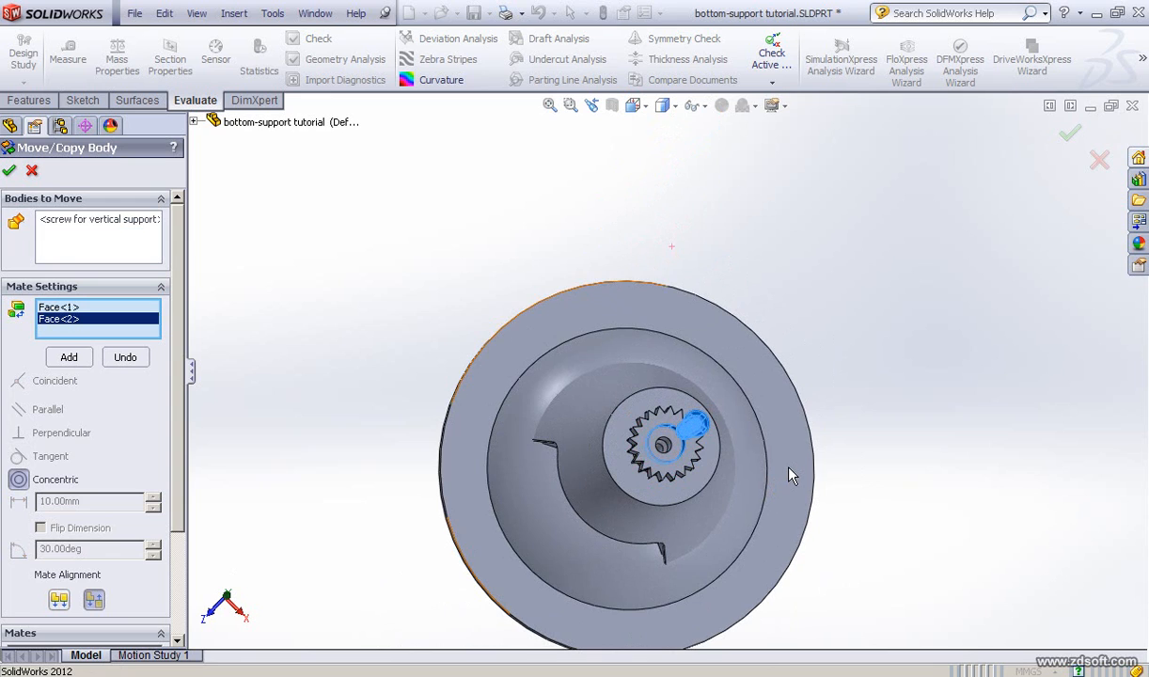
pyautogui.click(66, 363)
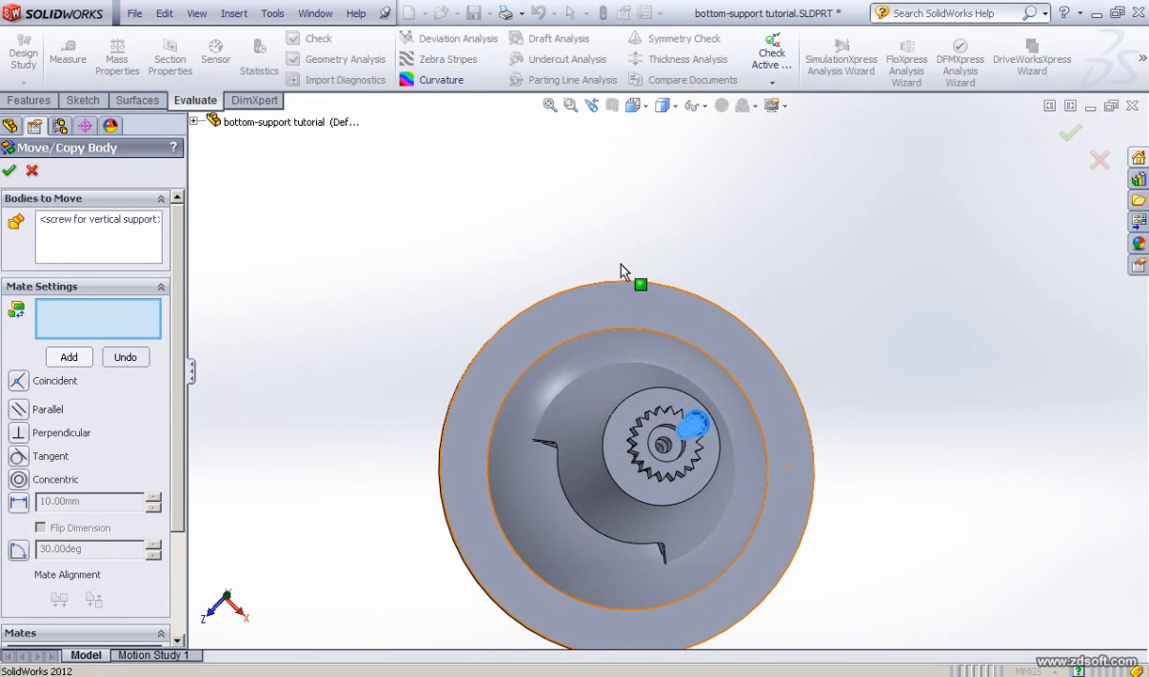
# Add a coincident mate between the underside of the screw head and the recessed floor inside the gear, and finish the body move
pyautogui.moveTo(577, 227); pyautogui.dragTo(752, 244, button='middle')
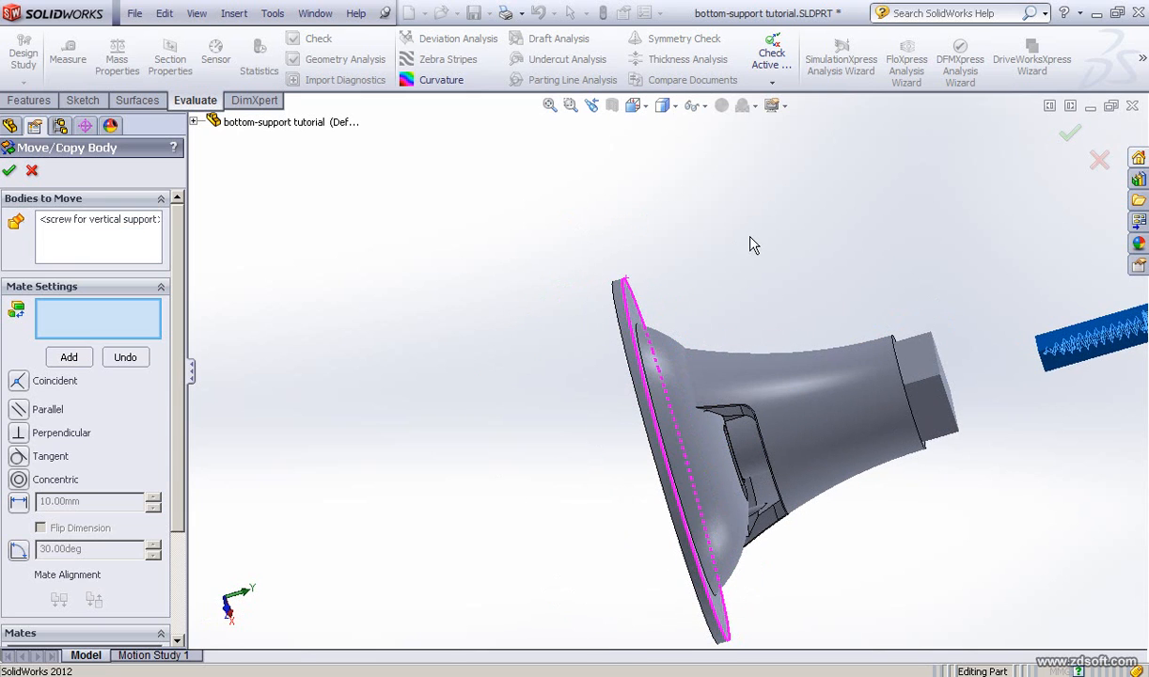
pyautogui.keyDown('ctrl'); pyautogui.moveTo(700, 203); pyautogui.dragTo(470, 232, button='middle'); pyautogui.keyUp('ctrl')
pyautogui.moveTo(828, 475); pyautogui.dragTo(858, 439, button='middle')
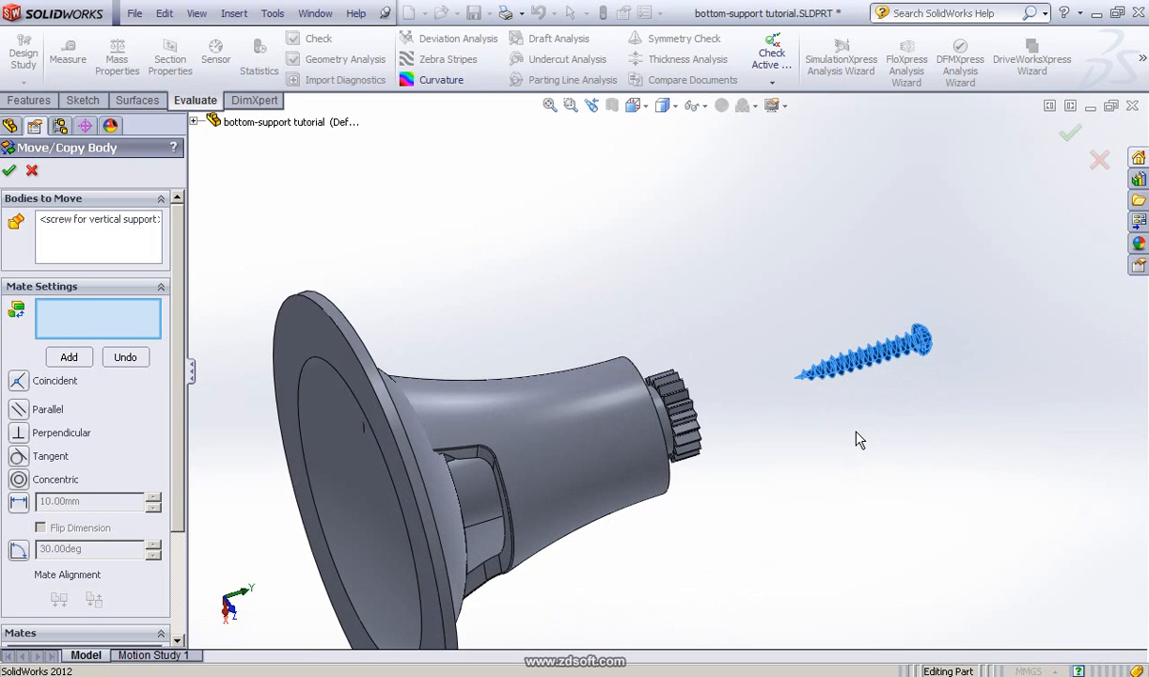
pyautogui.scroll(-4, 858, 439)
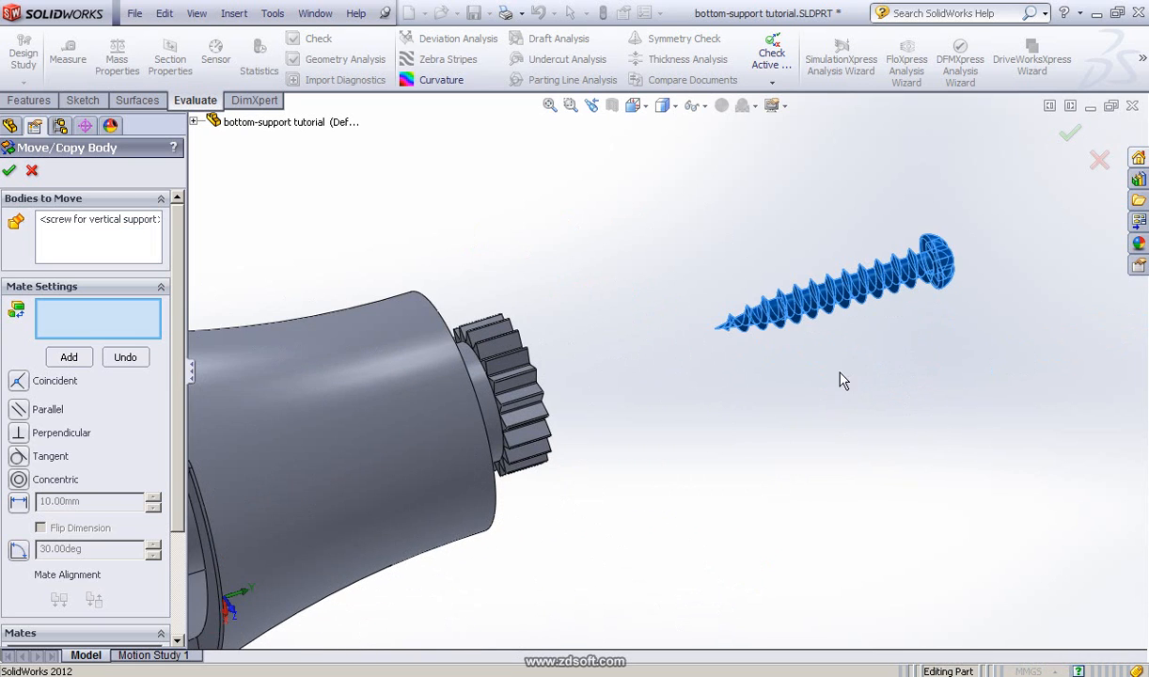
pyautogui.moveTo(843, 380); pyautogui.dragTo(877, 383, button='middle')
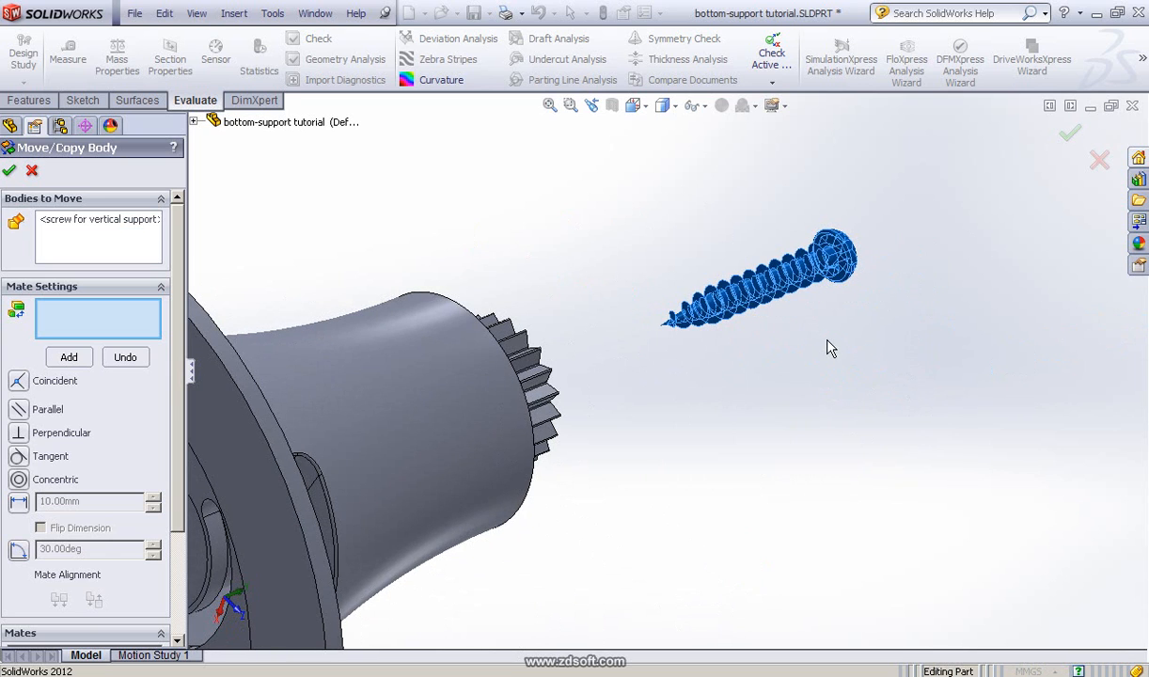
pyautogui.keyDown('ctrl'); pyautogui.moveTo(821, 356); pyautogui.dragTo(826, 395, button='middle'); pyautogui.keyUp('ctrl')
pyautogui.scroll(-3, 828, 395)
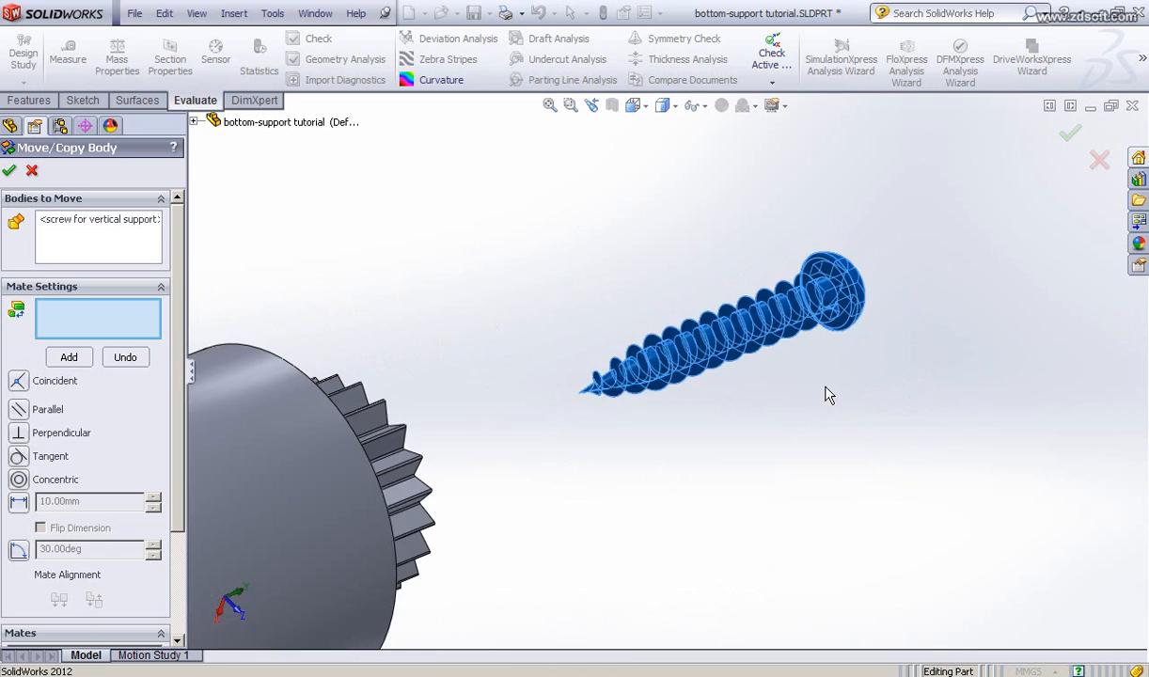
pyautogui.scroll(-3, 823, 392)
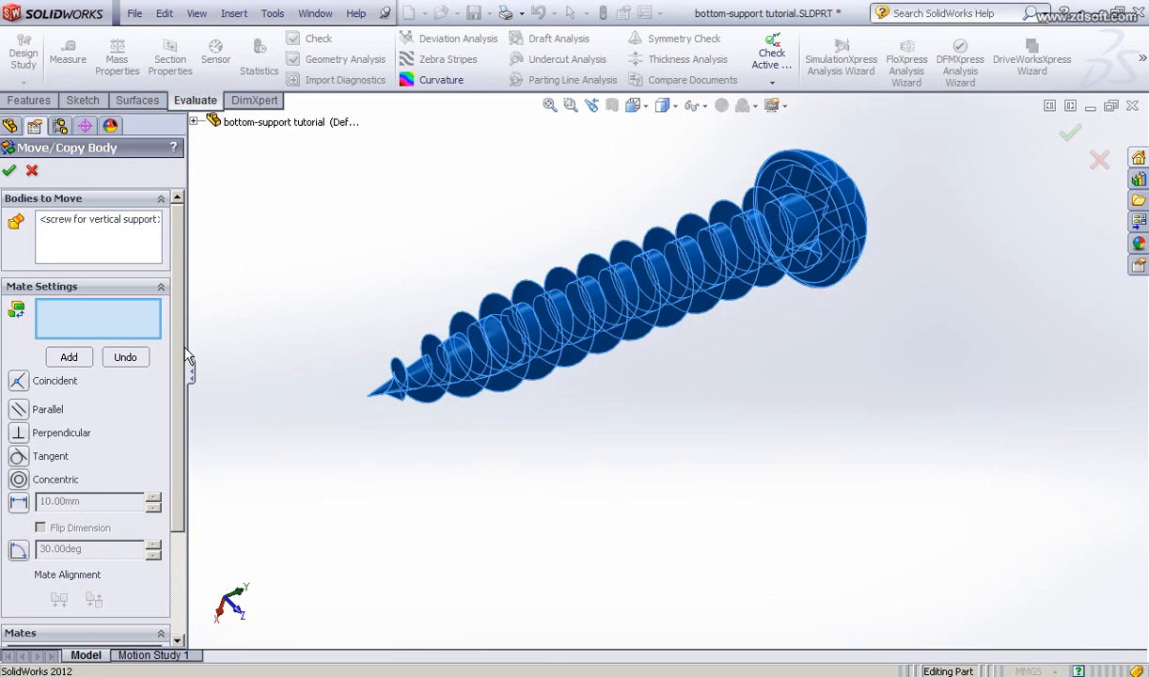
pyautogui.click(797, 185)
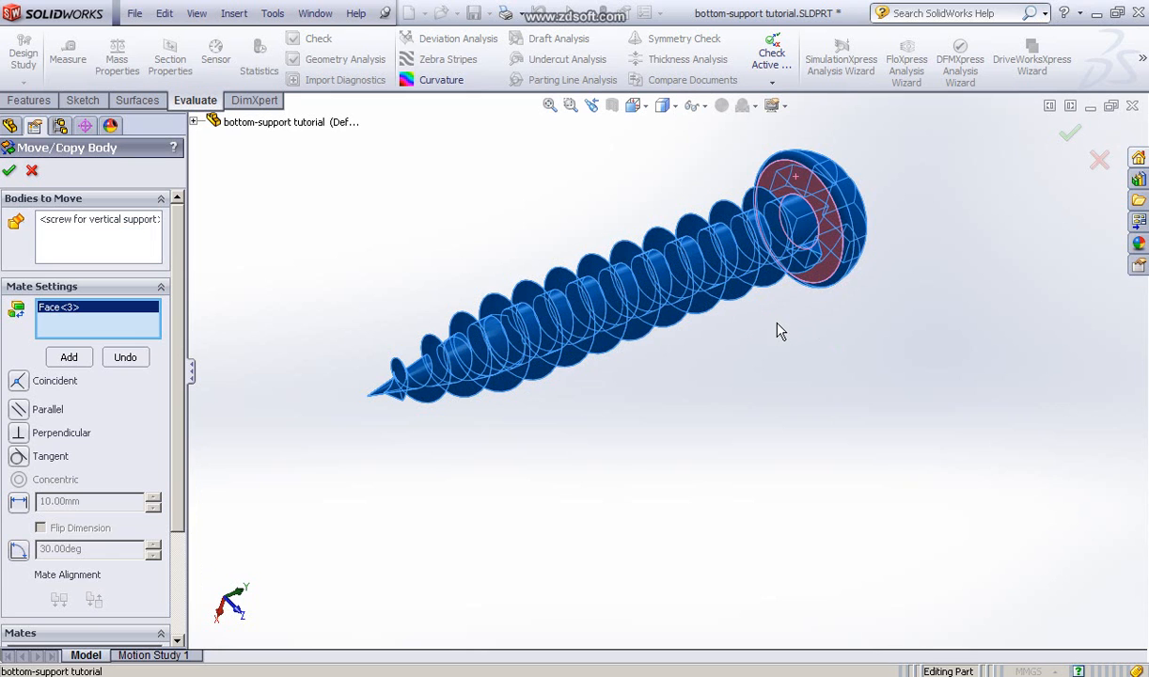
pyautogui.moveTo(777, 329); pyautogui.dragTo(555, 414, button='middle')
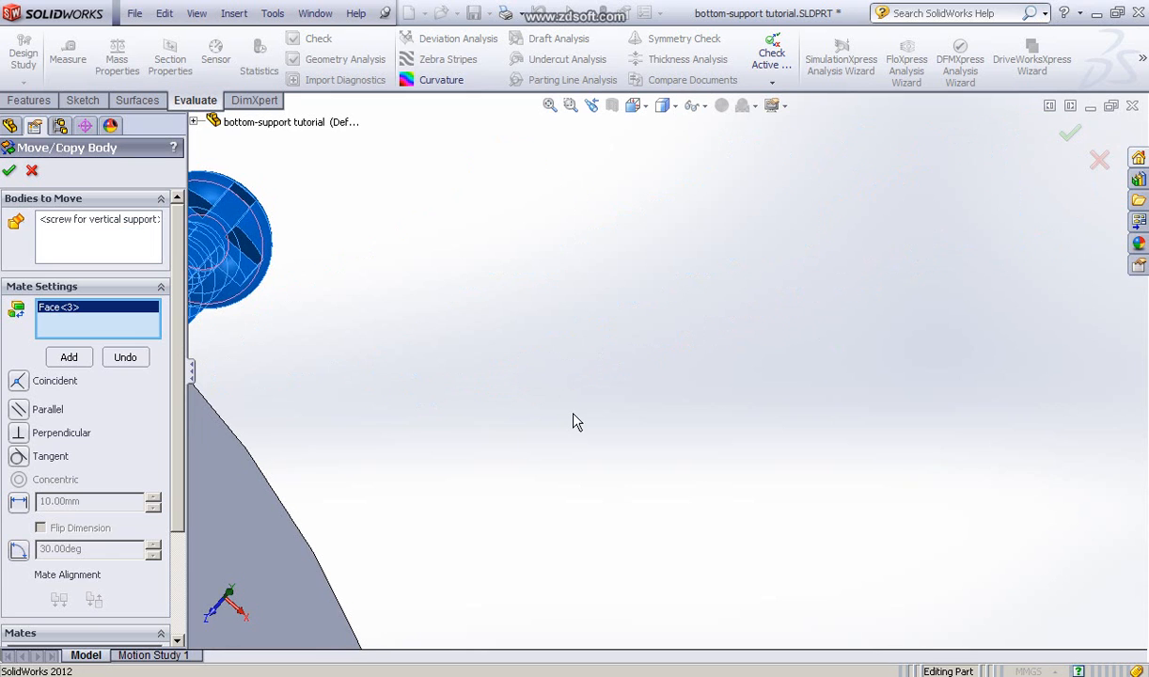
pyautogui.keyDown('ctrl'); pyautogui.moveTo(700, 398); pyautogui.dragTo(1055, 269, button='middle'); pyautogui.keyUp('ctrl')
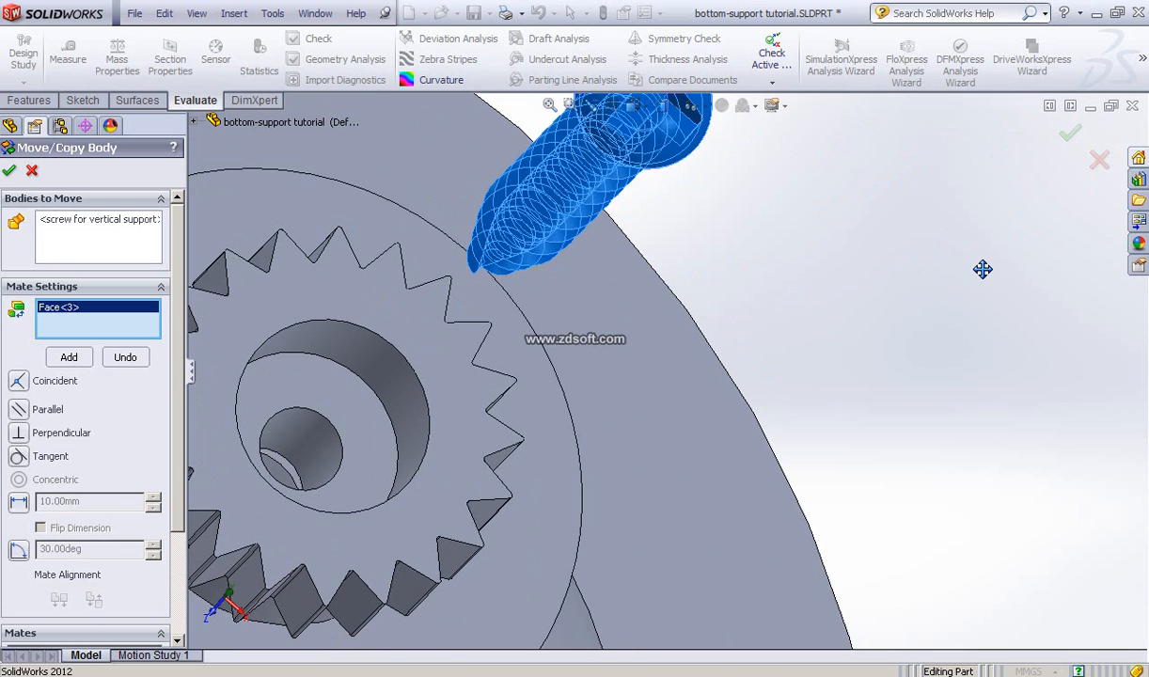
pyautogui.click(320, 393)
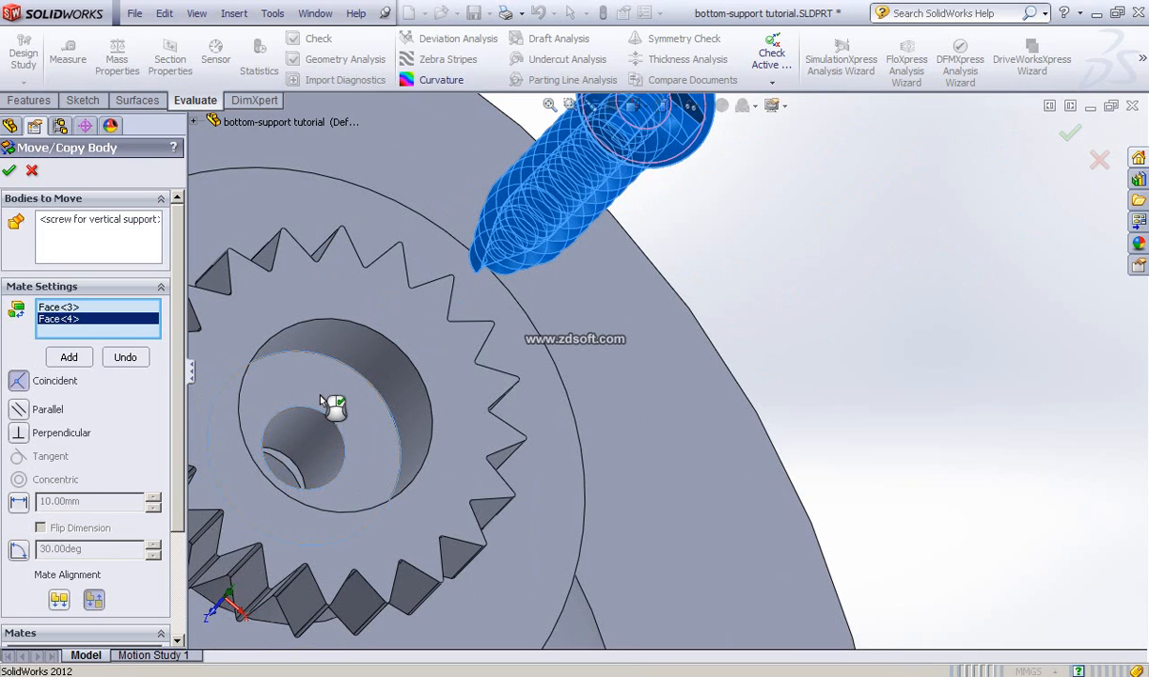
pyautogui.click(71, 358)
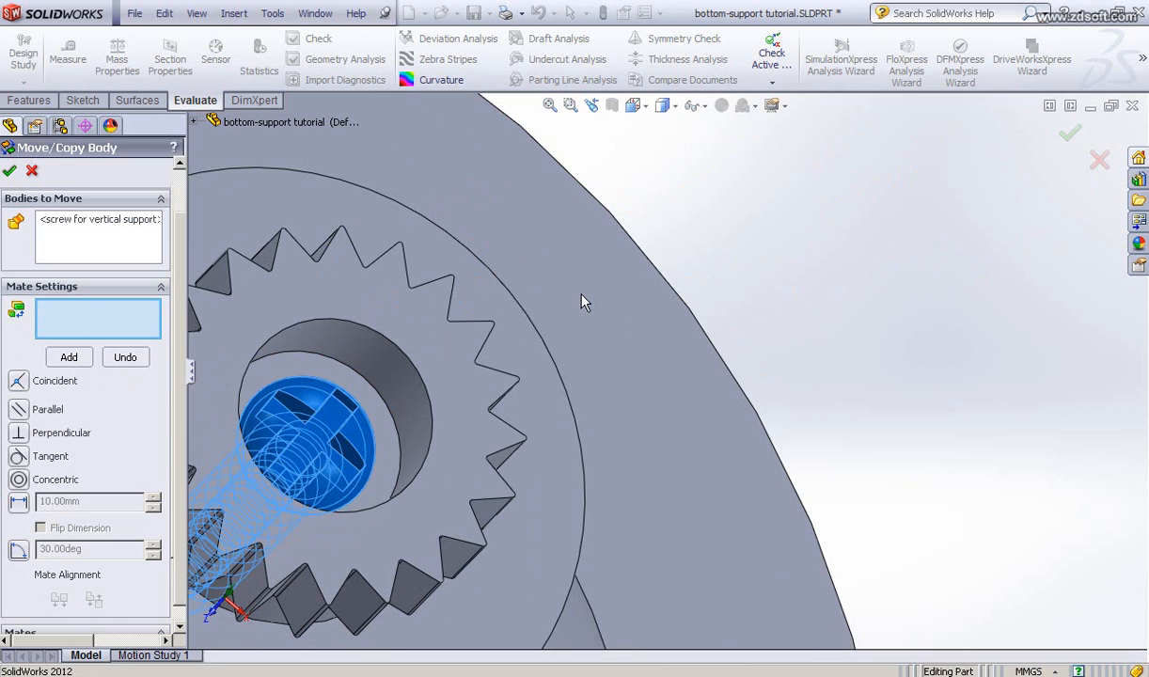
pyautogui.press('Return')
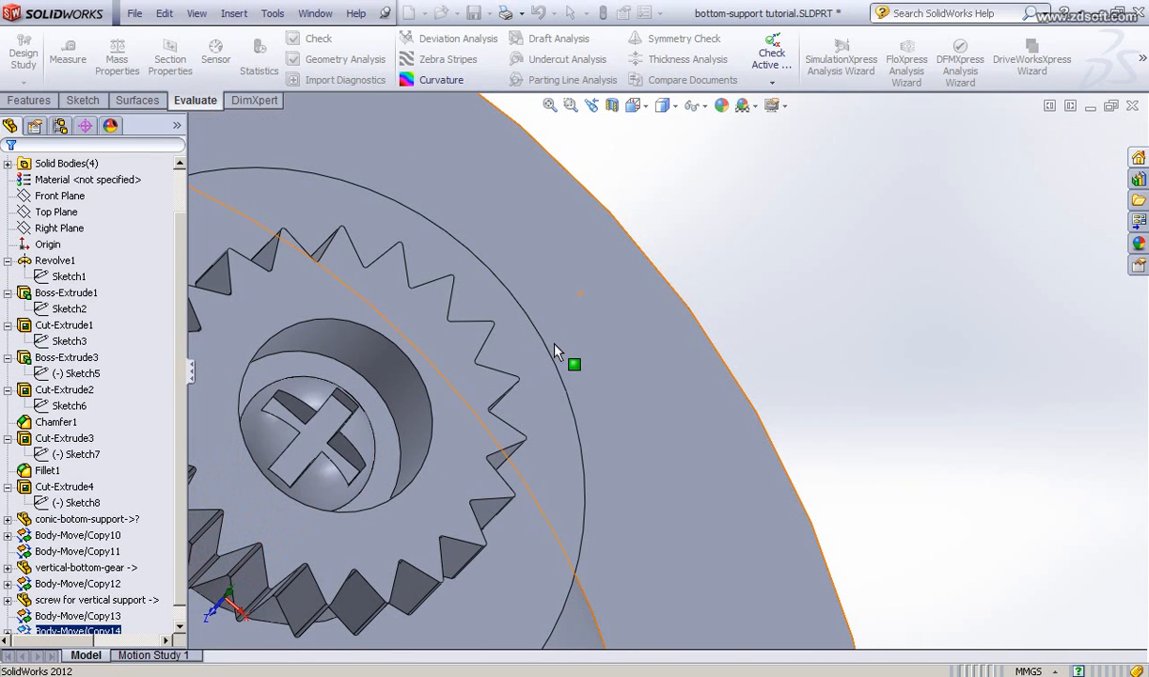
# Start a Combine with the Subtract operation and choose the flanged suction base as the main body
pyautogui.moveTo(660, 331); pyautogui.dragTo(793, 291, button='middle')
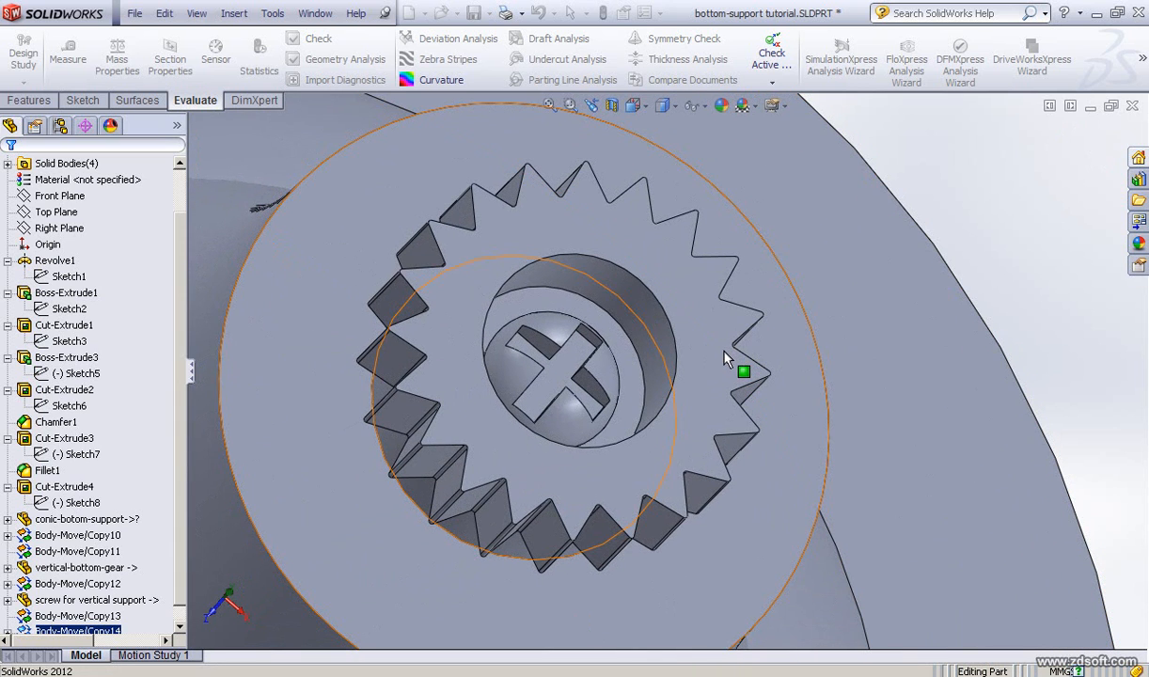
pyautogui.scroll(4, 711, 372)
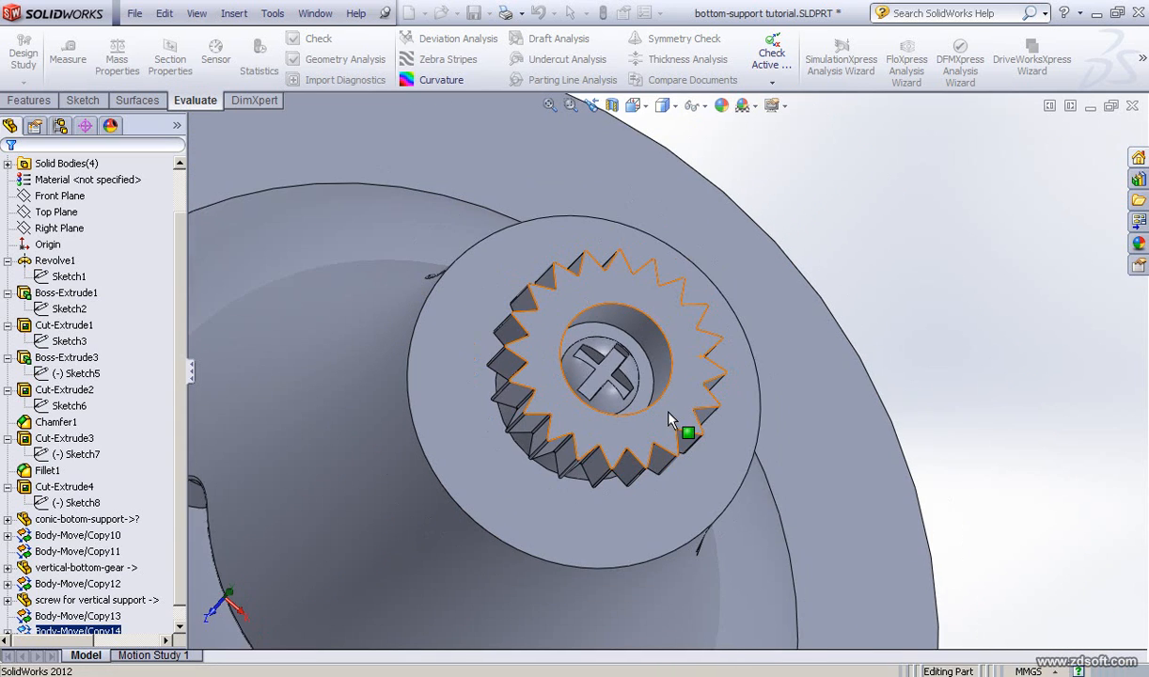
pyautogui.scroll(3, 733, 357)
pyautogui.moveTo(818, 321); pyautogui.dragTo(935, 461, button='middle')
pyautogui.scroll(5, 910, 469)
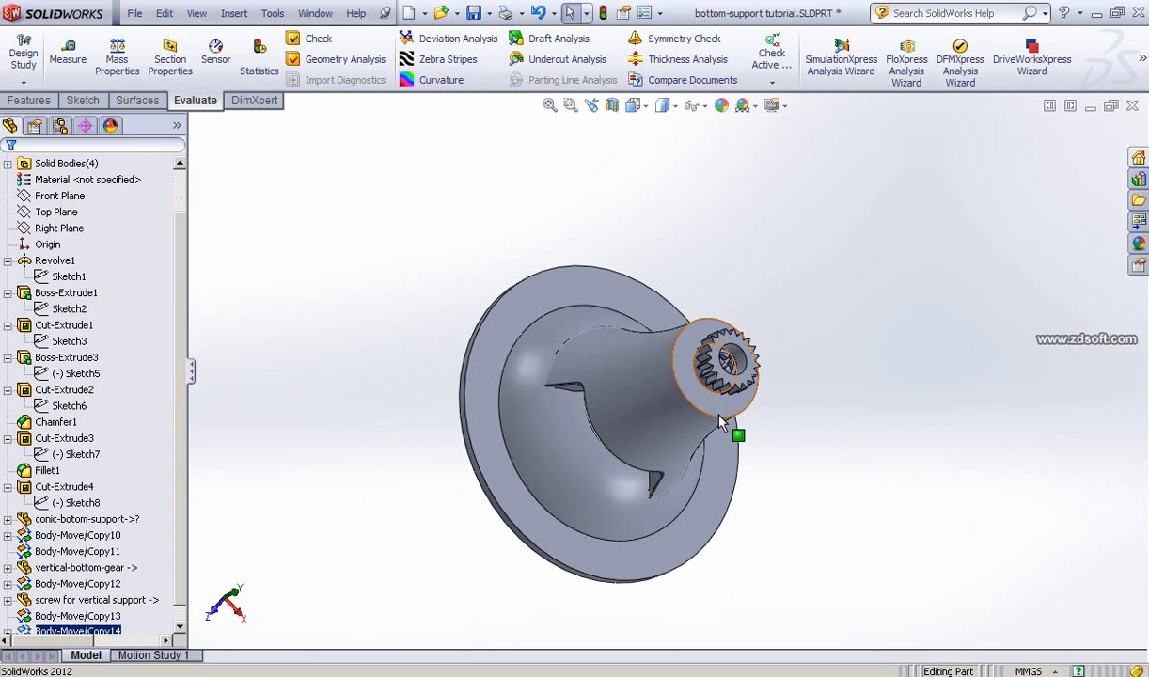
pyautogui.hotkey('ctrl', '7')
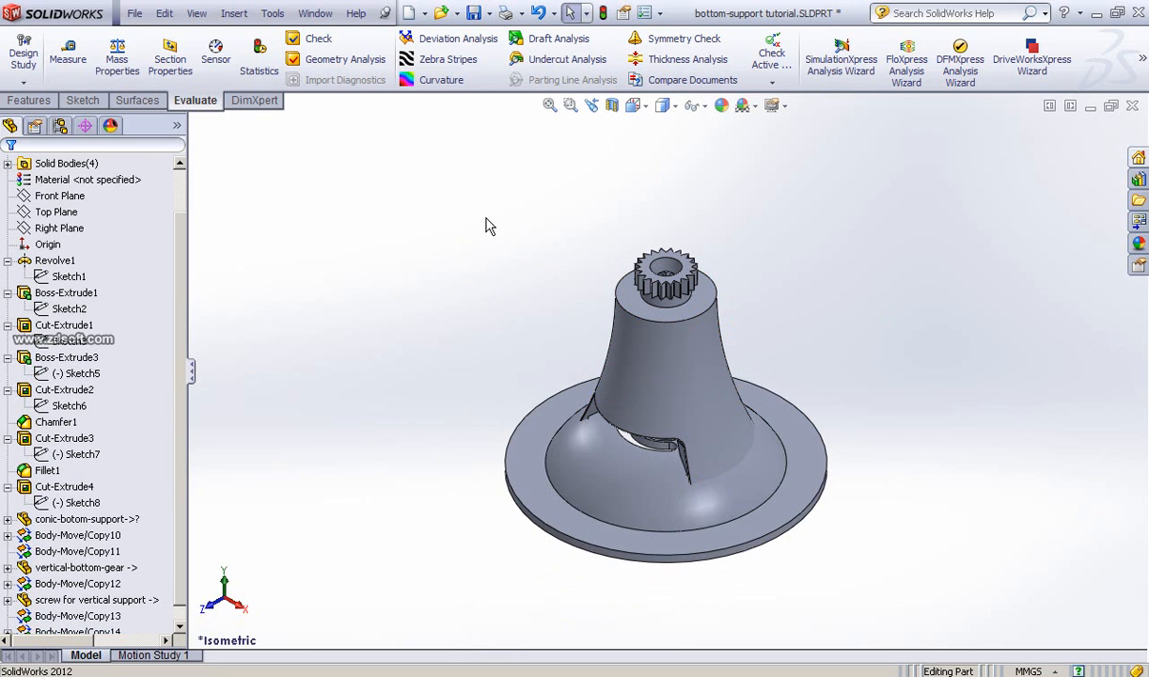
pyautogui.click(234, 14)
pyautogui.moveTo(265, 74)
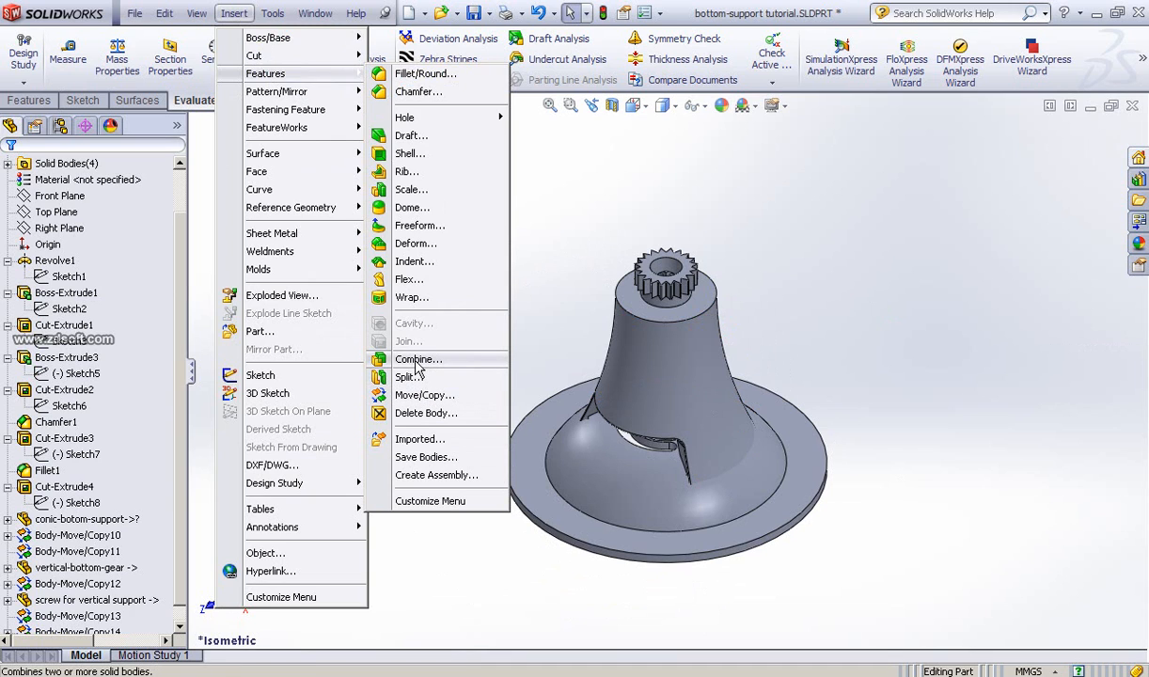
pyautogui.click(418, 361)
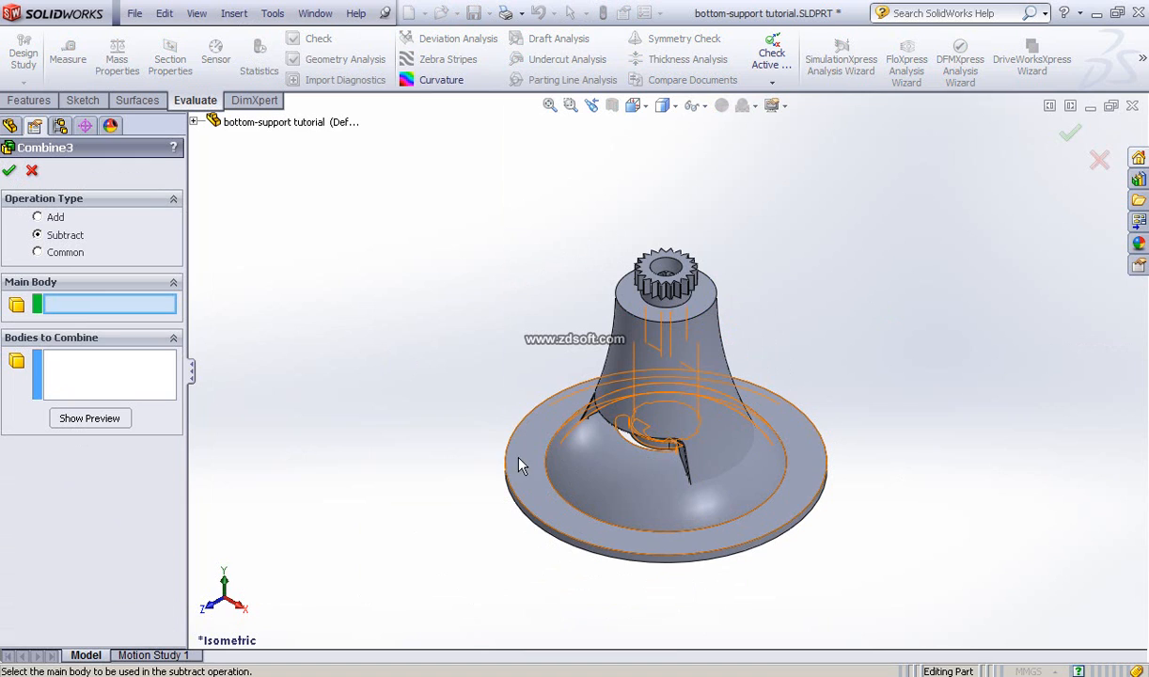
pyautogui.click(603, 491)
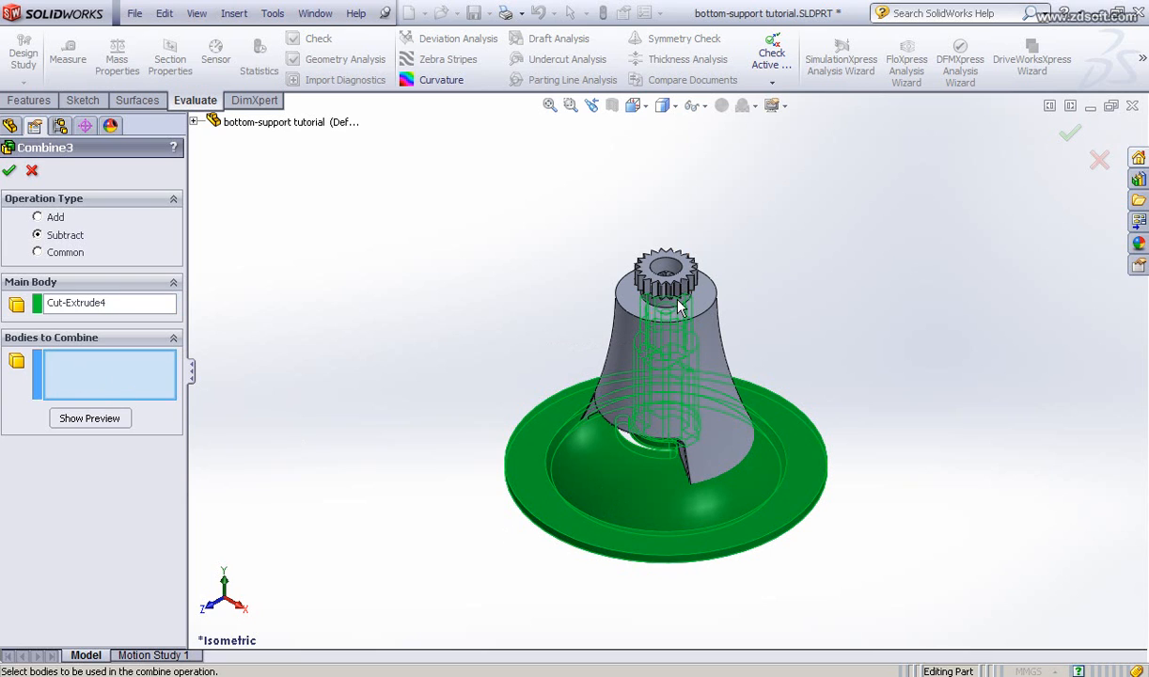
# Choose the vertical support screw as the body to subtract from the base and finish the Combine
pyautogui.scroll(1, 810, 301)
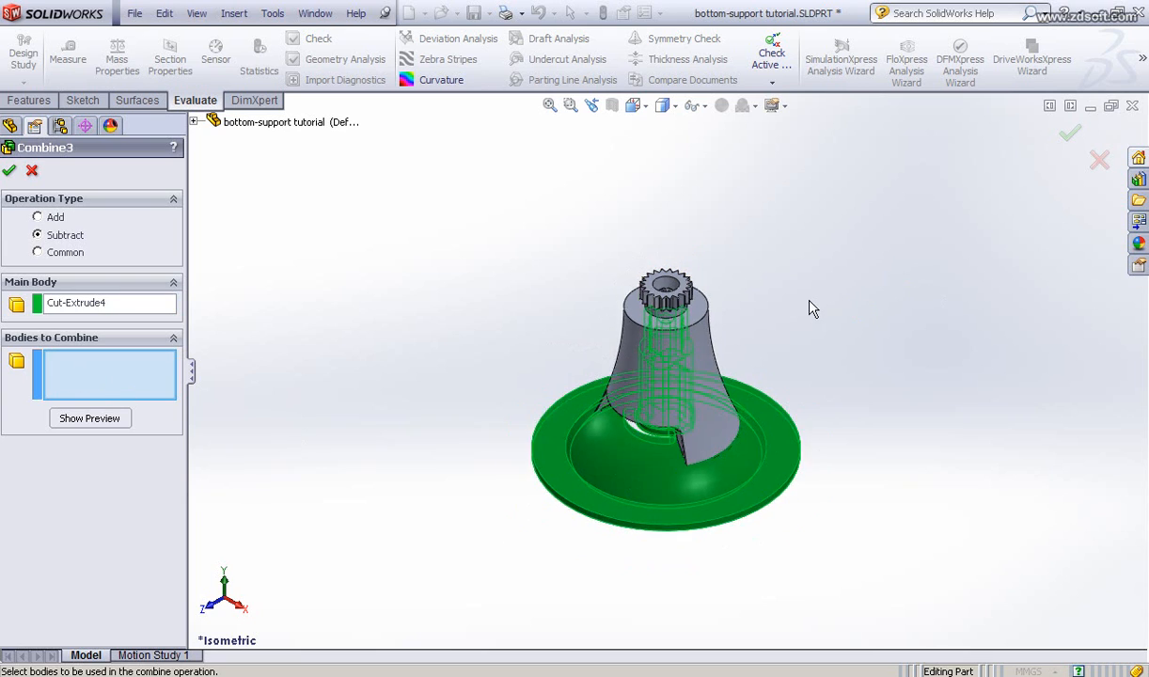
pyautogui.scroll(-4, 750, 303)
pyautogui.moveTo(750, 323); pyautogui.dragTo(715, 320, button='middle')
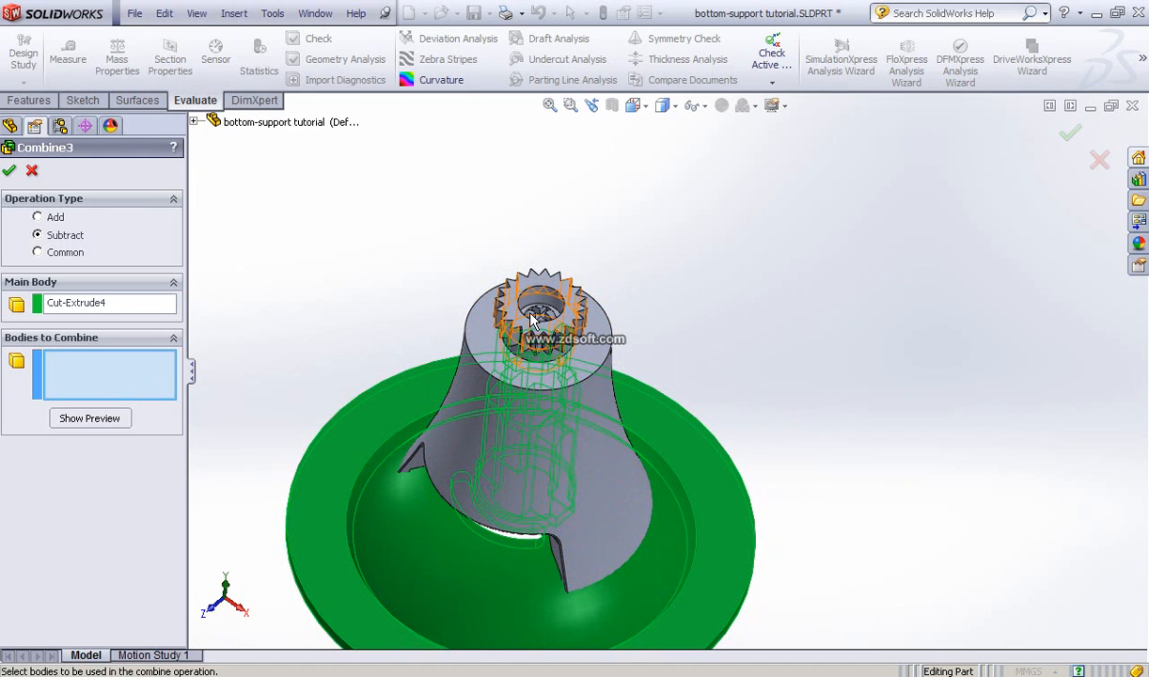
pyautogui.scroll(-2, 541, 325)
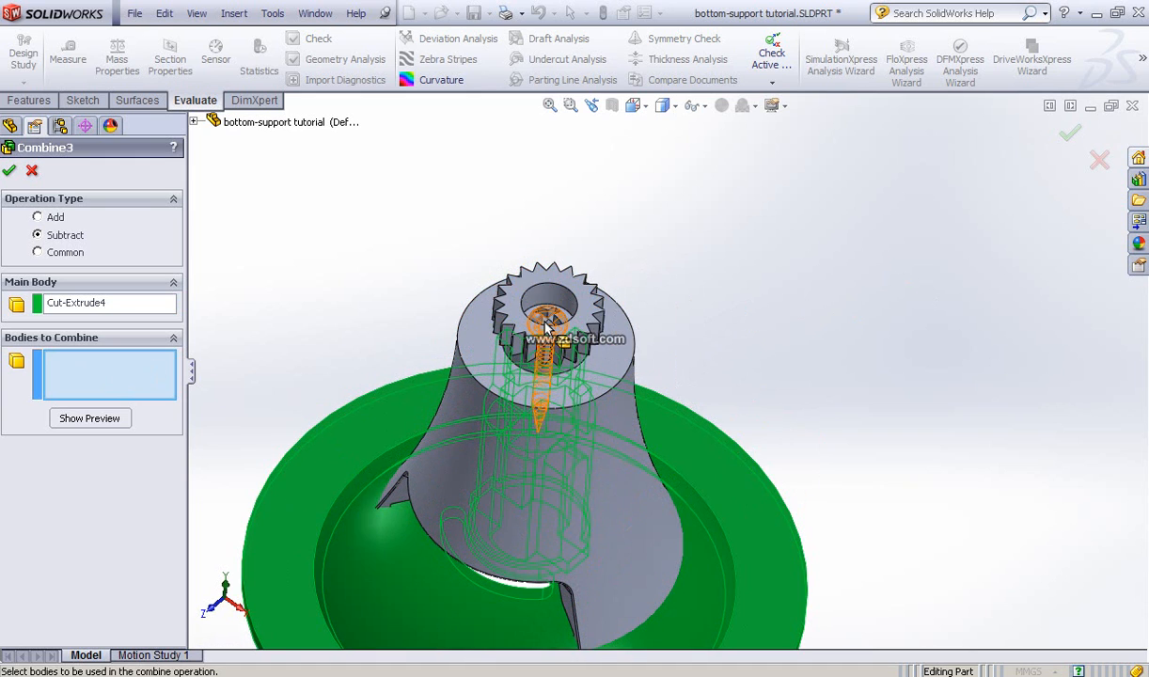
pyautogui.scroll(-3, 548, 326)
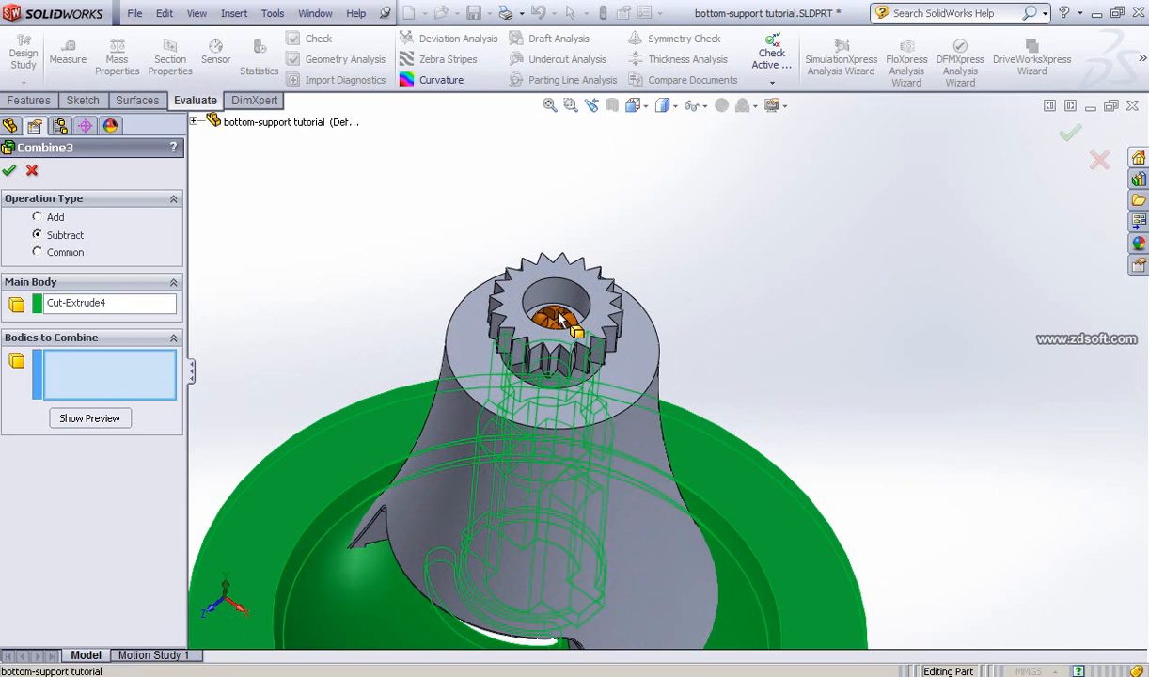
pyautogui.click(557, 329)
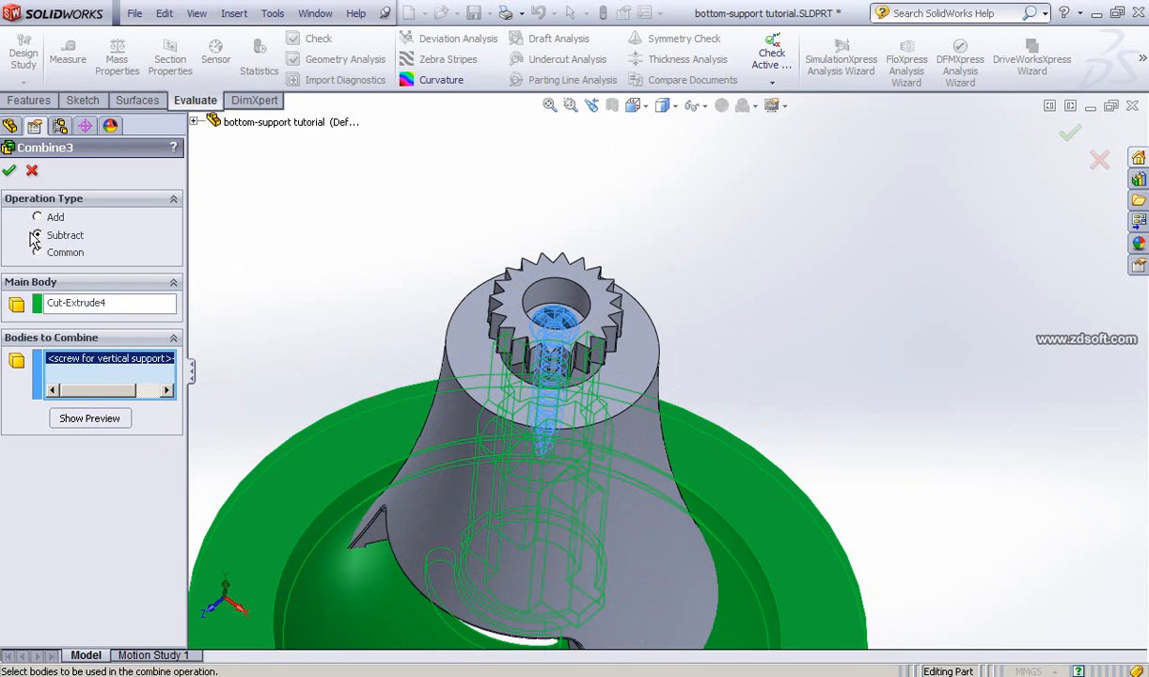
pyautogui.click(9, 171)
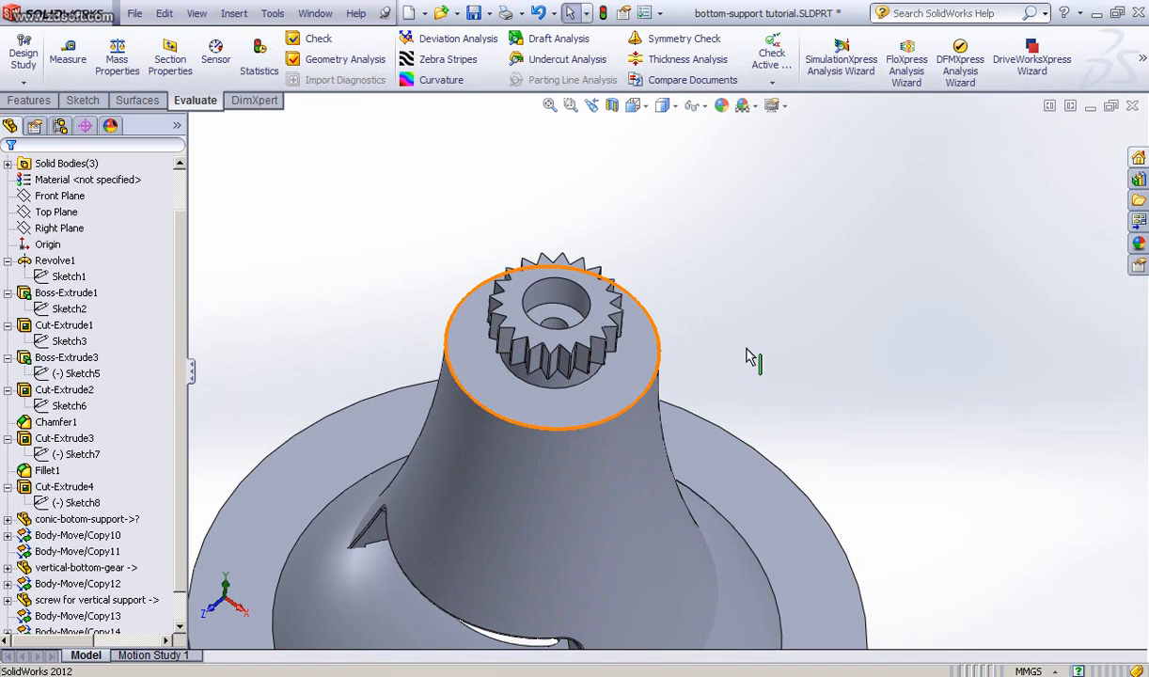
# Check the reference photo of the suction base in IrfanView and return to SolidWorks
pyautogui.keyDown('ctrl'); pyautogui.moveTo(871, 275); pyautogui.dragTo(849, 341, button='middle'); pyautogui.keyUp('ctrl')
pyautogui.scroll(3, 849, 340)
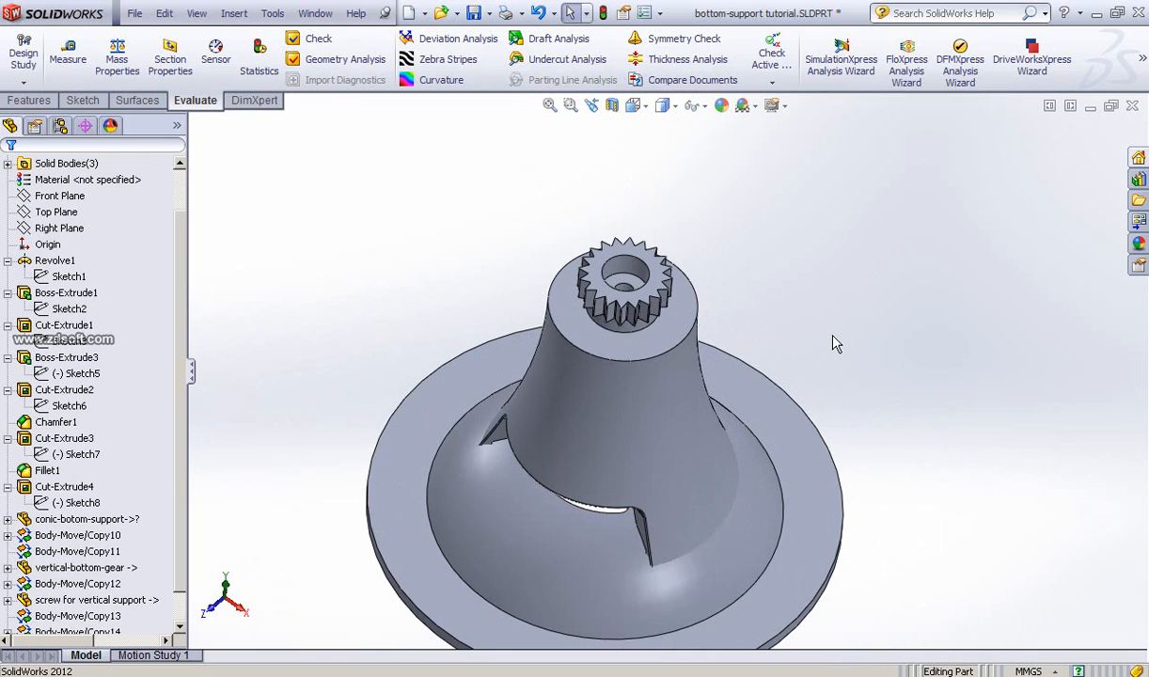
pyautogui.moveTo(835, 344); pyautogui.dragTo(896, 296, button='middle')
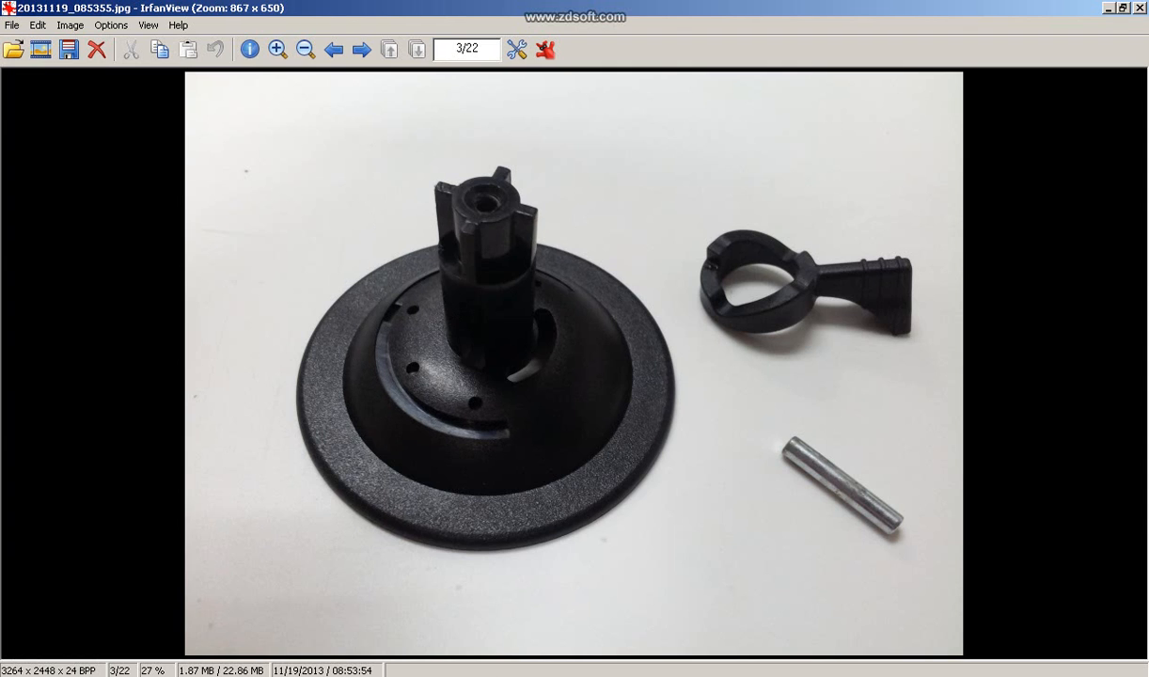
pyautogui.click(374, 675)
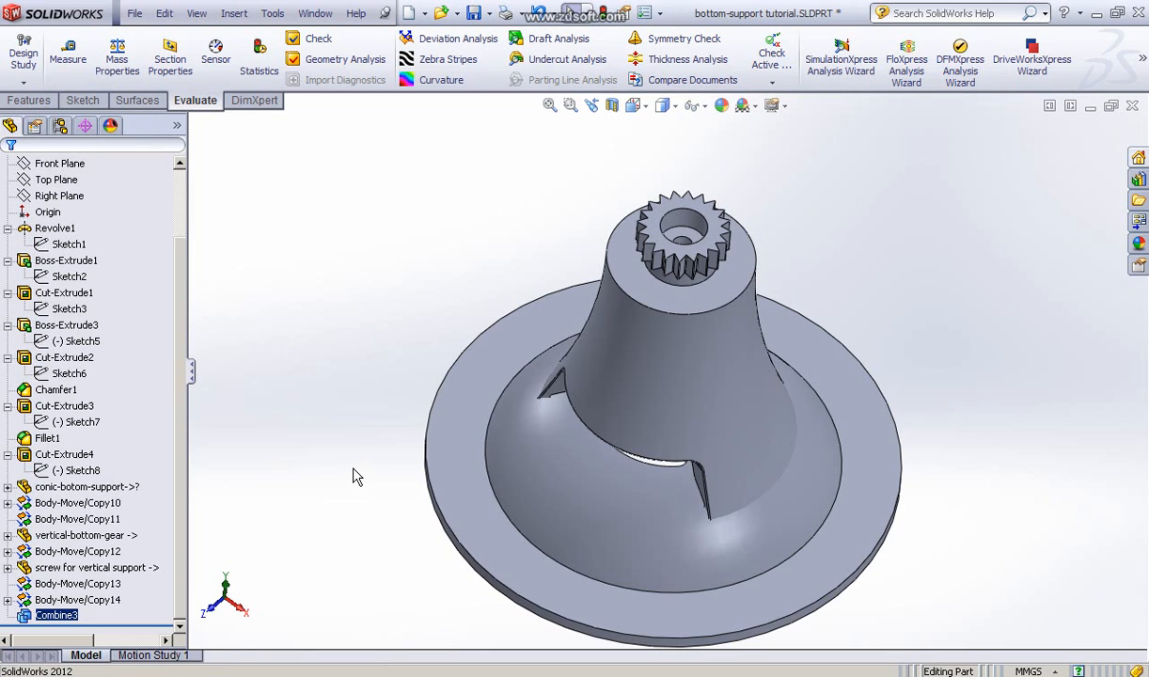
# Subtract the conic bottom support body from the flanged base body with a second Combine
pyautogui.moveTo(356, 447); pyautogui.dragTo(320, 468, button='middle')
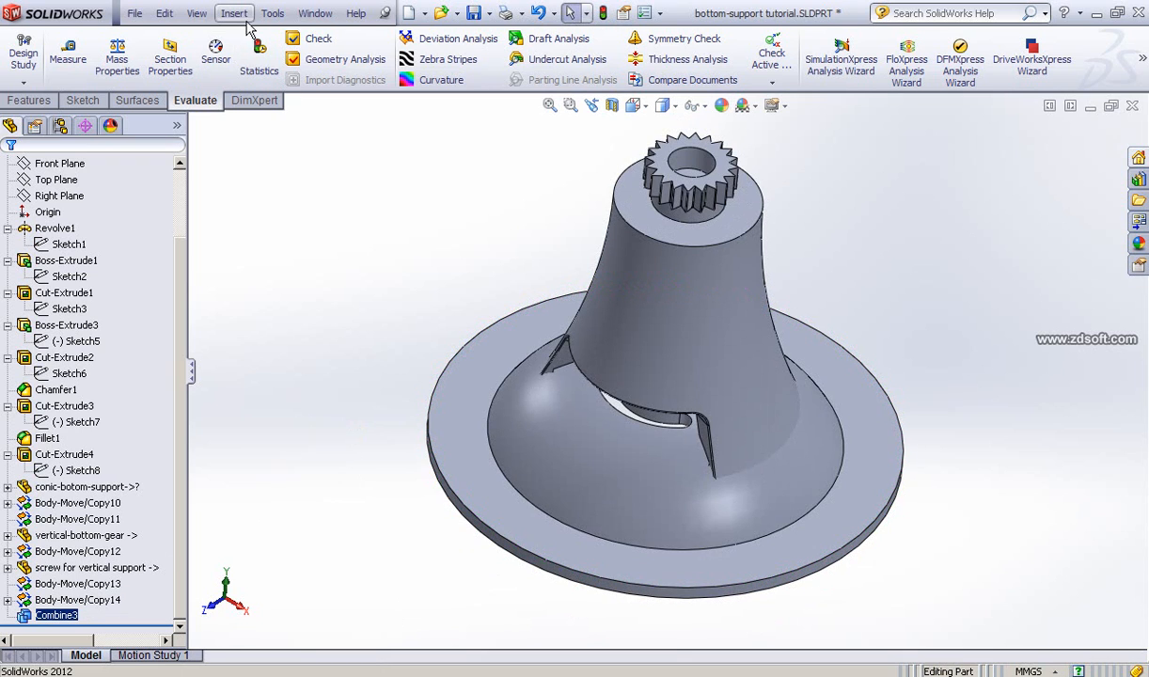
pyautogui.click(235, 14)
pyautogui.moveTo(267, 75)
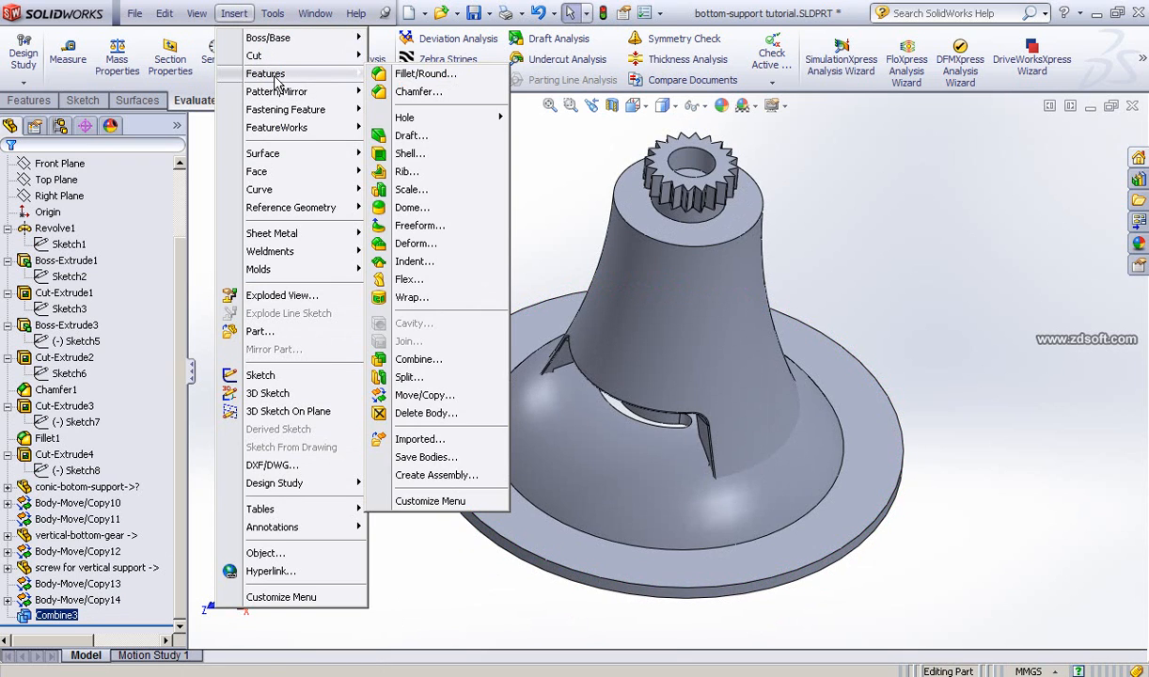
pyautogui.click(393, 361)
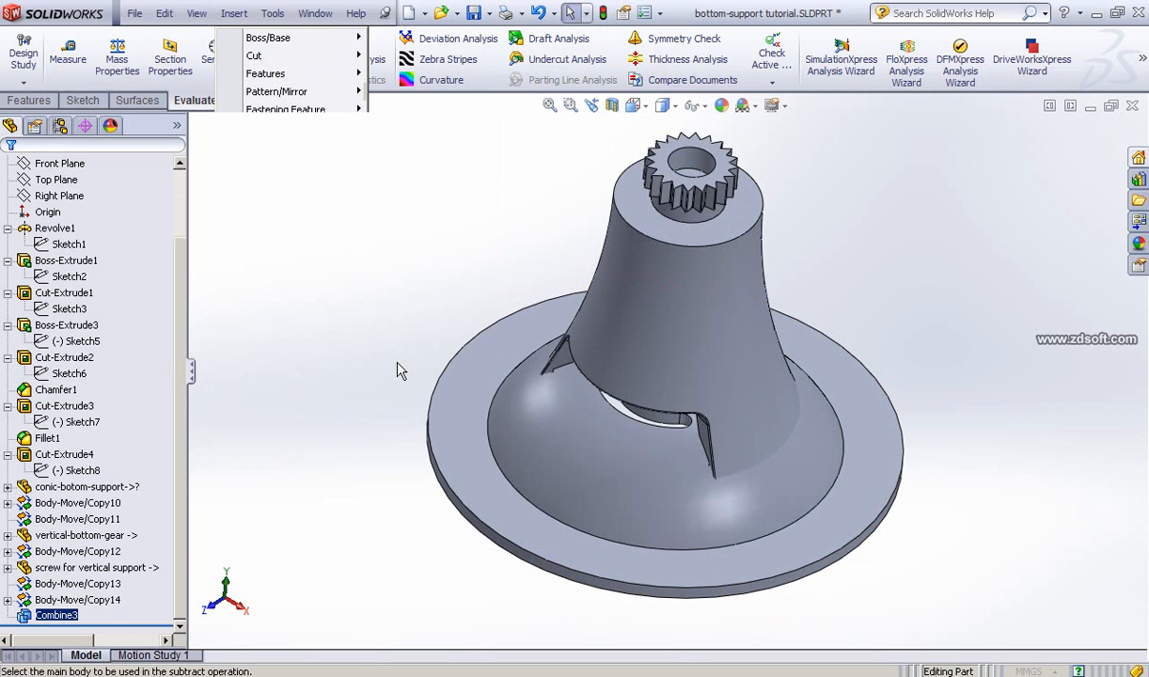
pyautogui.click(471, 453)
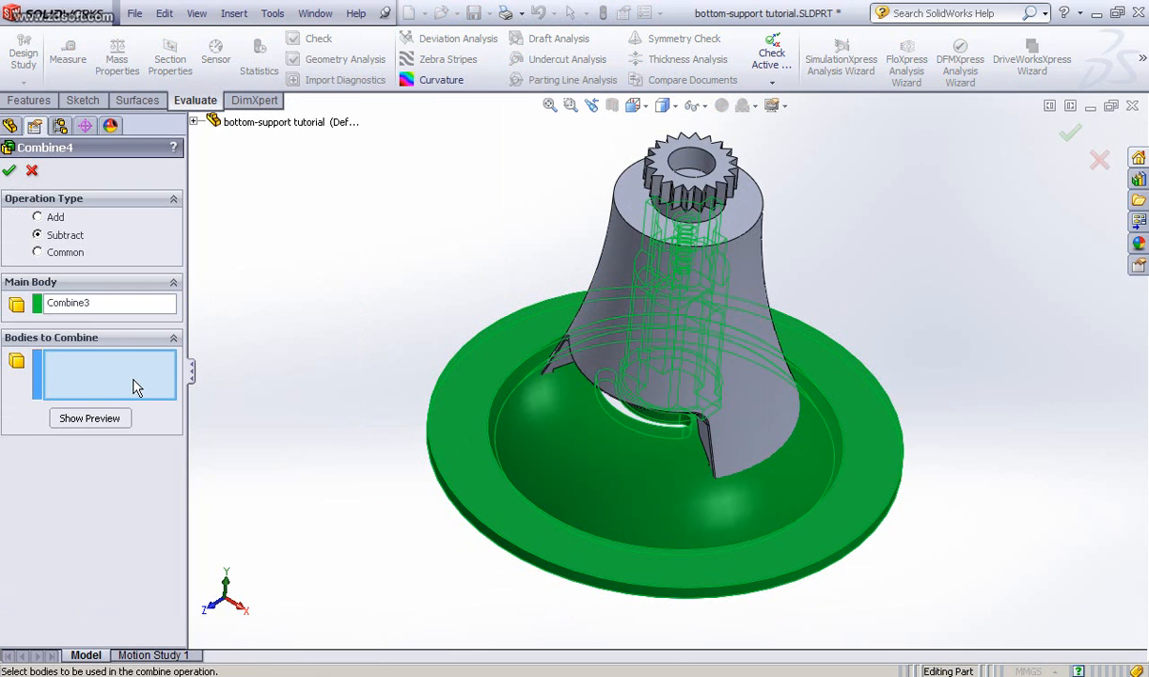
pyautogui.click(752, 223)
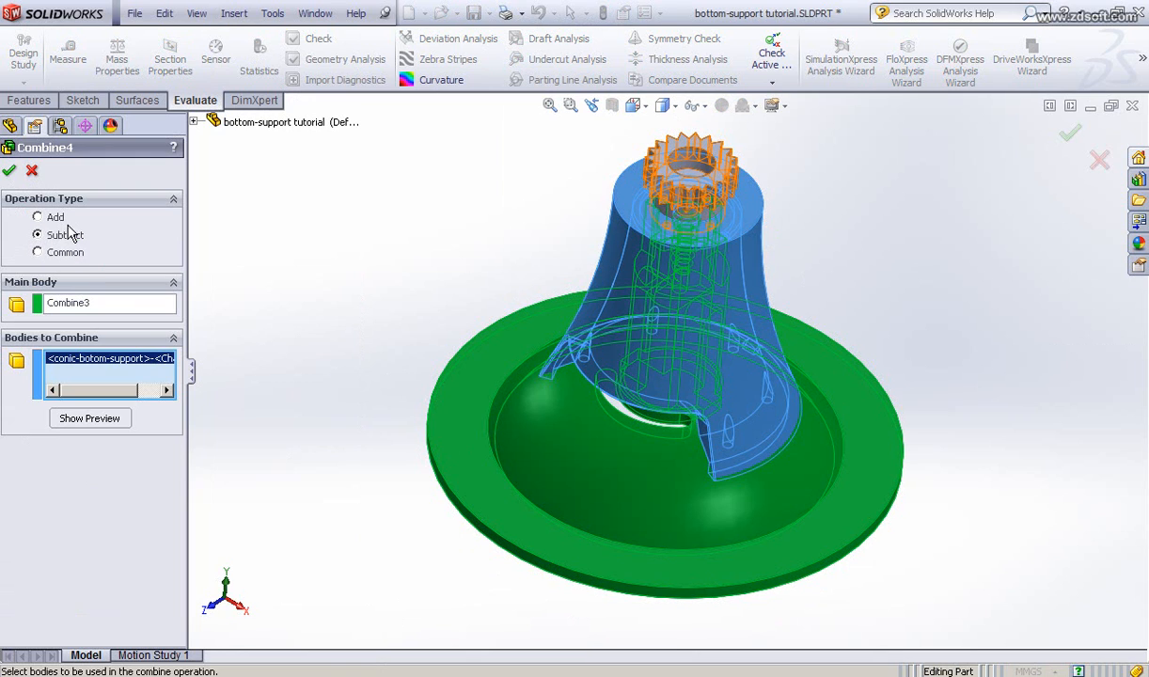
pyautogui.click(9, 170)
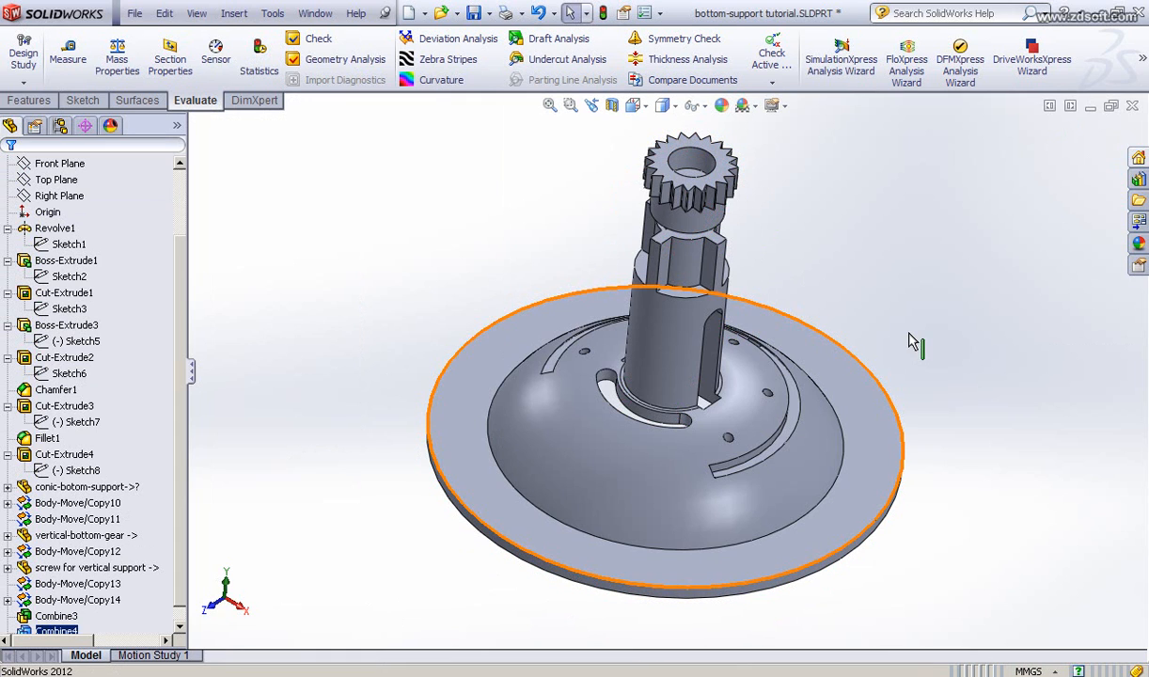
# Hide the vertical bottom gear body above the base's ribbed shaft
pyautogui.moveTo(950, 327); pyautogui.dragTo(808, 376, button='middle')
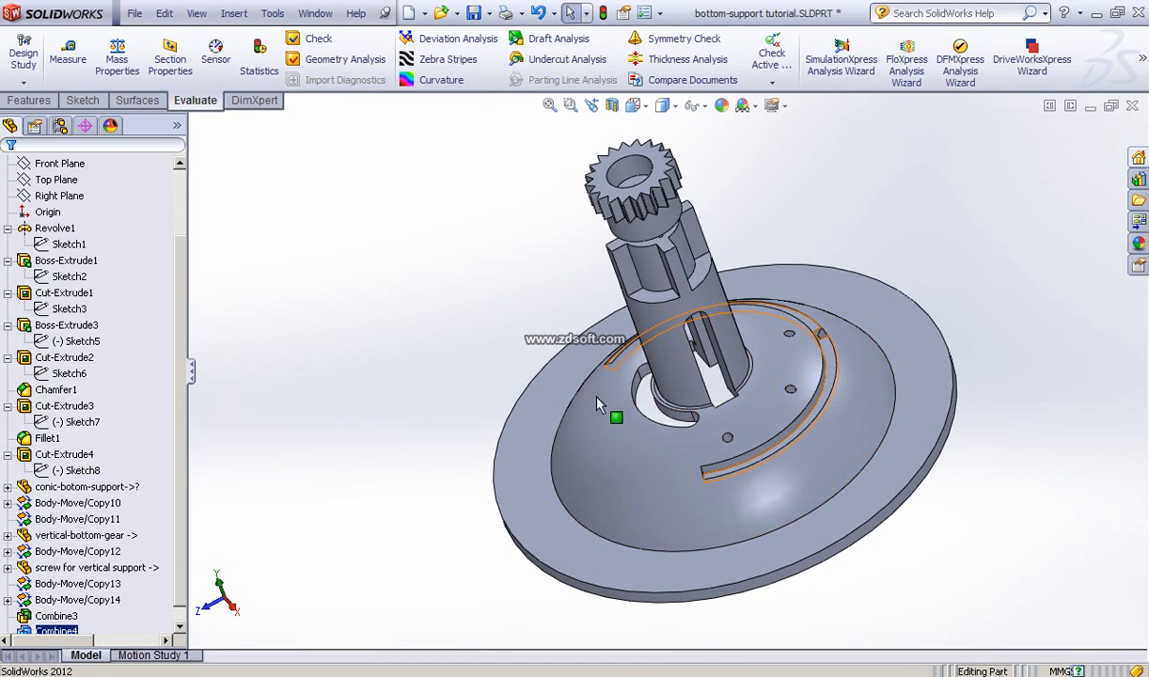
pyautogui.moveTo(398, 392); pyautogui.dragTo(517, 374, button='middle')
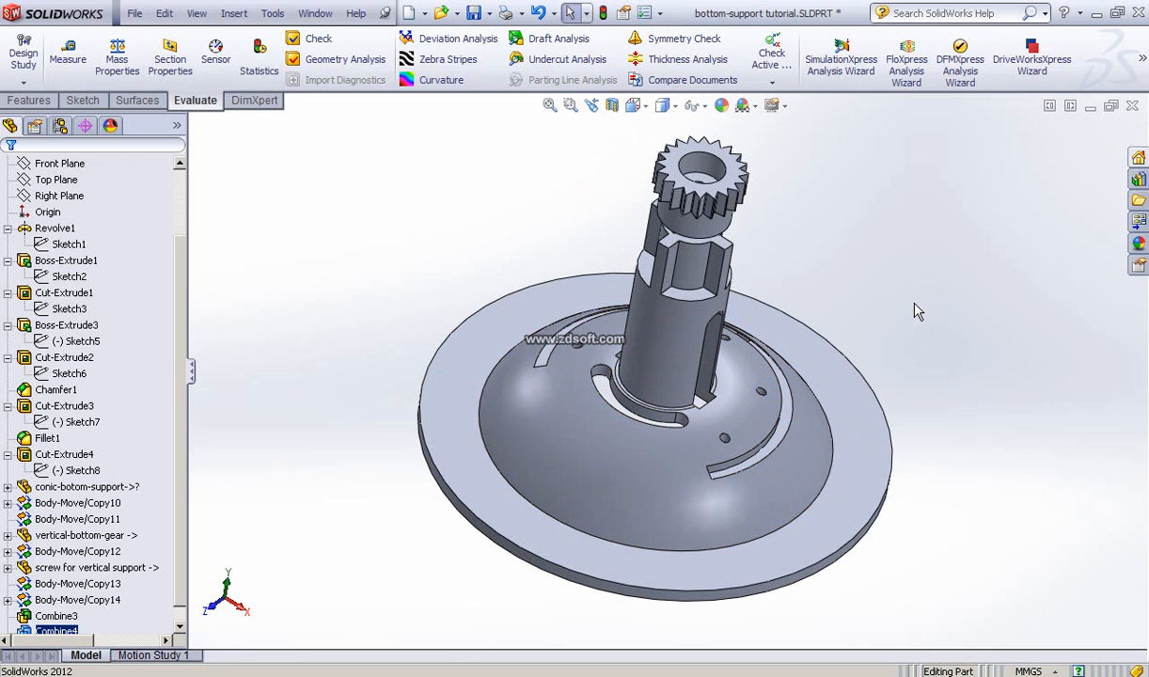
pyautogui.scroll(2, 918, 312)
pyautogui.scroll(-1, 868, 299)
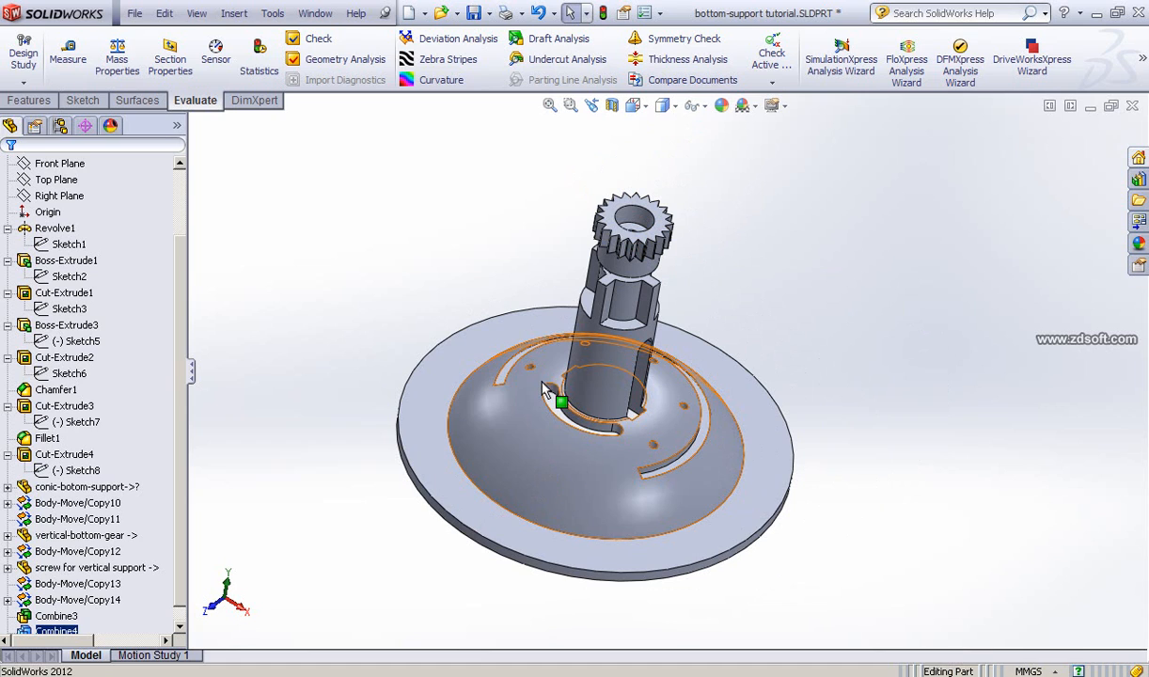
pyautogui.click(635, 270)
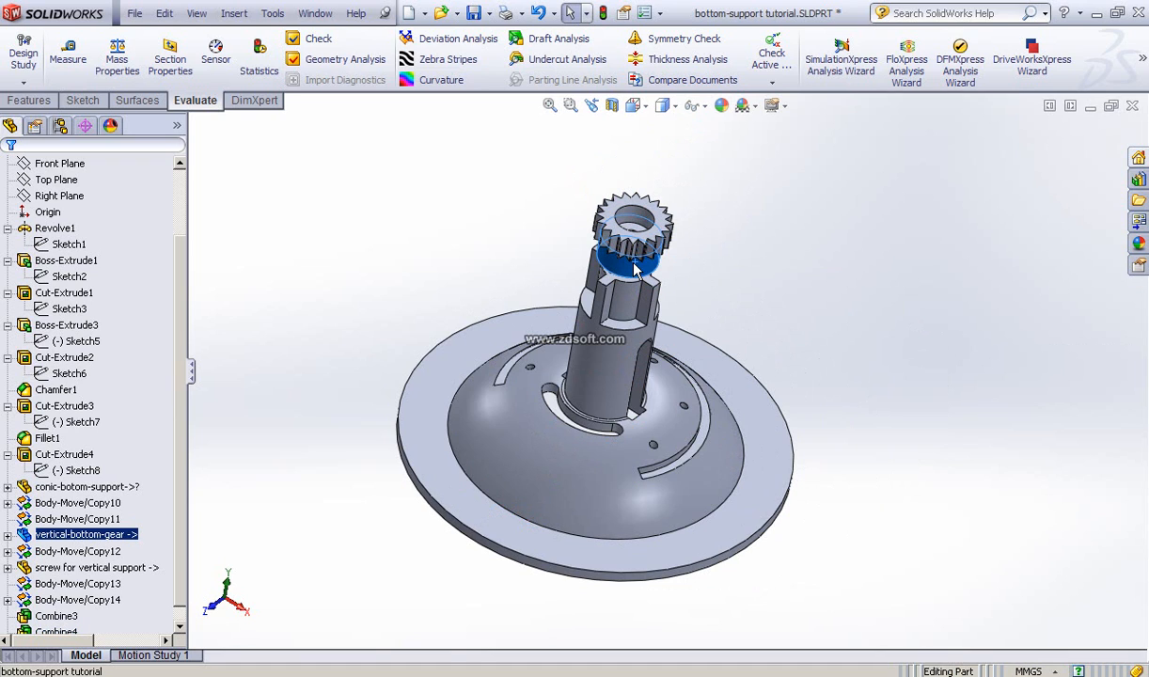
pyautogui.click(702, 216)
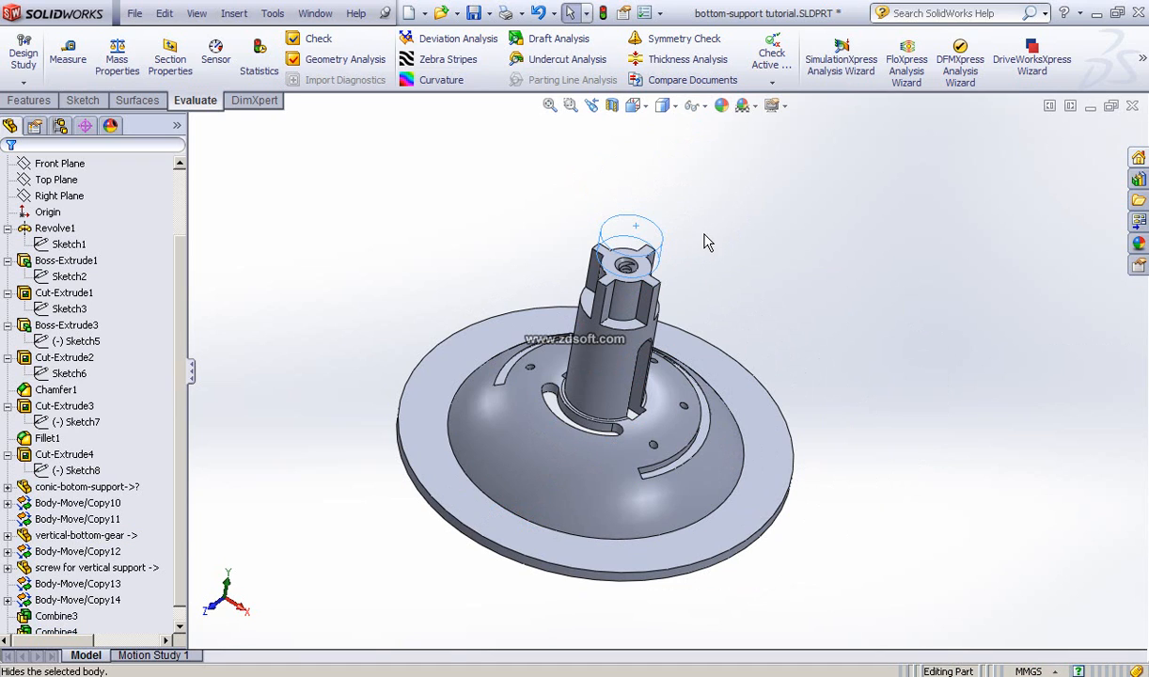
# Examine the base's ribbed shaft, screw hole, curved slots and dome holes from isometric and nearby angles
pyautogui.hotkey('ctrl', '7')
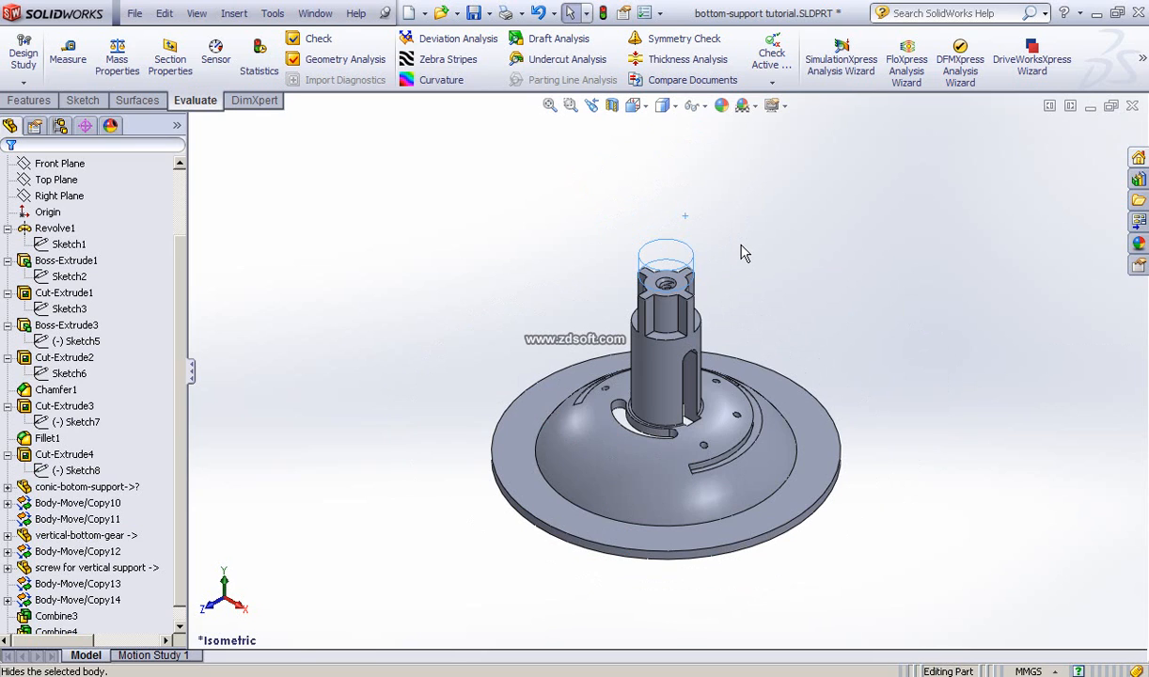
pyautogui.scroll(-3, 798, 272)
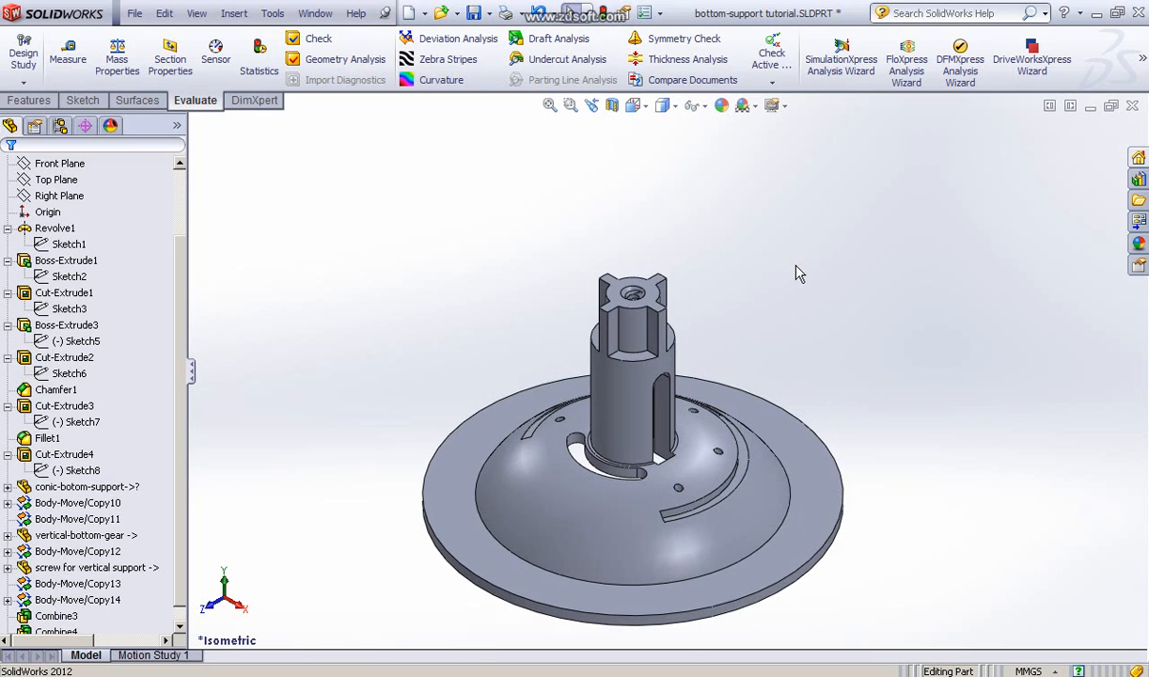
pyautogui.keyDown('ctrl'); pyautogui.moveTo(796, 246); pyautogui.dragTo(849, 190, button='middle'); pyautogui.keyUp('ctrl')
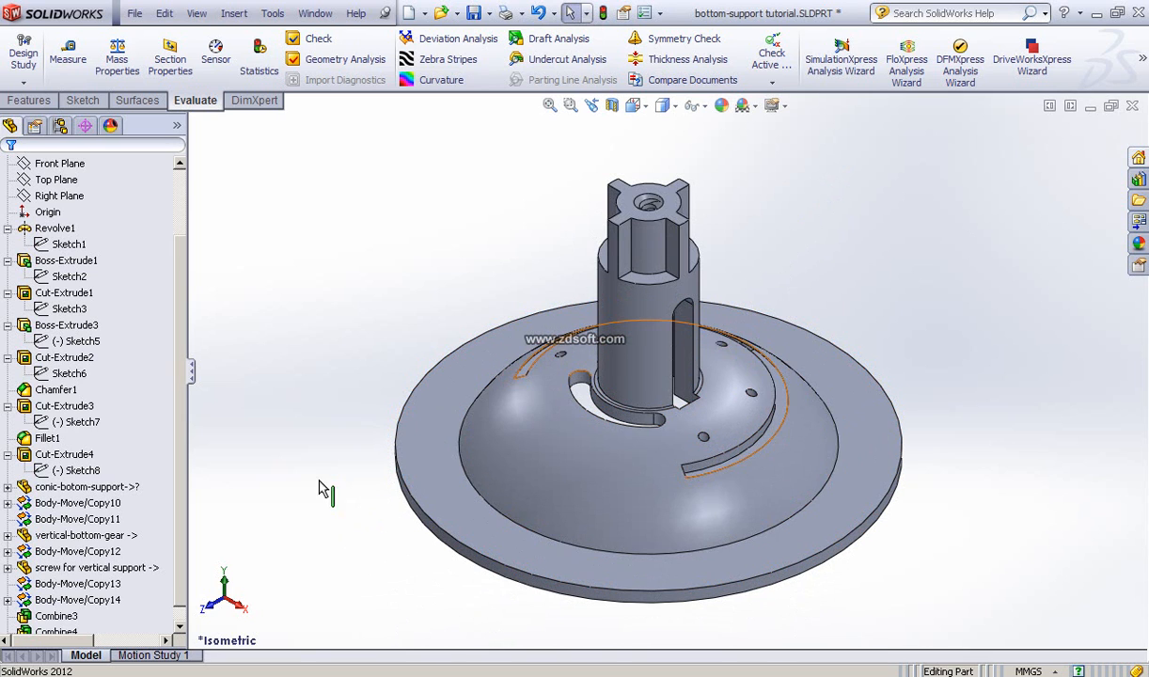
pyautogui.moveTo(309, 455); pyautogui.dragTo(331, 481, button='middle')
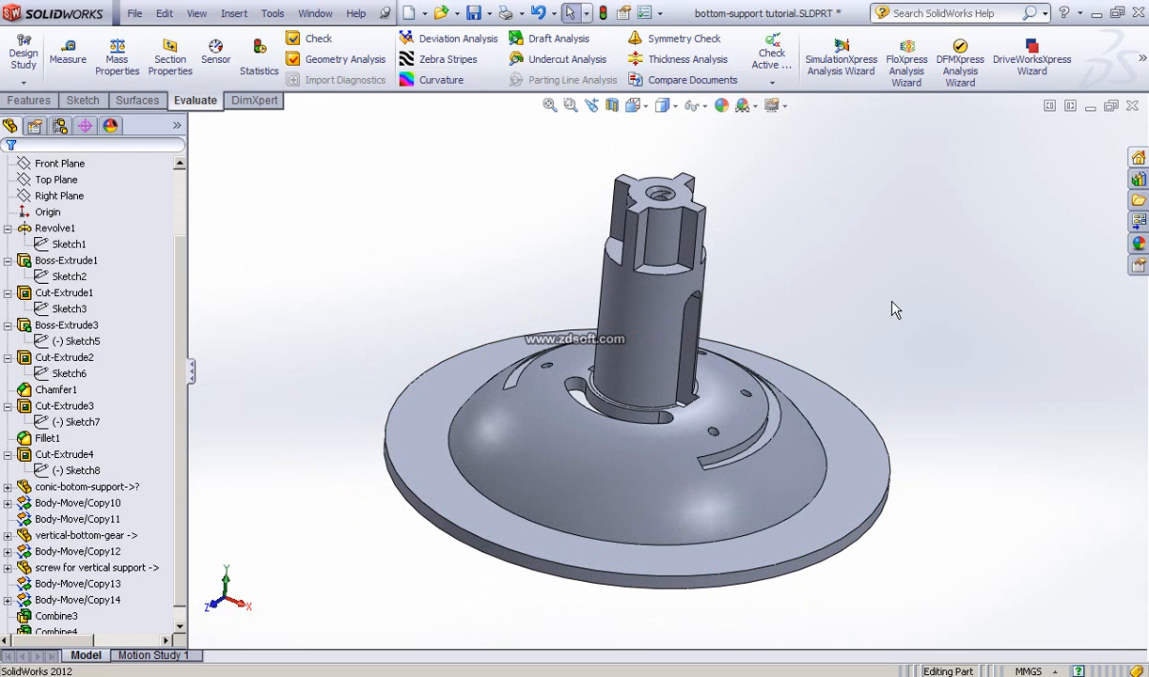
pyautogui.moveTo(892, 305)
pyautogui.mouseDown(button='middle')
pyautogui.moveTo(856, 319)
pyautogui.moveTo(911, 290)
pyautogui.moveTo(900, 306)
pyautogui.mouseUp(button='middle')
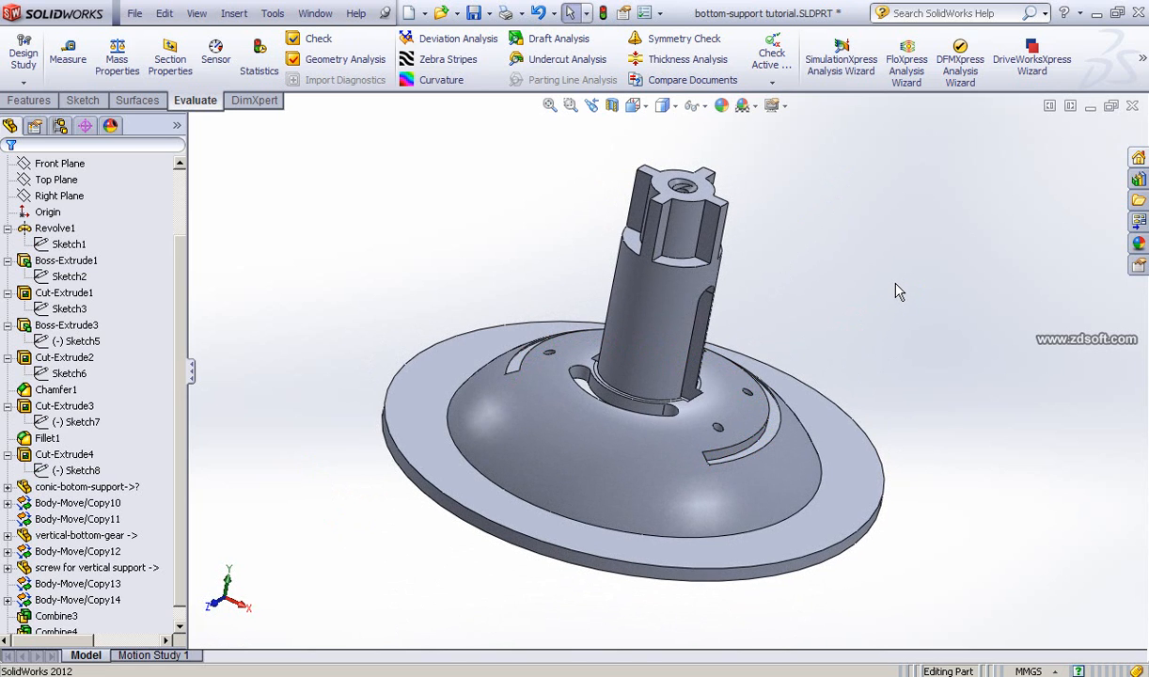
pyautogui.moveTo(872, 307); pyautogui.dragTo(867, 315, button='middle')
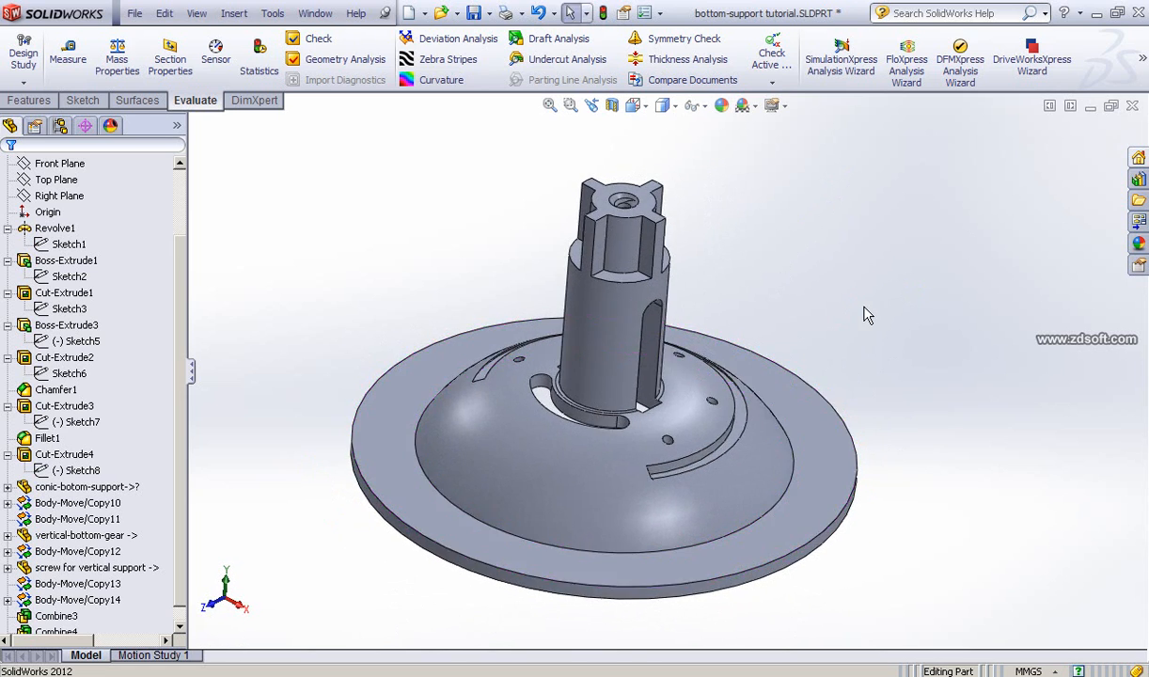